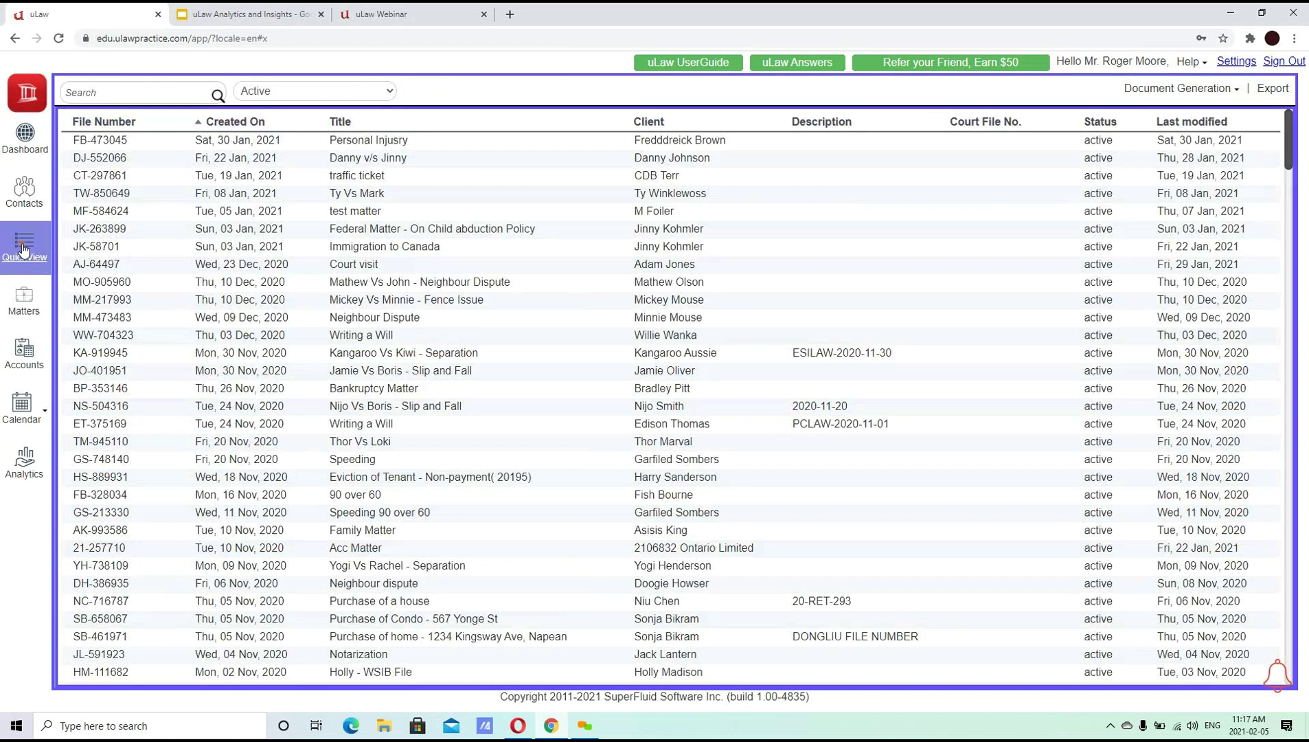
- Search the matters for 'wsib' and open the WSIB File matter
left_click(184, 95)
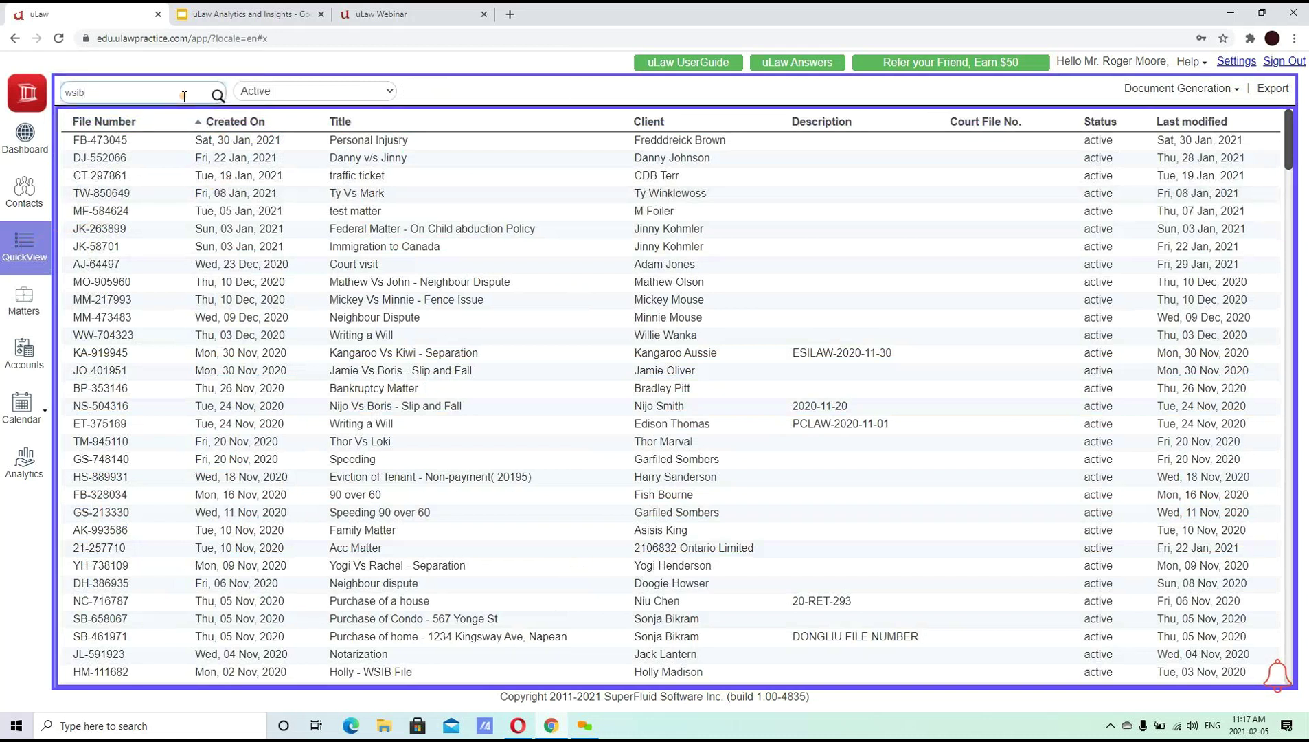
key("Return")
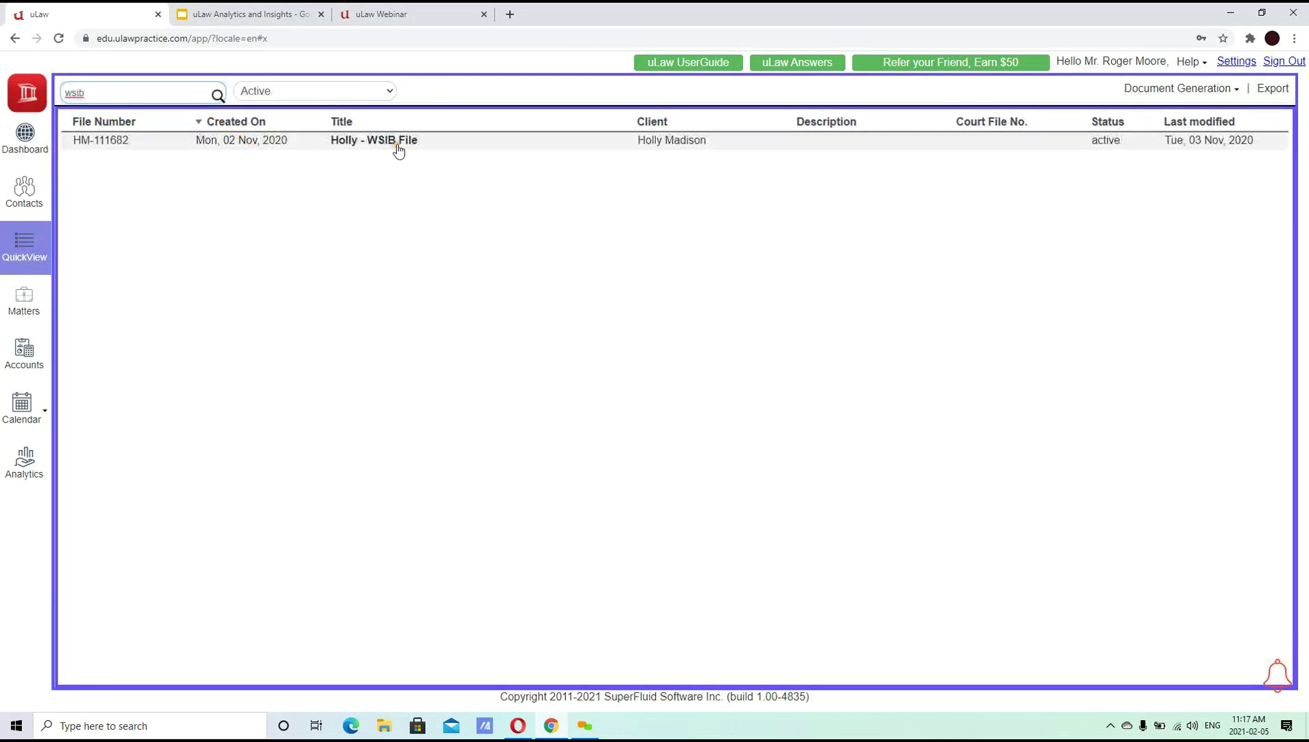
left_click(399, 150)
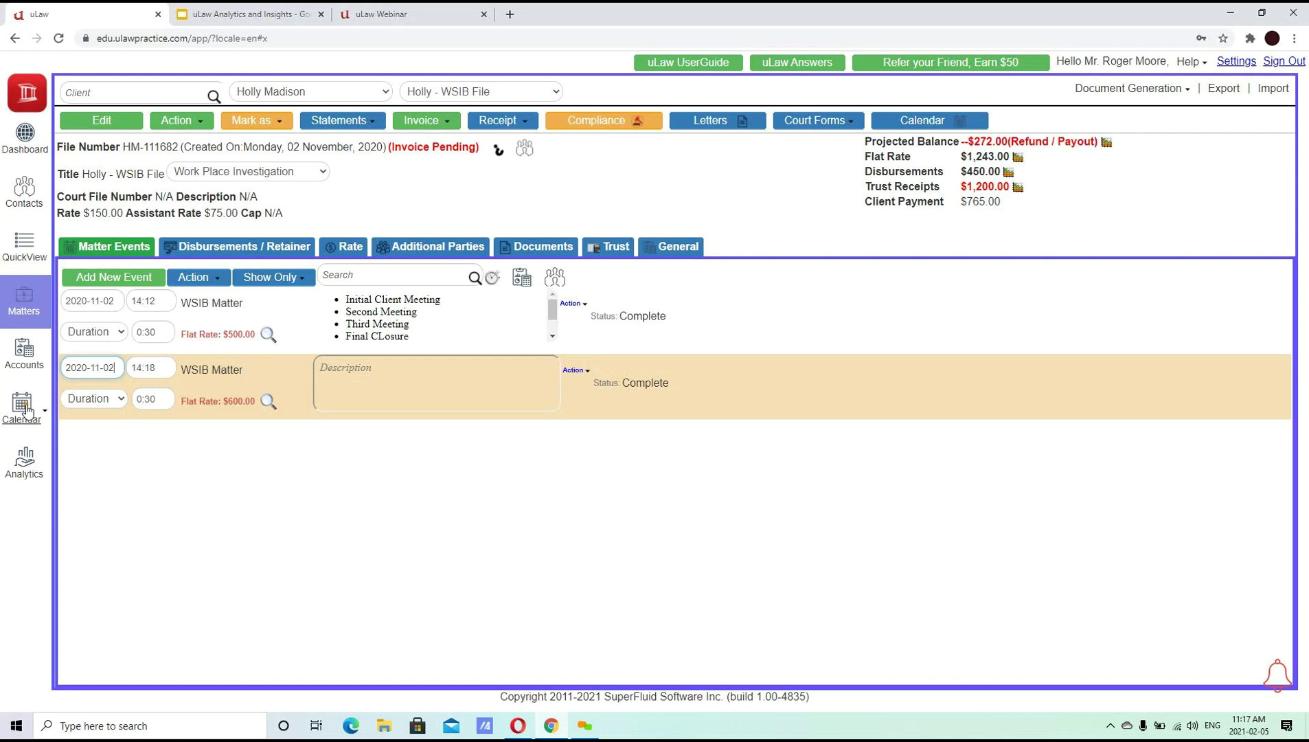
- Generate and download the Client ID Verification compliance document for the WSIB matter
left_click(1142, 97)
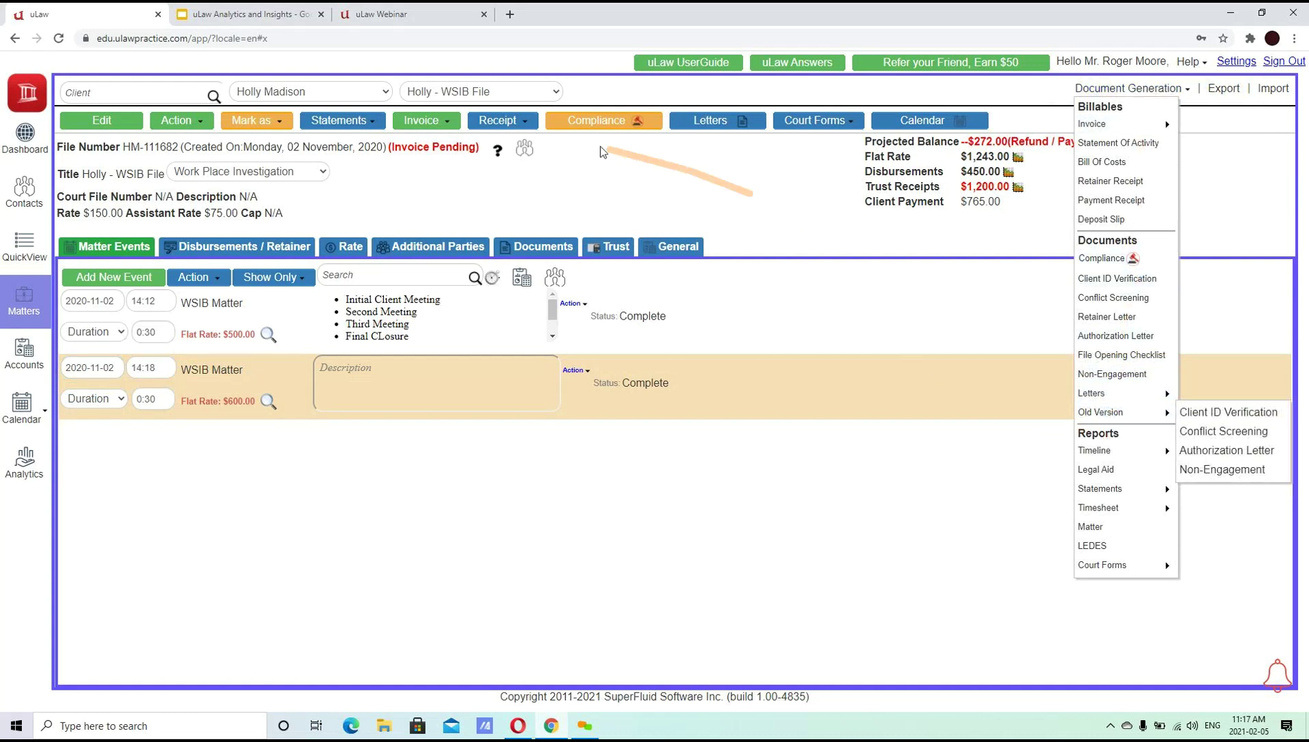
left_click(612, 121)
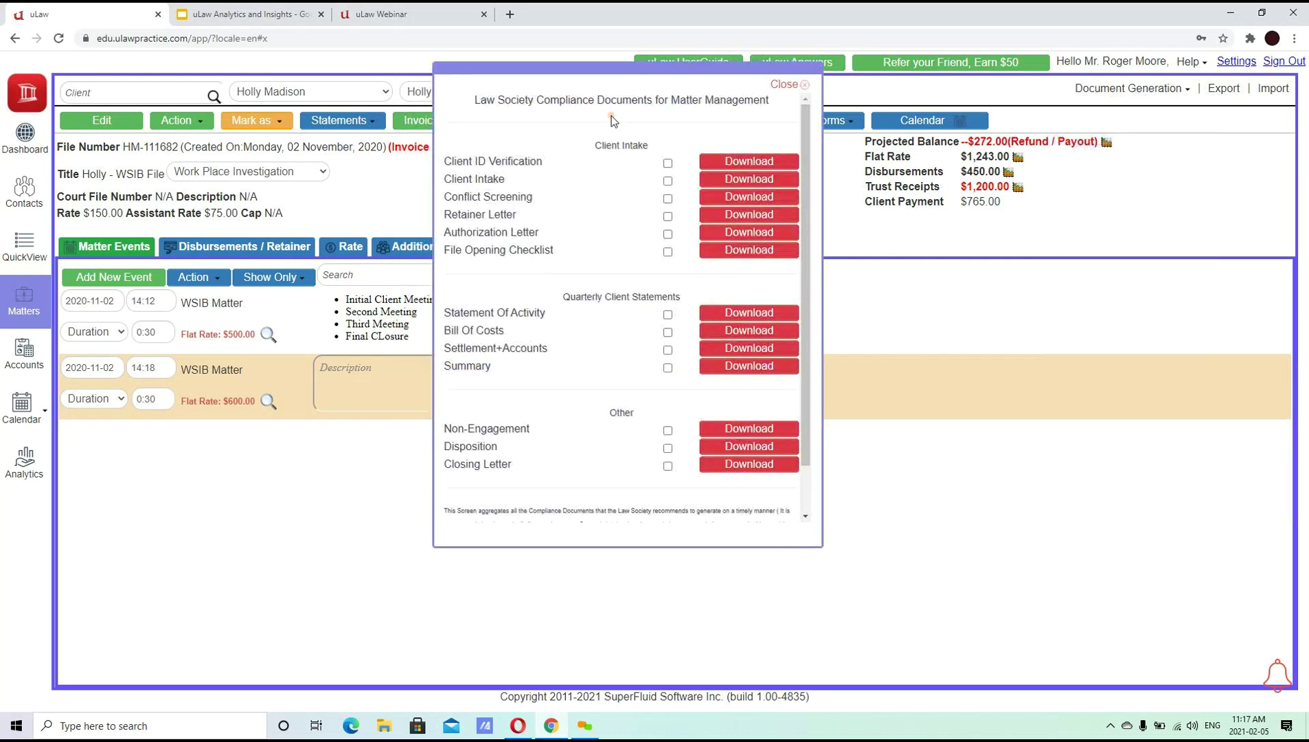
left_click(745, 164)
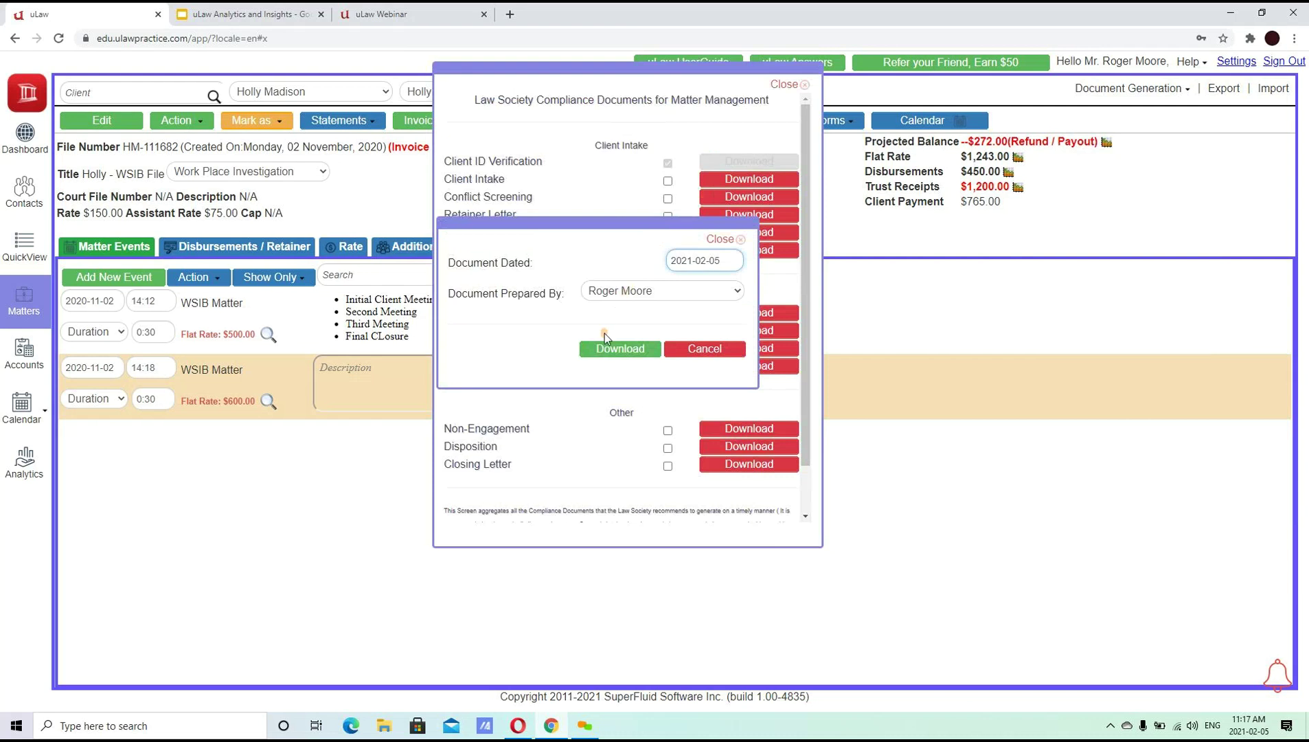
left_click(607, 349)
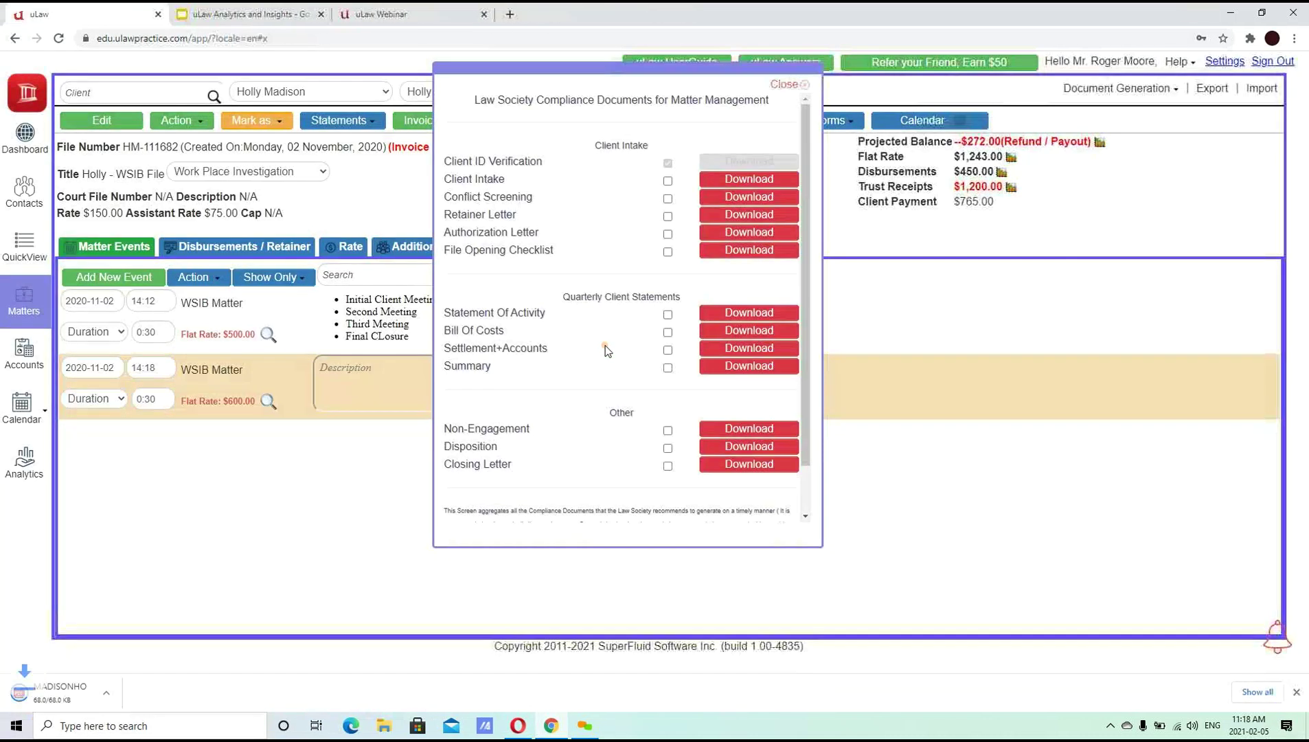
- View and close the verification PDF, dismiss the compliance list, and go to Contacts
left_click(94, 687)
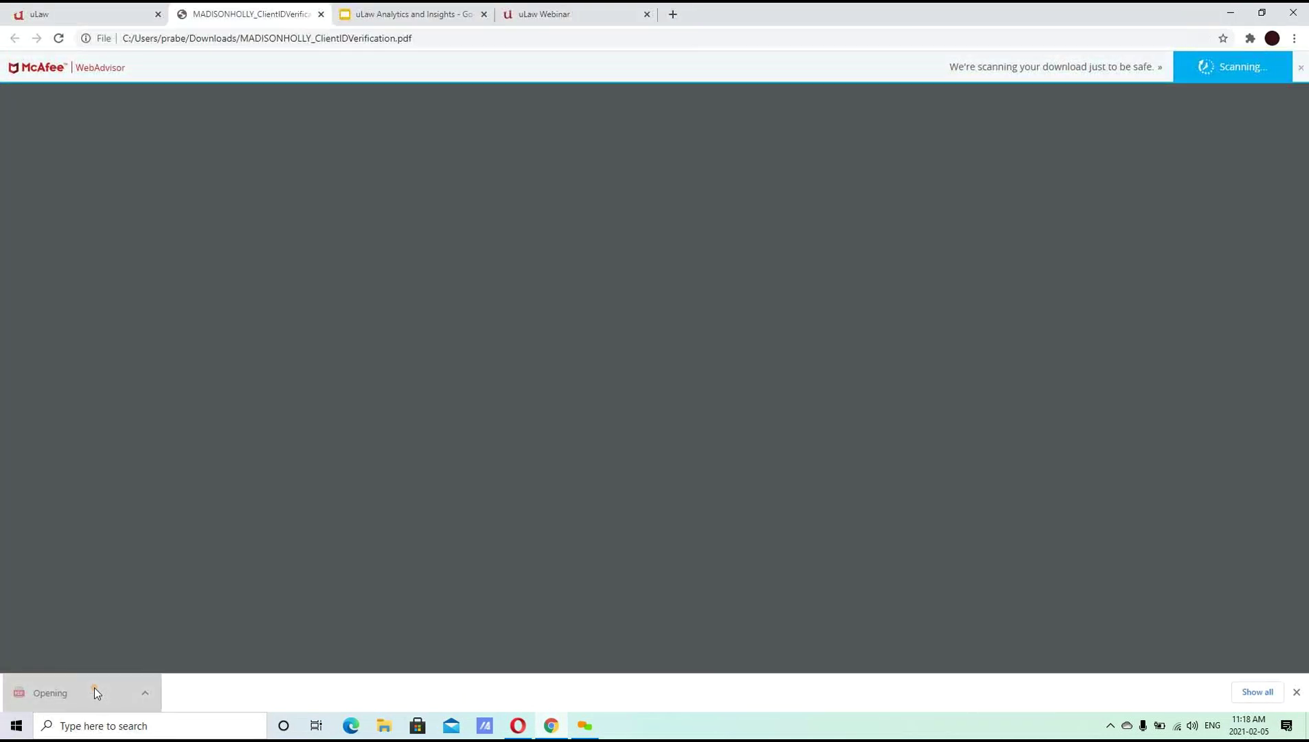
left_click(321, 14)
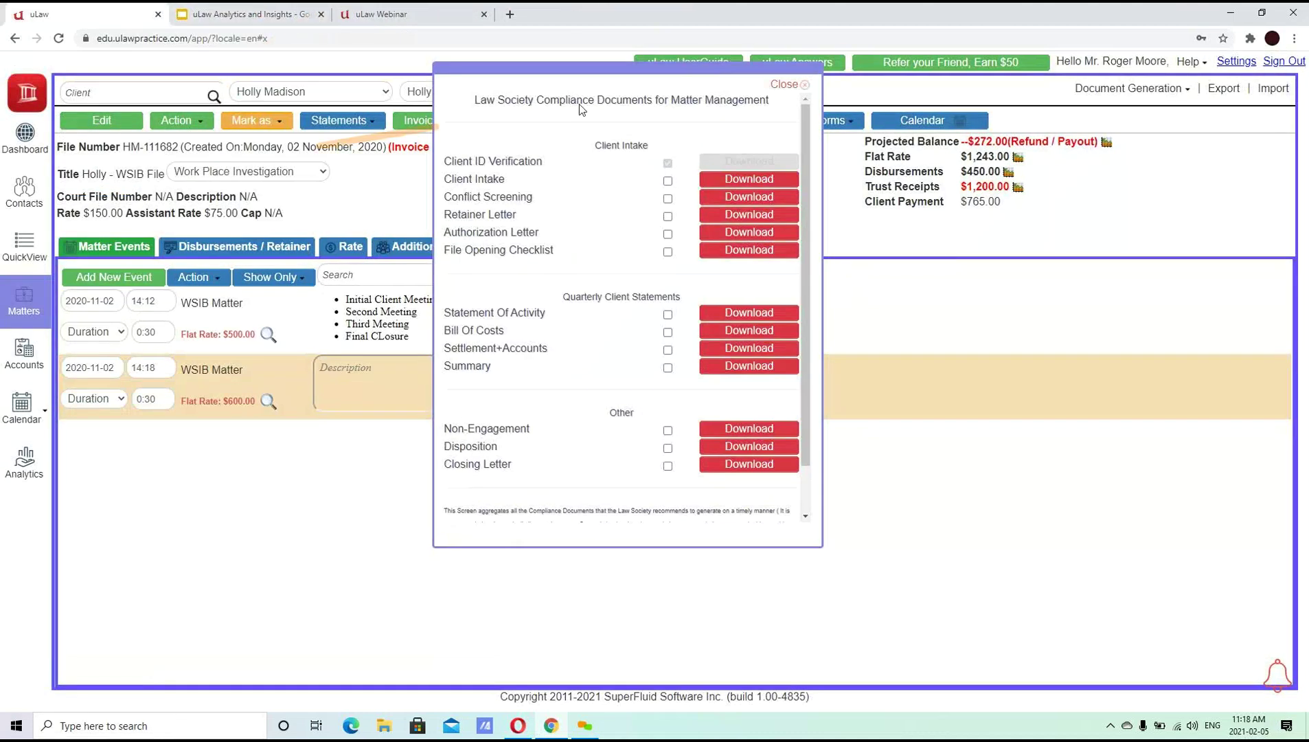
left_click(784, 85)
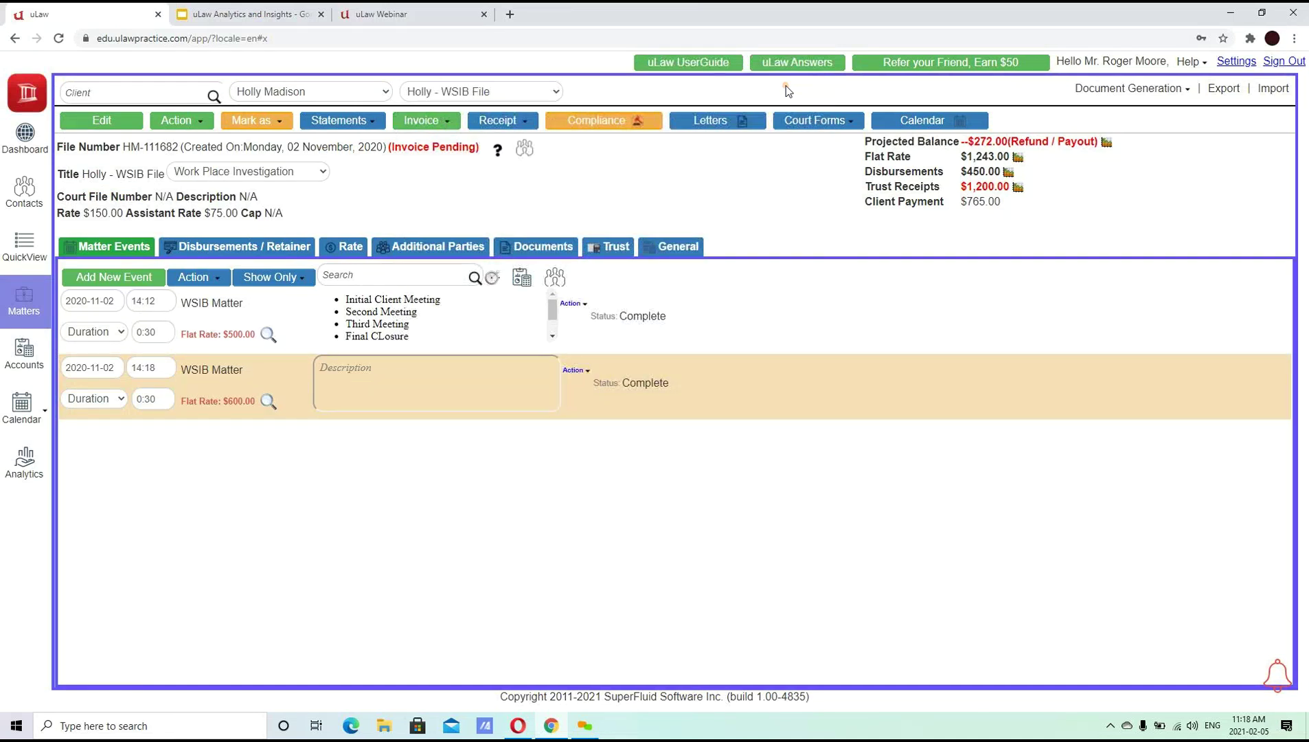
left_click(24, 199)
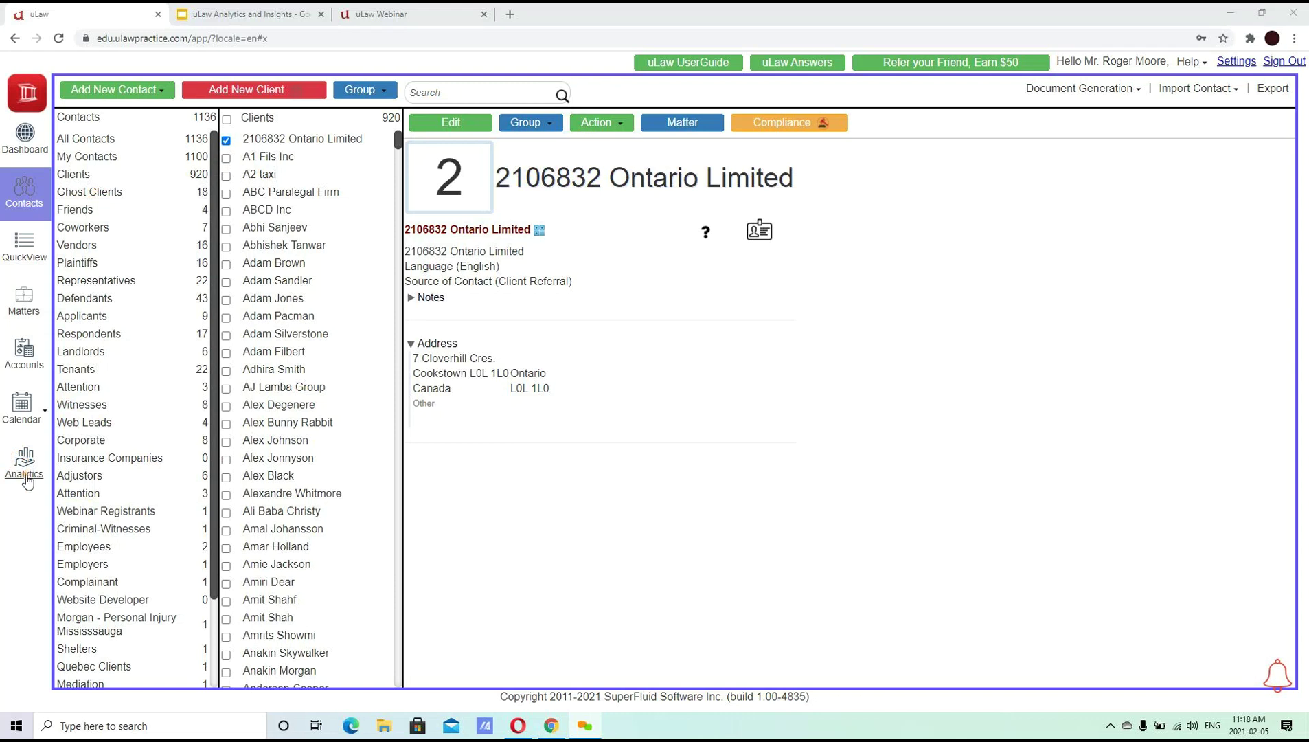
- Open the Analytics dashboard with Q1 2021 revenue and expense charts
left_click(26, 481)
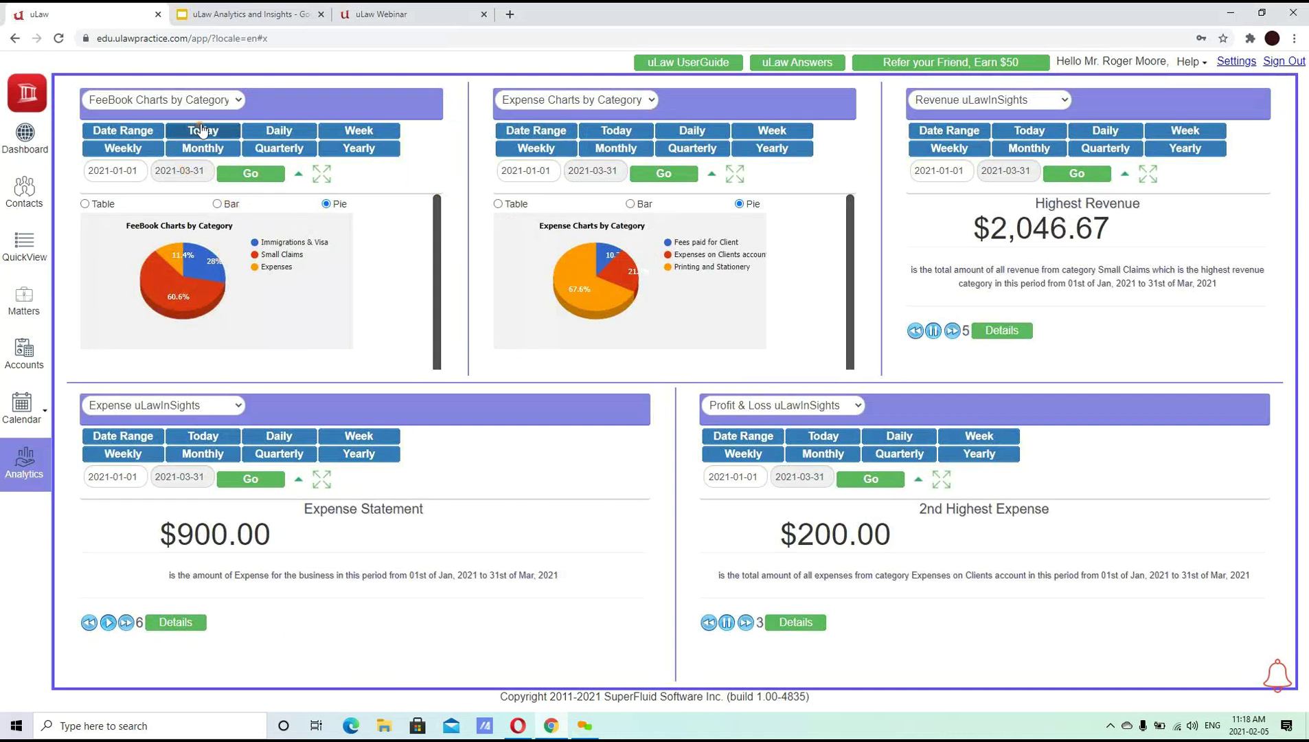
- Set all five panels (FeeBook, expense, revenue insight, expense statement, Profit & Loss) to None
left_click(204, 102)
left_click(103, 116)
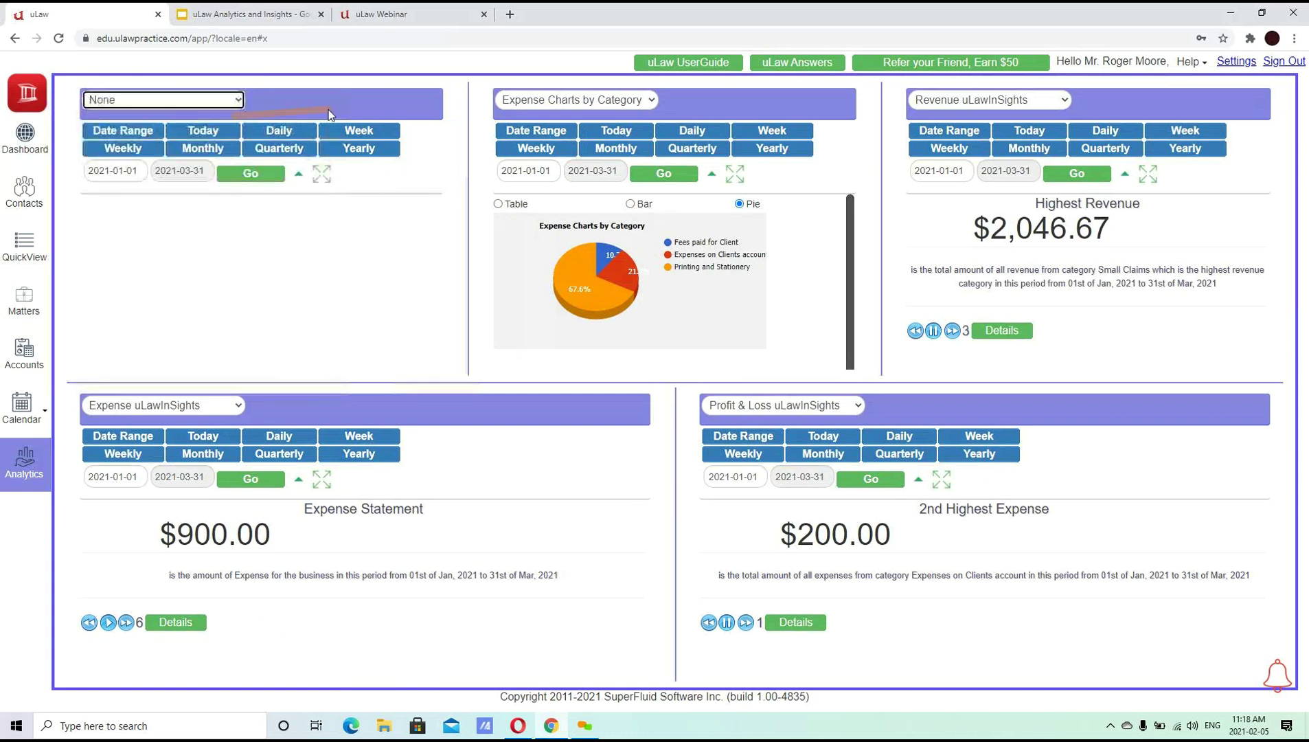
left_click(565, 103)
left_click(560, 116)
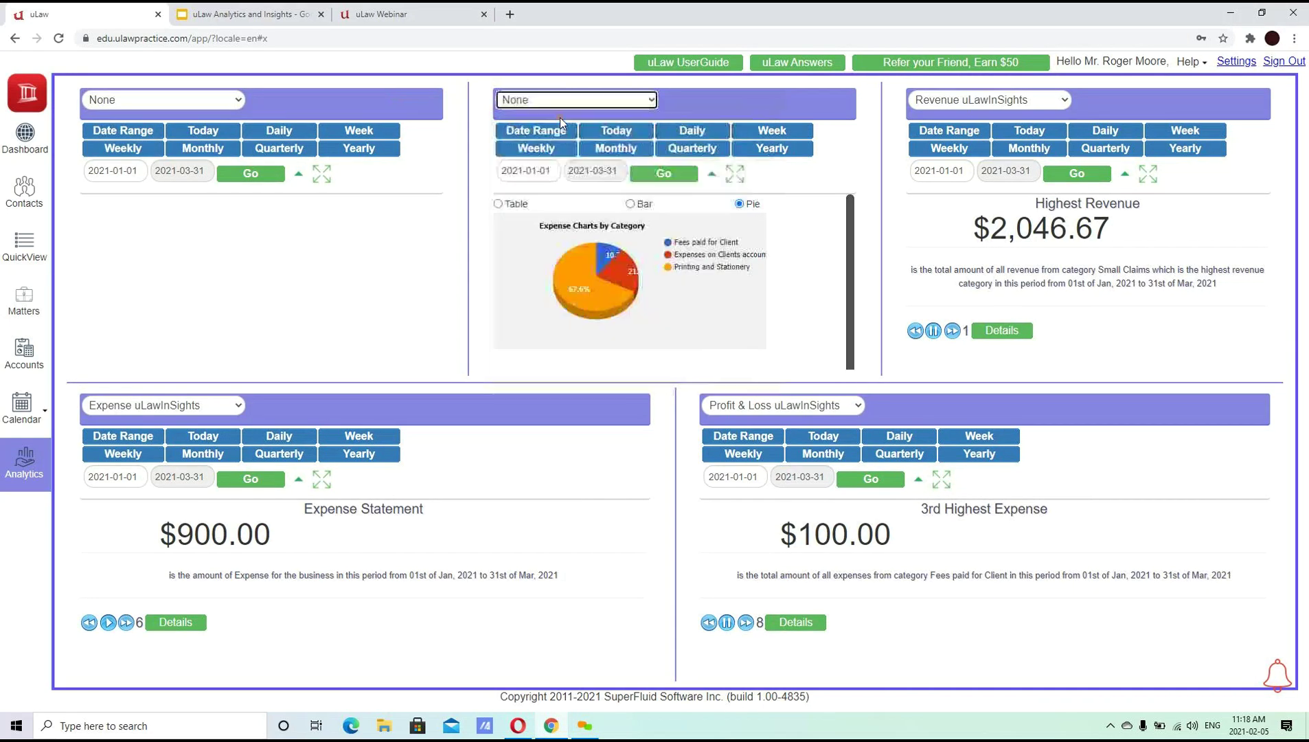
left_click(951, 102)
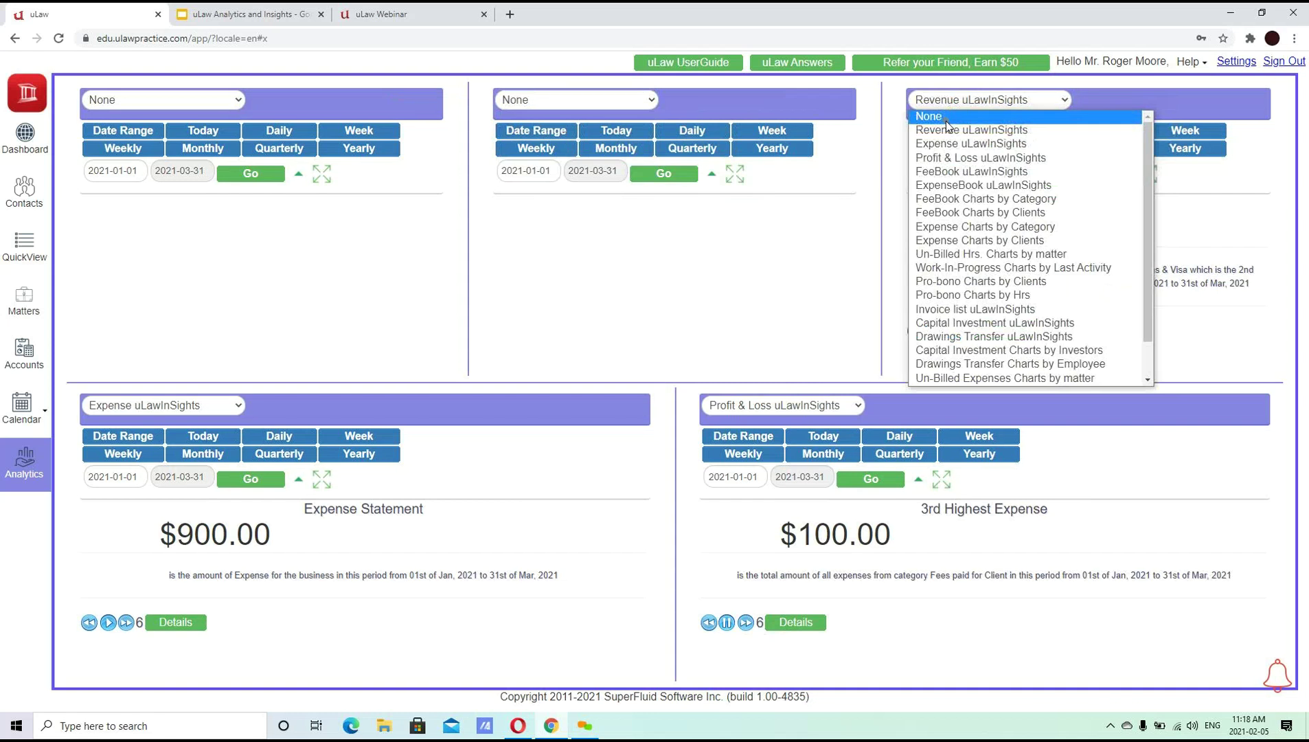
left_click(949, 118)
left_click(201, 415)
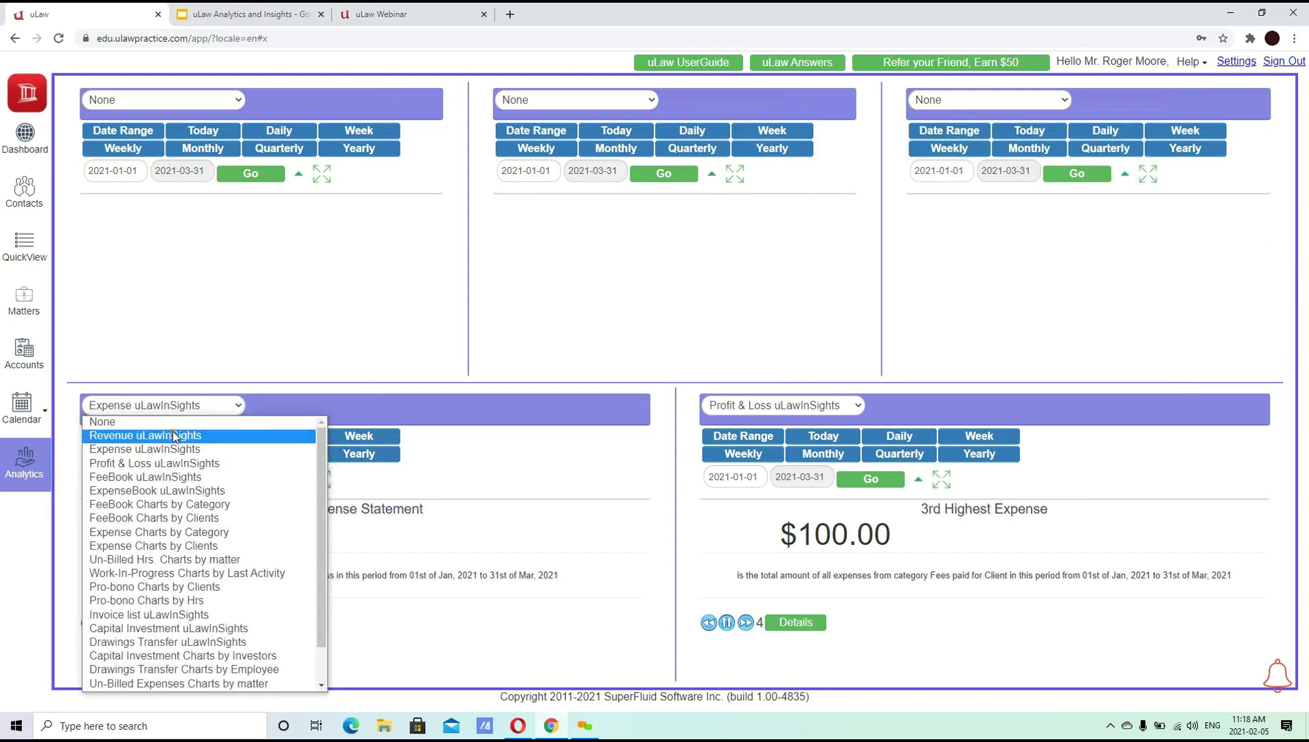
left_click(173, 421)
left_click(780, 416)
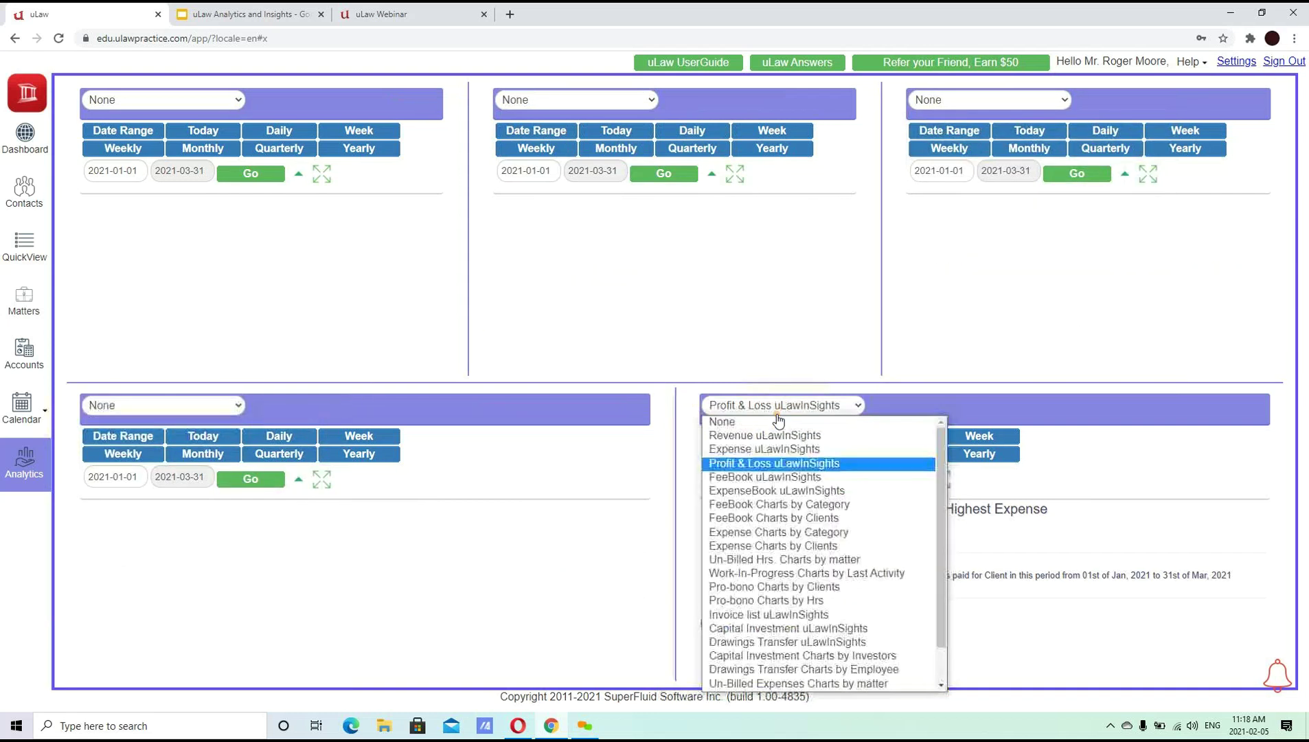
left_click(772, 425)
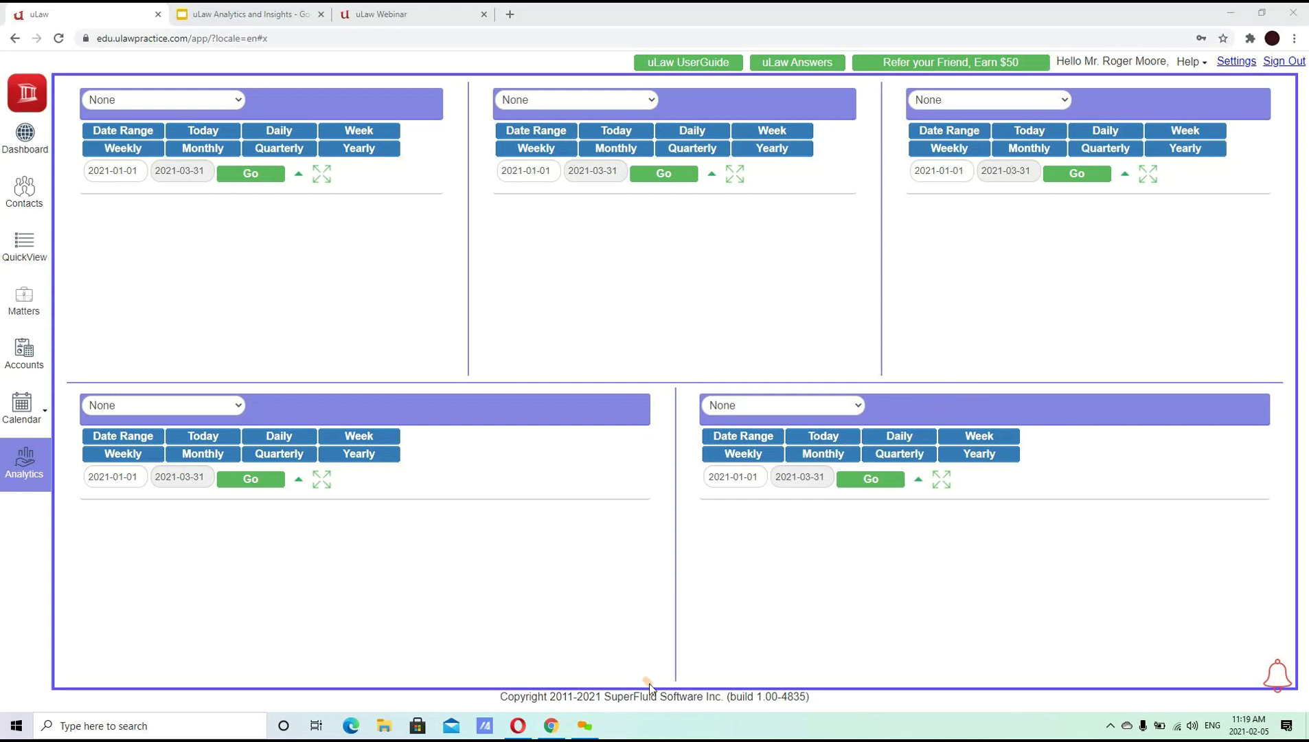
- Set Number Of Analytical Items to Six in Dashboard settings, save, and return to Analytics
left_click(1237, 61)
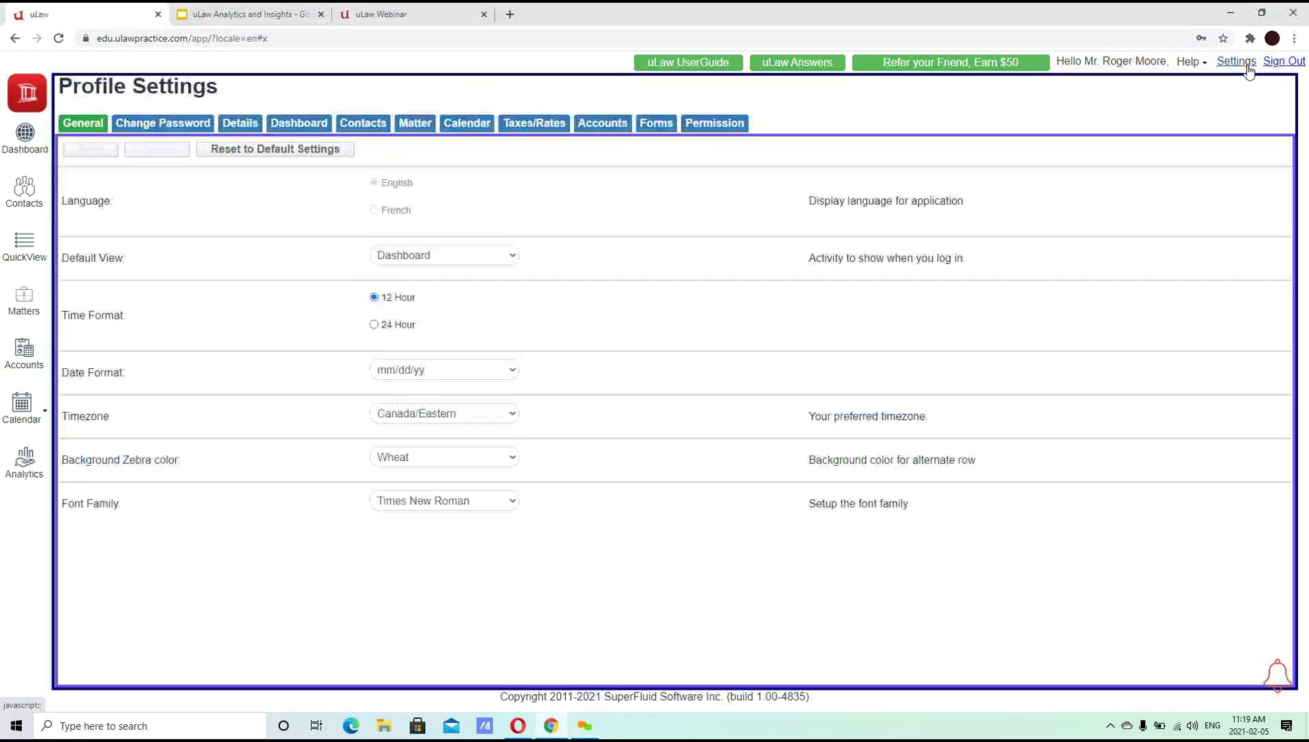
left_click(242, 123)
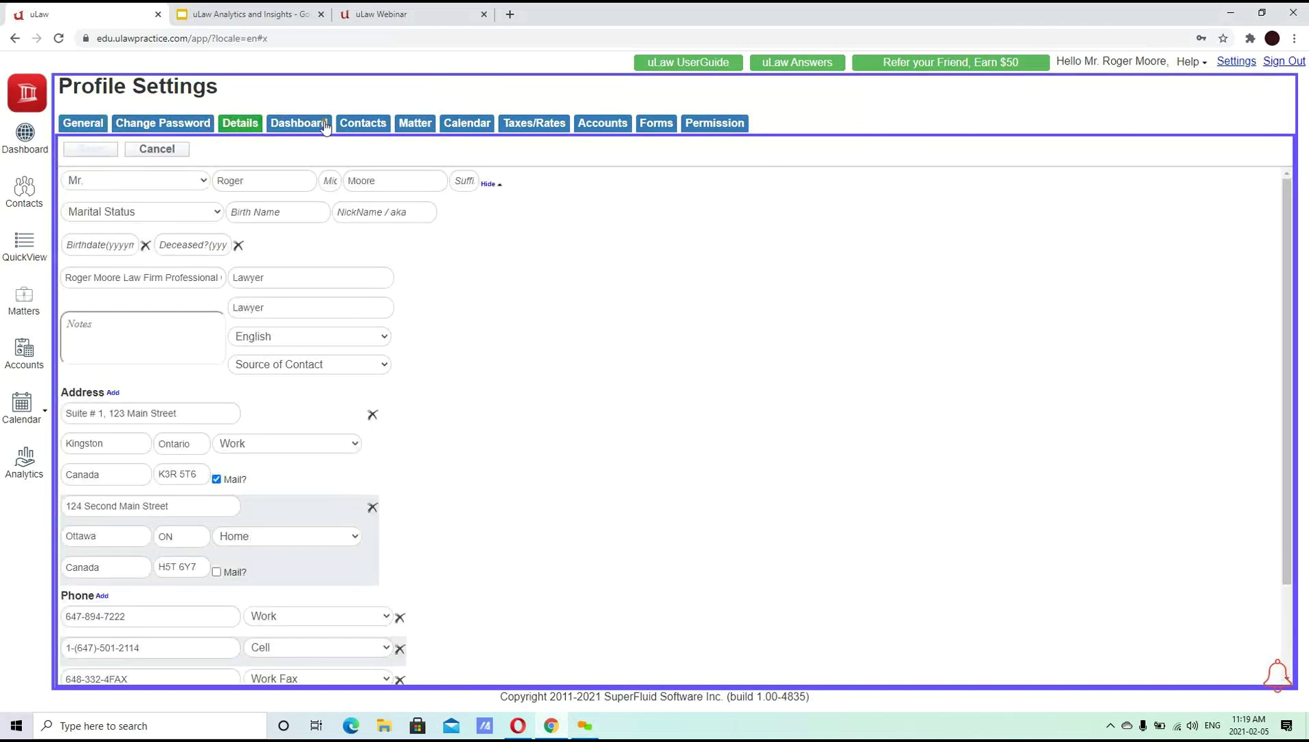
left_click(318, 125)
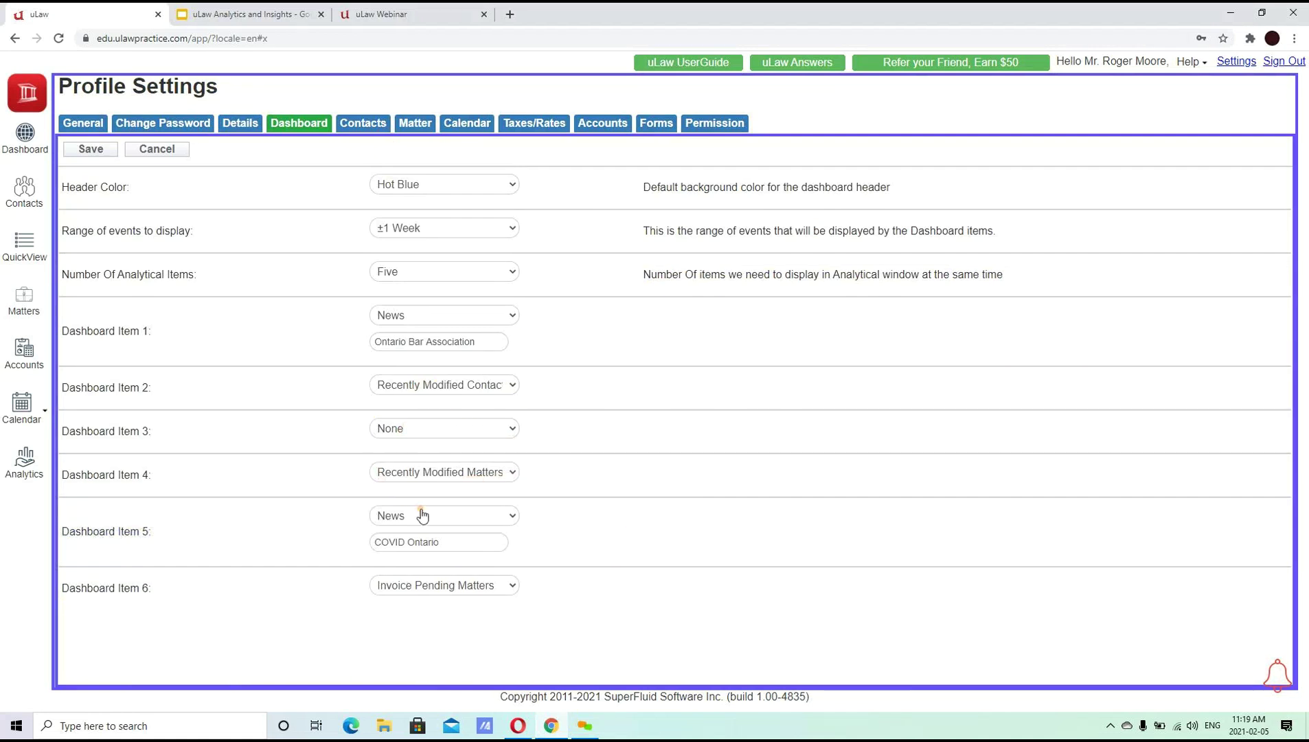
left_click(449, 272)
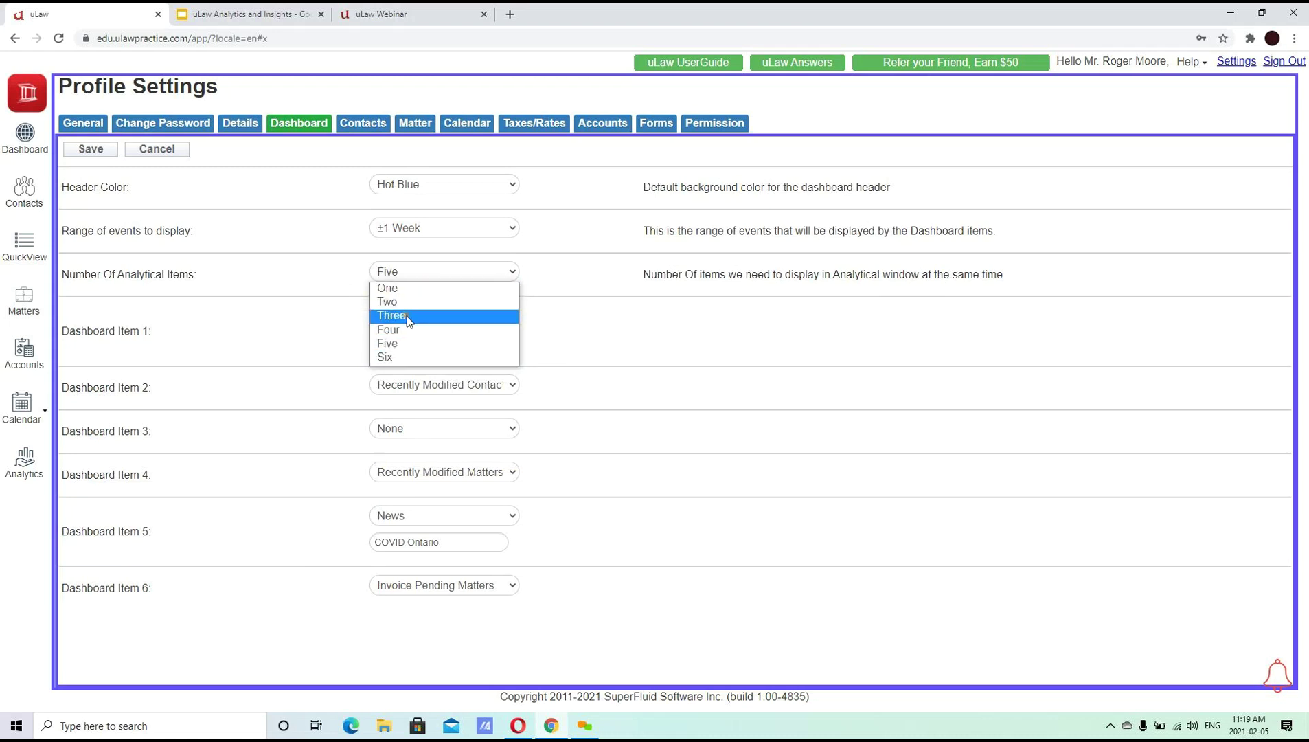
left_click(408, 356)
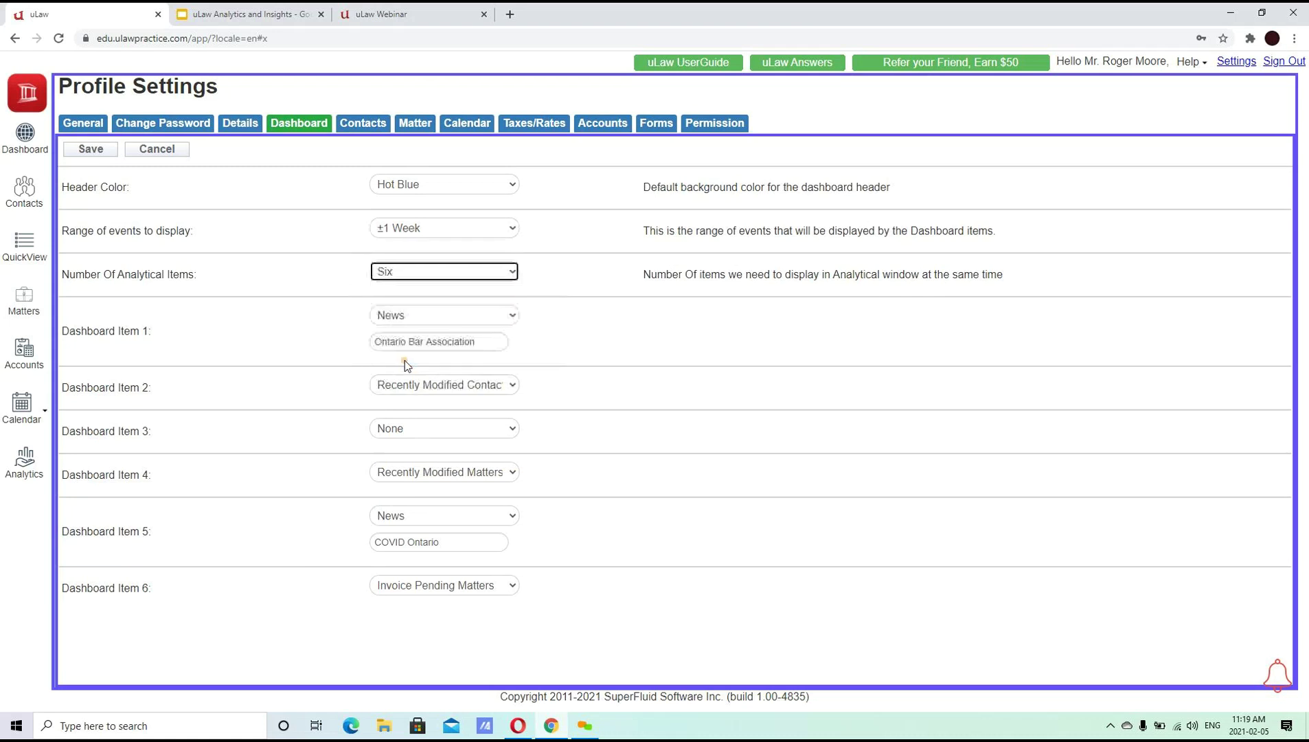
left_click(92, 150)
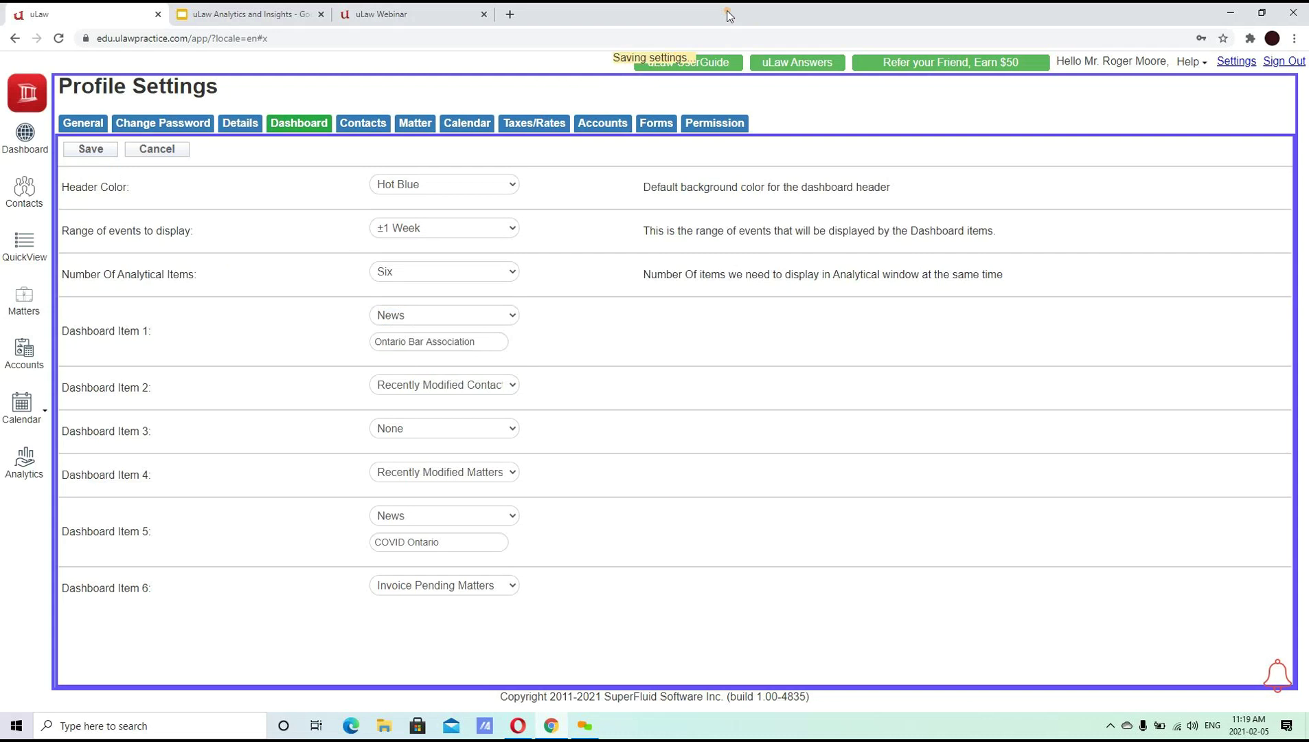
left_click(34, 474)
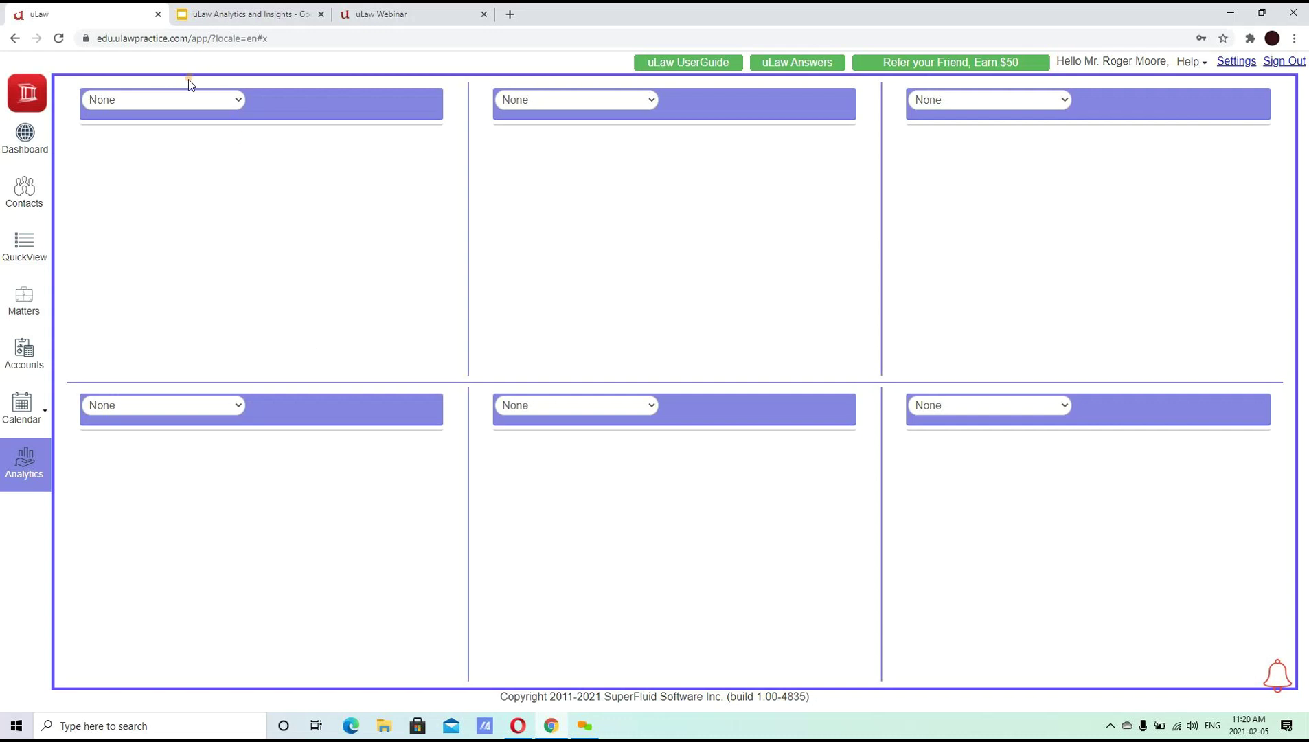
- Show Revenue uLawInSights for the current quarter in the first panel
left_click(187, 108)
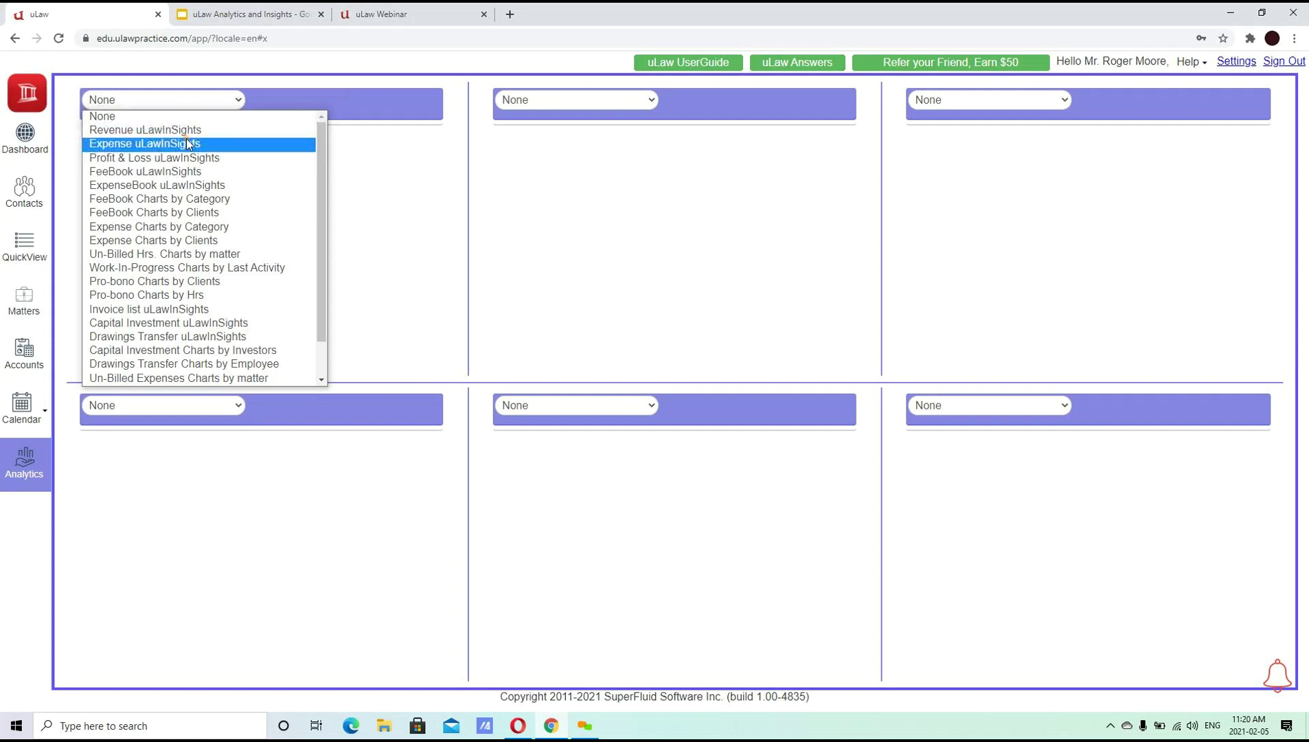
left_click(187, 131)
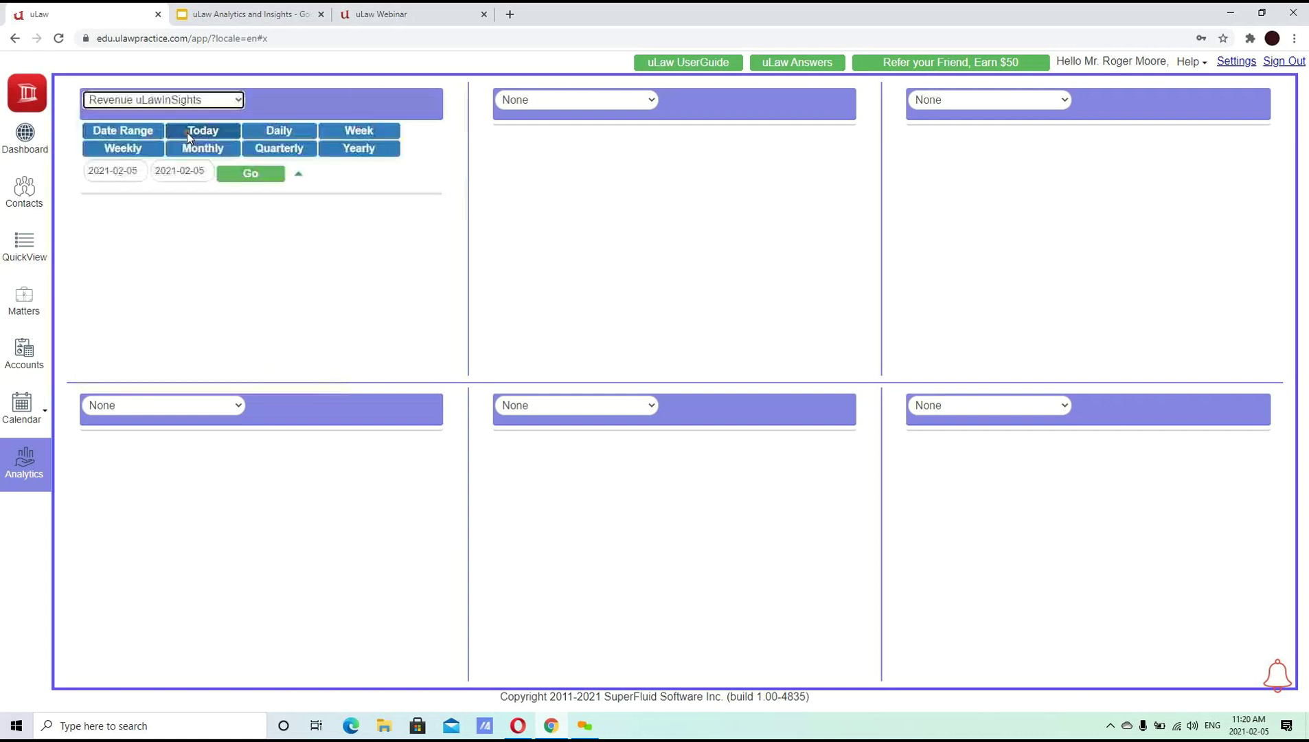
left_click(281, 149)
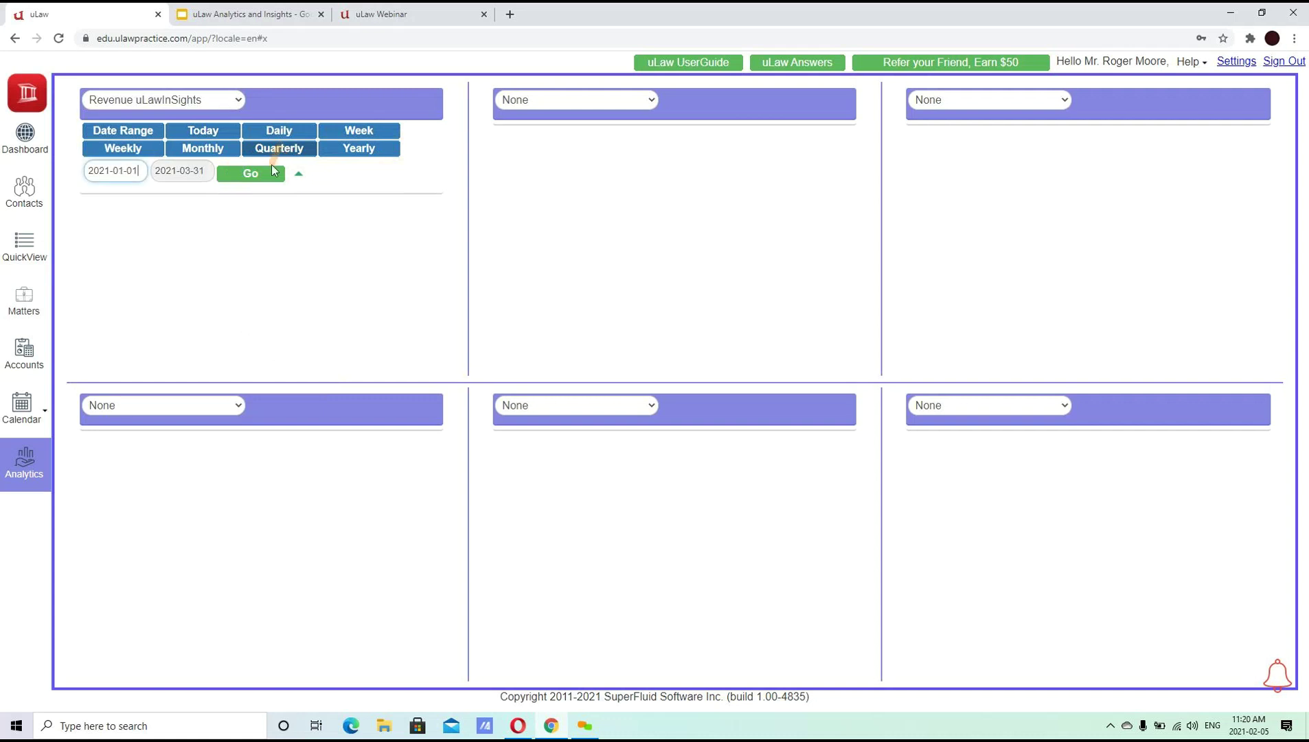
left_click(269, 175)
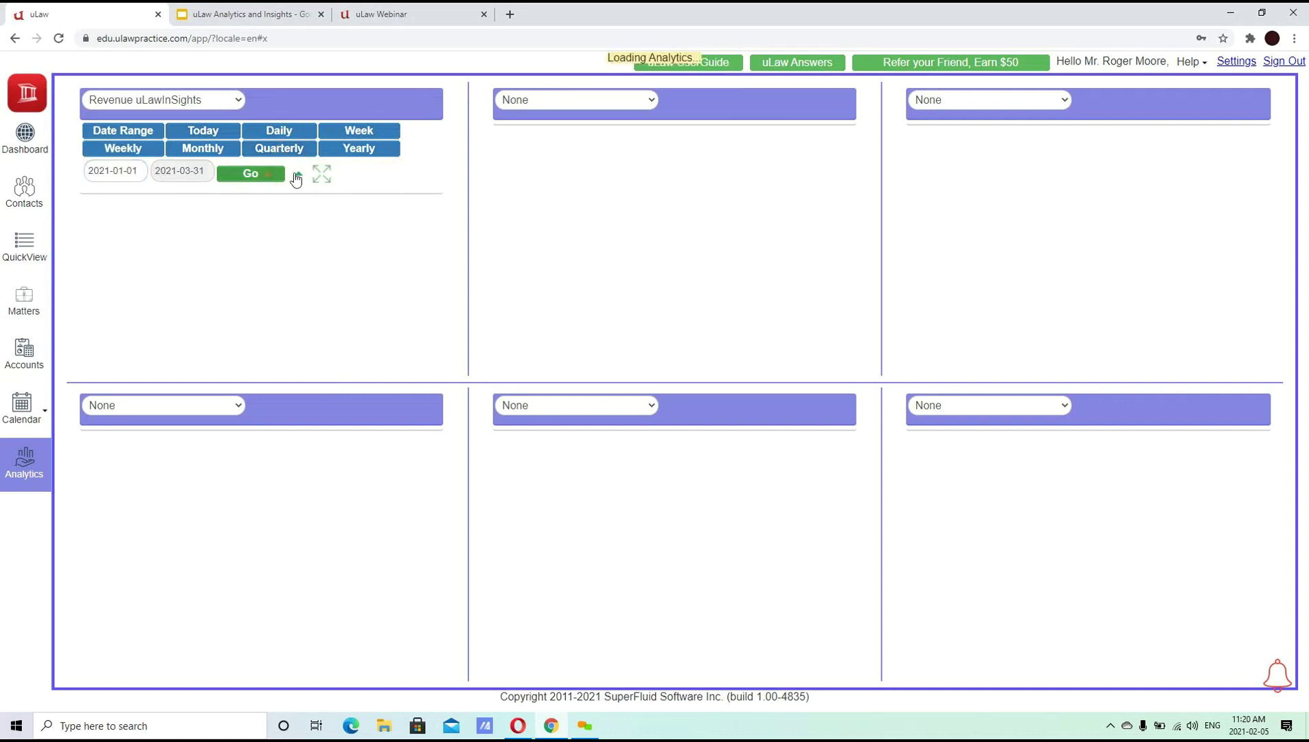
- Show Expense uLawInSights for the current quarter in the second panel
left_click(590, 100)
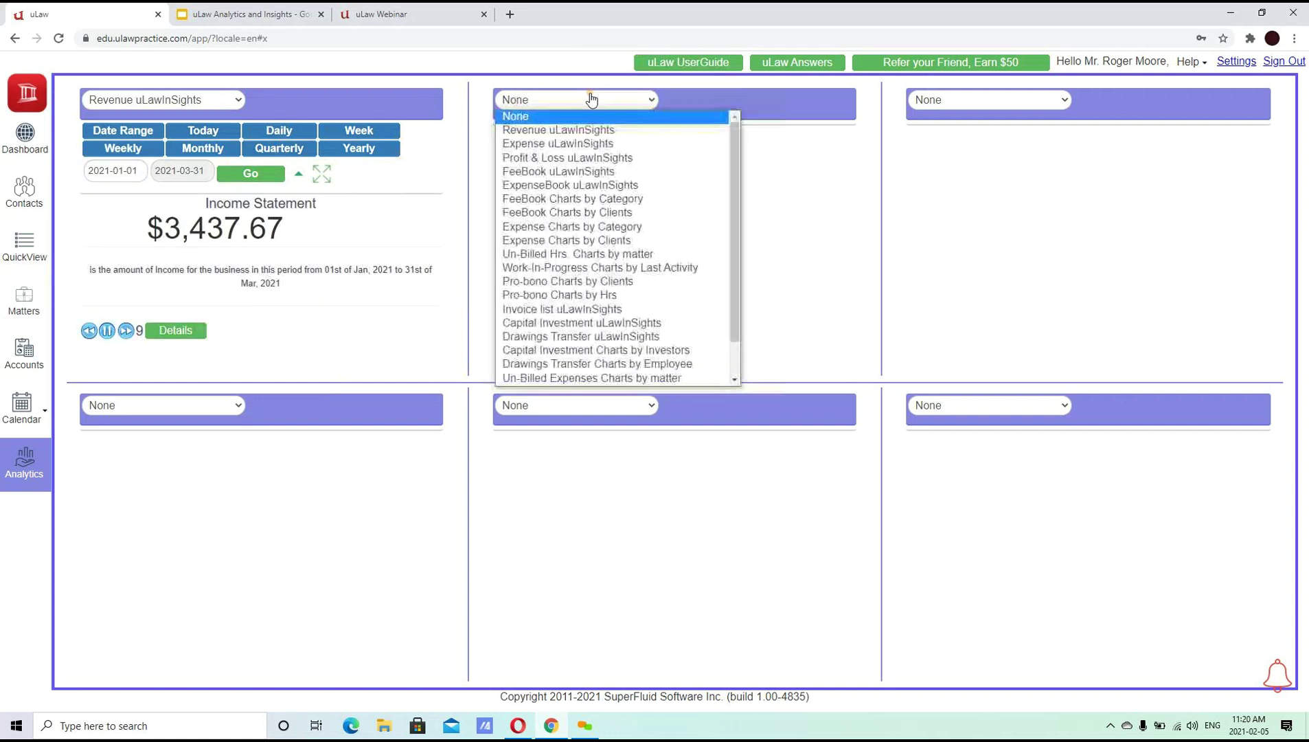
left_click(577, 142)
left_click(709, 156)
left_click(667, 173)
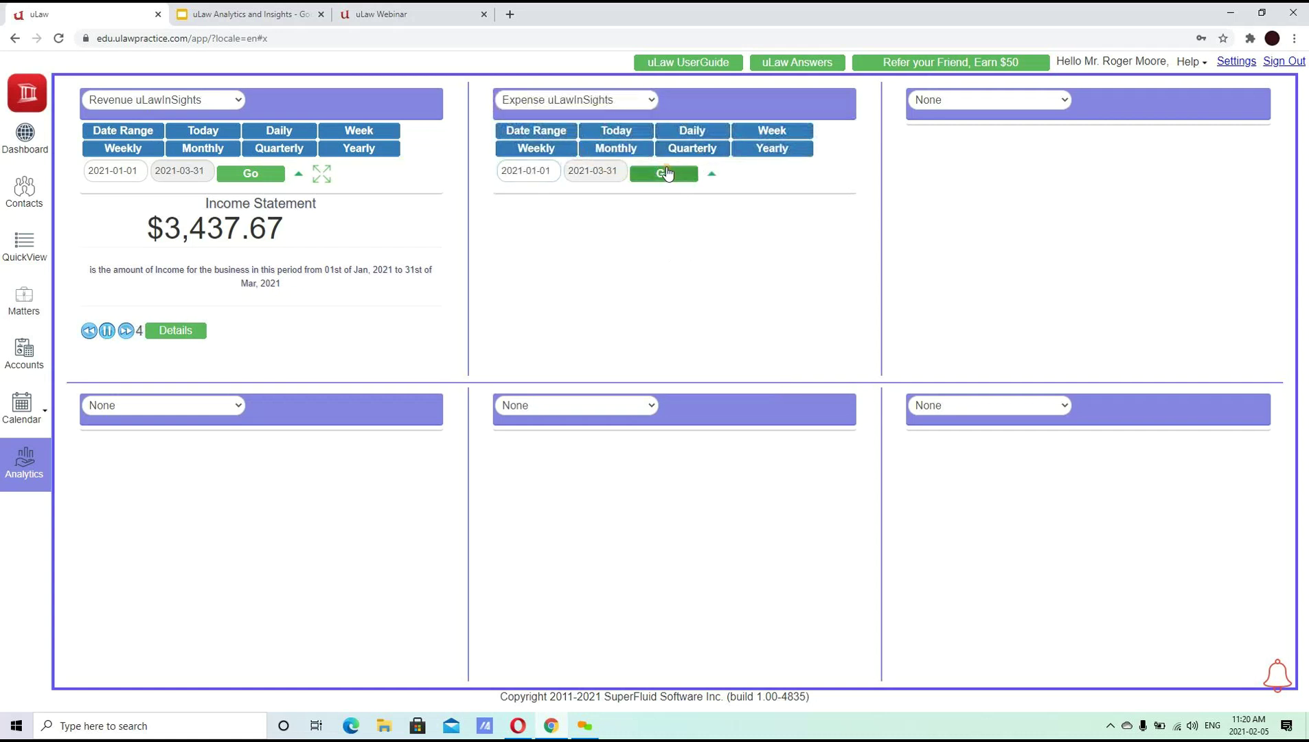
- Show Profit & Loss uLawInSights for Q1 2021 in panel three and pause all three rotations
left_click(992, 101)
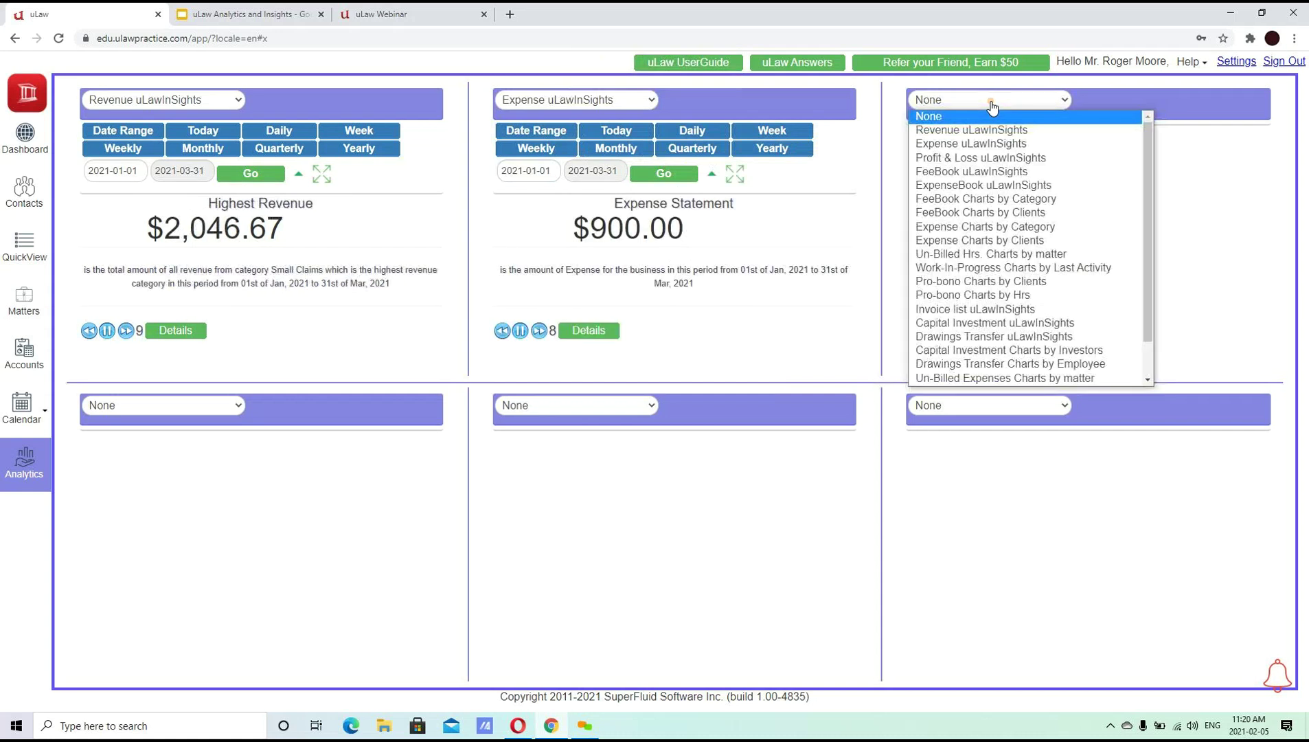
left_click(972, 158)
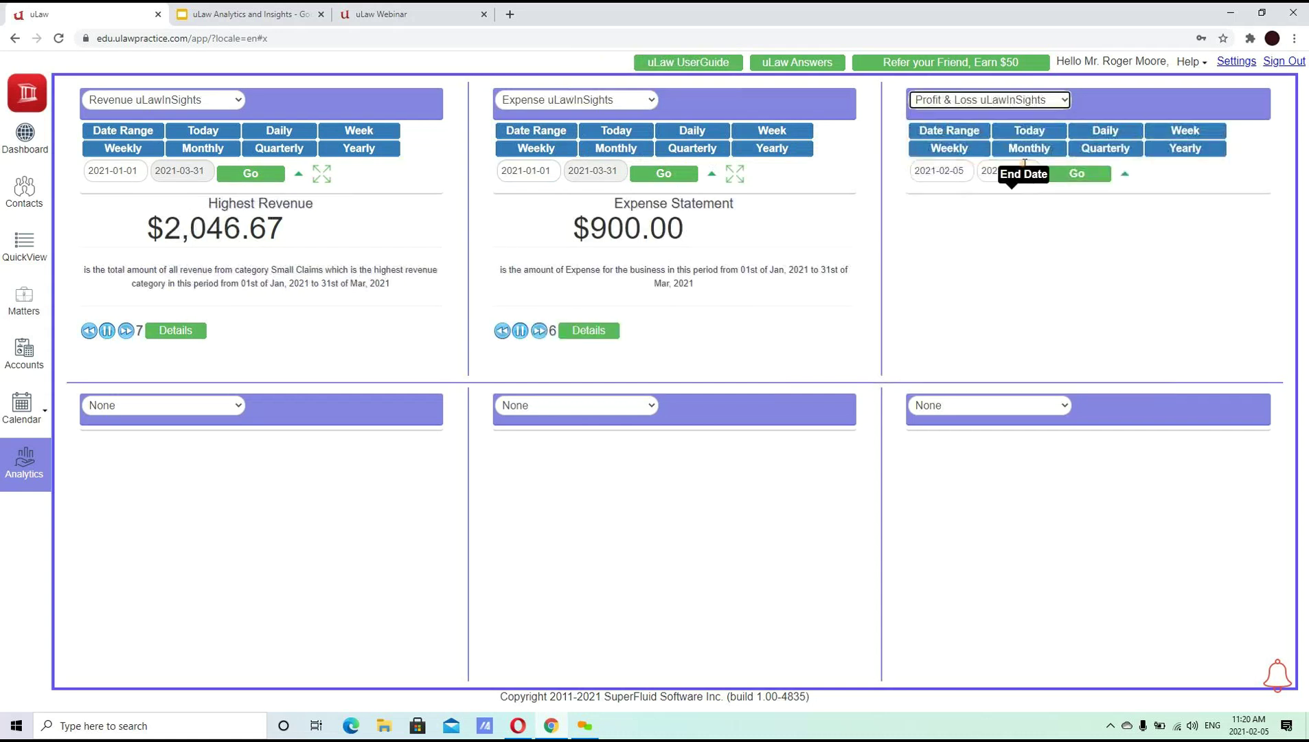
left_click(1077, 174)
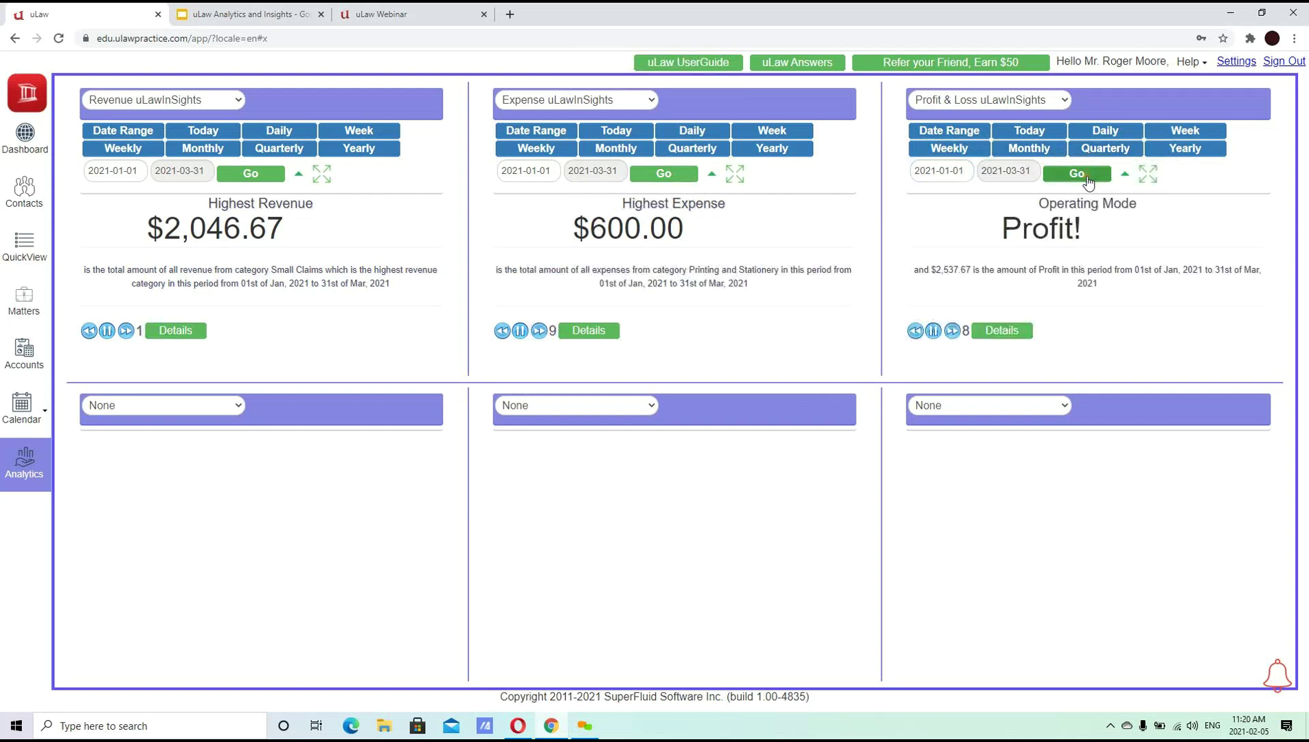
left_click(107, 331)
left_click(520, 330)
left_click(932, 332)
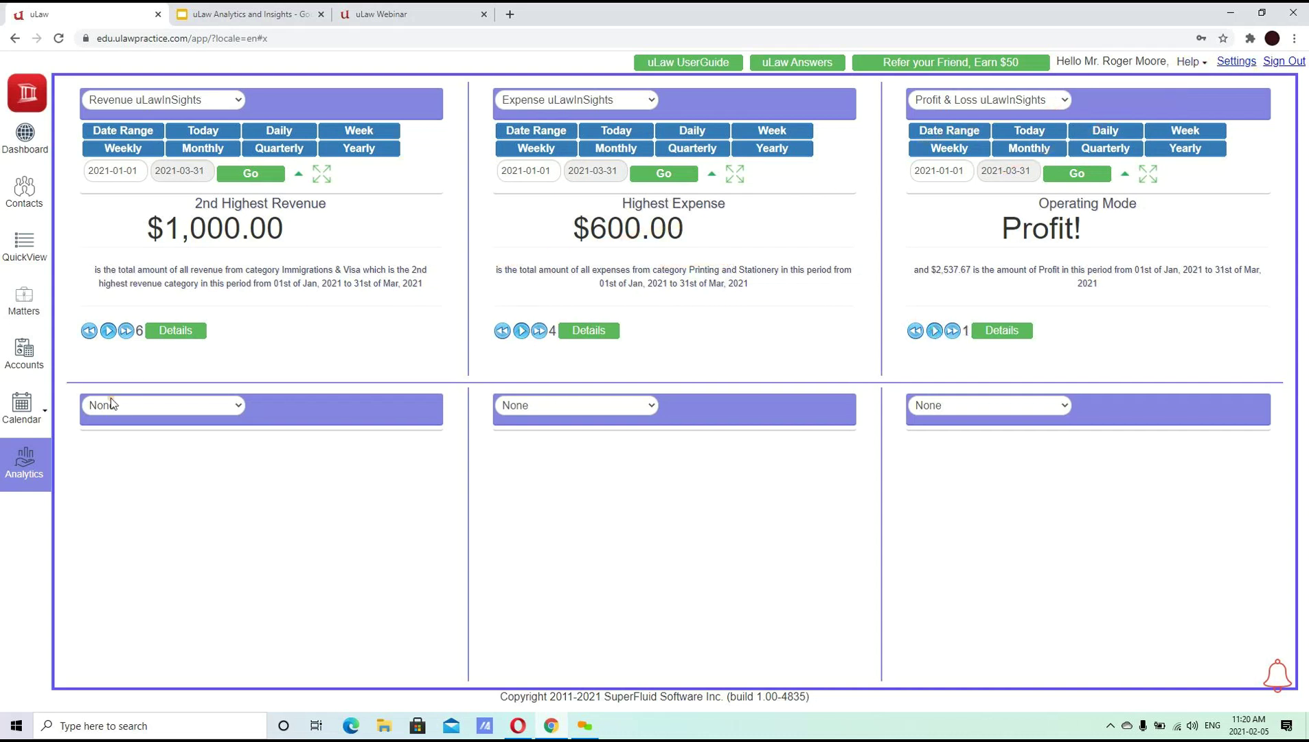
- Download the quarterly Revenue detail (Total Income) statement from the trust account page and view the PDF
left_click(23, 367)
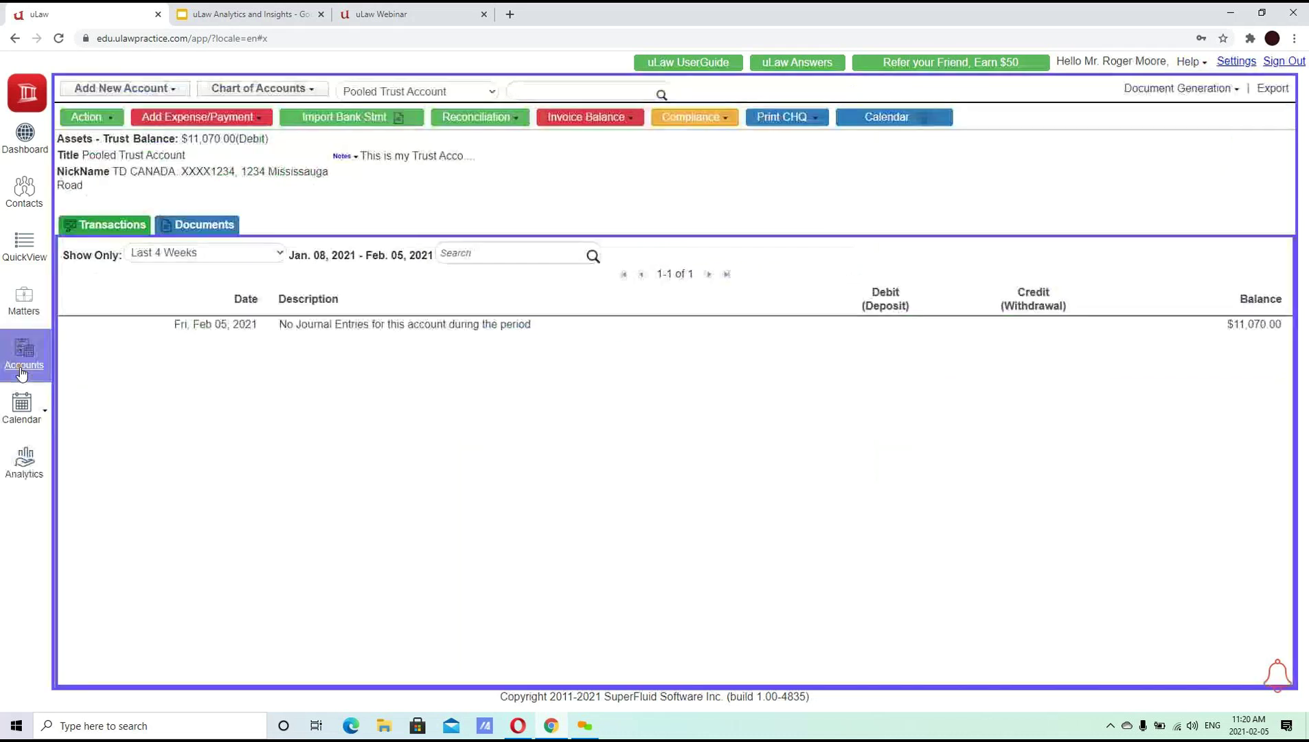
left_click(1146, 90)
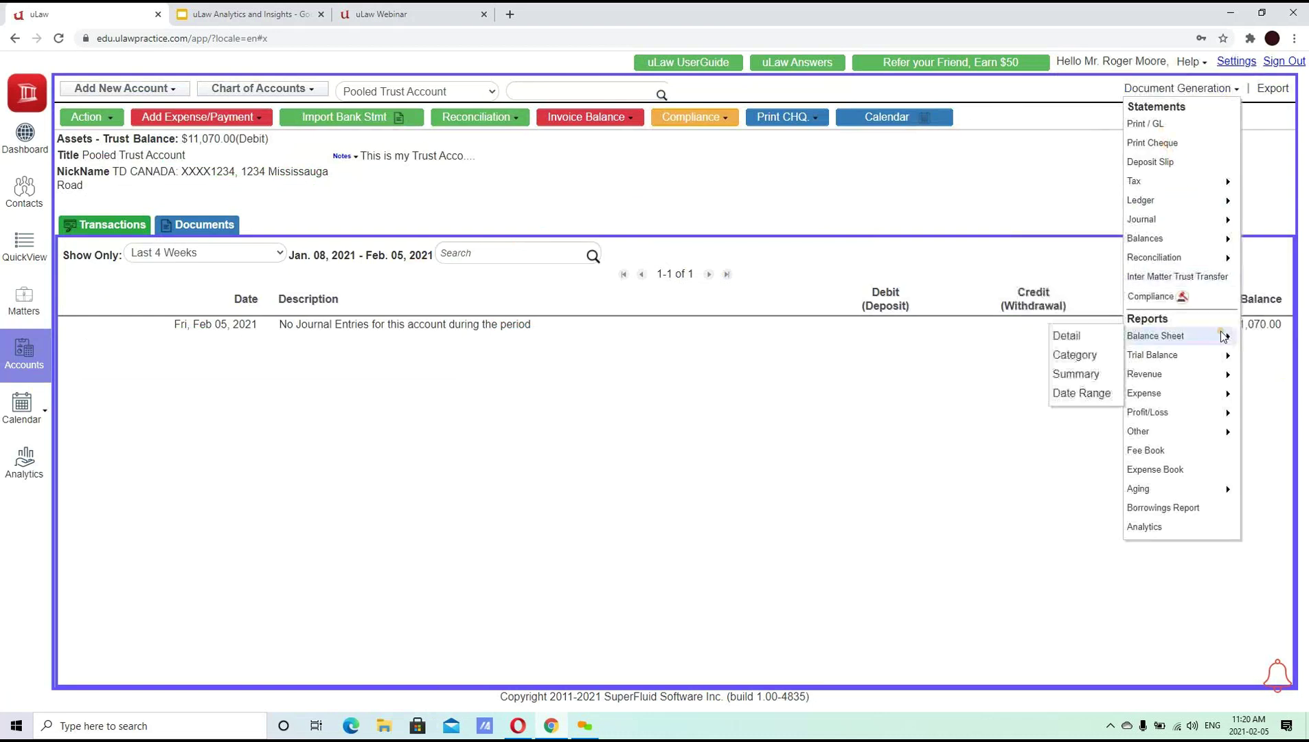
mouse_move(1184, 383)
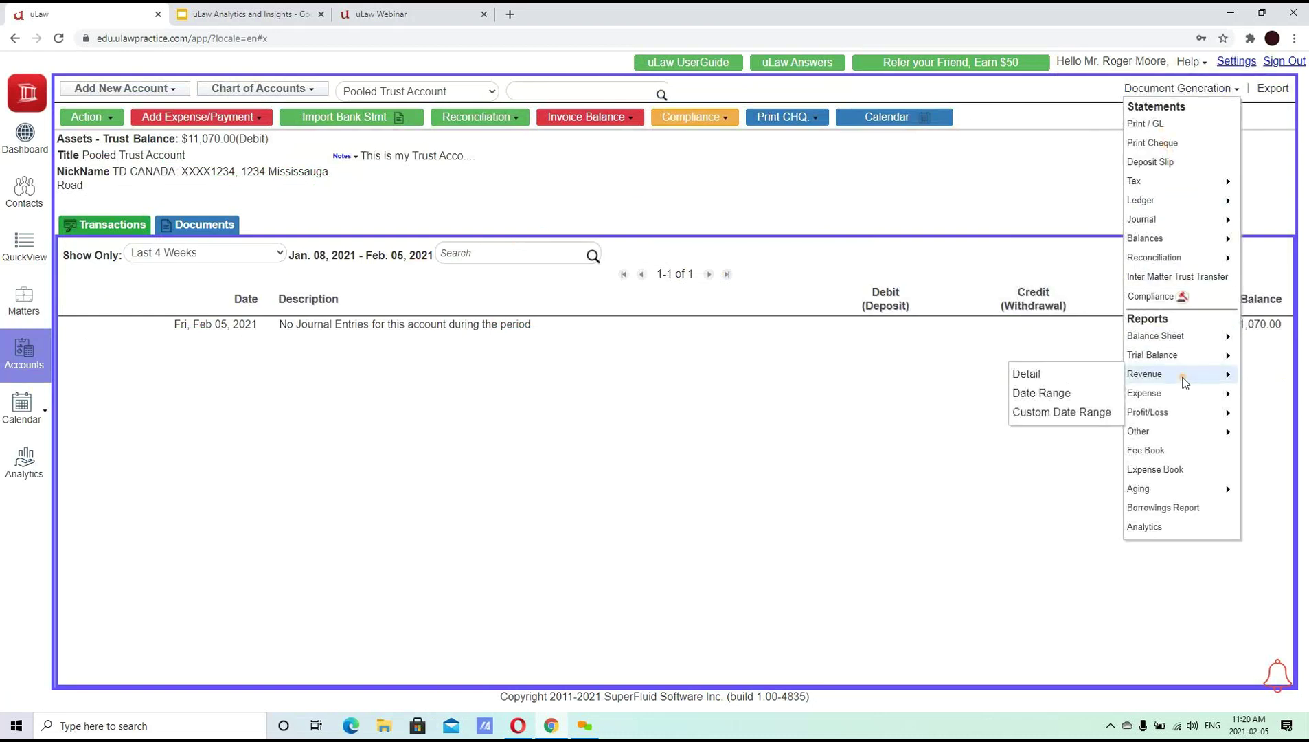
right_click(1099, 381)
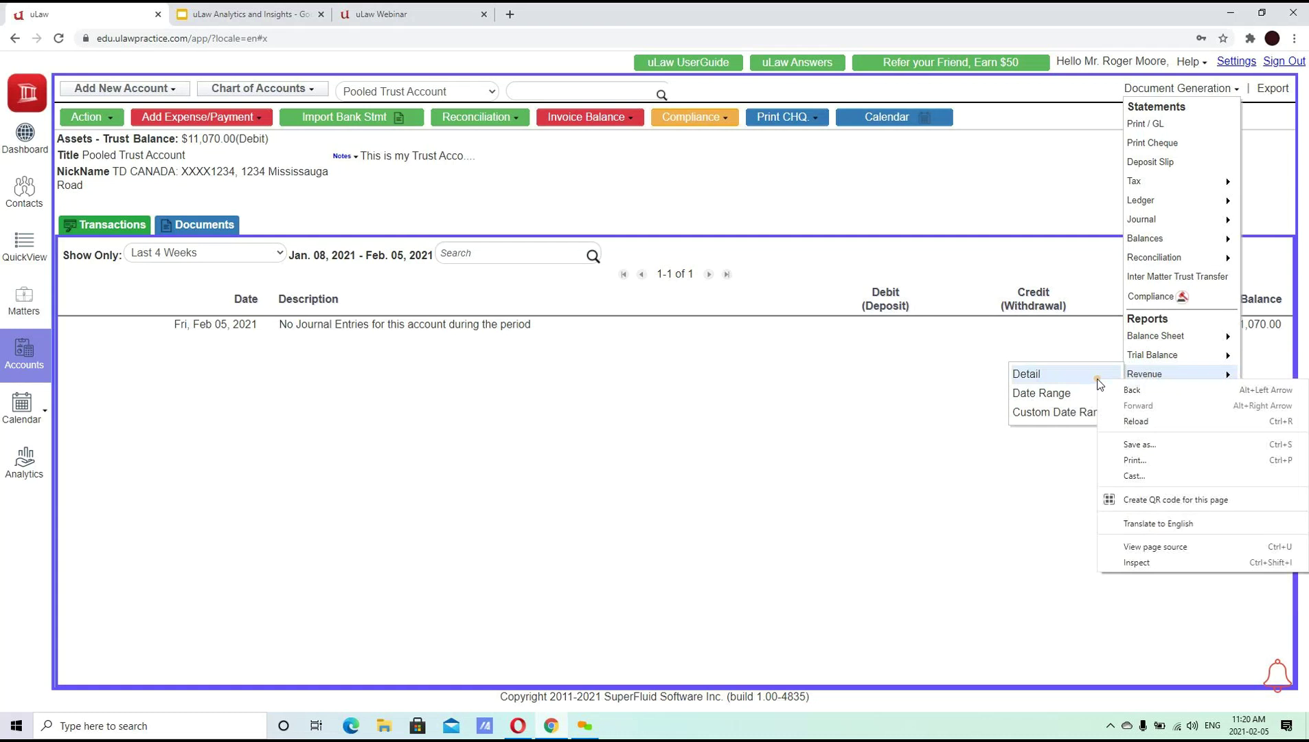
left_click(1046, 379)
left_click(627, 303)
left_click(500, 414)
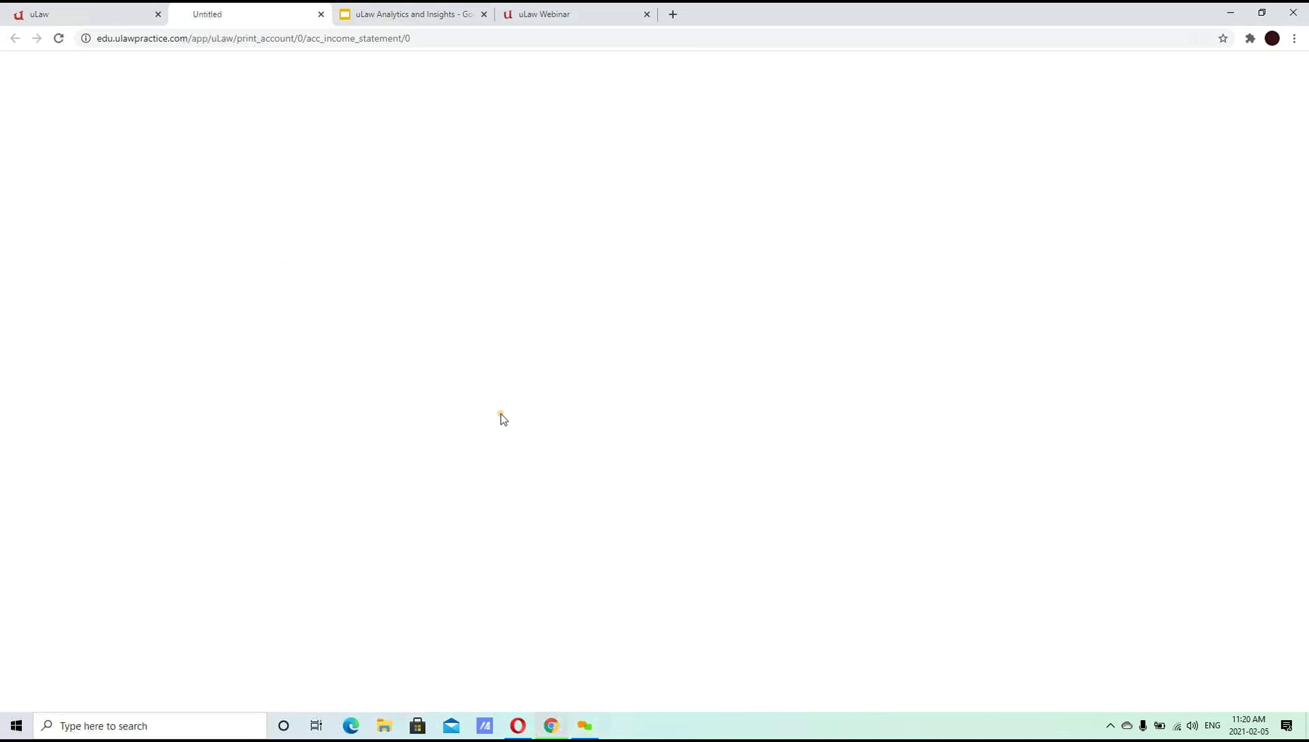
left_click(62, 699)
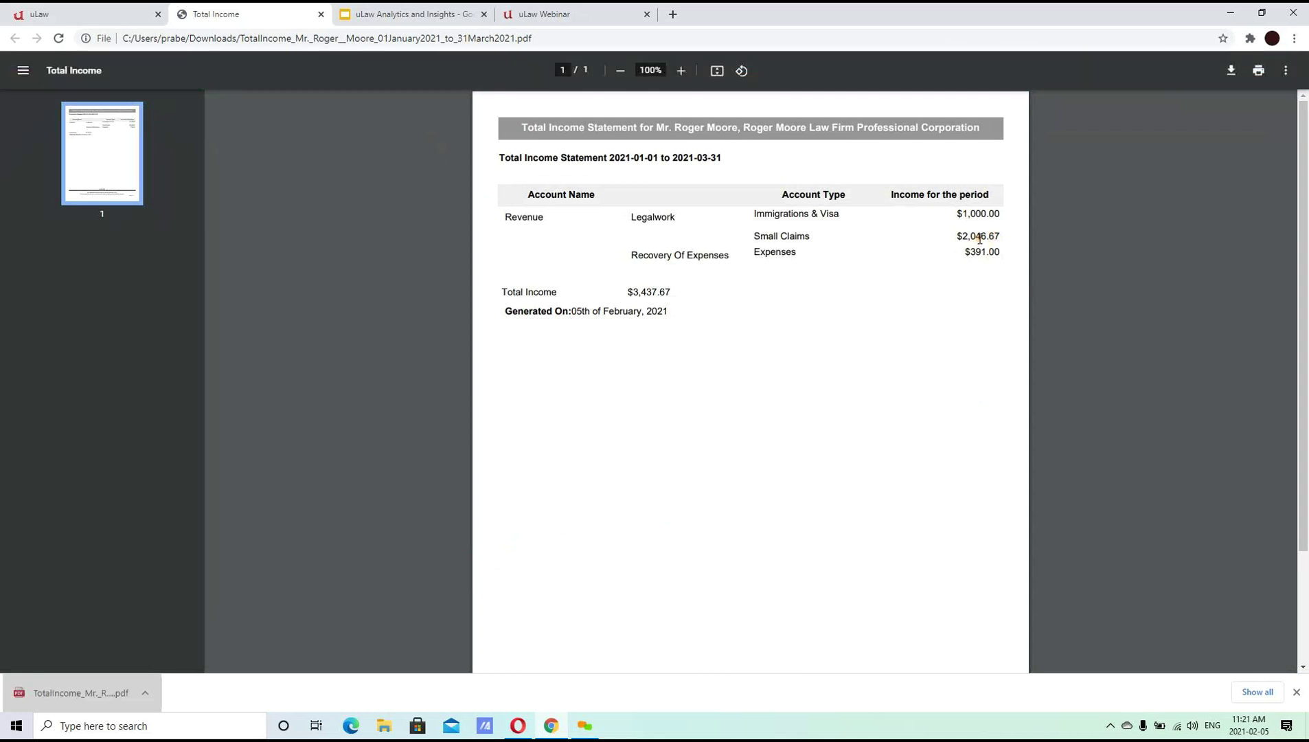
left_click(103, 15)
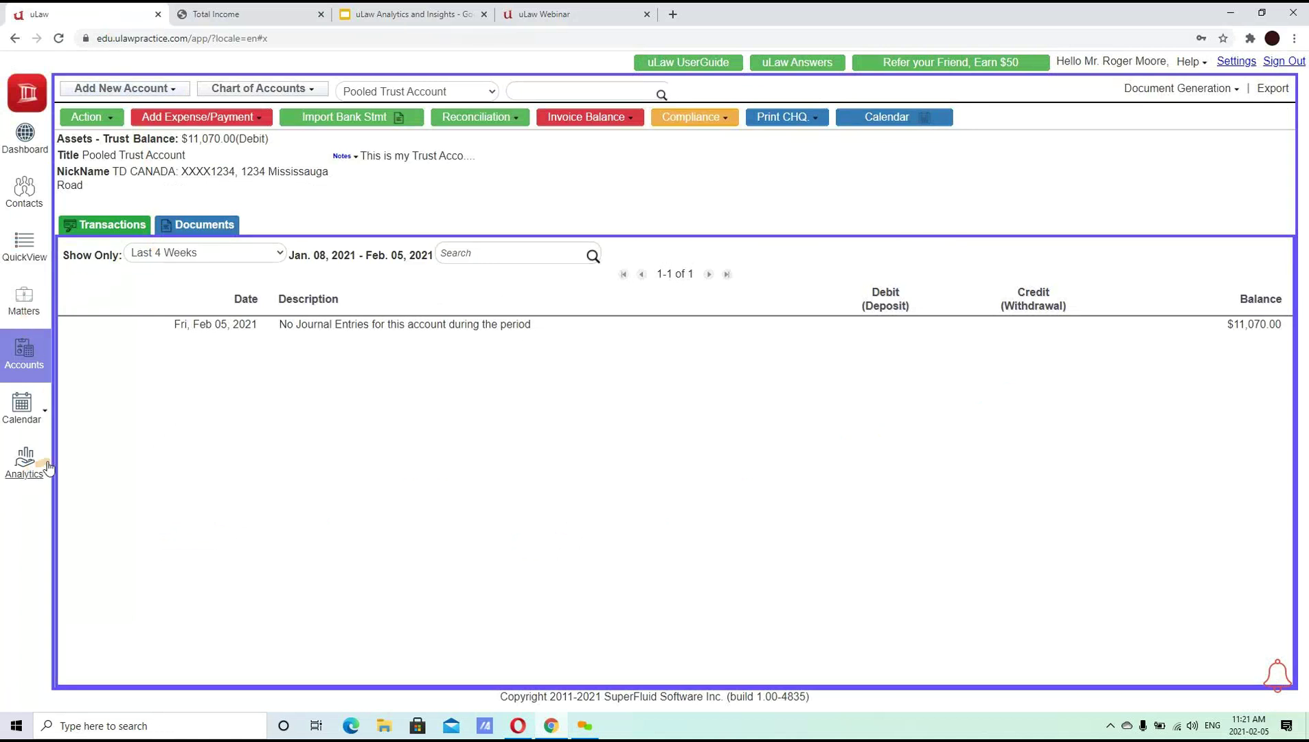
- Step the Analytics revenue panel to the 3rd highest revenue, $391.00 from Expenses
left_click(22, 467)
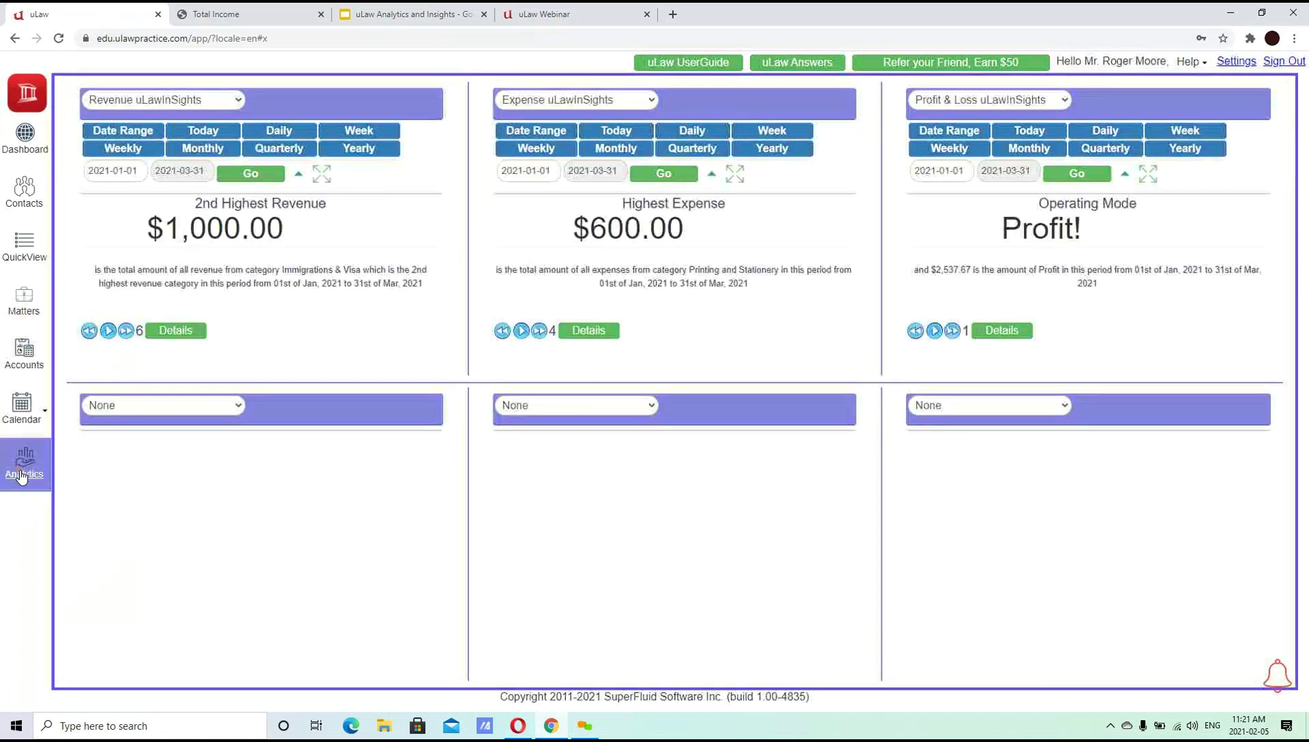
left_click(88, 331)
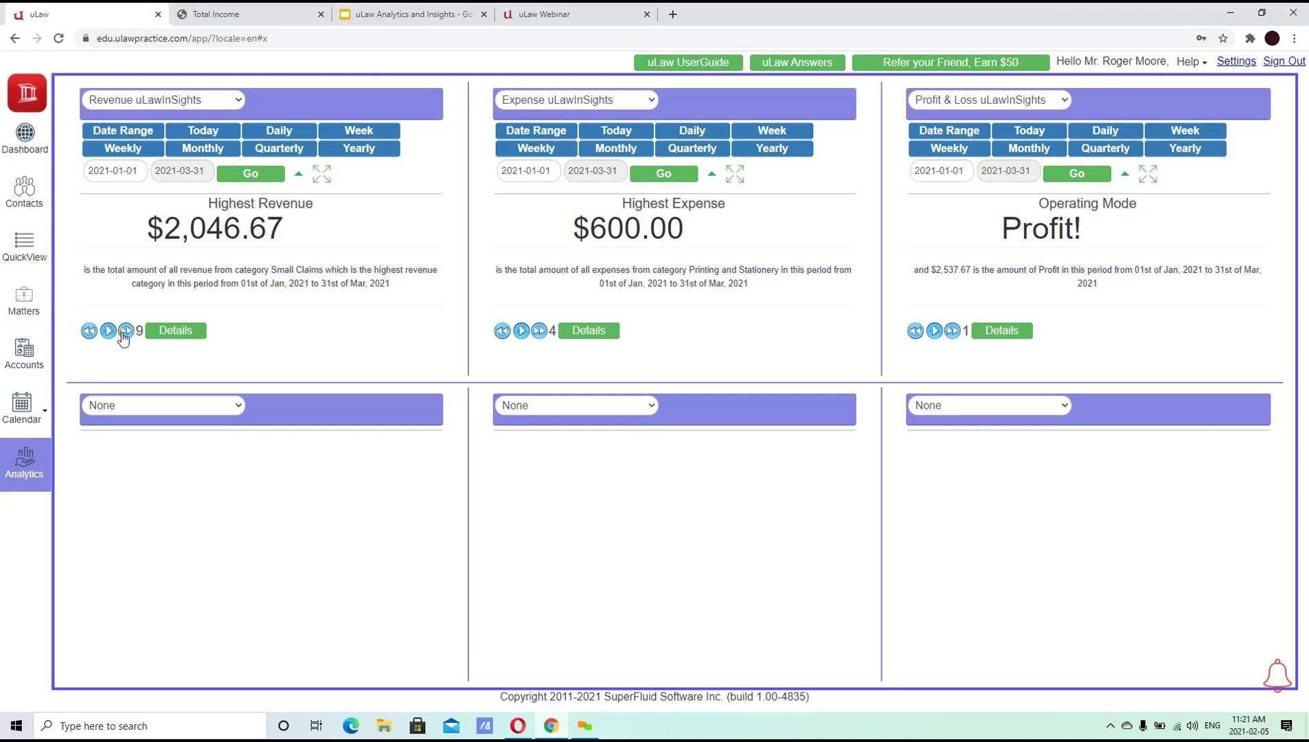
left_click(124, 331)
left_click(123, 333)
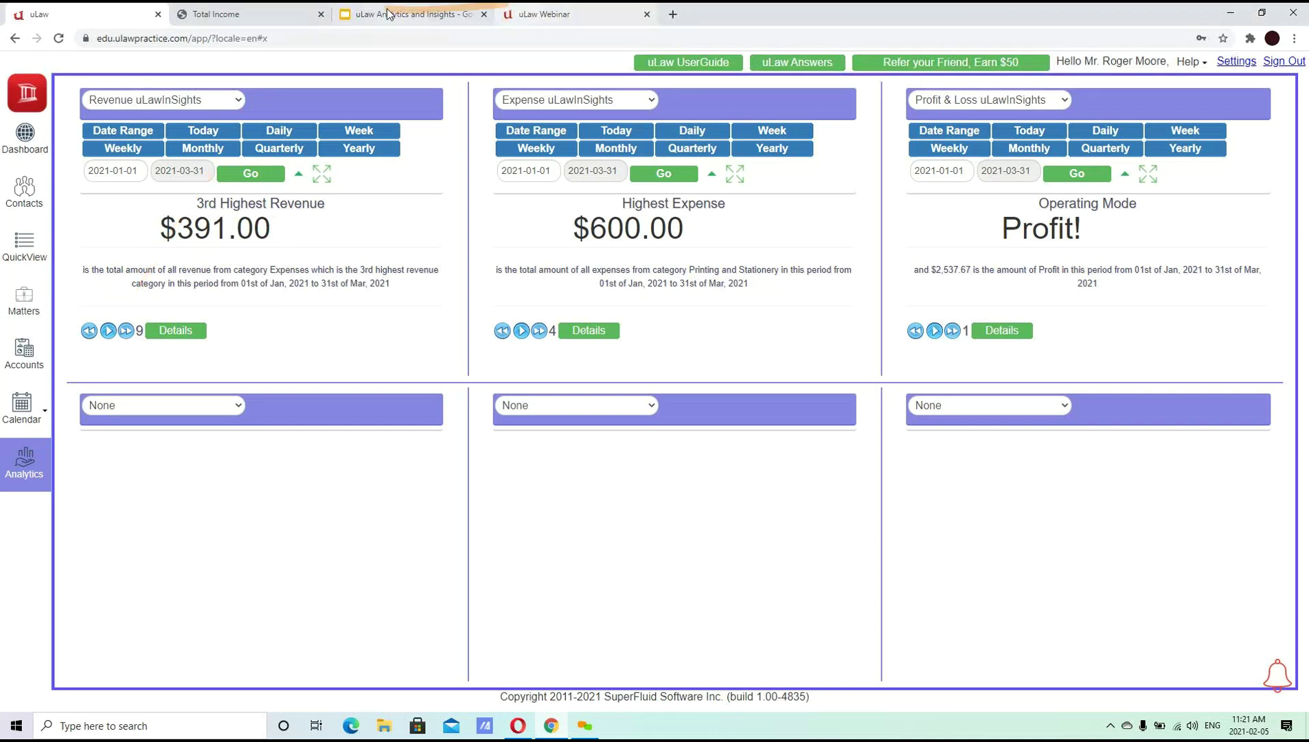
- Review the Total Income PDF with thumbnails hidden, then go to uLaw's trust account page
left_click(224, 12)
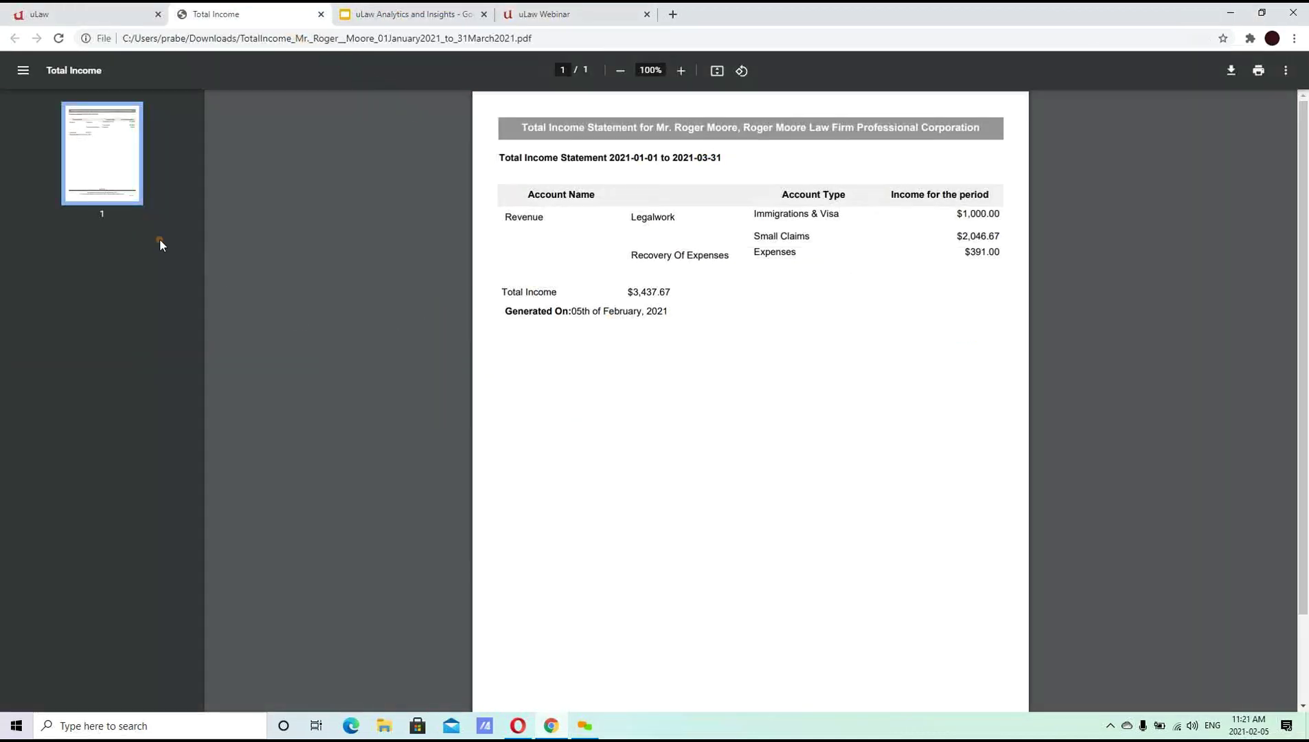
left_click(23, 71)
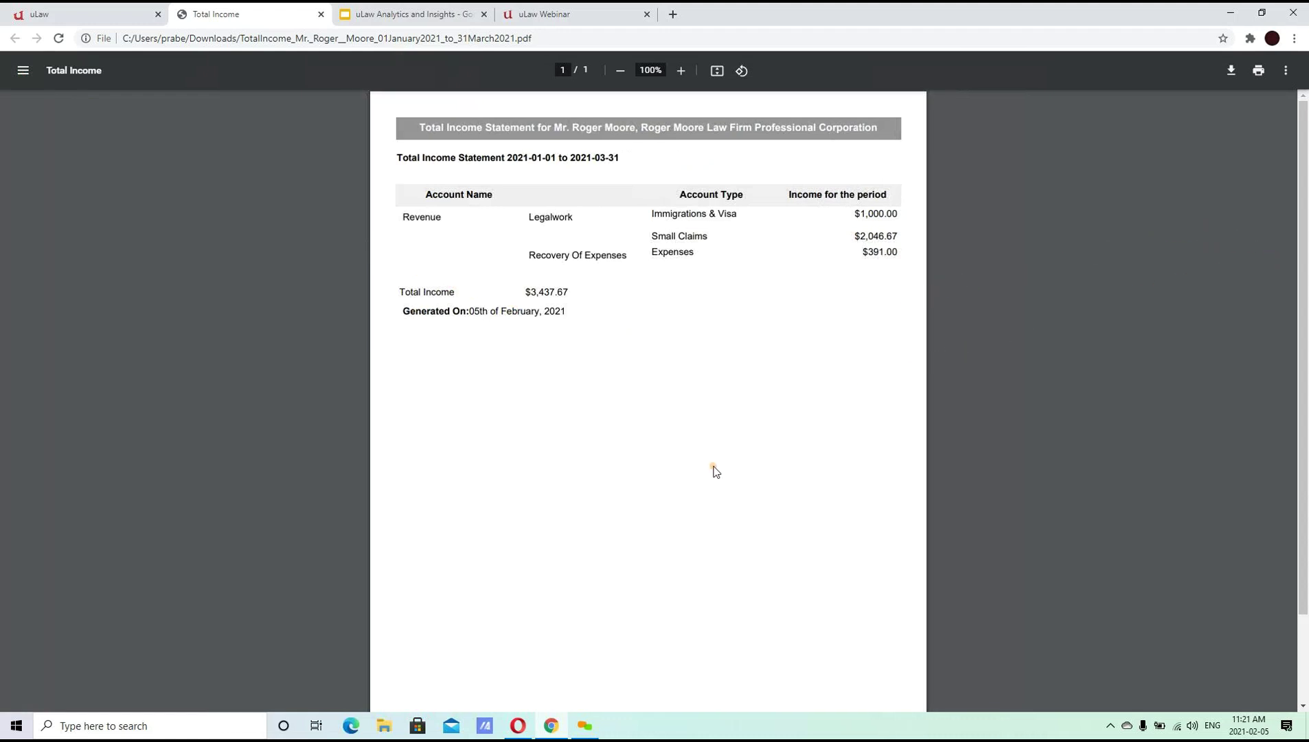
left_click(36, 9)
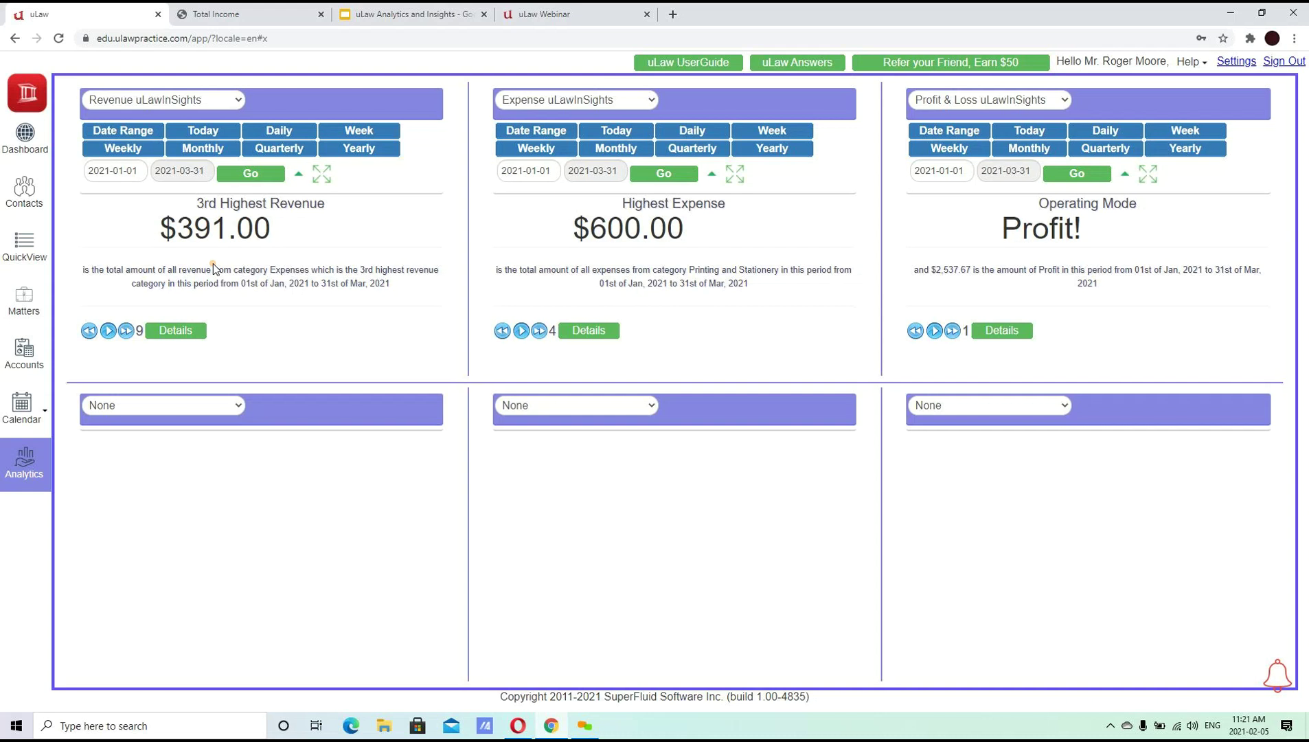
left_click(230, 10)
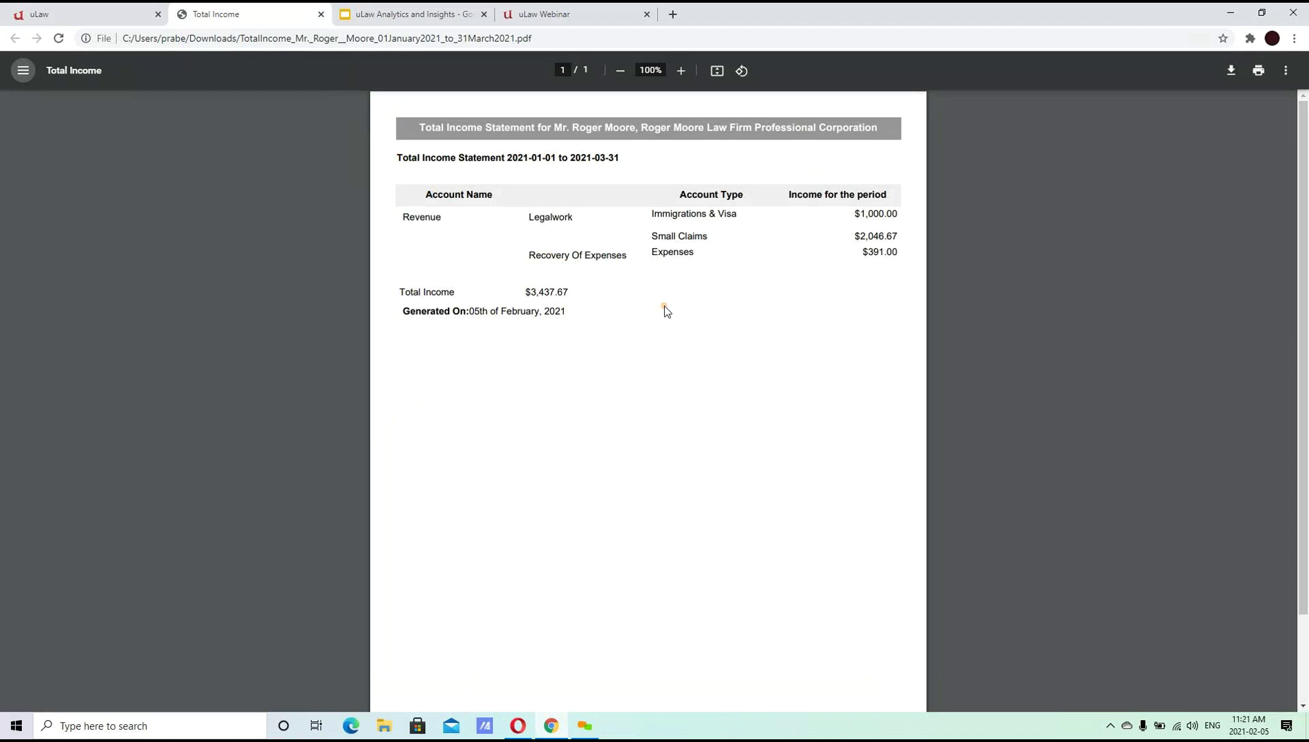
left_click(86, 13)
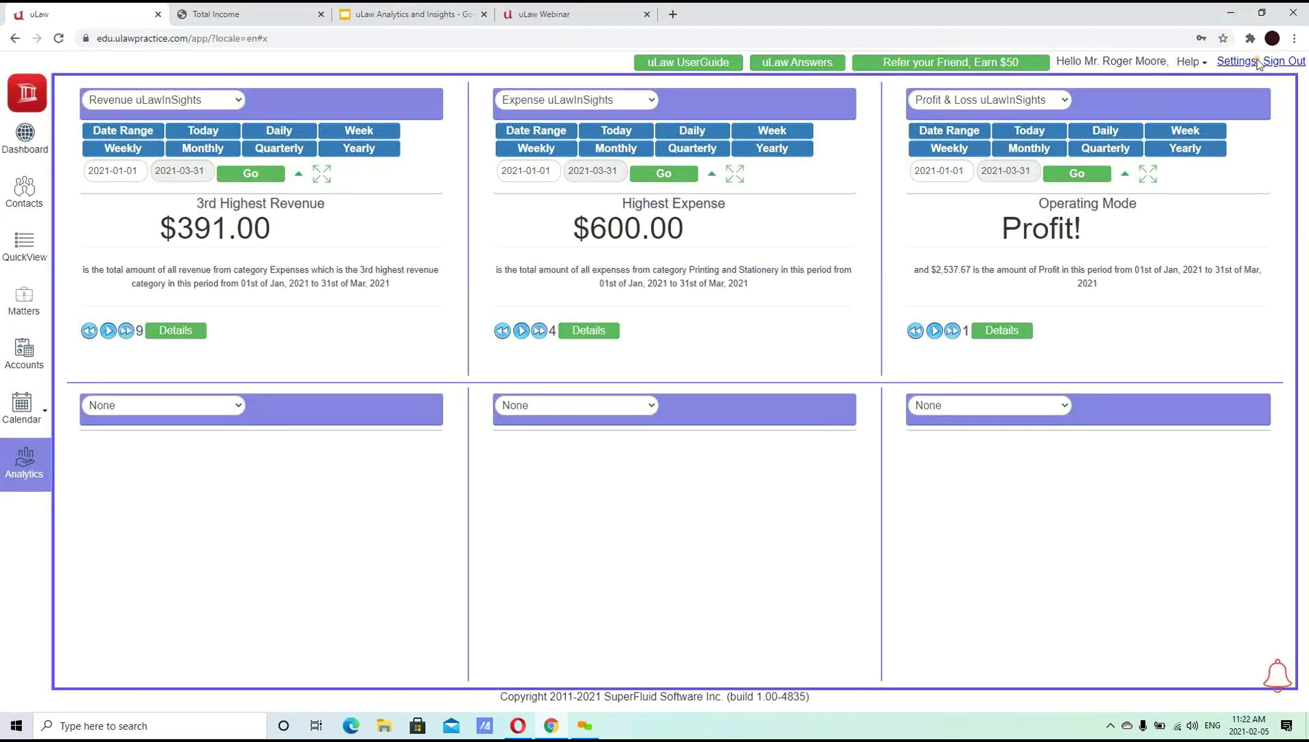
left_click(36, 377)
- Download the quarterly Total Expenses statement and view the PDF
left_click(1178, 88)
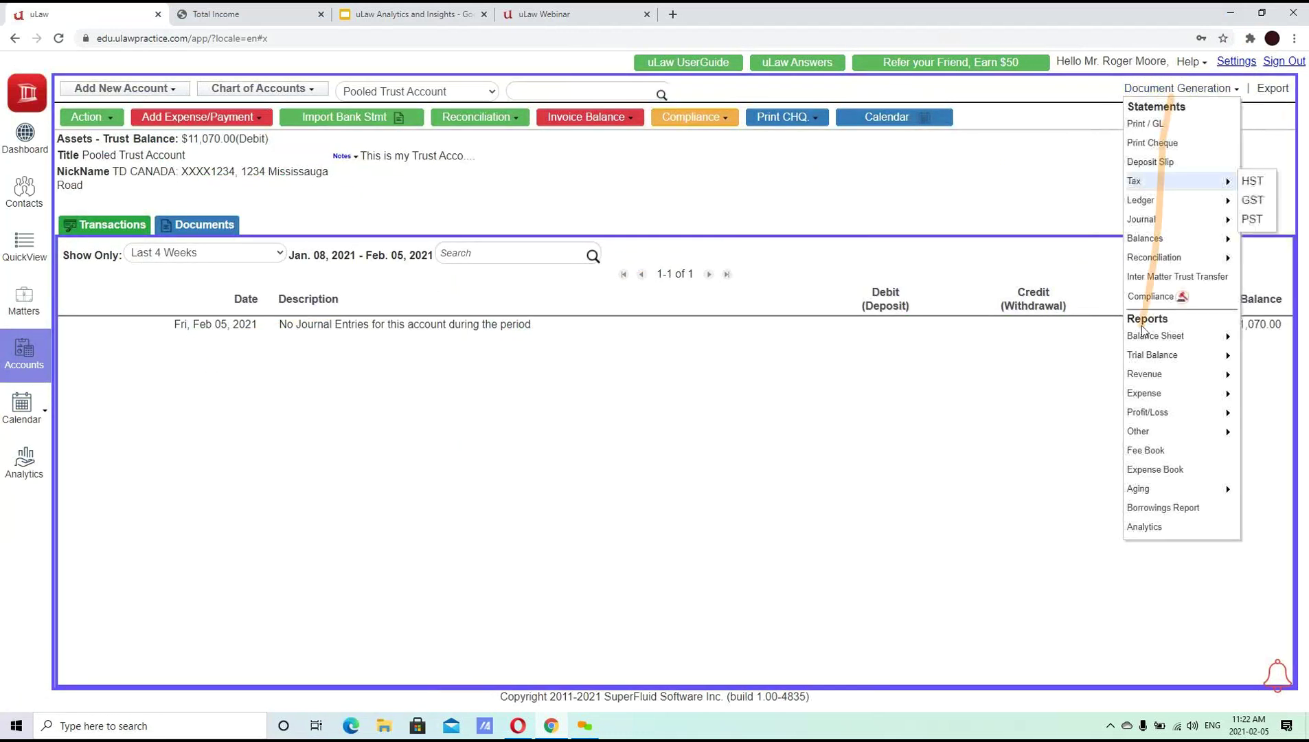
left_click(1099, 403)
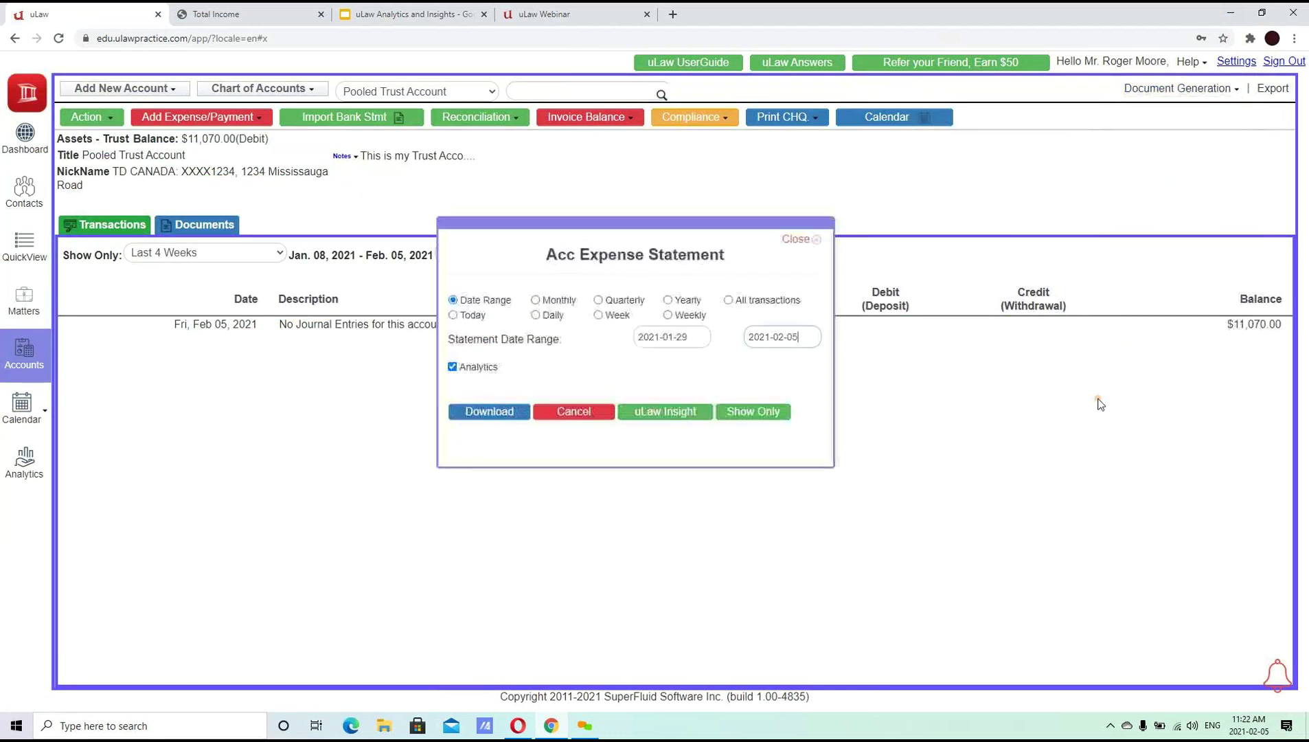
left_click(598, 300)
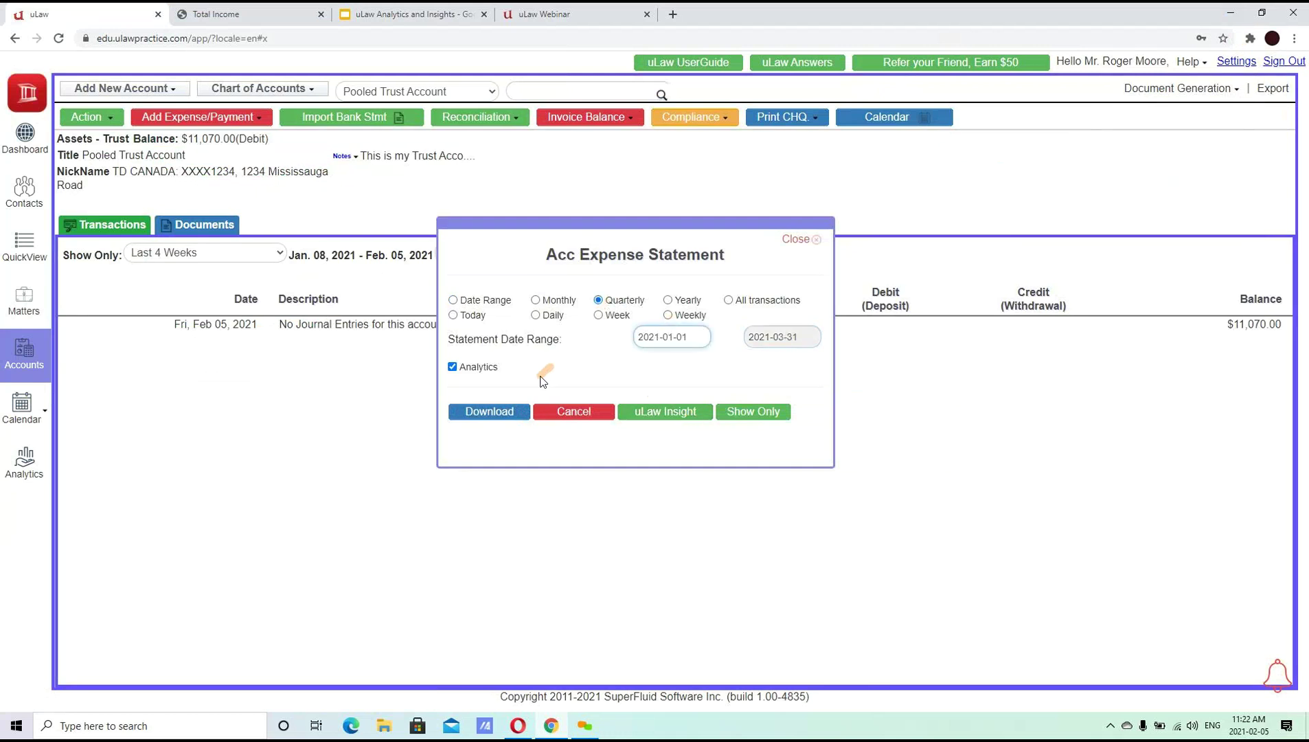
left_click(491, 411)
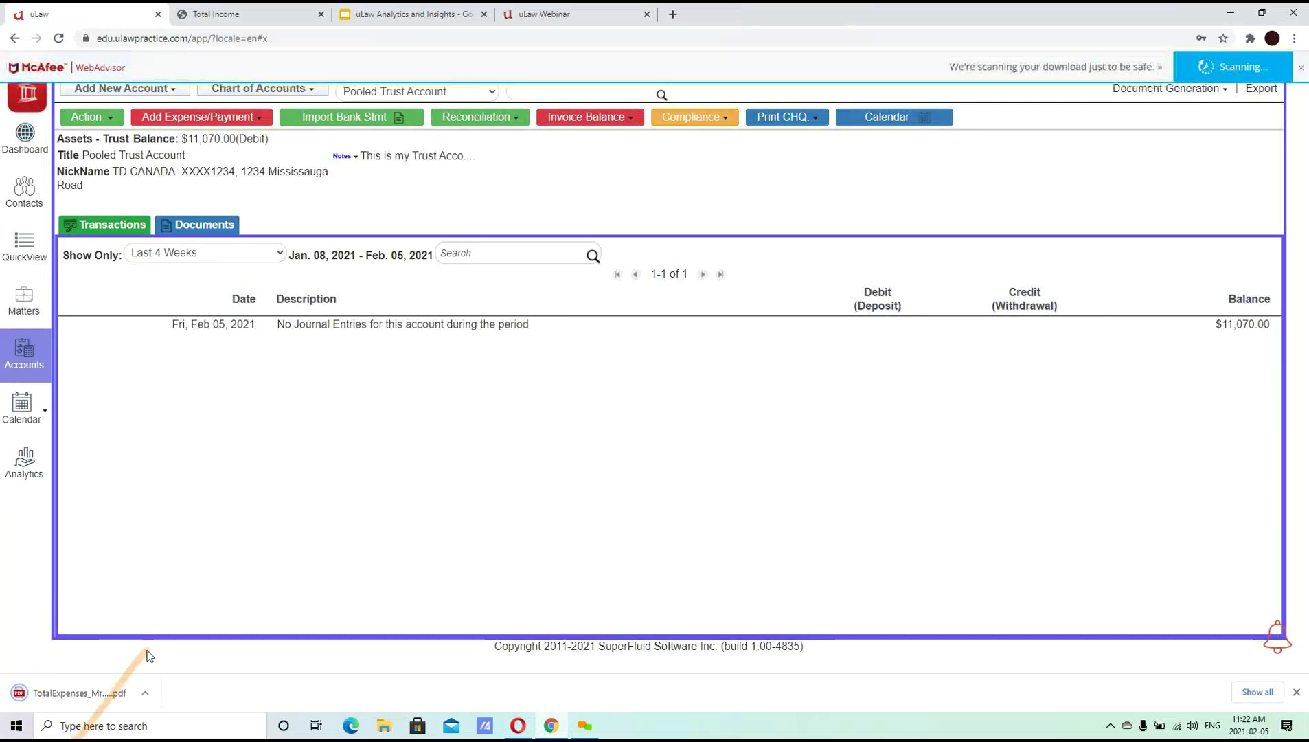
left_click(109, 694)
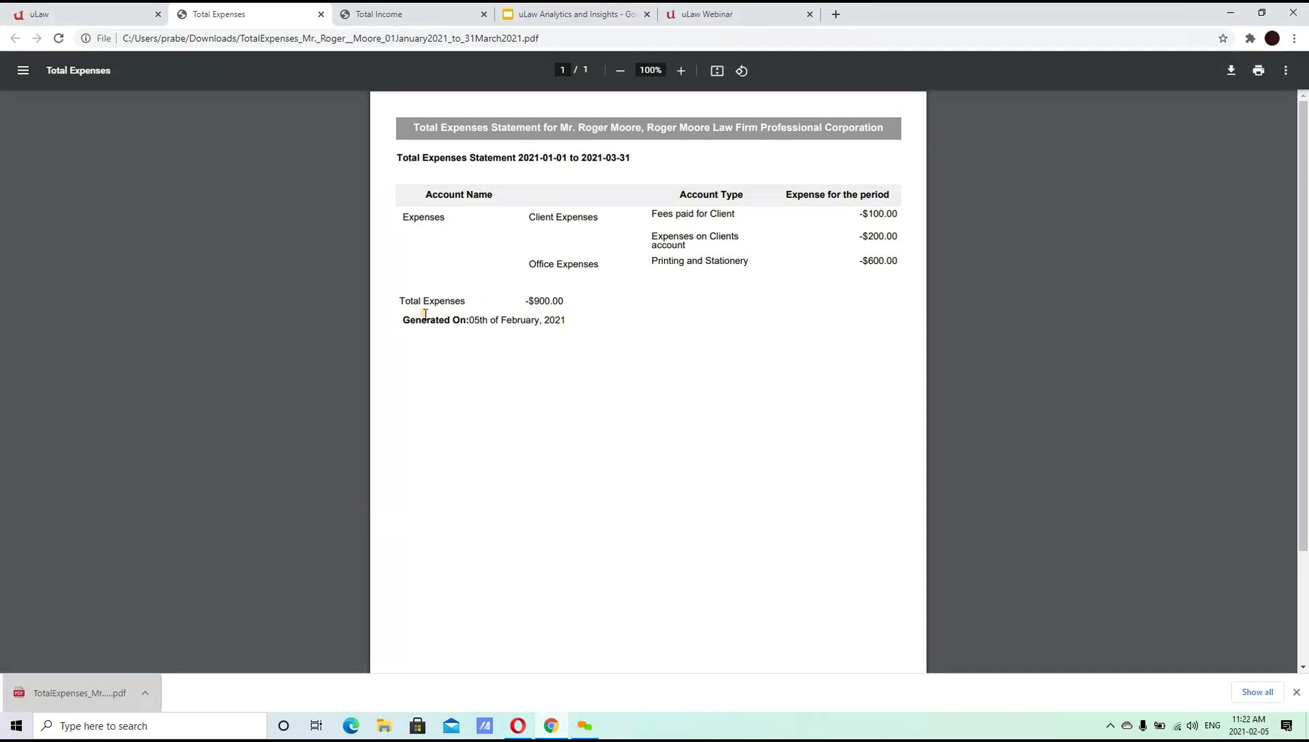
left_click(146, 12)
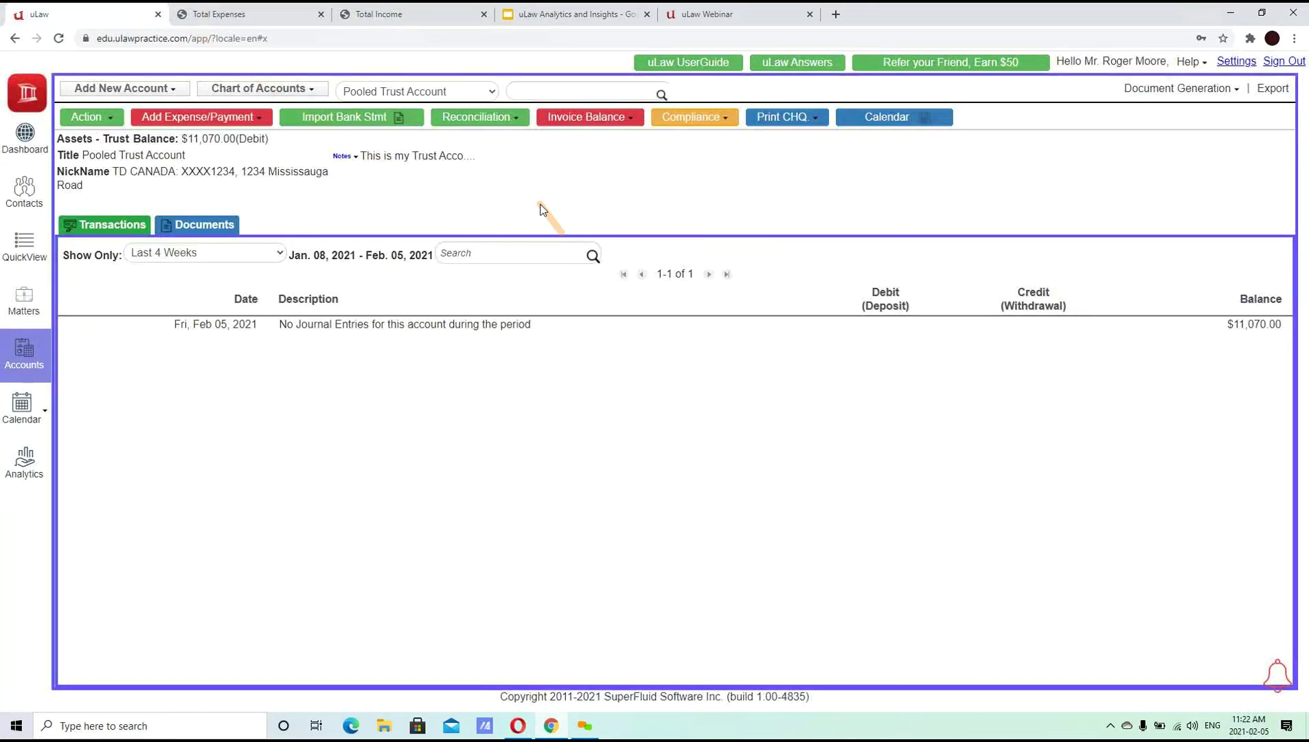
- Advance the Analytics expense panel to the 3rd highest expense, $100.00, then open the Pooled Trust Account
left_click(23, 481)
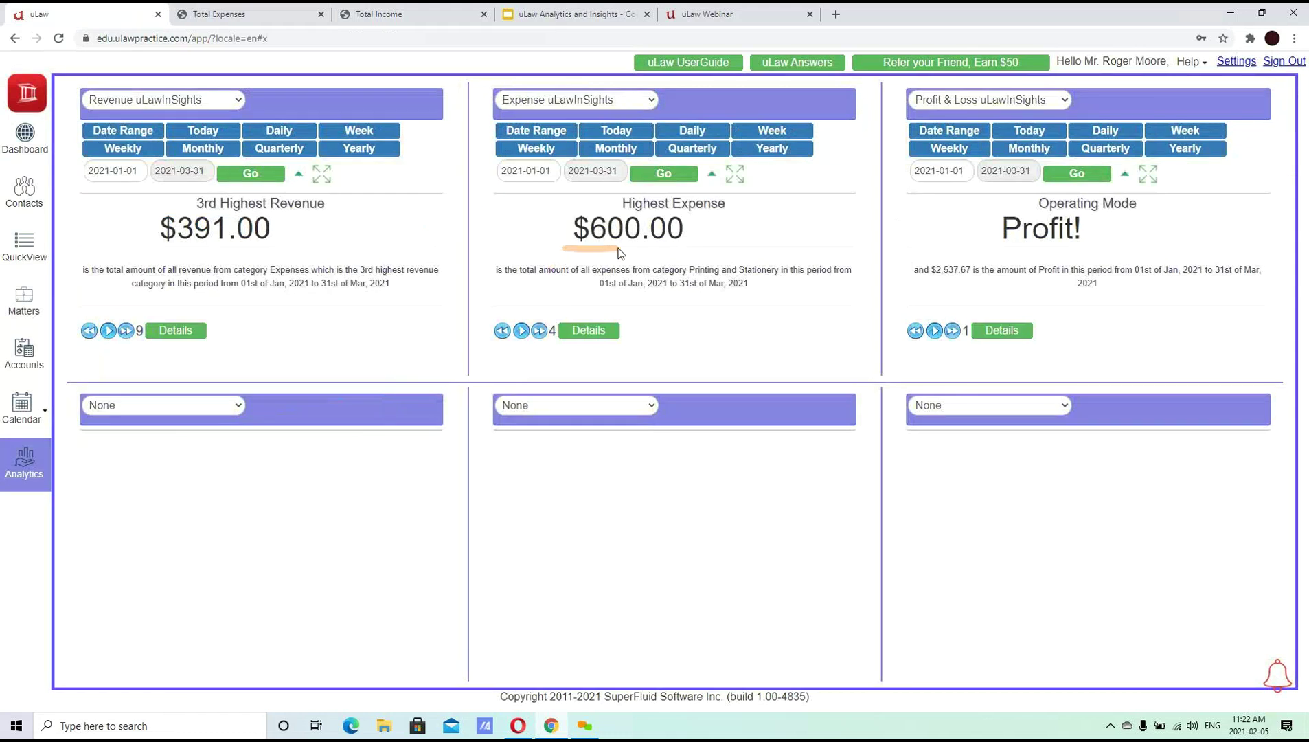
left_click(502, 331)
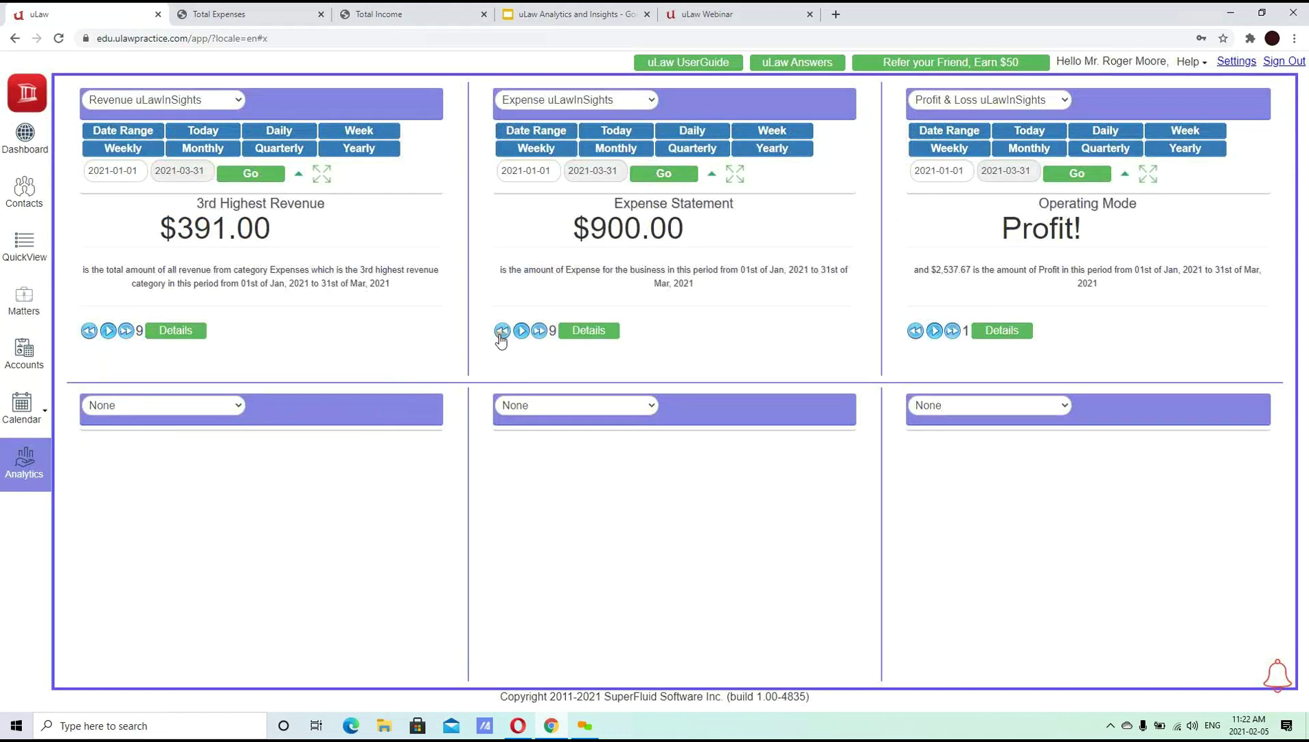
left_click(541, 332)
left_click(540, 332)
left_click(541, 332)
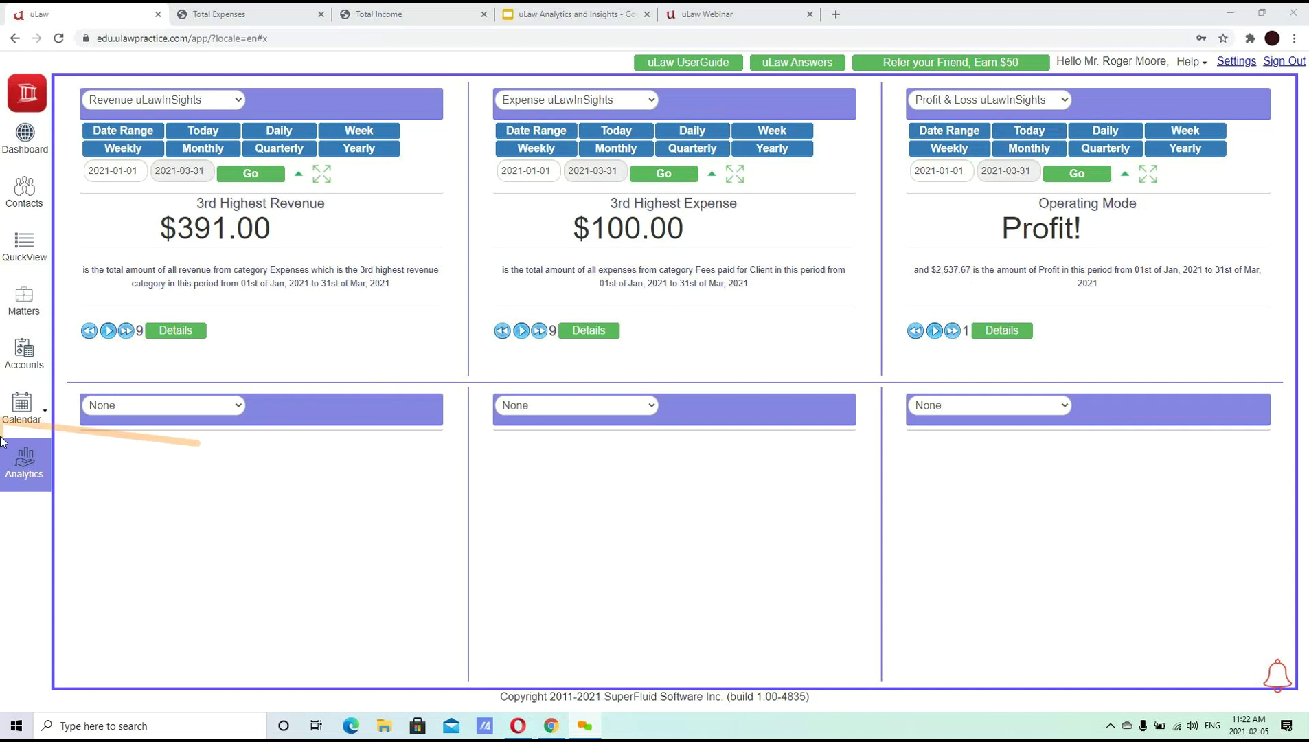
left_click(24, 354)
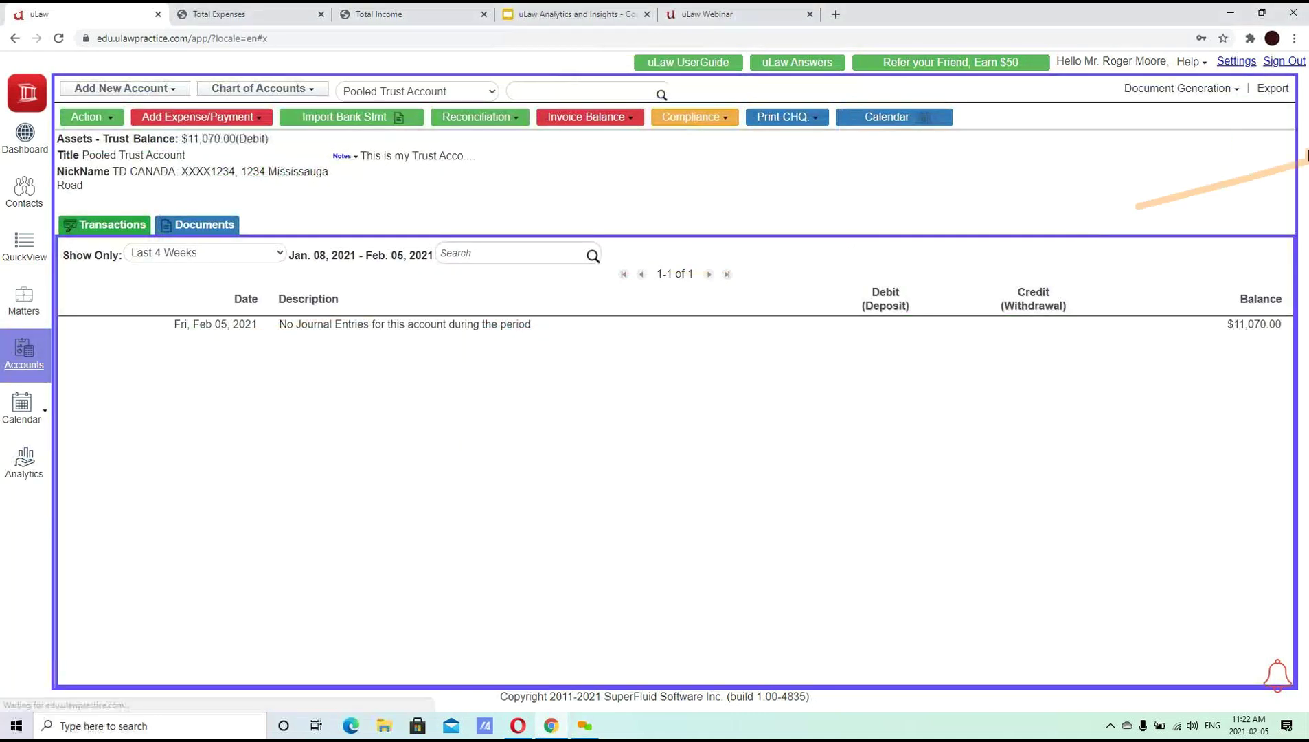
- Download the quarterly Profit/Loss statement for 2021-01-01 to 2021-03-31
left_click(1221, 93)
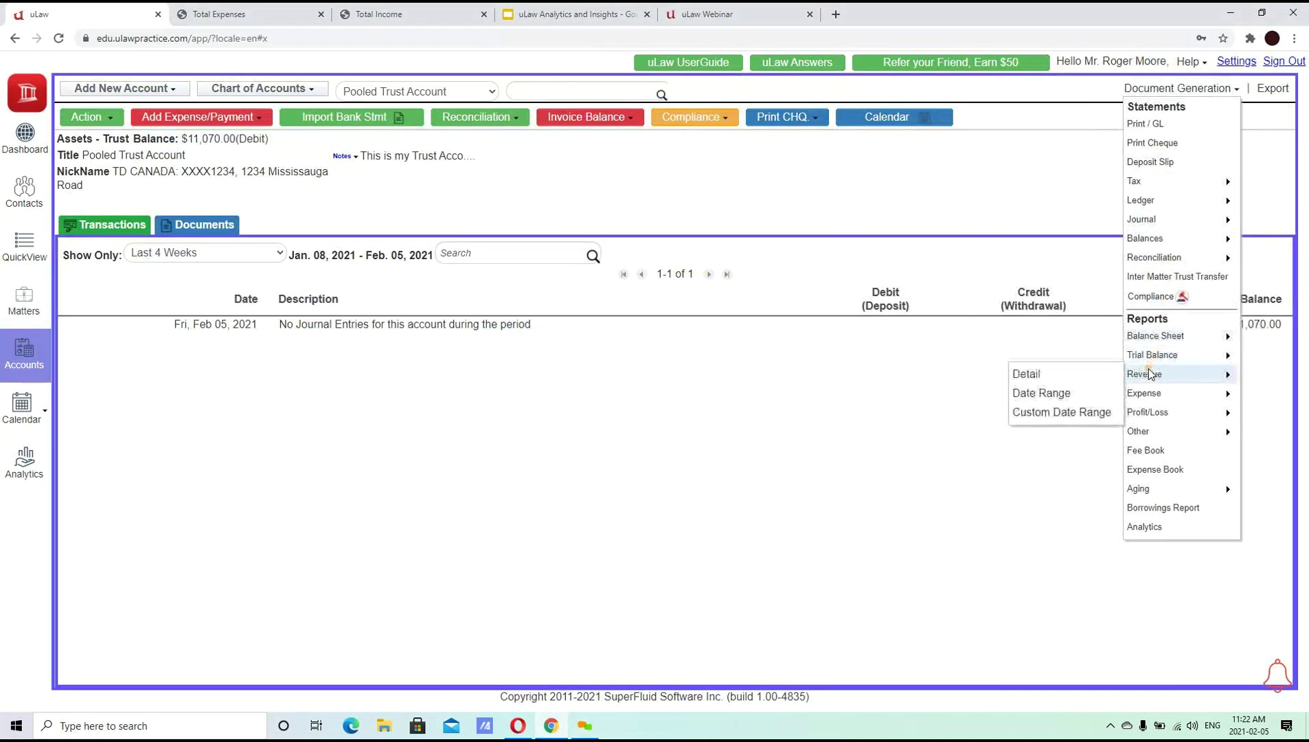
mouse_move(1150, 413)
left_click(1026, 412)
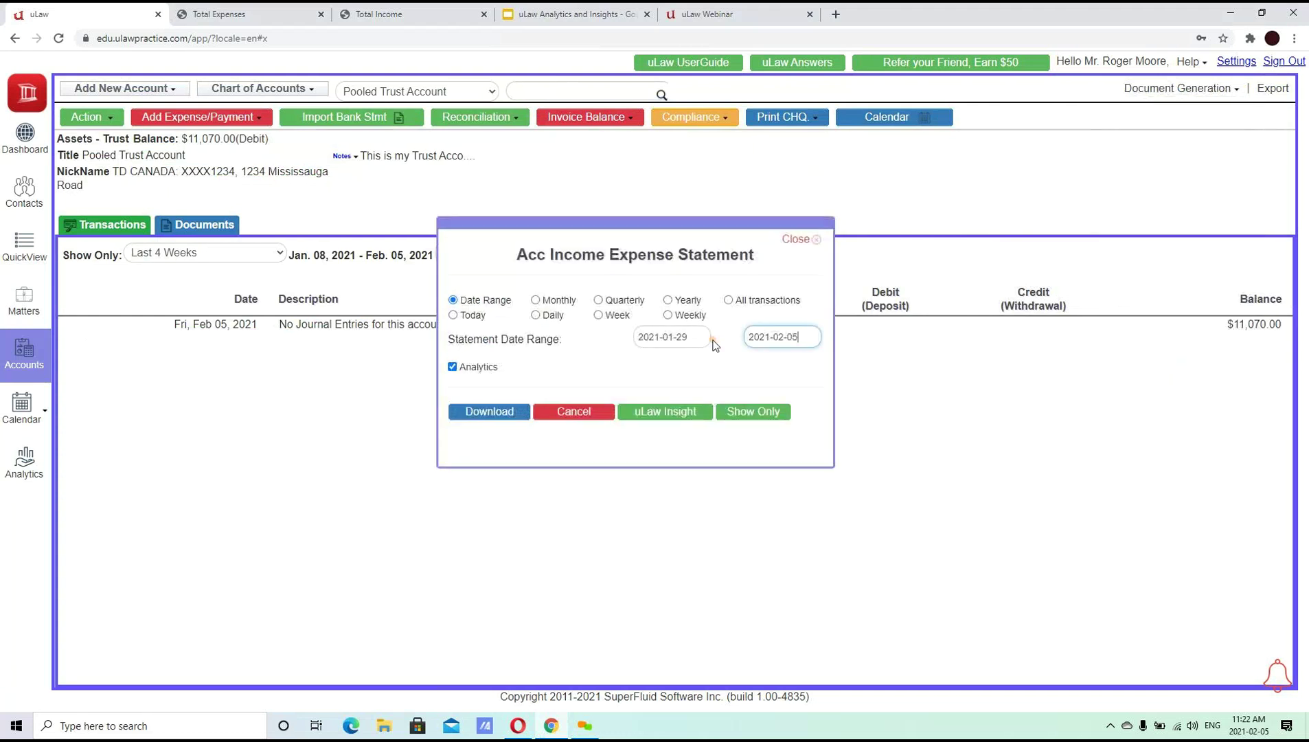
left_click(616, 301)
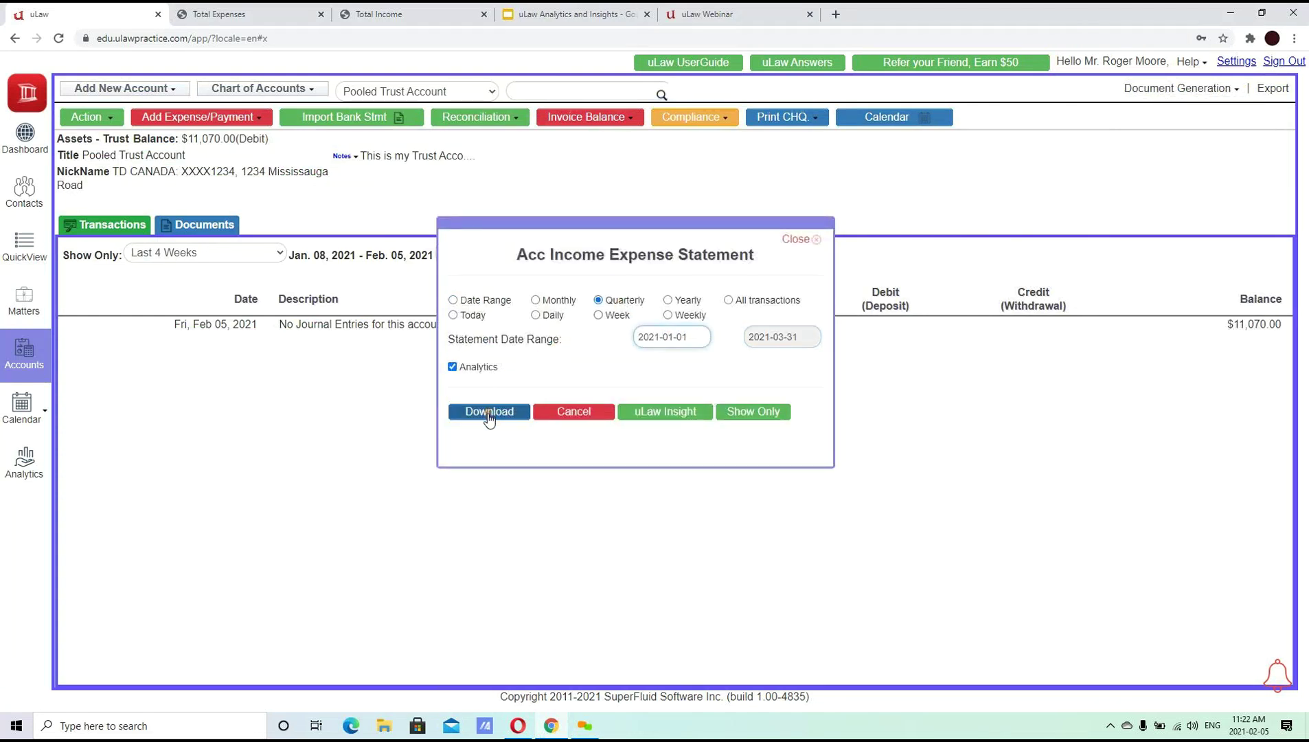
left_click(489, 412)
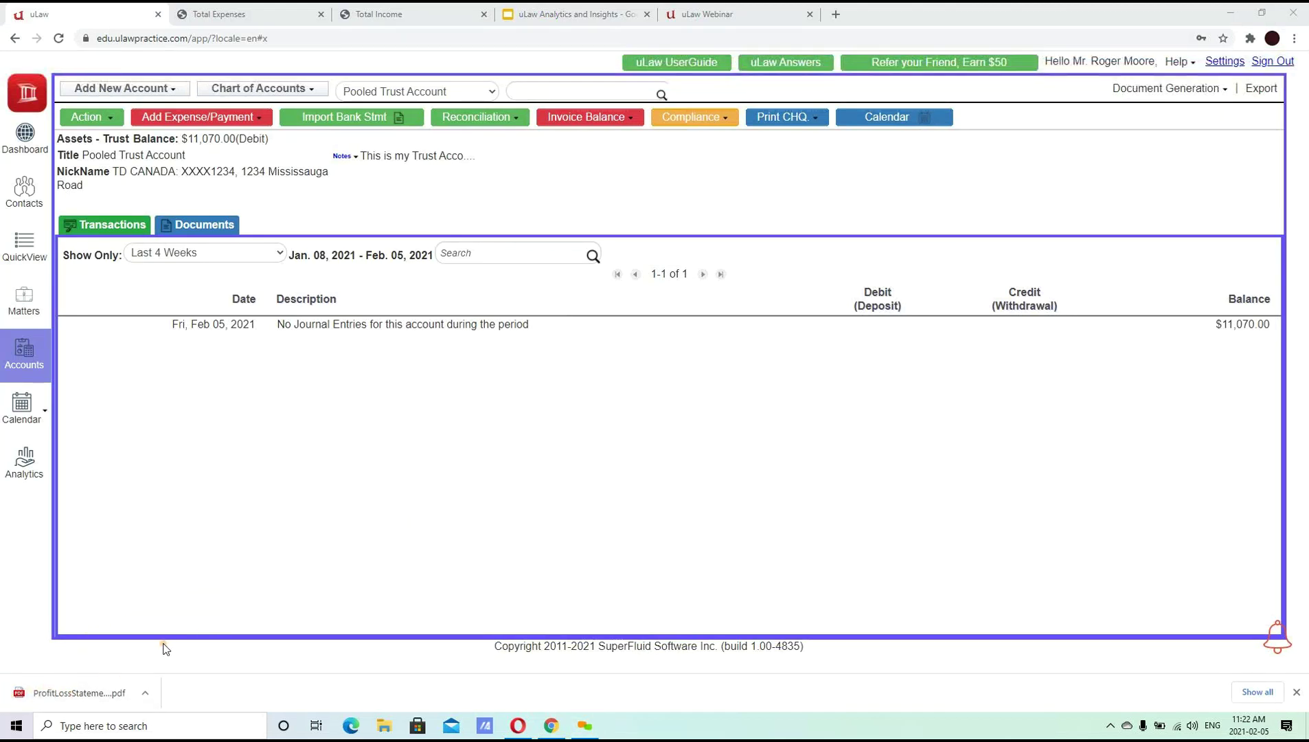
- Open the downloaded PDF showing $2,537.67 net profit, then return to uLaw
left_click(100, 686)
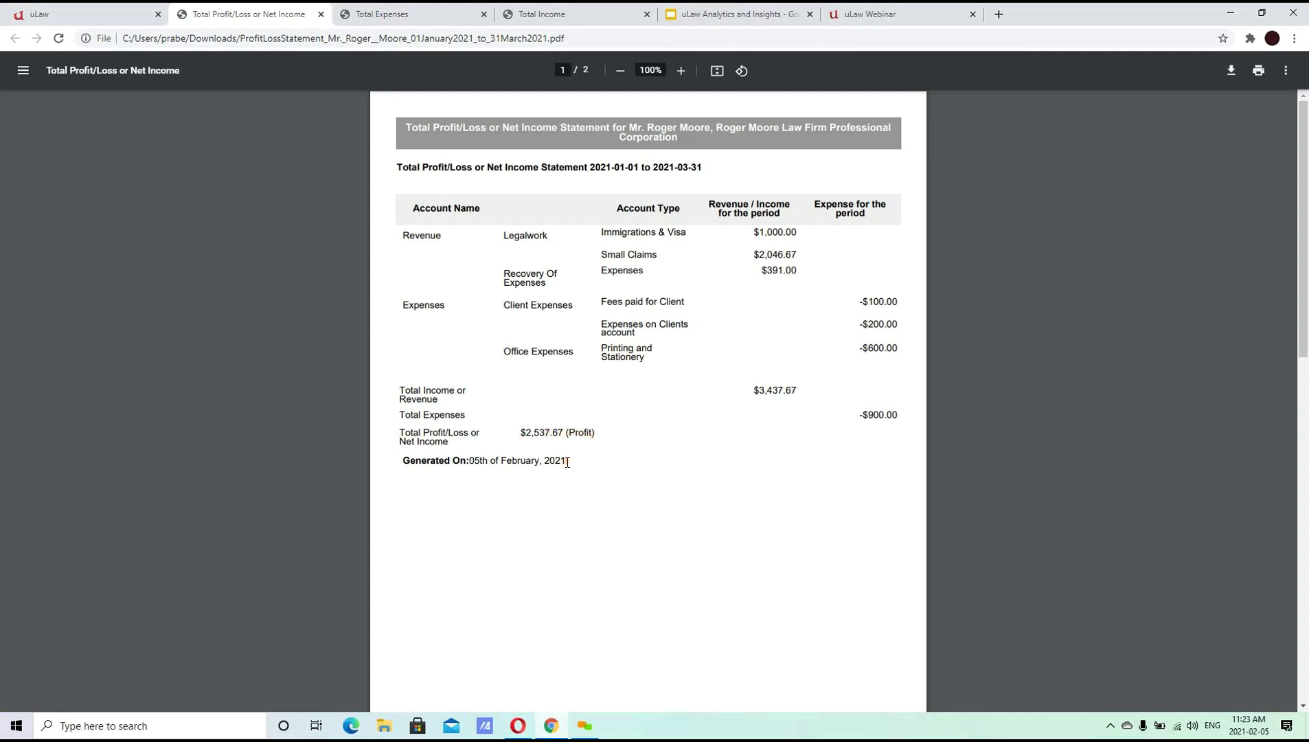
left_click(41, 13)
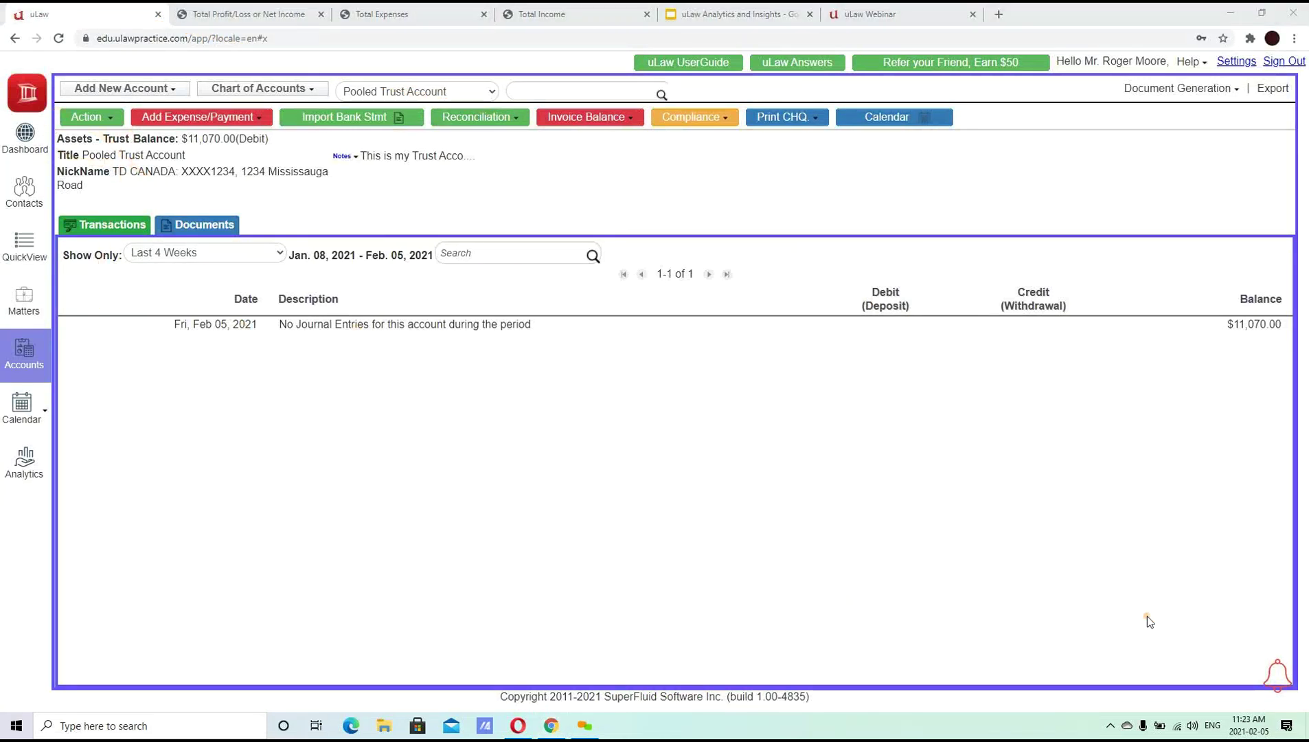
left_click(41, 478)
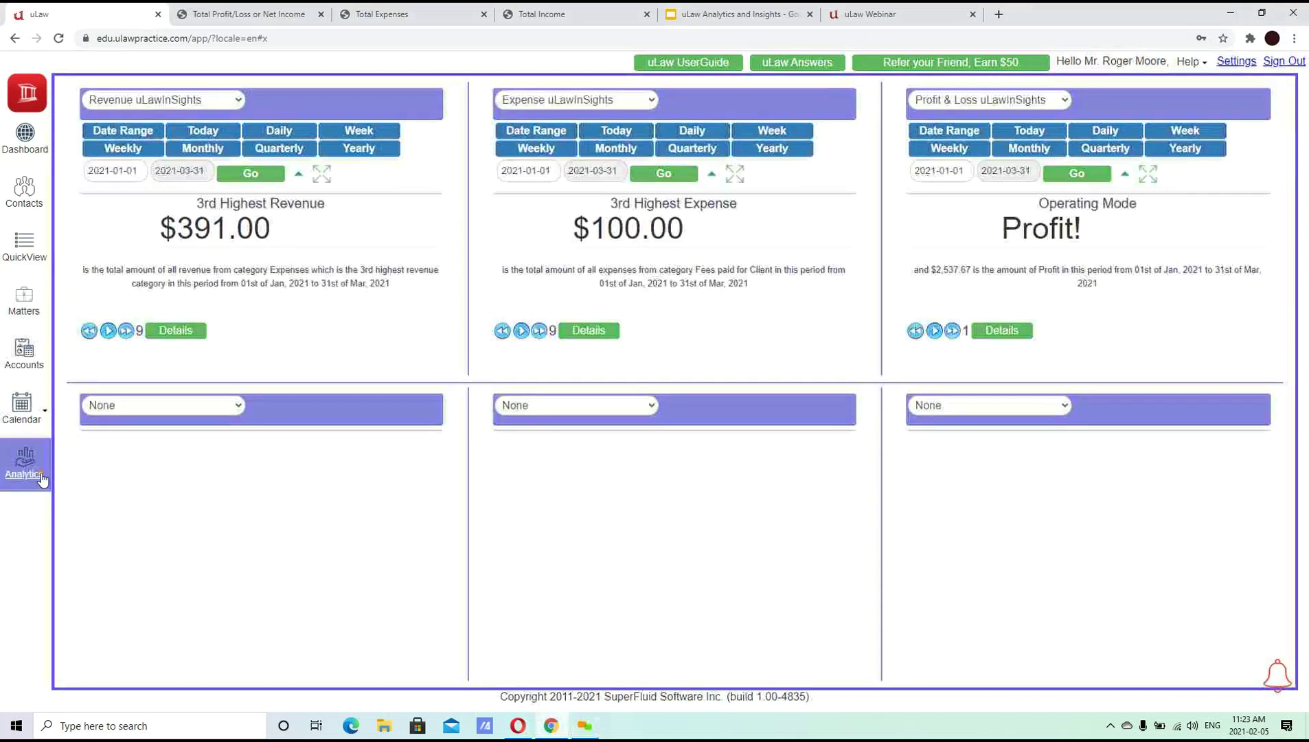
- Step the Profit & Loss insight back three and forward one to Highest Revenue, $2,046.67
left_click(916, 331)
left_click(917, 331)
left_click(916, 332)
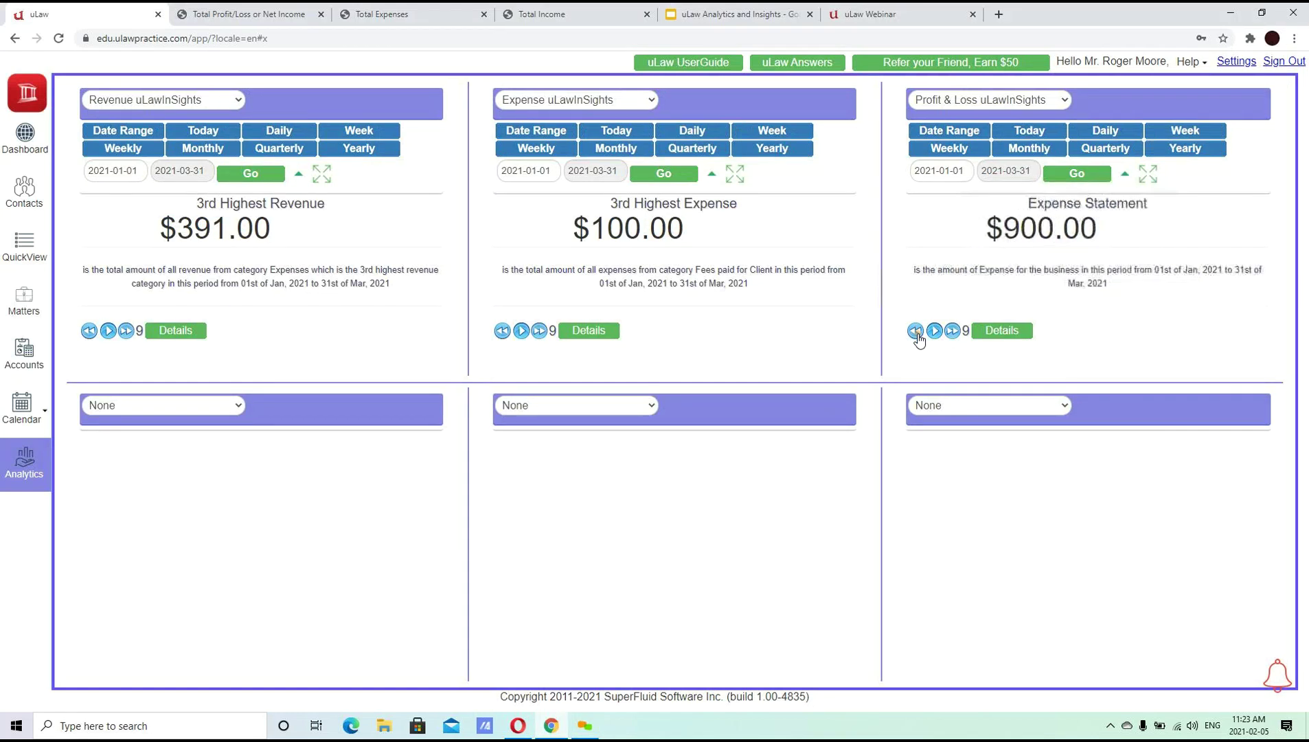
left_click(952, 331)
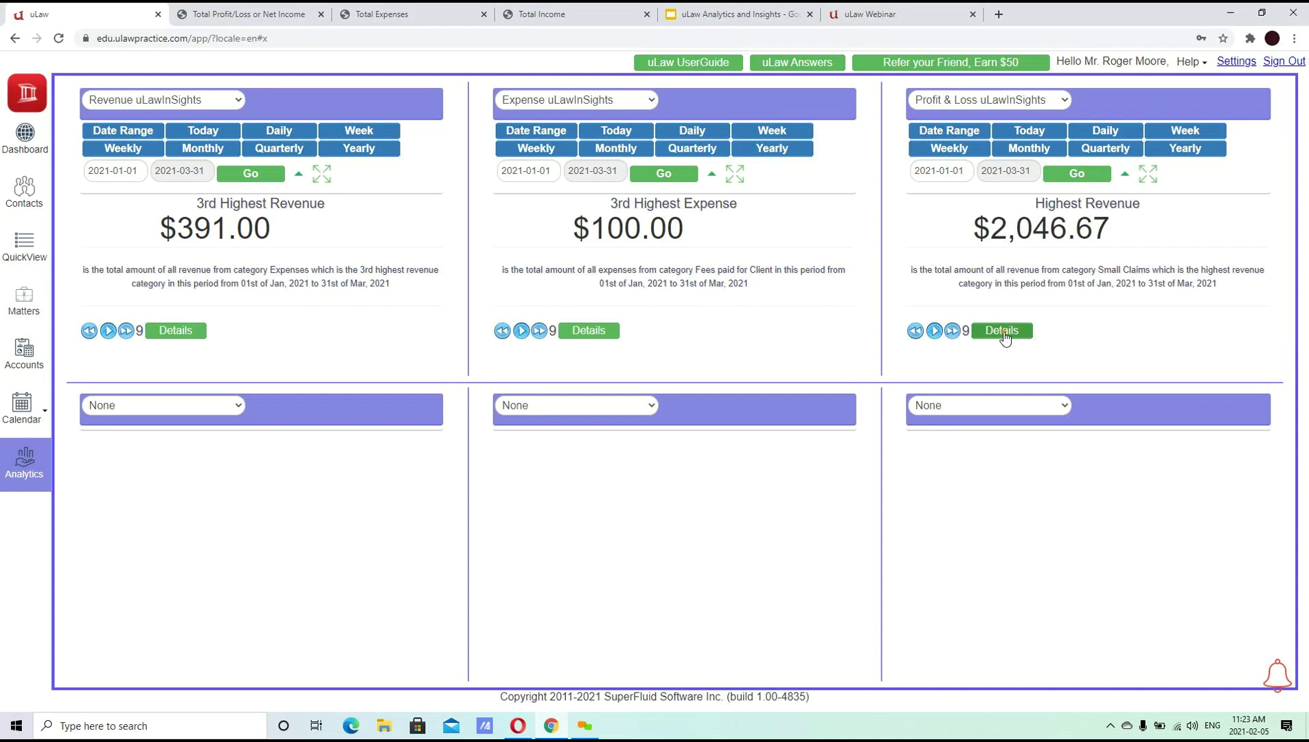
left_click(1006, 335)
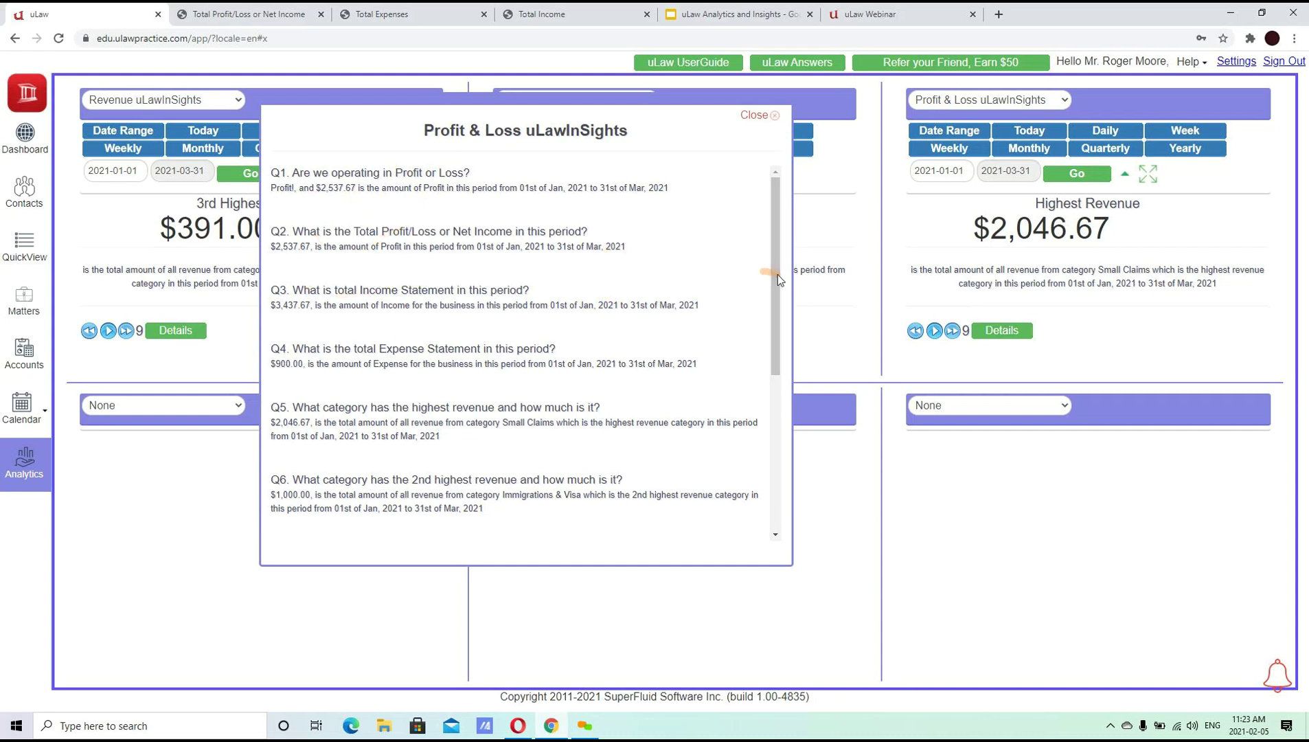
left_click_drag(772, 278, 768, 493)
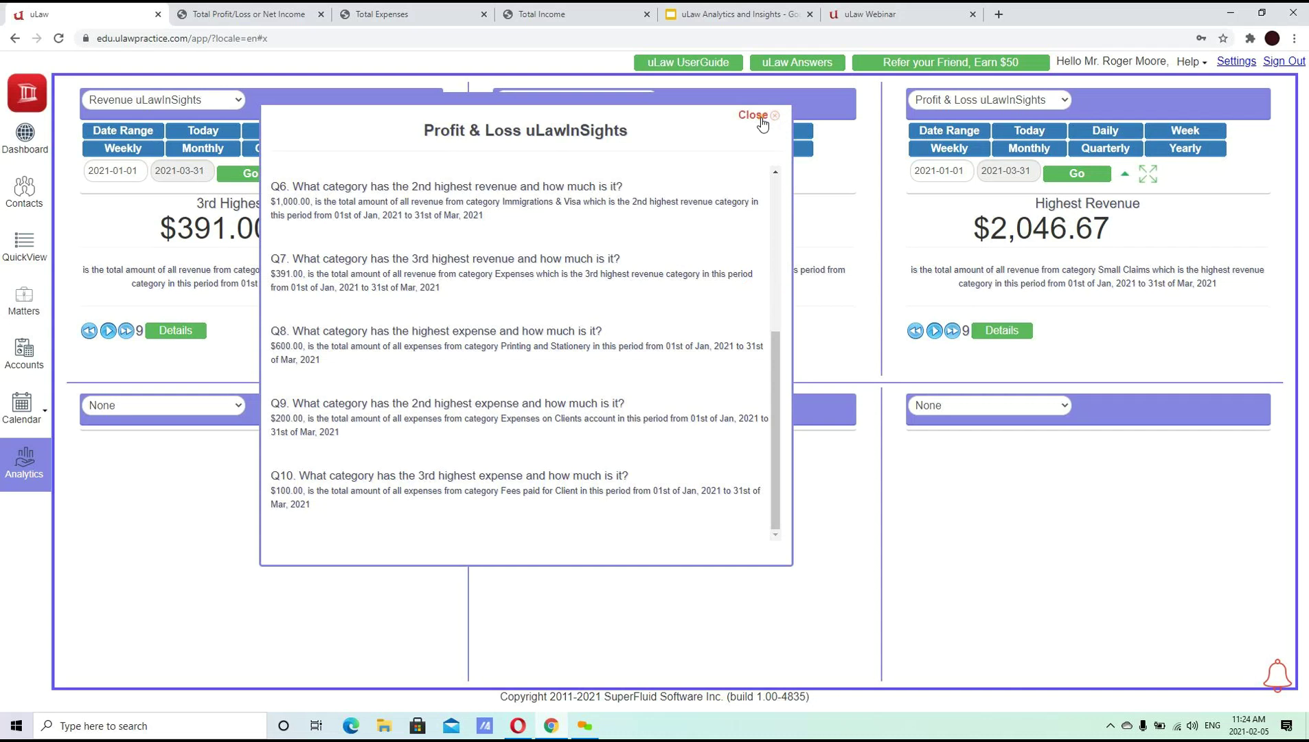
left_click(756, 116)
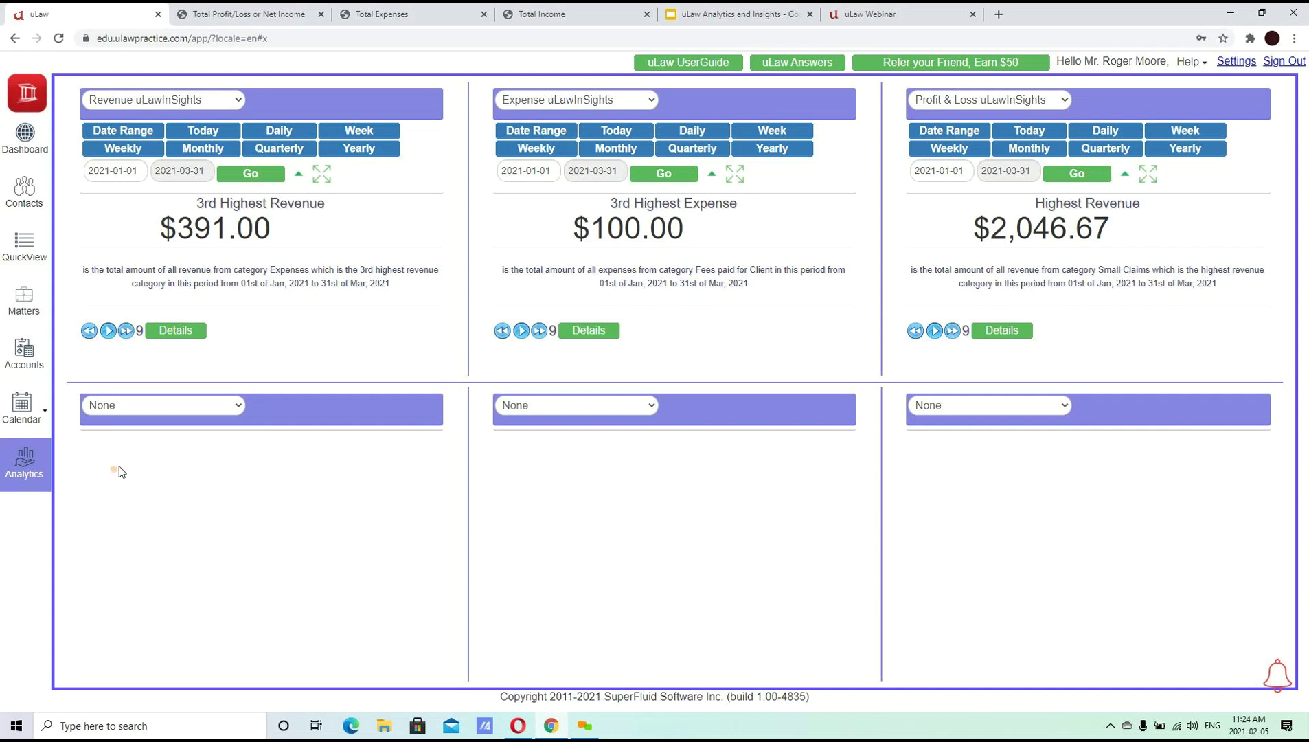
- Set the lower-left panel to FeeBook Charts by Category, then open the client's WSIB matter page
left_click(172, 407)
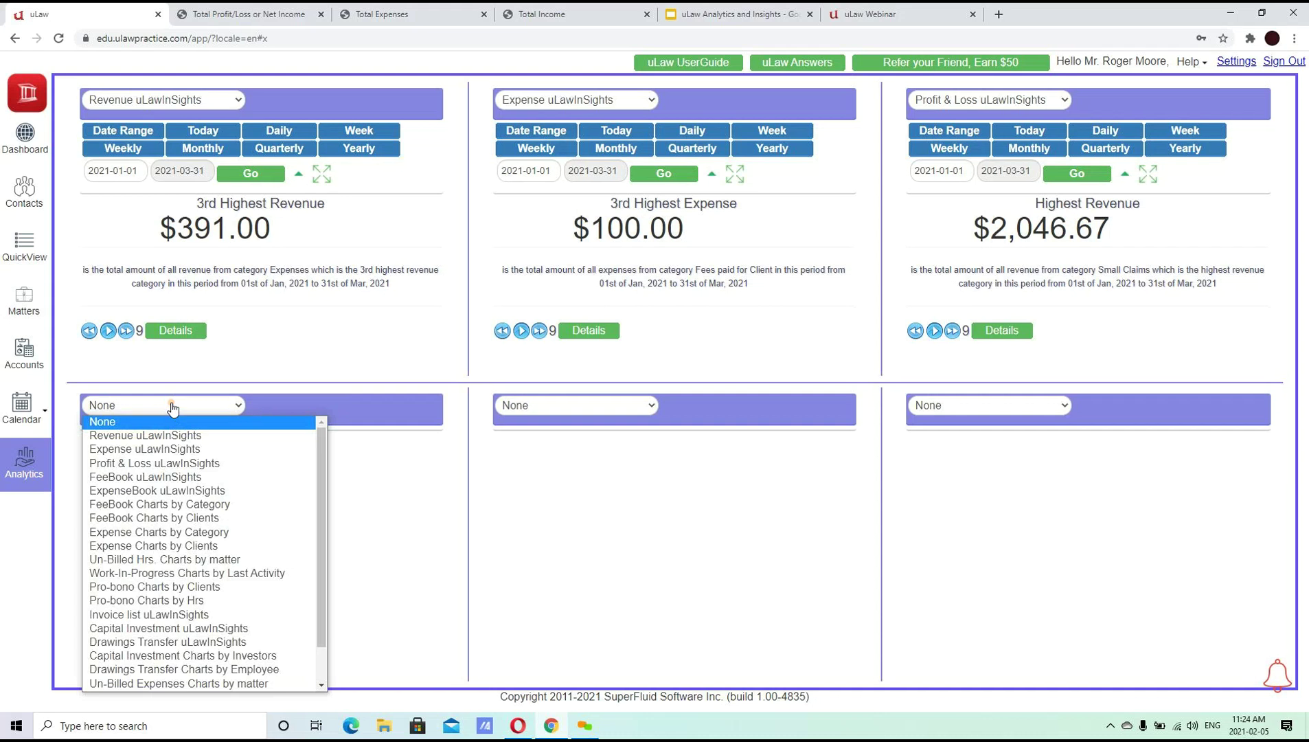
left_click(160, 505)
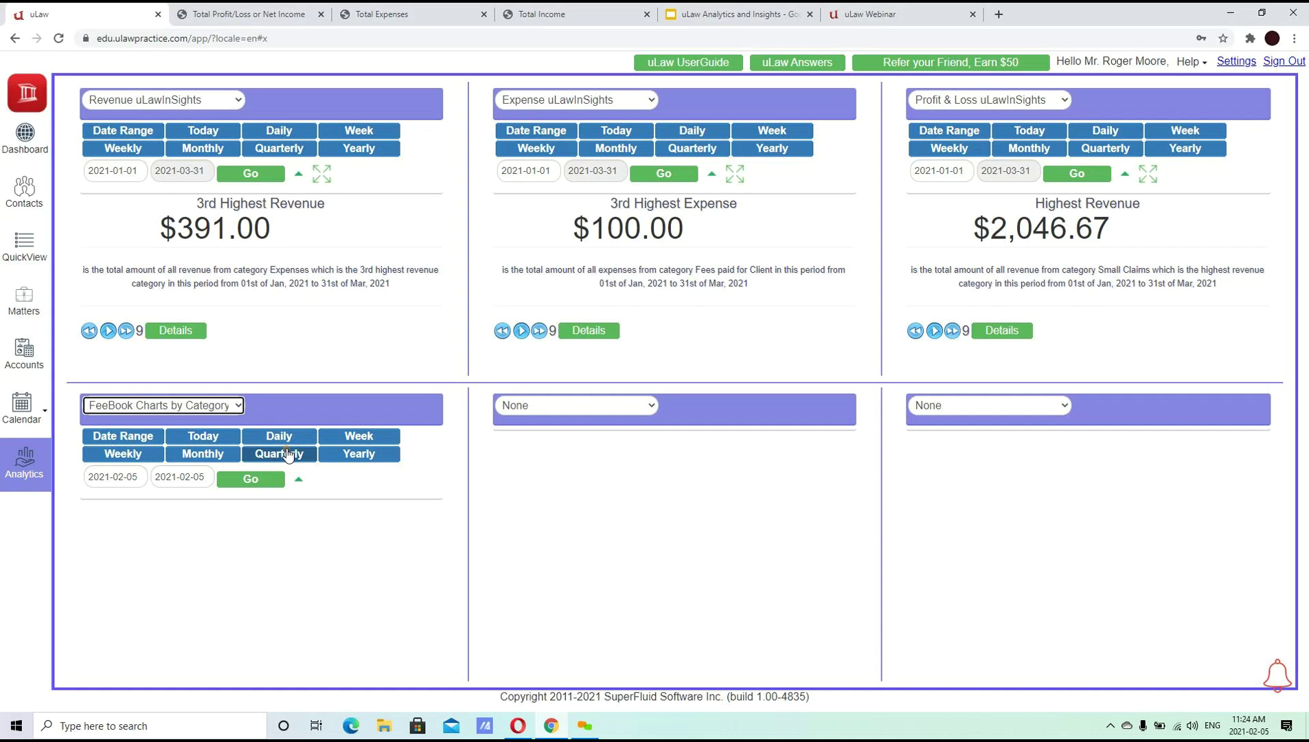
left_click(24, 302)
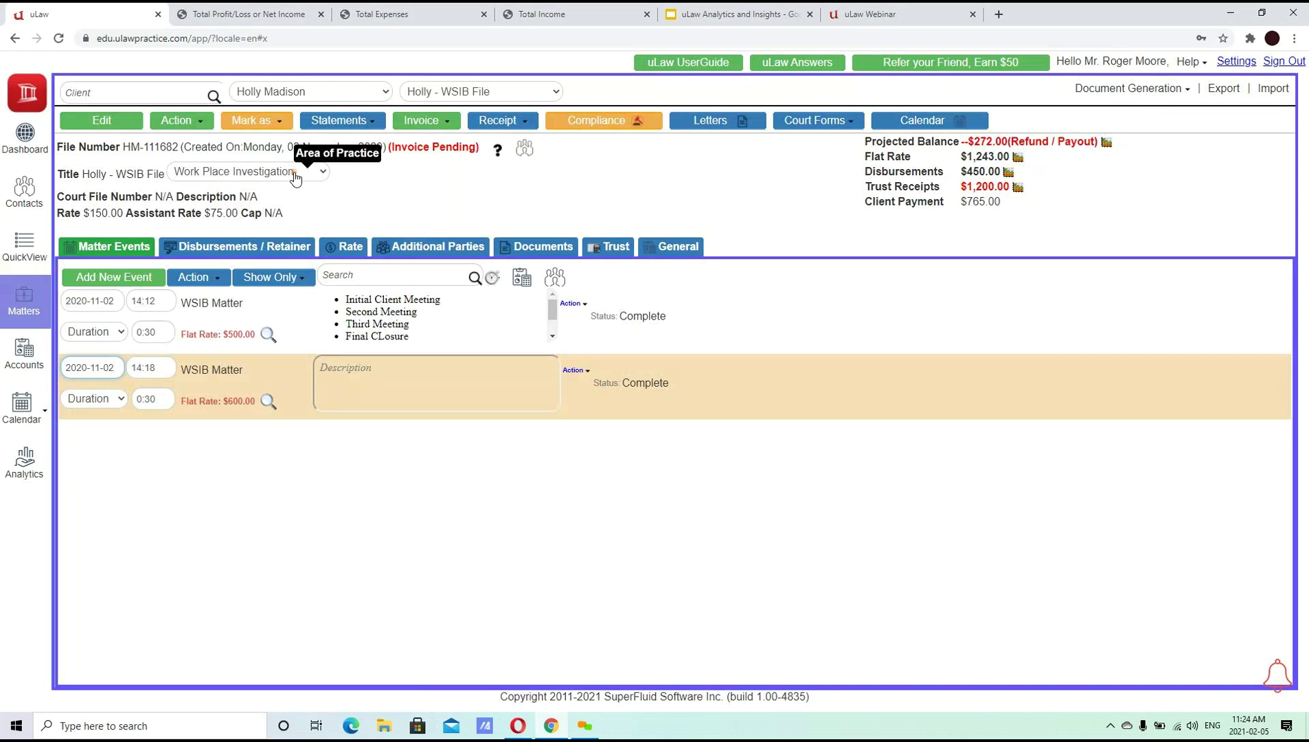
- Open the matter's Area of Practice list, then go back to the Analytics dashboard
left_click(296, 175)
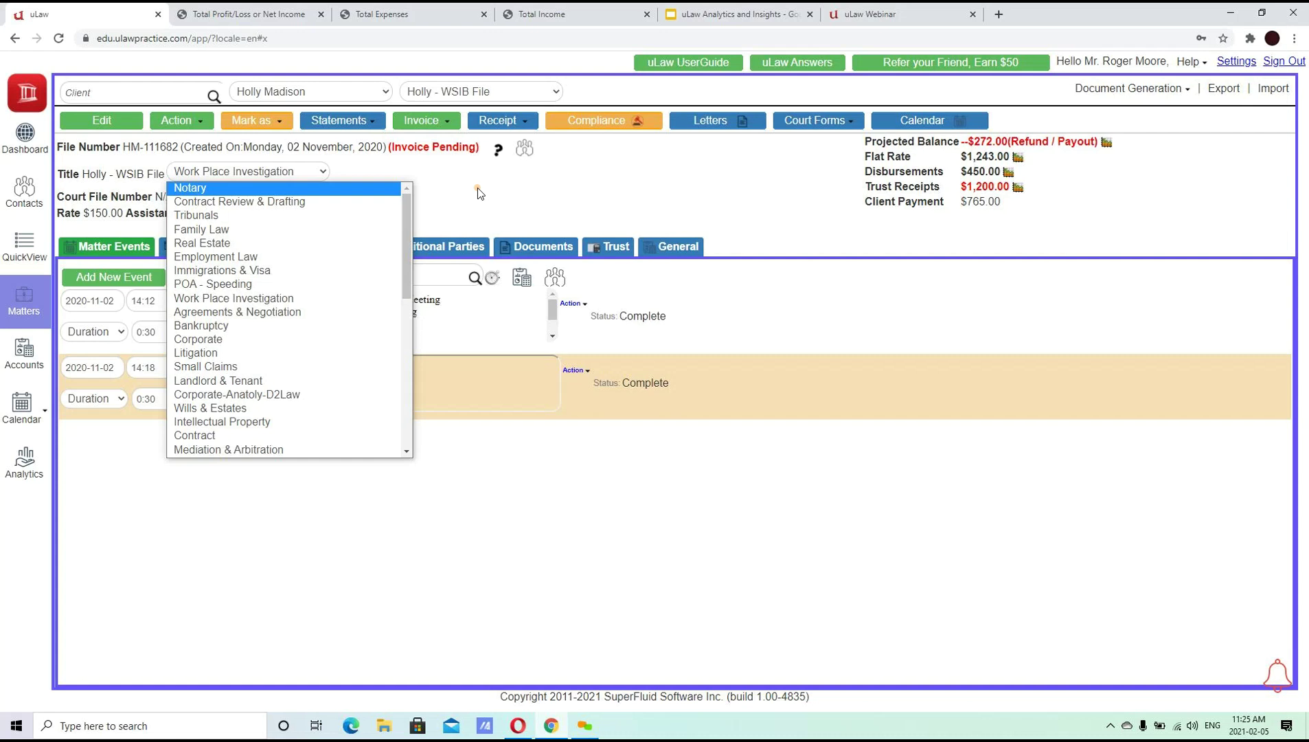
left_click(23, 462)
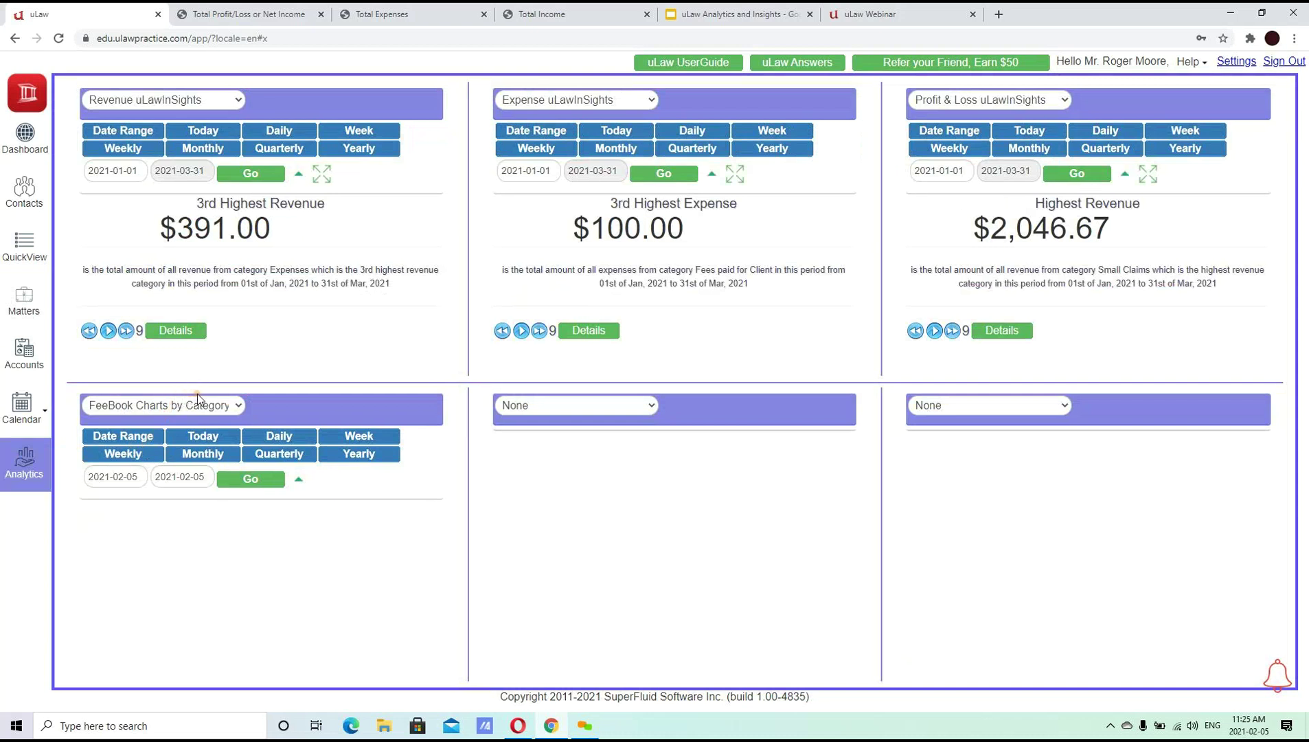
- Load Q1 2021 FeeBook fees as an enlarged bar chart; rewind revenue panel to Highest Revenue 2,046.67
left_click(277, 453)
left_click(257, 479)
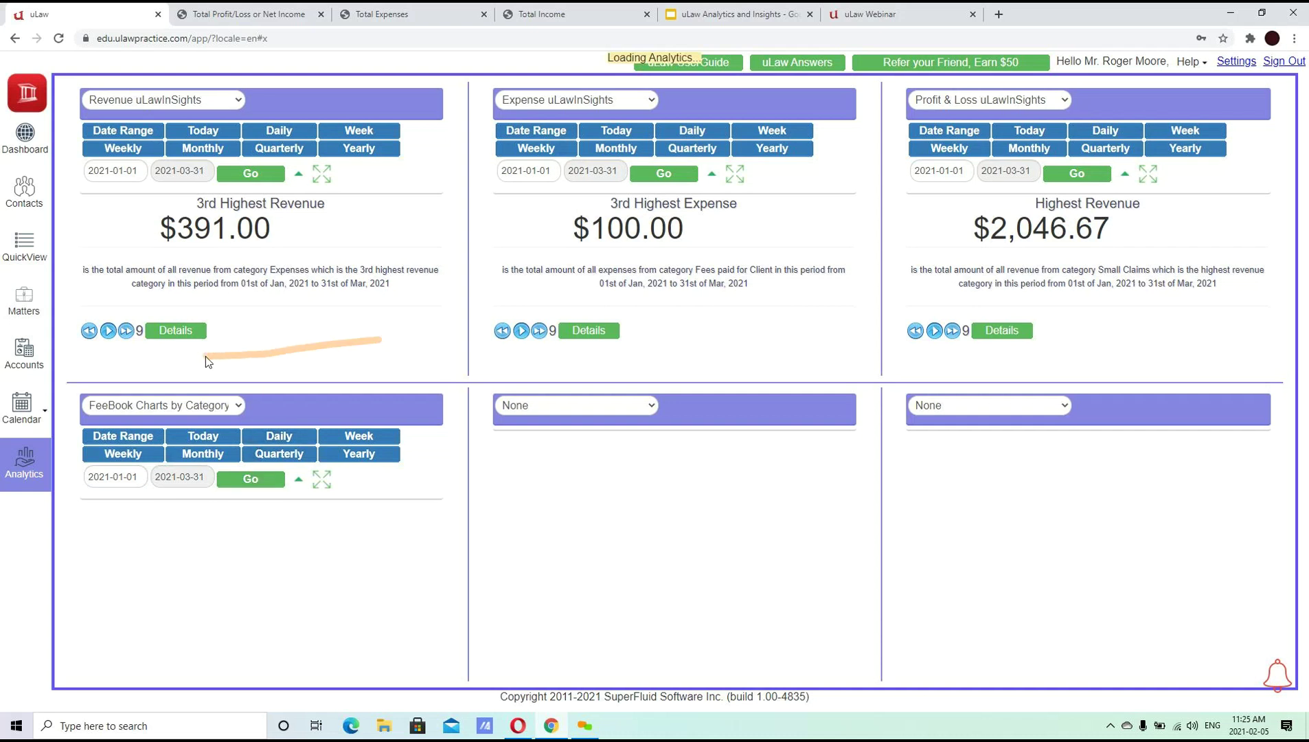
left_click(90, 332)
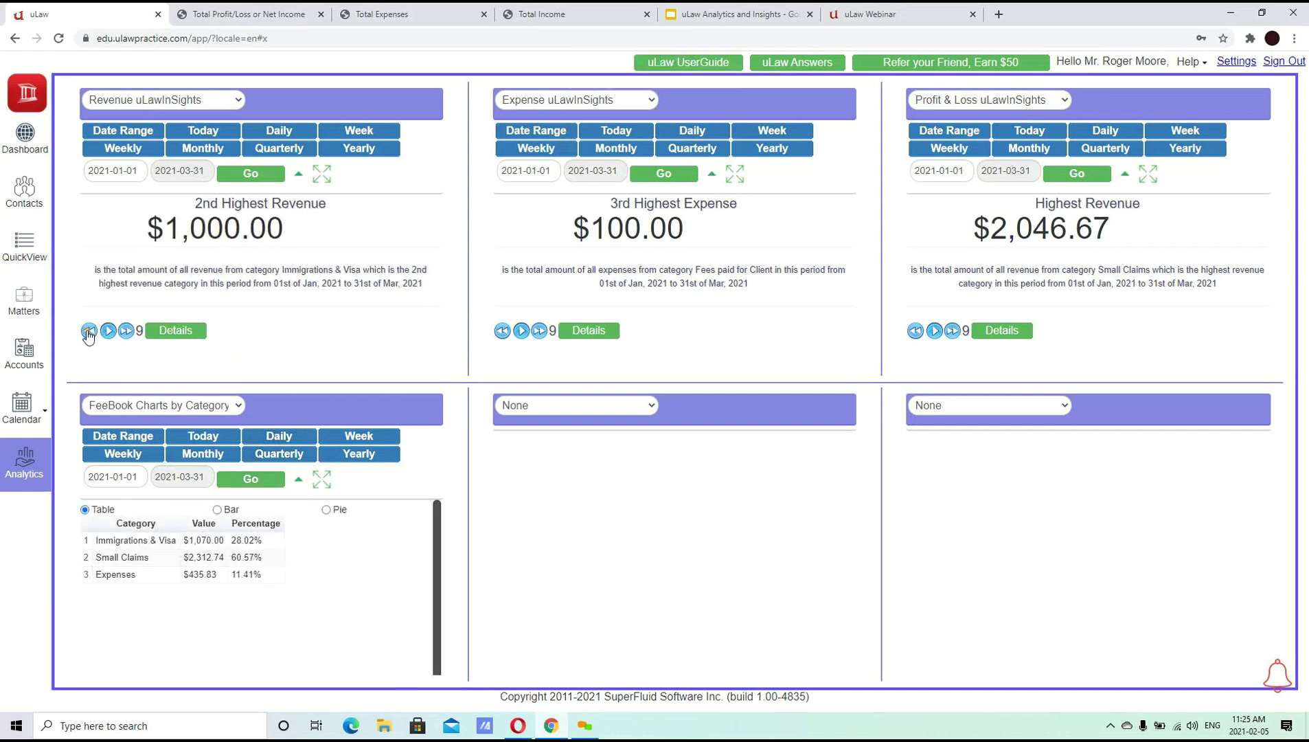
left_click(89, 331)
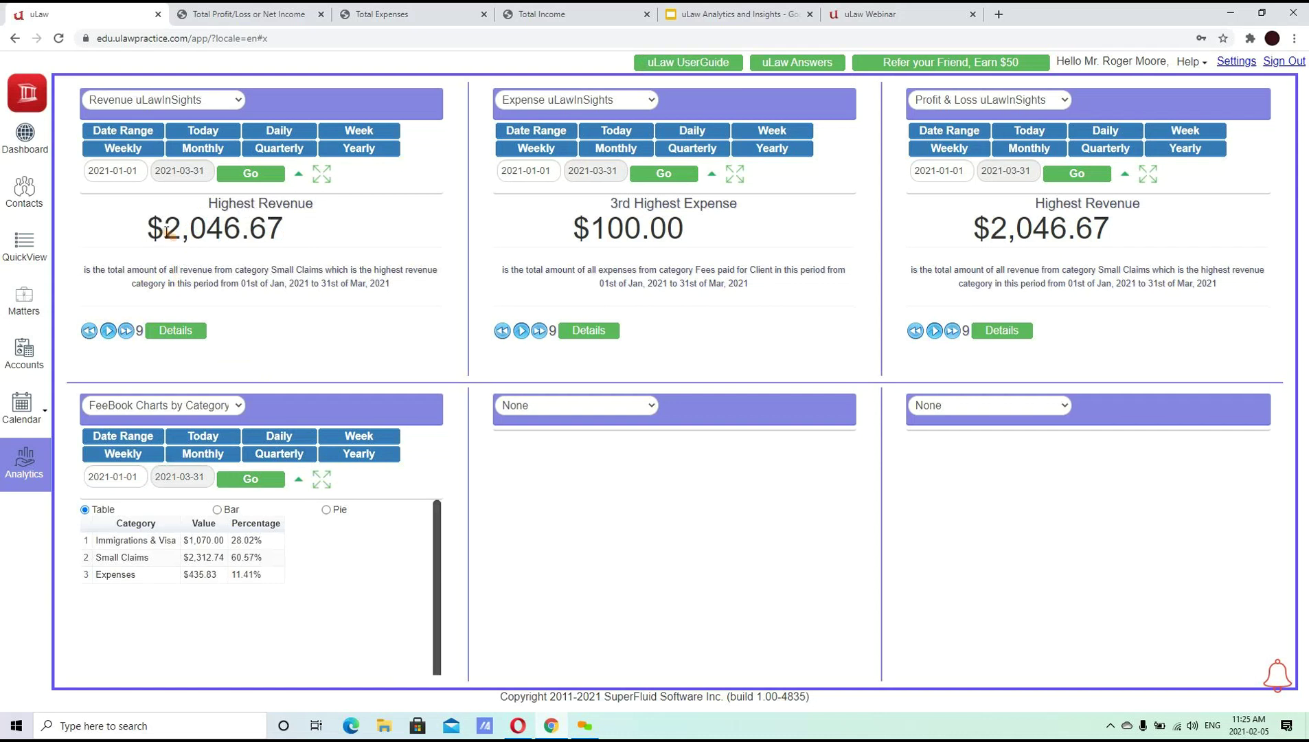
left_click_drag(171, 232, 292, 228)
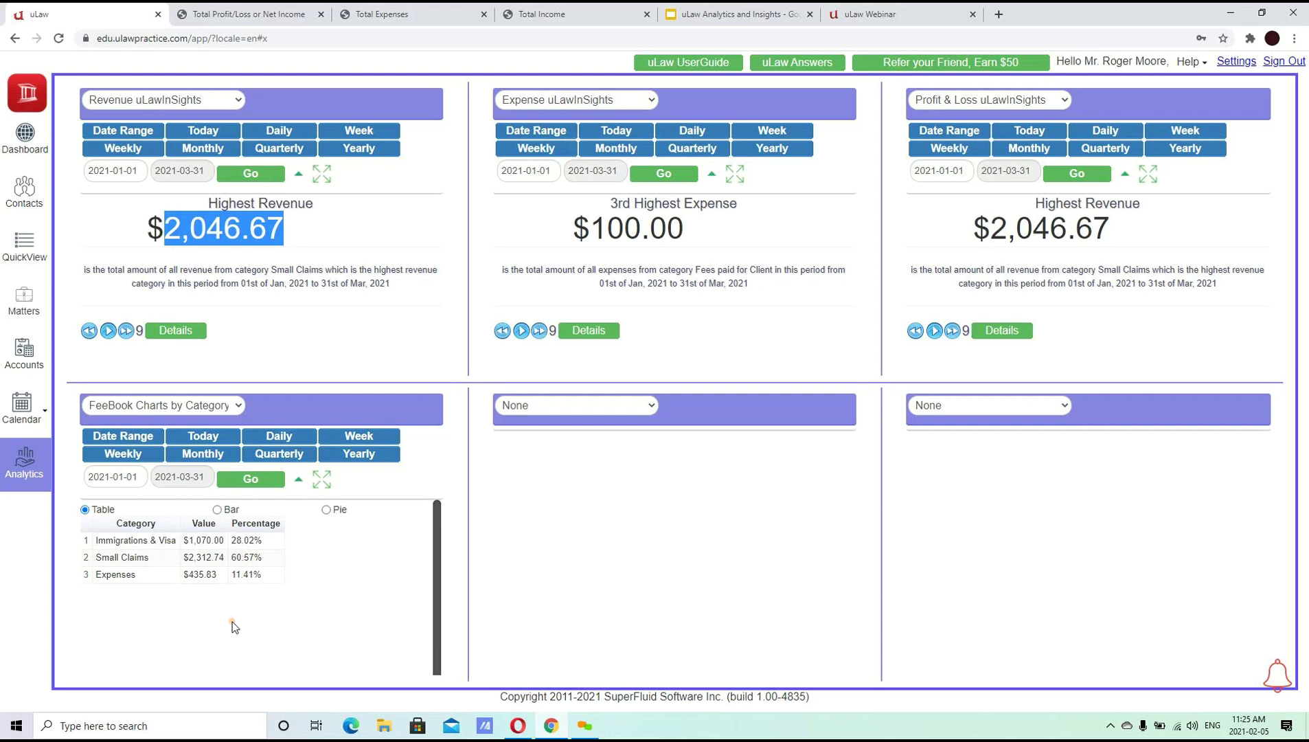
left_click(228, 514)
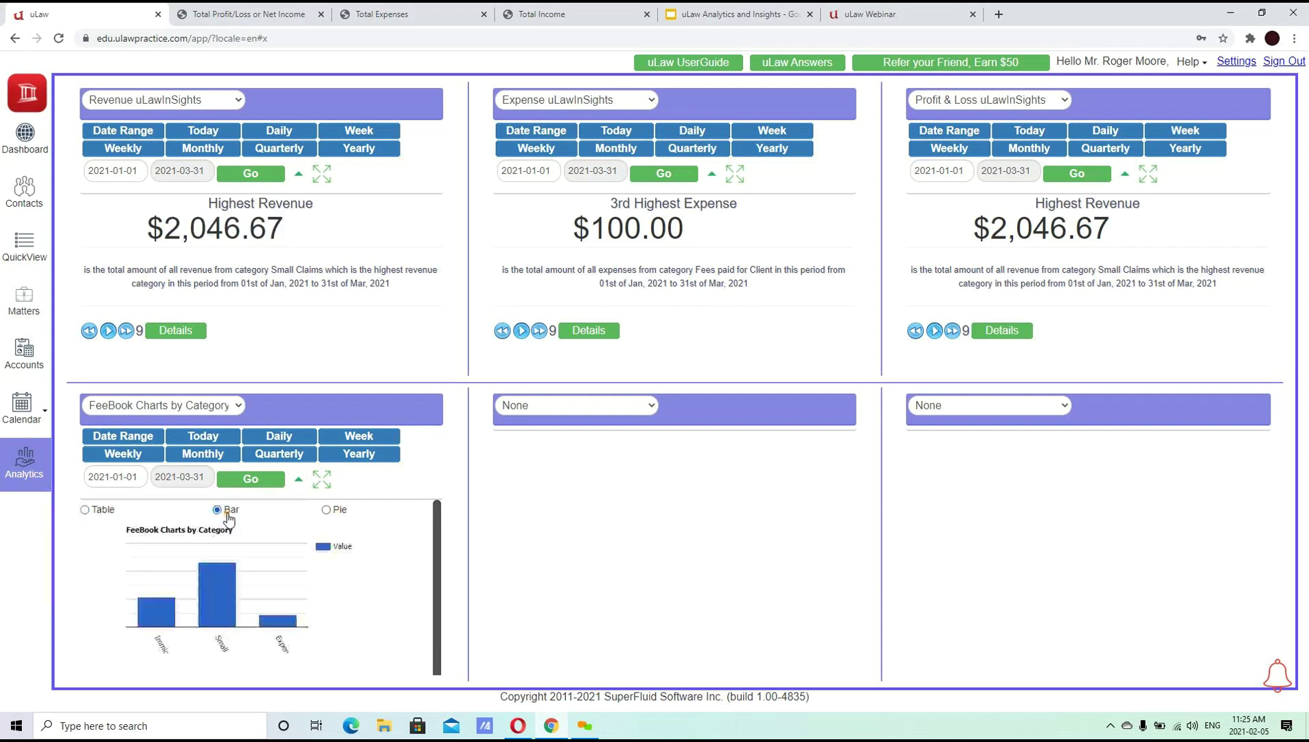
left_click(322, 480)
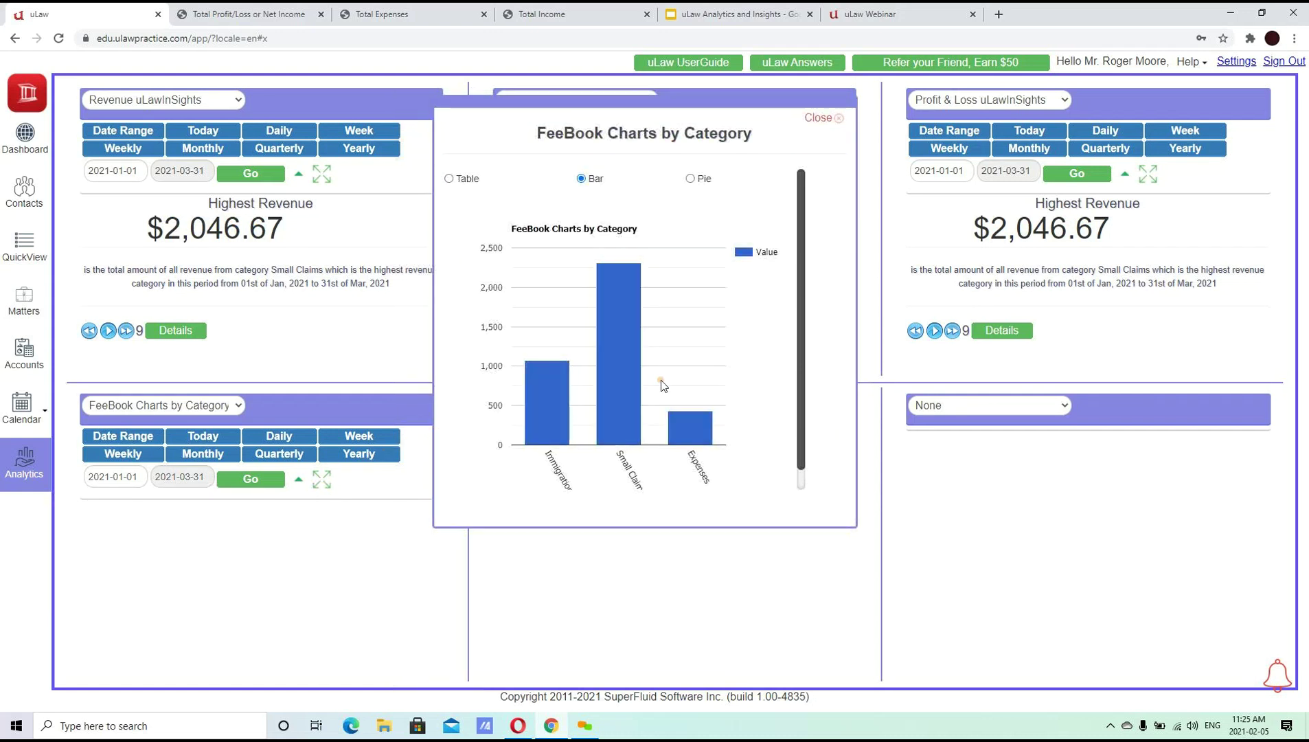
- Close the enlarged FeeBook bar chart and reload the quarterly FeeBook figures
mouse_move(627, 353)
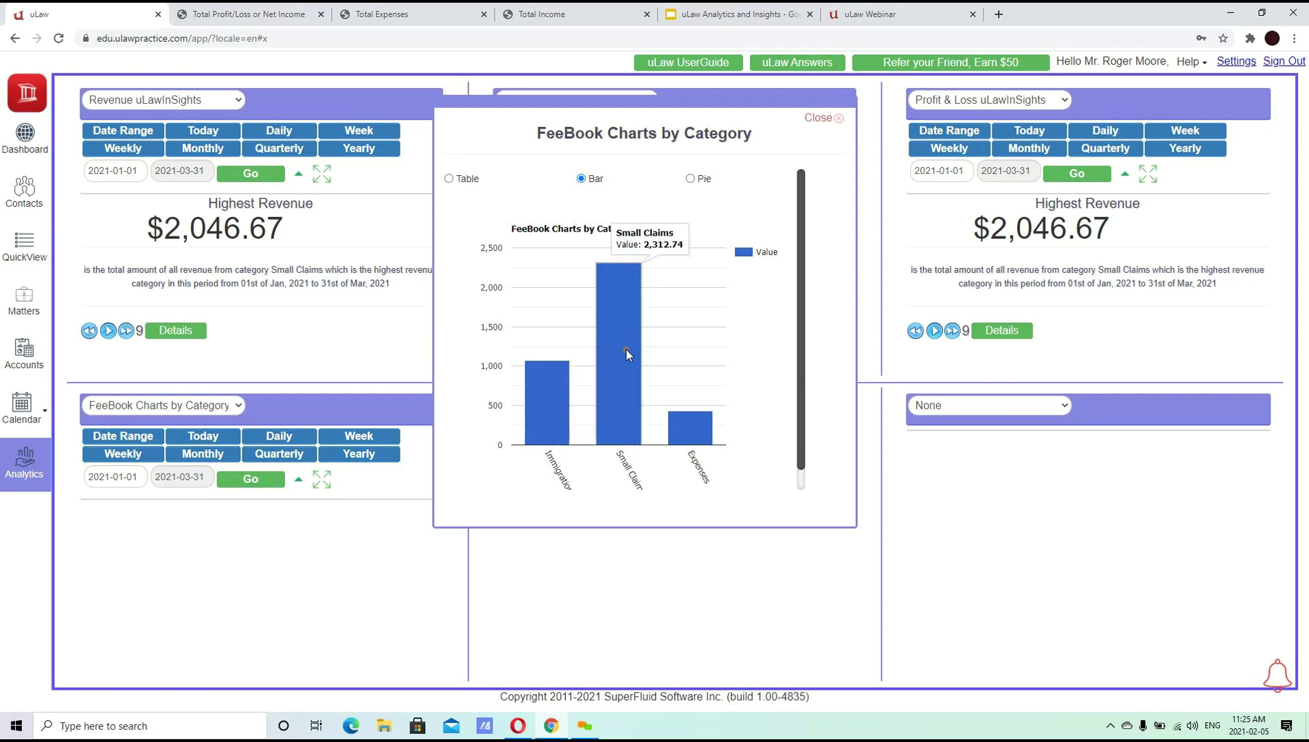
mouse_move(555, 405)
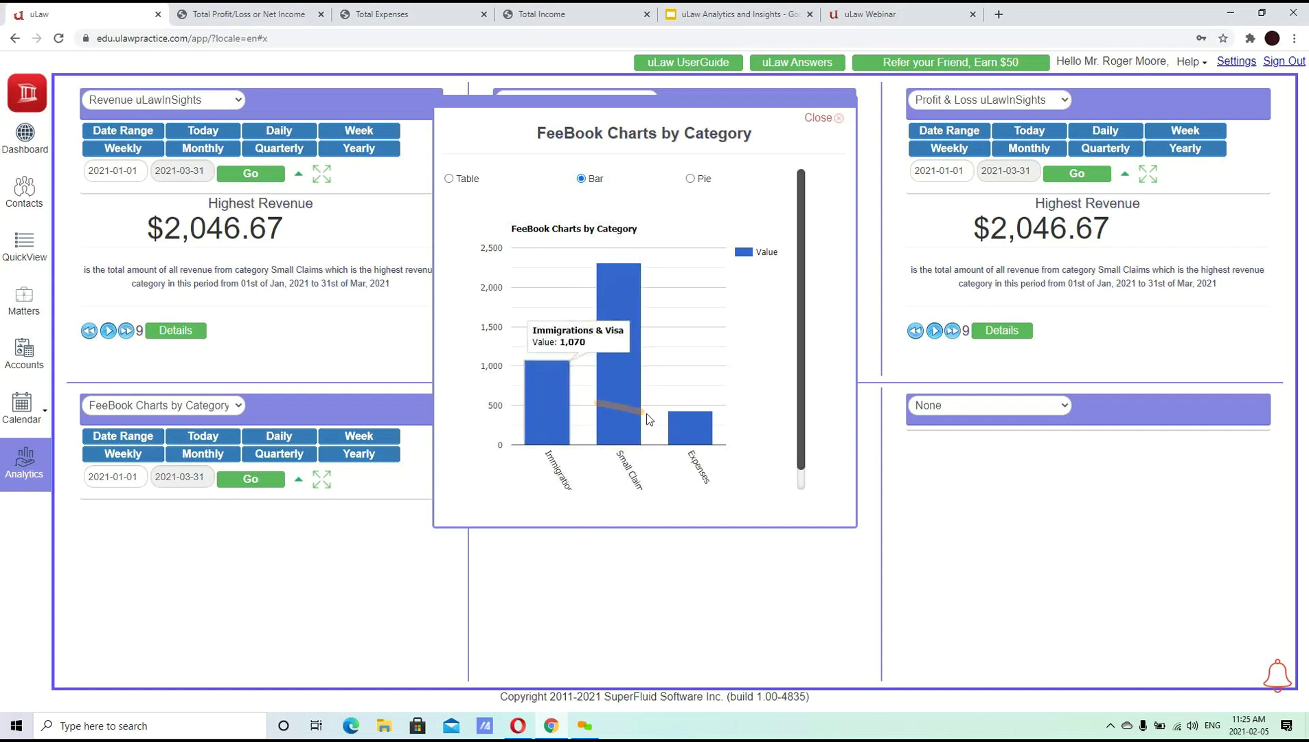
mouse_move(686, 421)
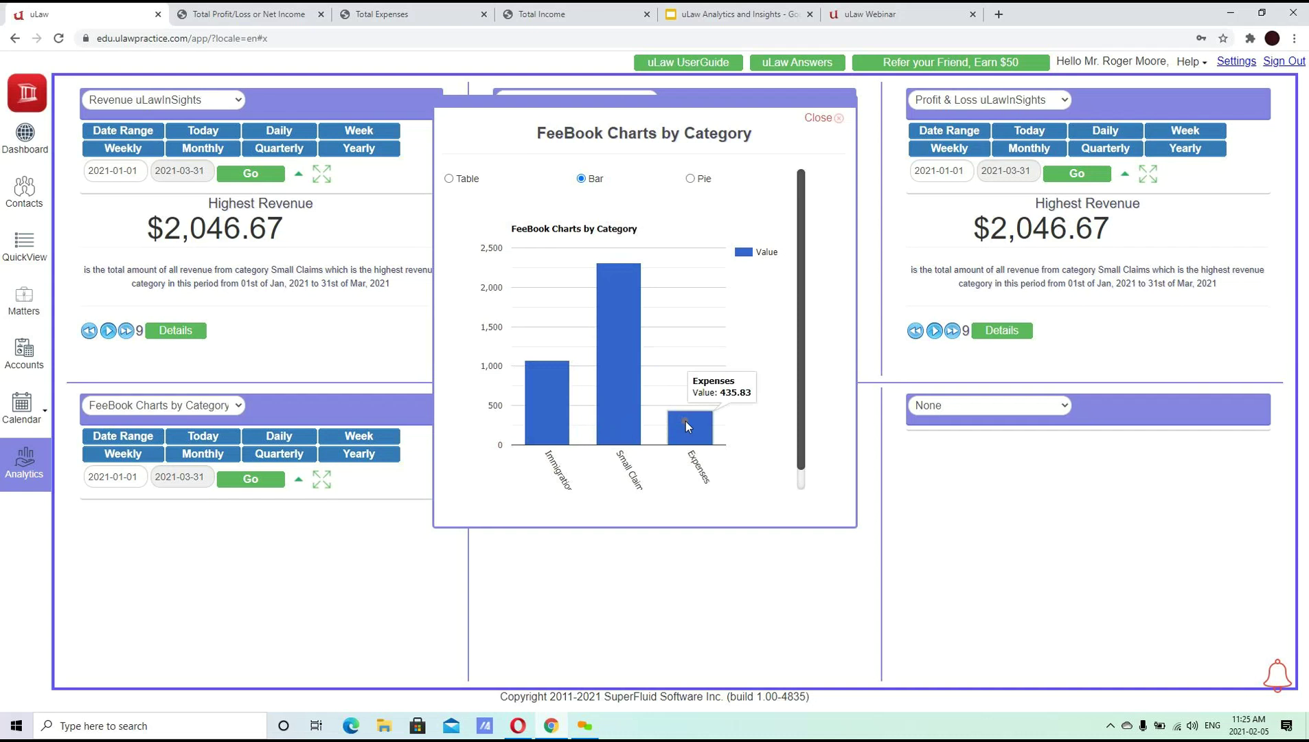
left_click(818, 119)
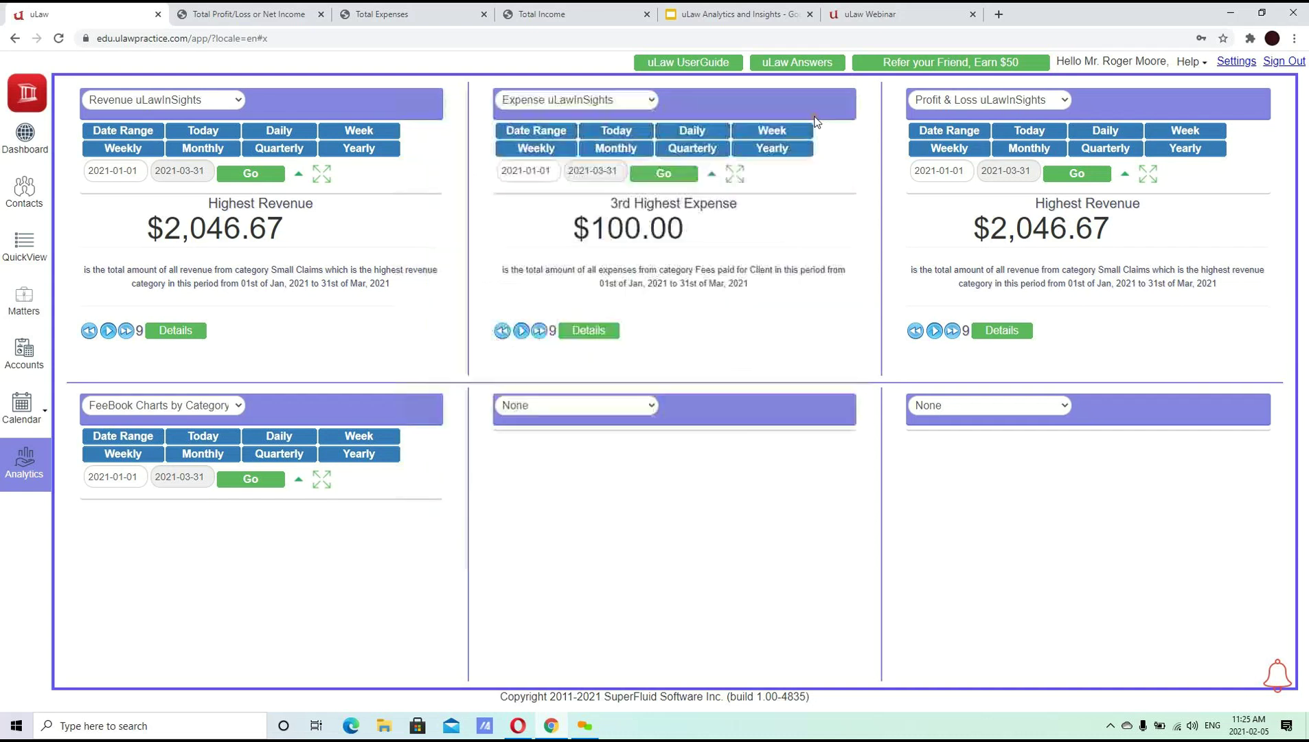
left_click(266, 485)
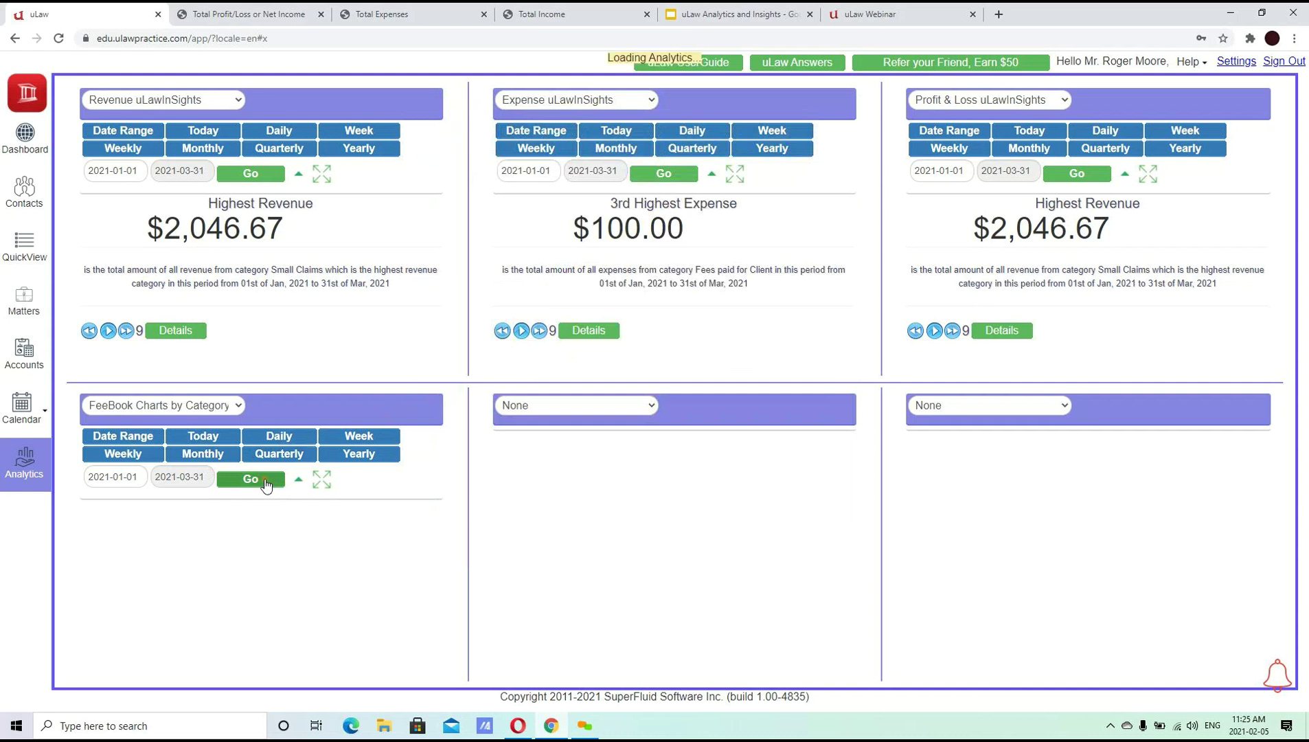
- View the FeeBook fees as an enlarged pie chart, then close it and reload the analytics
left_click(339, 513)
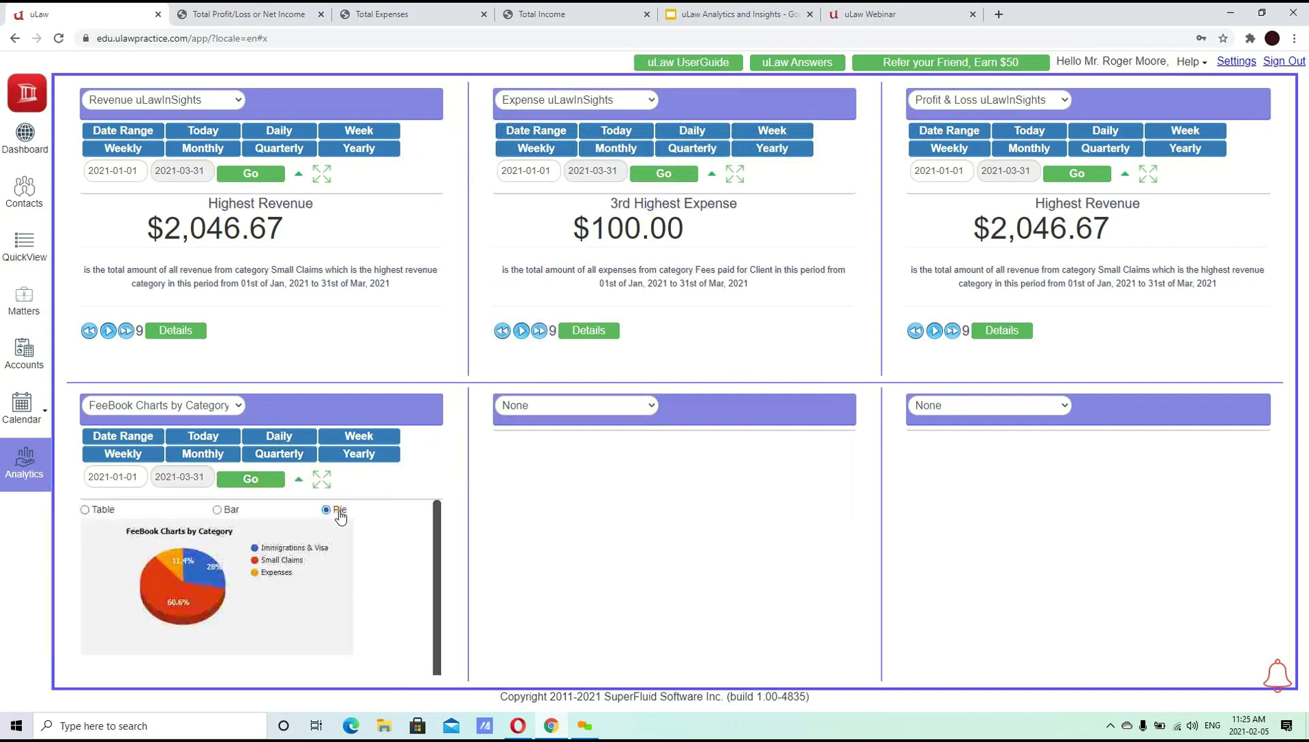
left_click(321, 480)
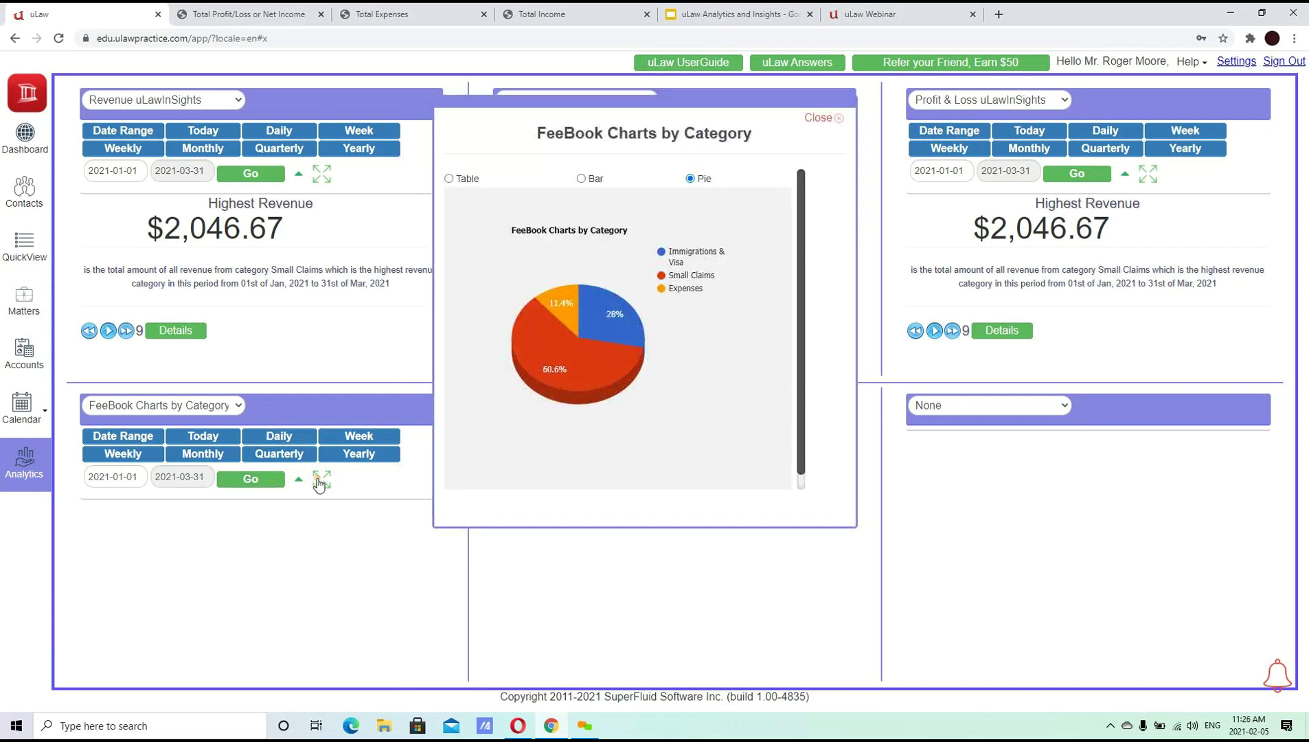
mouse_move(576, 370)
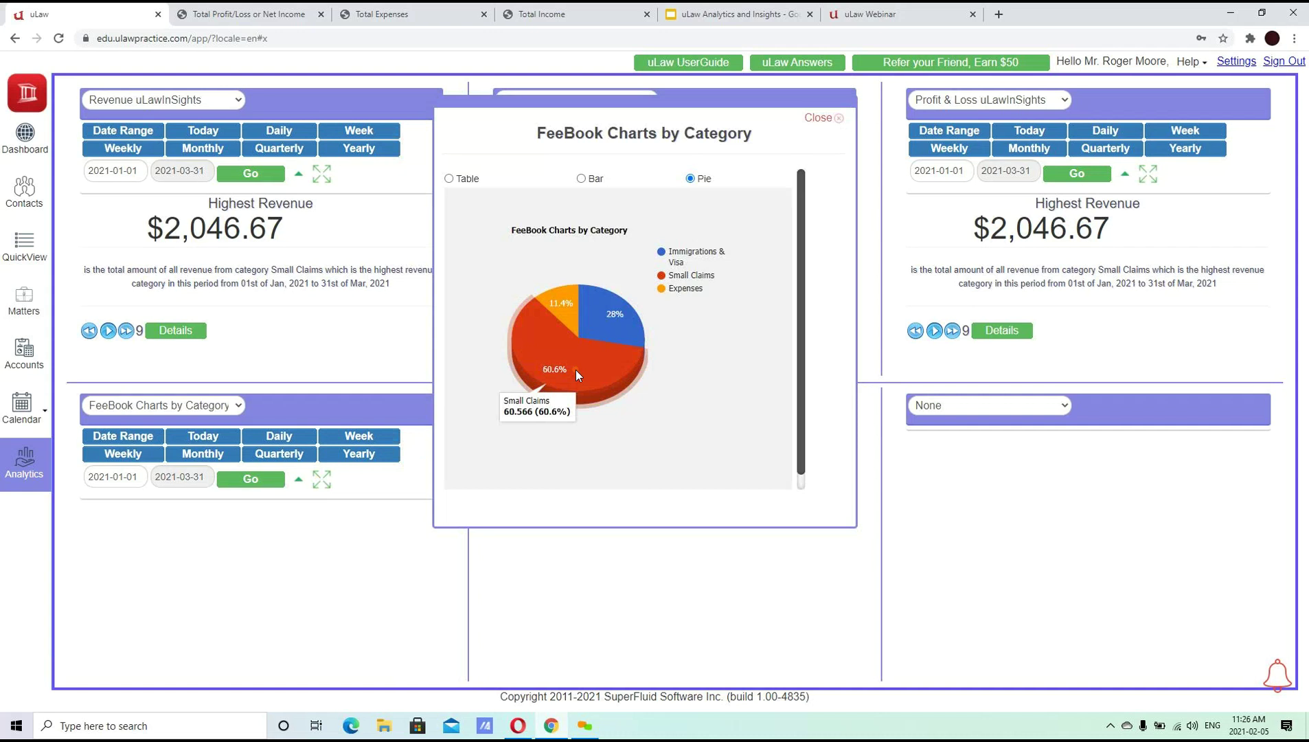
left_click(820, 118)
left_click(265, 475)
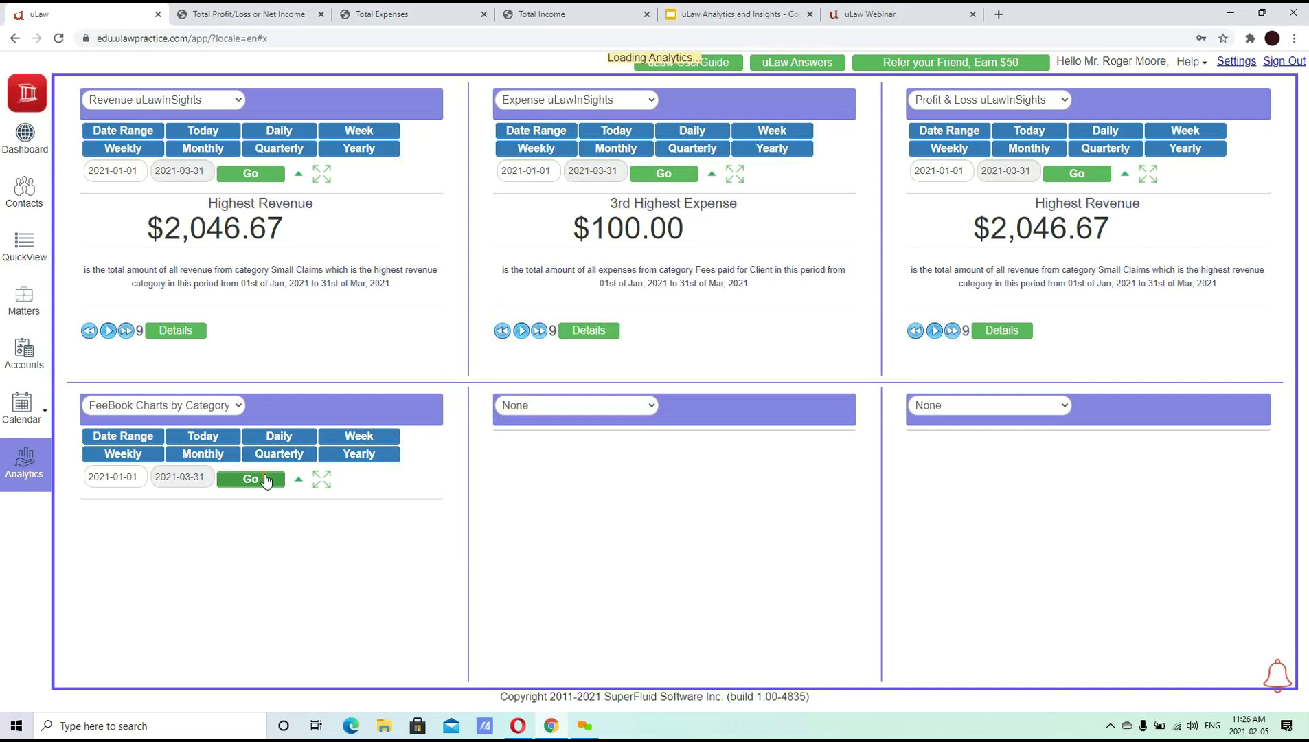
left_click(556, 411)
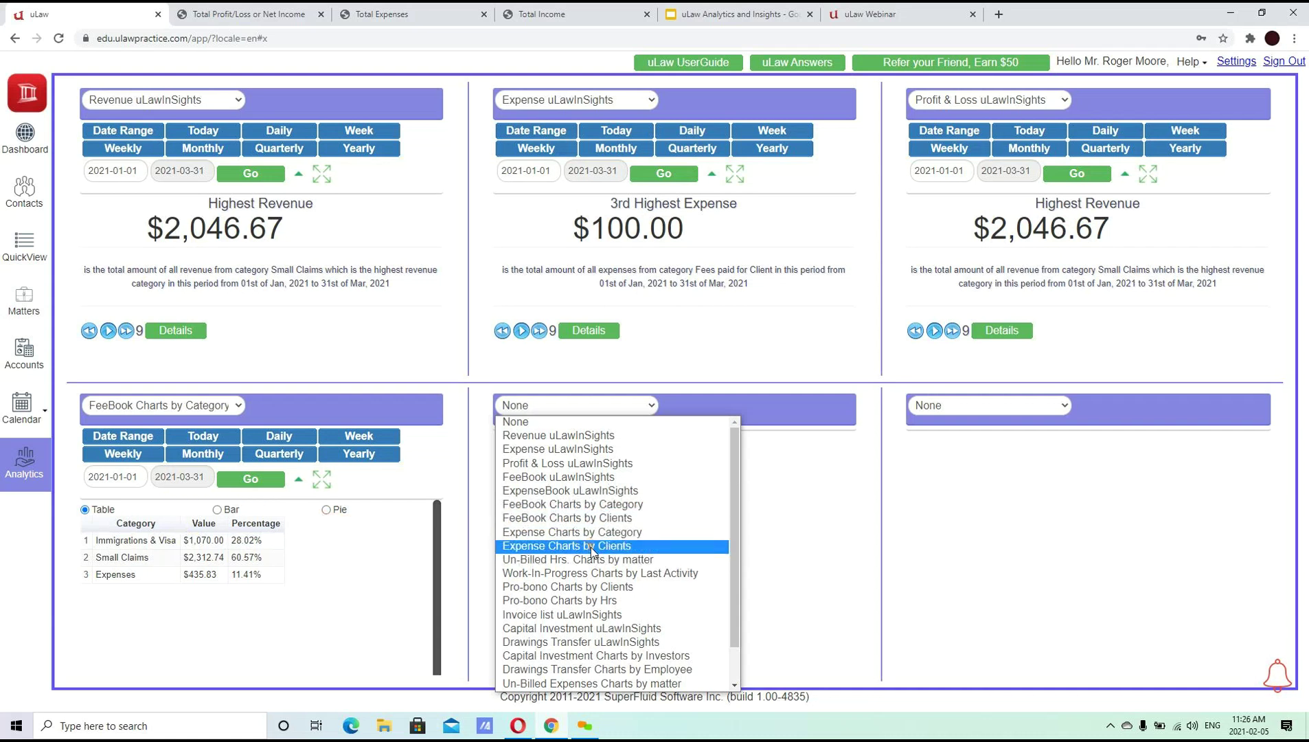
- Show Expense Charts by Clients for this quarter in the middle panel, sorted by percentage, largest first
left_click(592, 546)
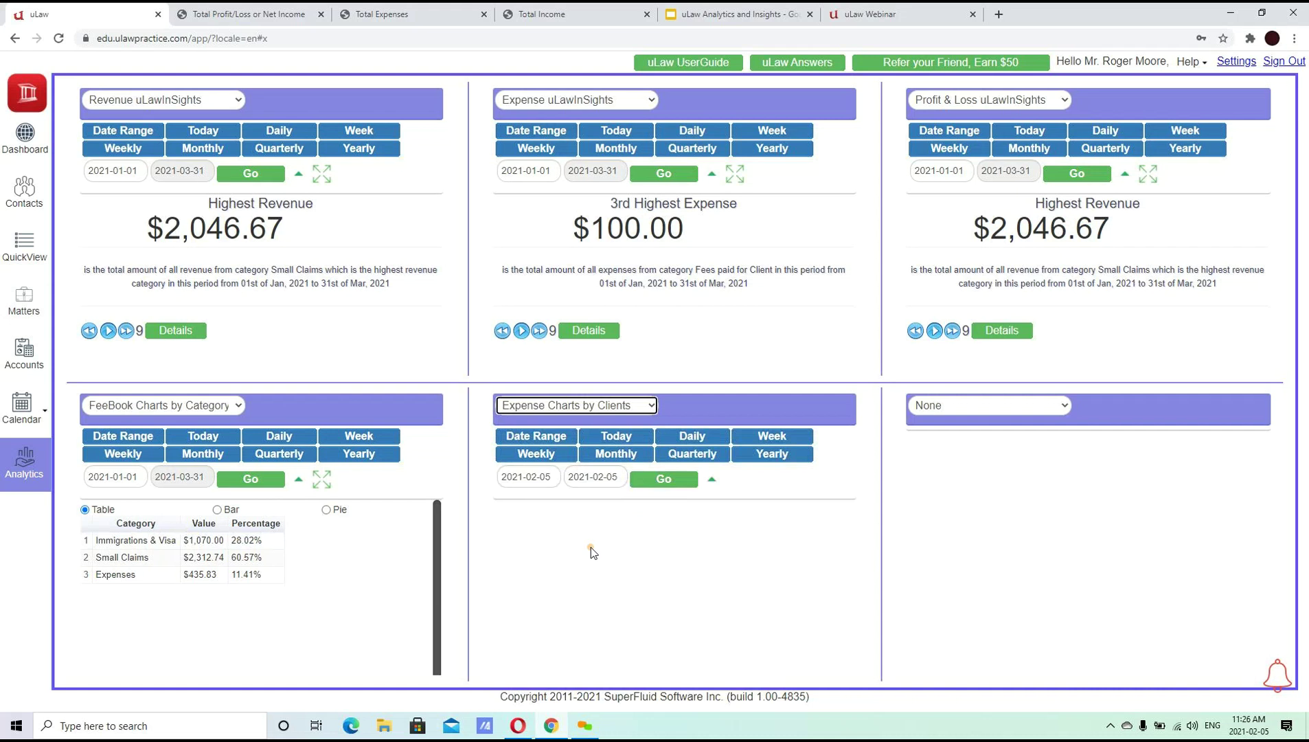
left_click(689, 458)
left_click(676, 481)
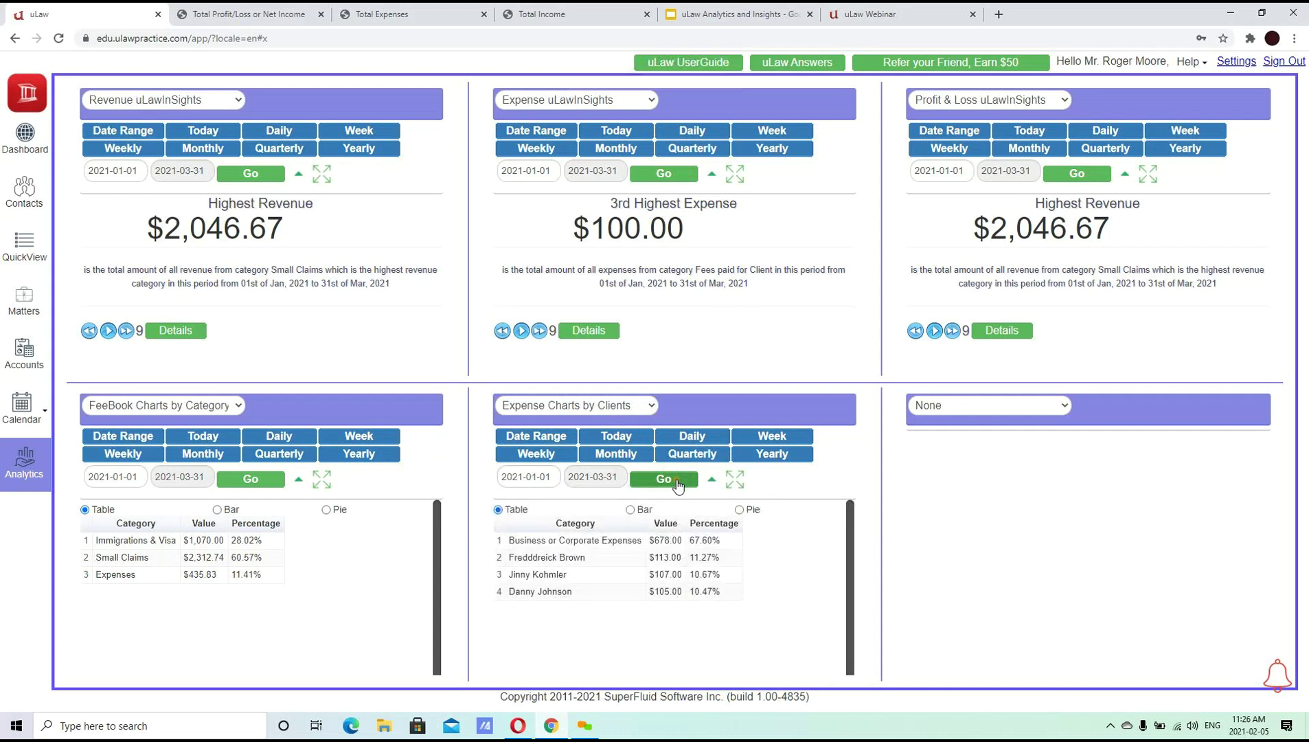
left_click(716, 524)
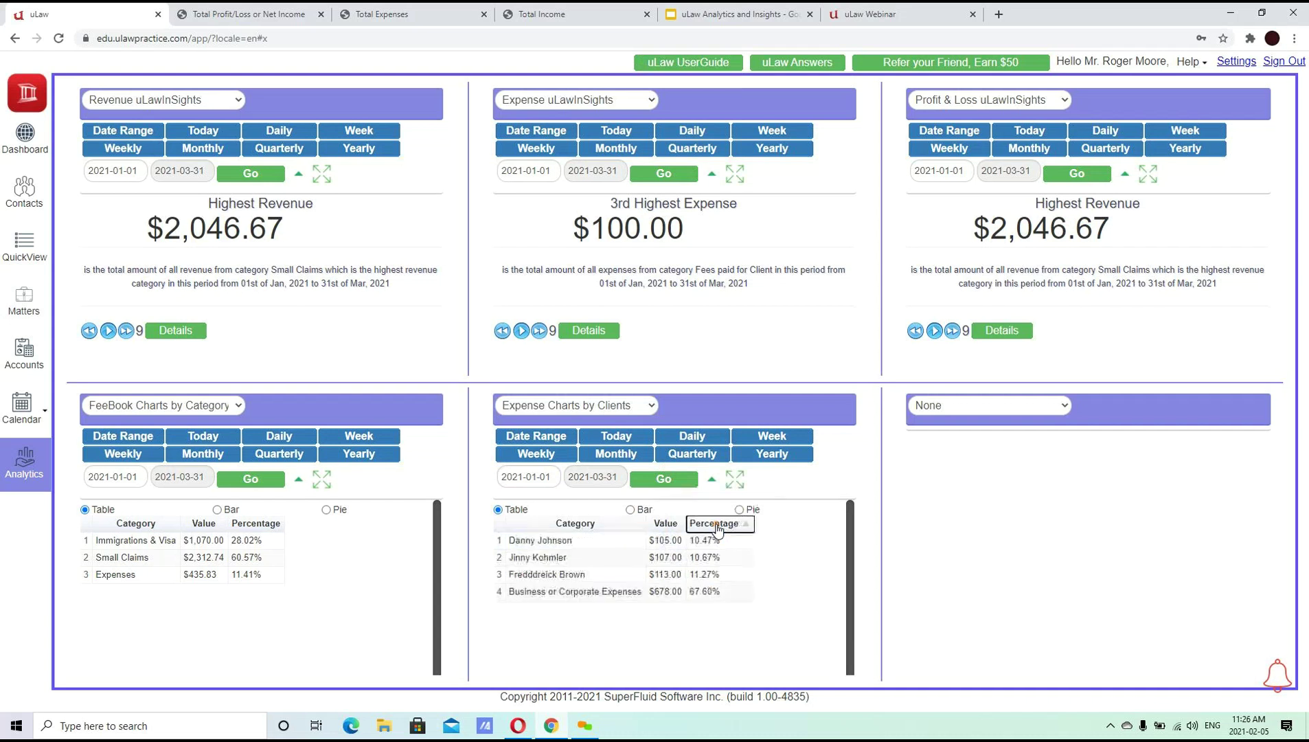
left_click(717, 526)
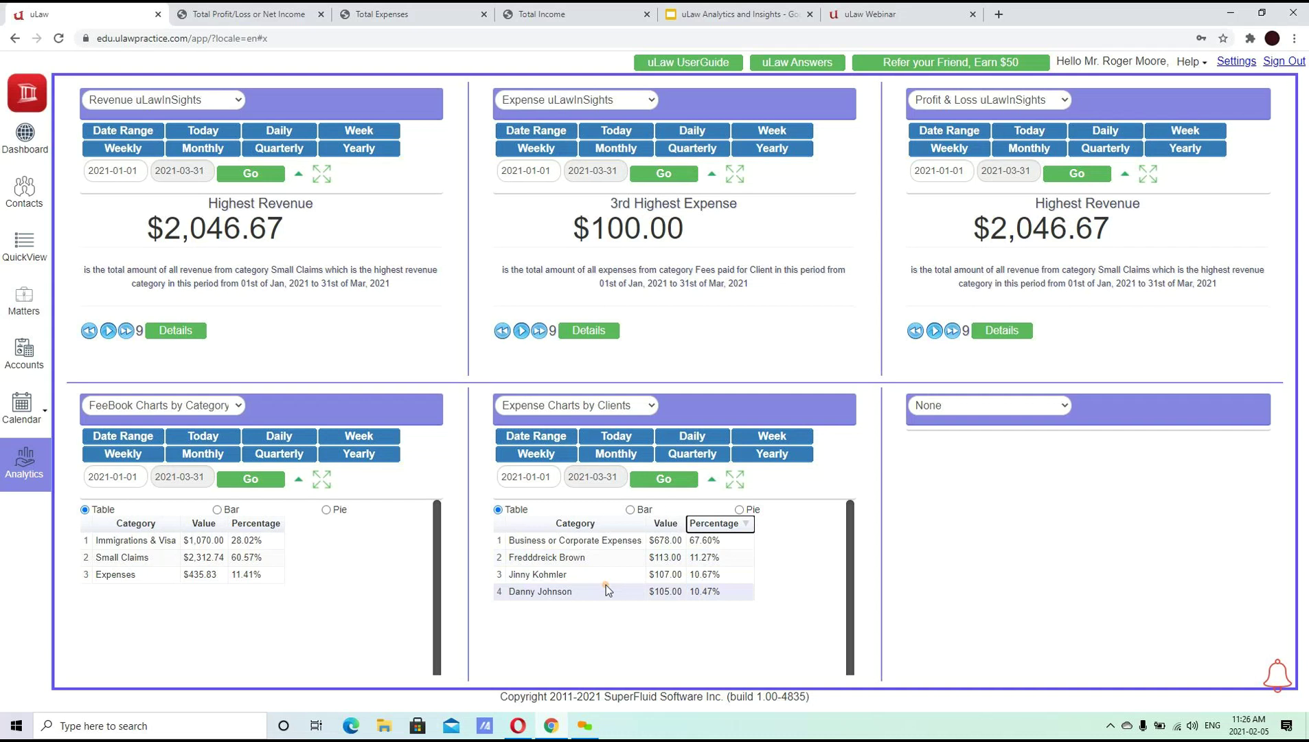
- Display the client expenses as a pie chart, Business or Corporate Expenses leading at 67.60%
left_click(986, 412)
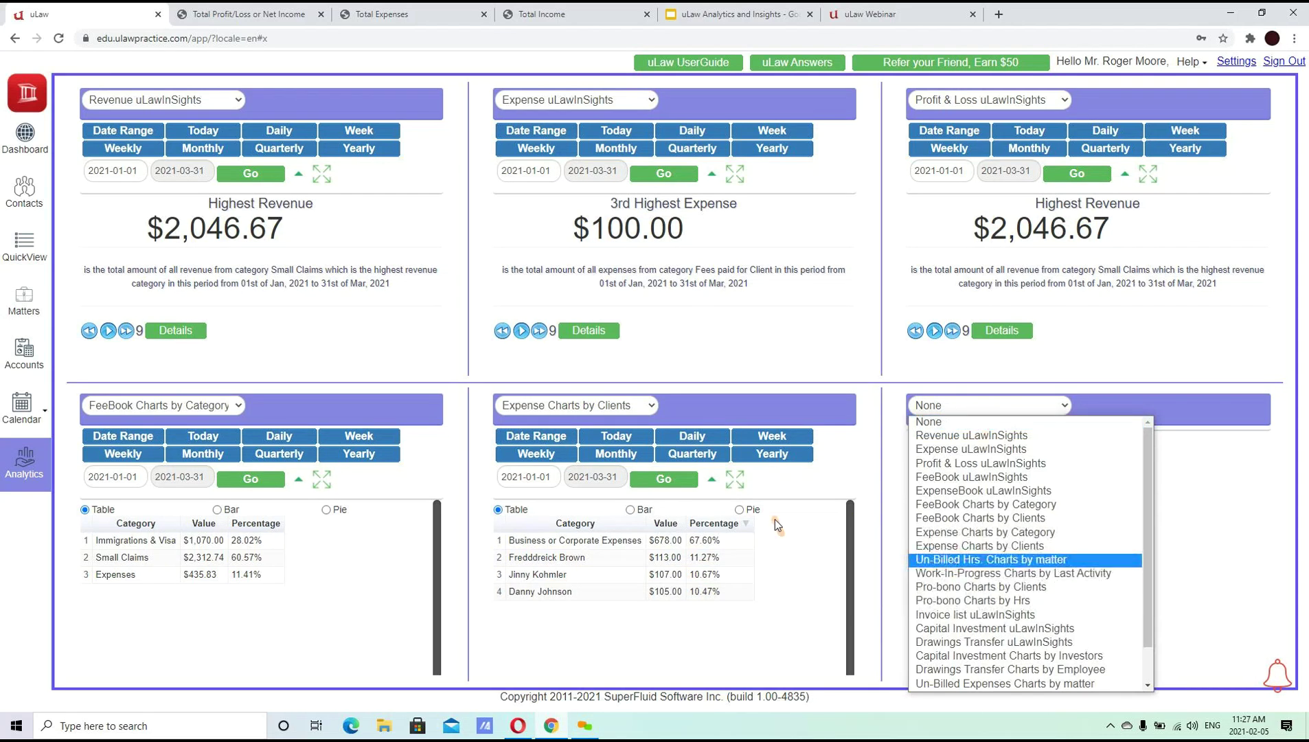
left_click(755, 513)
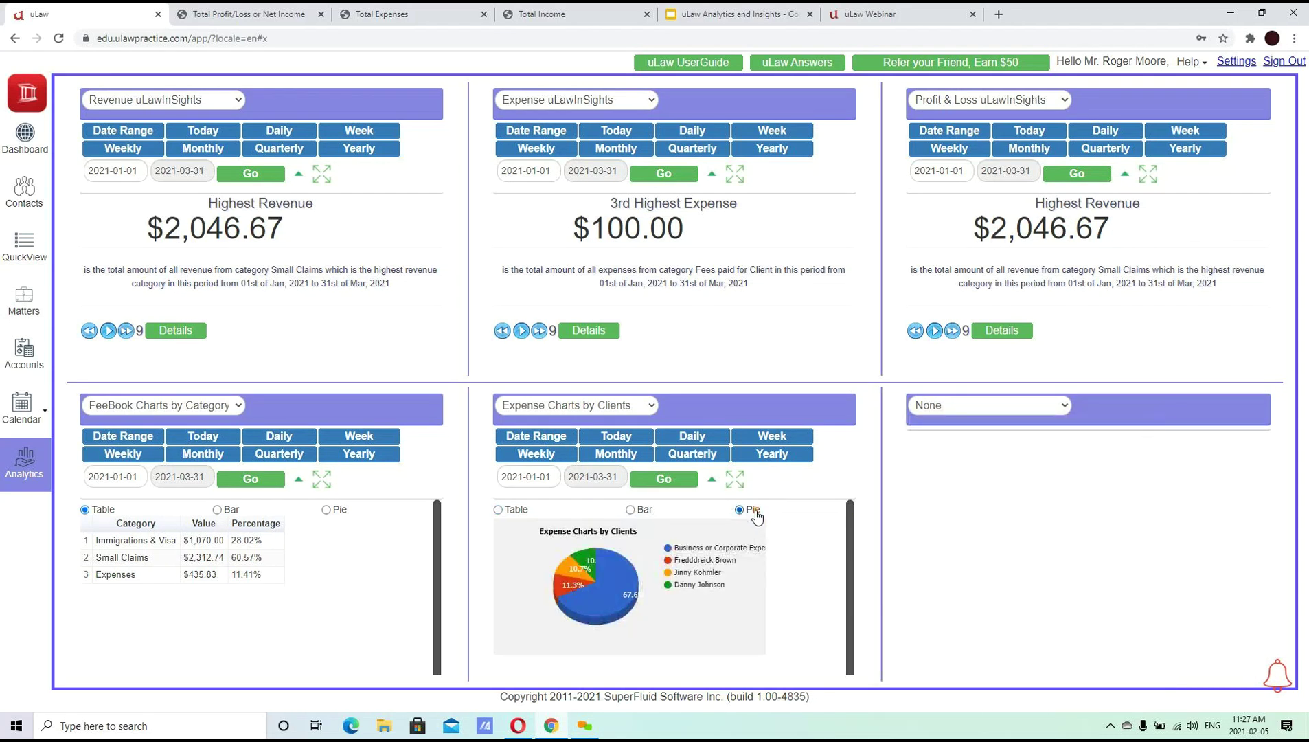
left_click(591, 411)
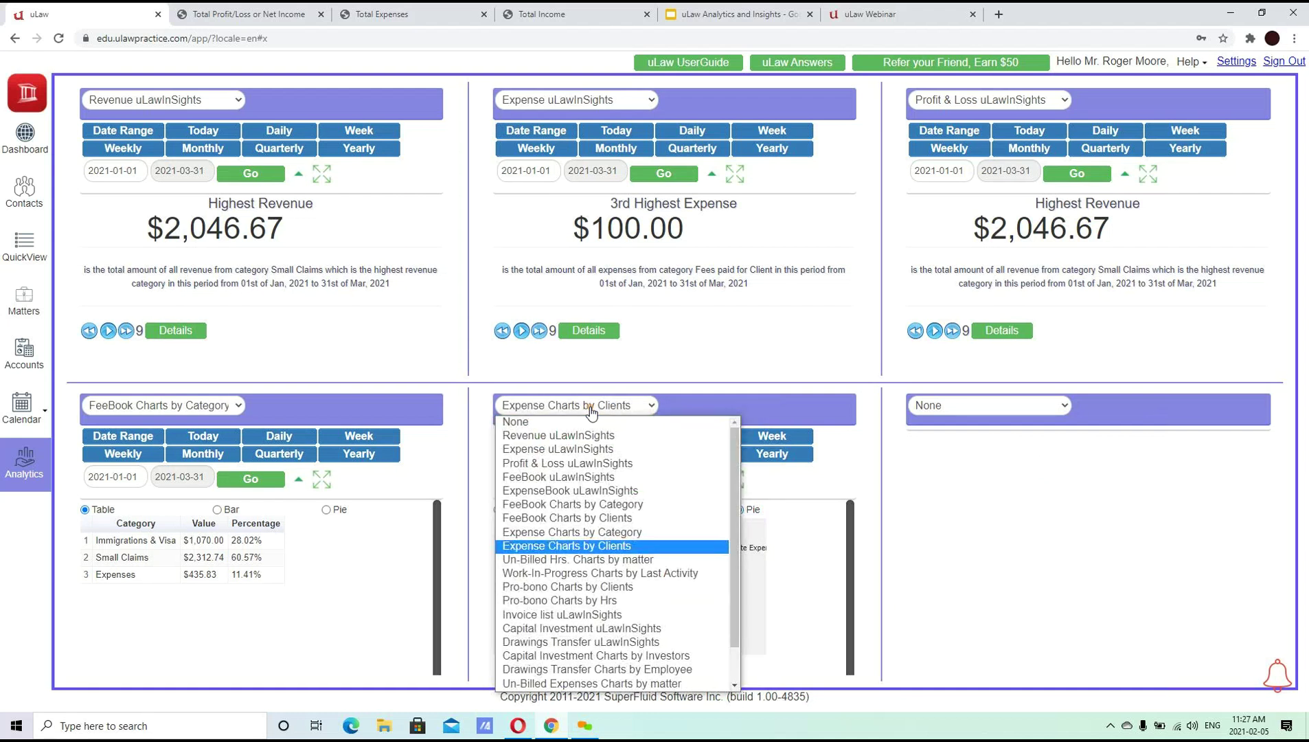
- Show quarterly Expense Charts by Category, sorted by percentage, as a pie with Printing and Stationery at 67.6%
left_click(573, 533)
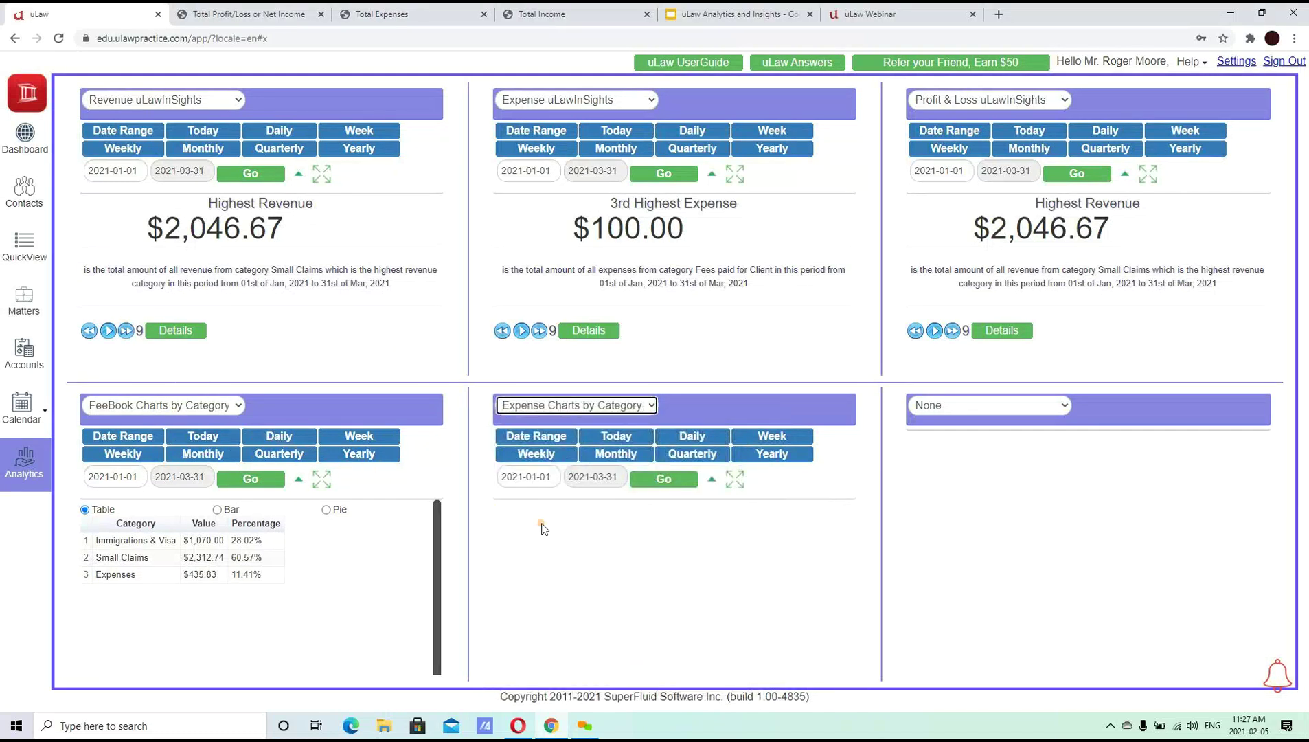
left_click(701, 464)
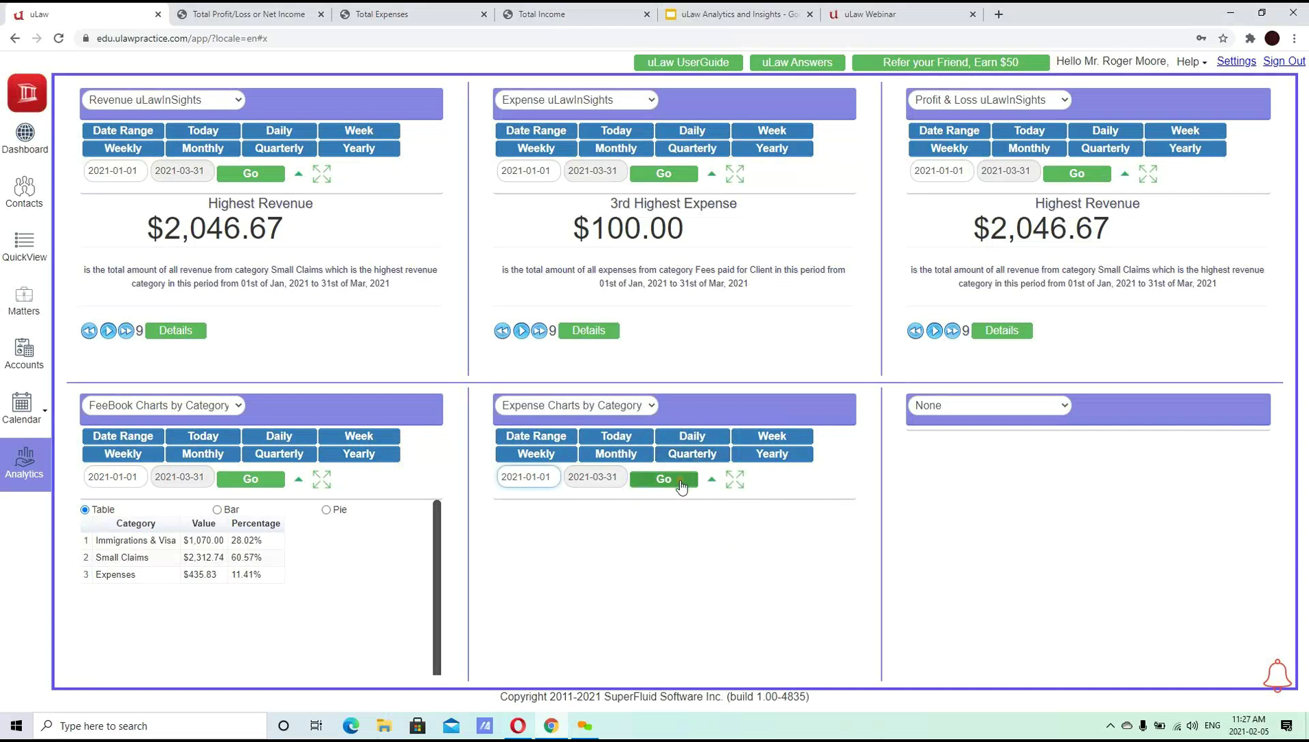
left_click(680, 483)
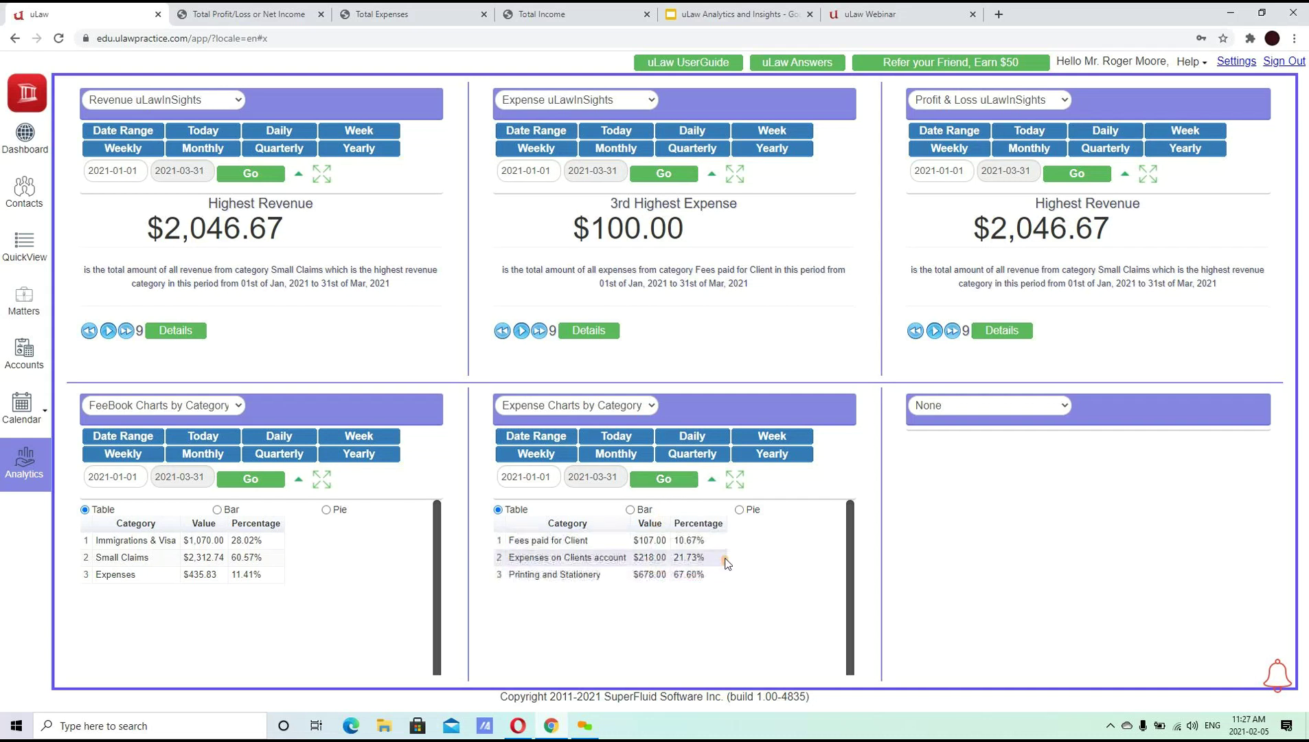
left_click(708, 525)
left_click(710, 525)
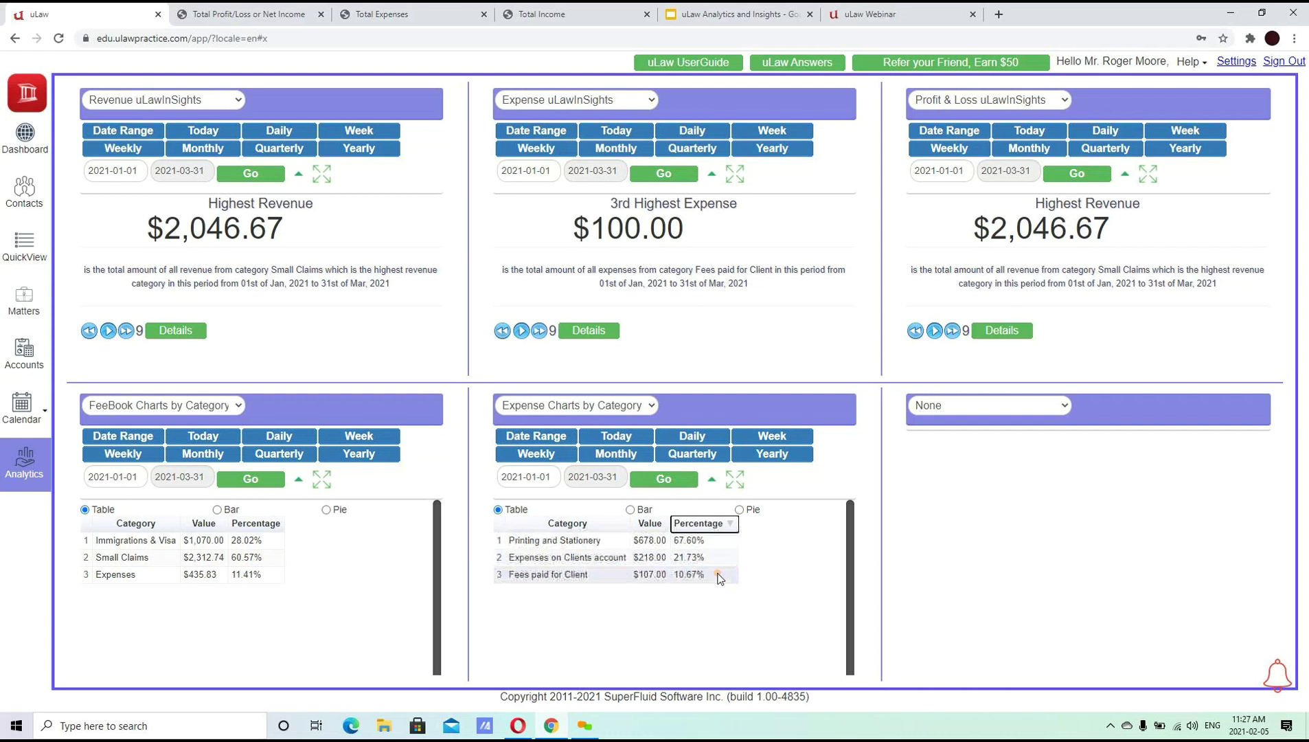
left_click(754, 511)
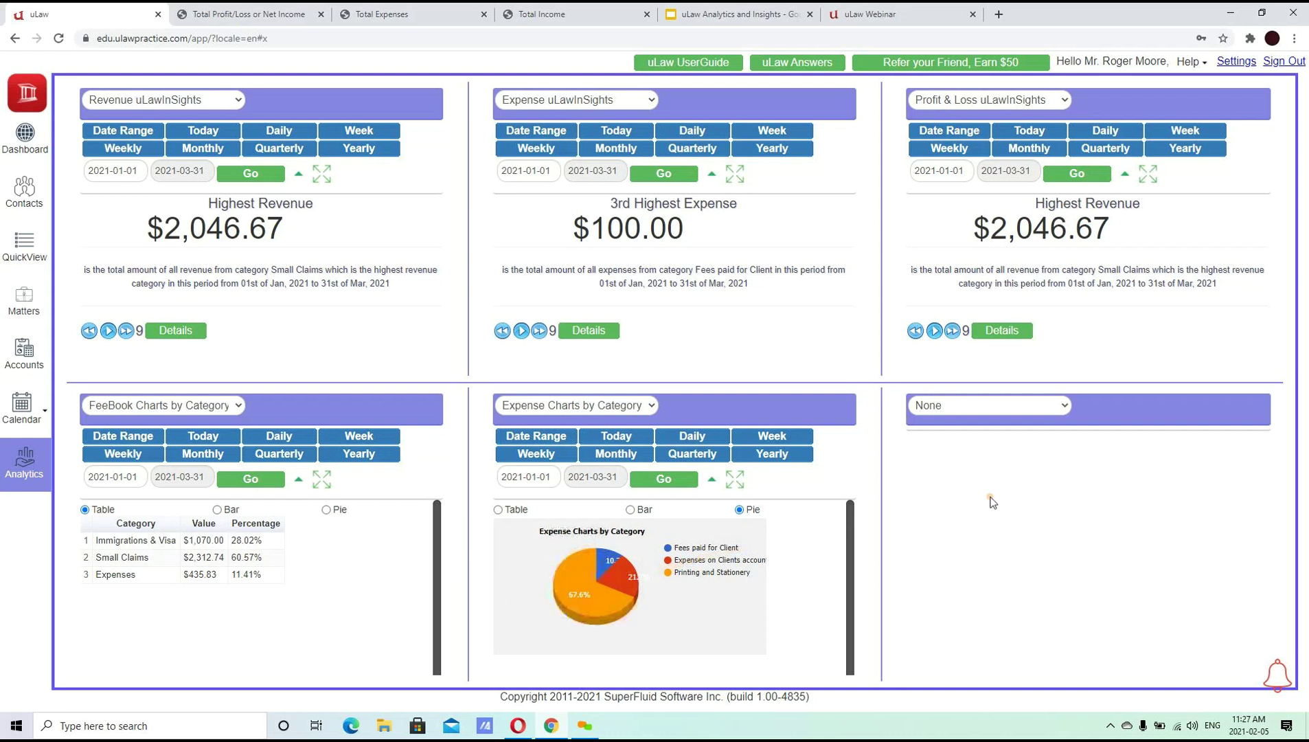
left_click(1030, 409)
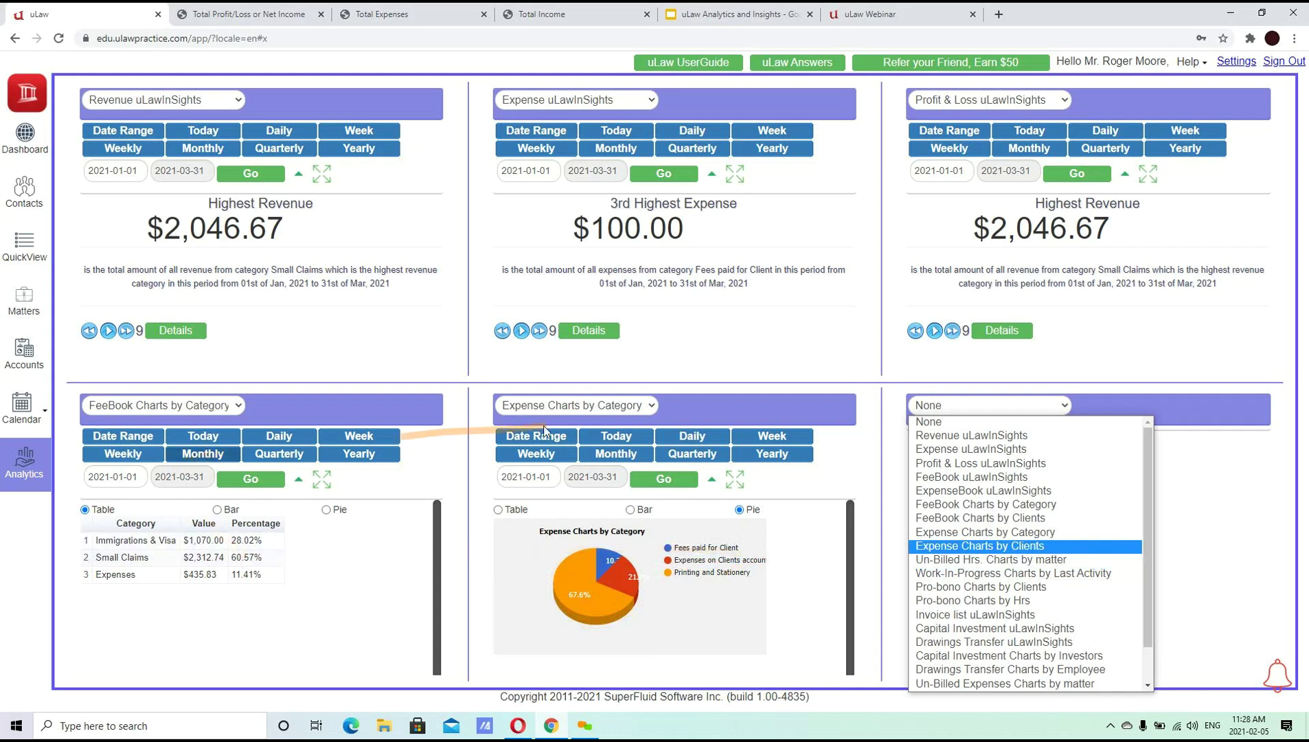
- Set the Expense Charts by Category dates to 2020-01-01 through 2020-03-31 and load the table
left_click(560, 439)
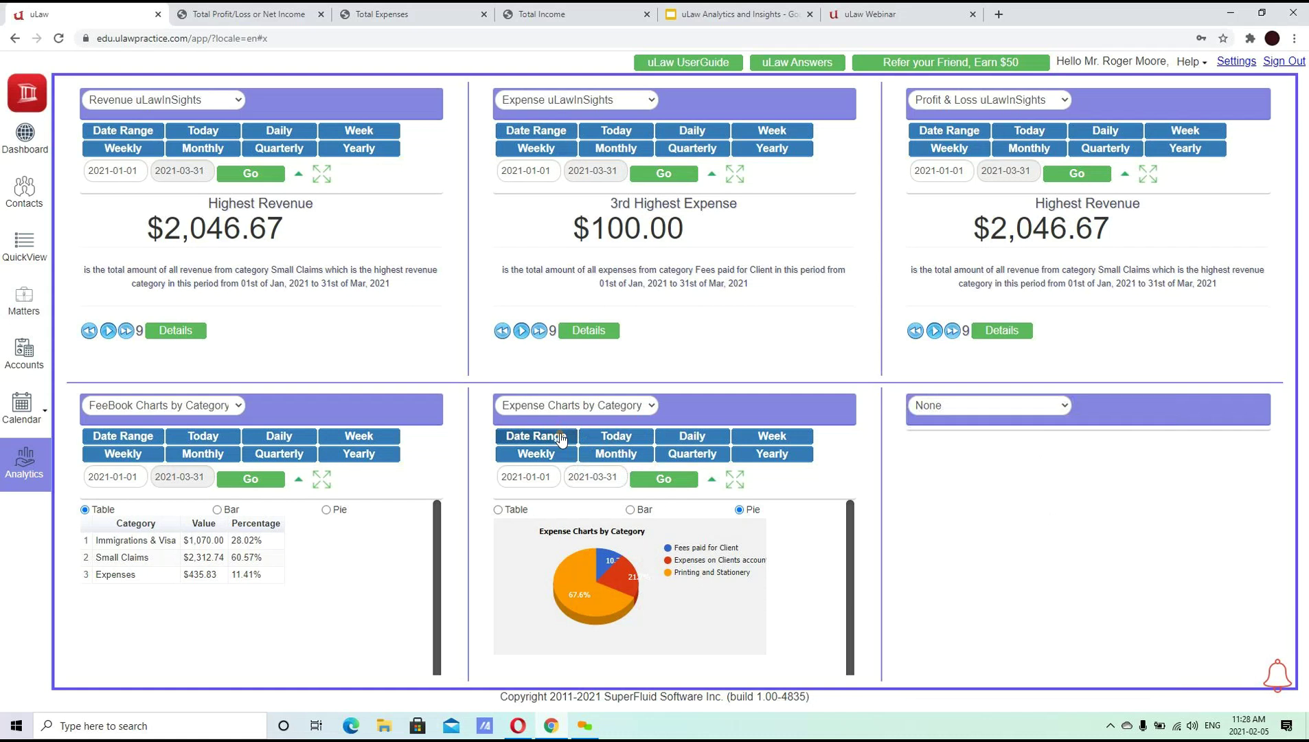
left_click(530, 477)
left_click(571, 491)
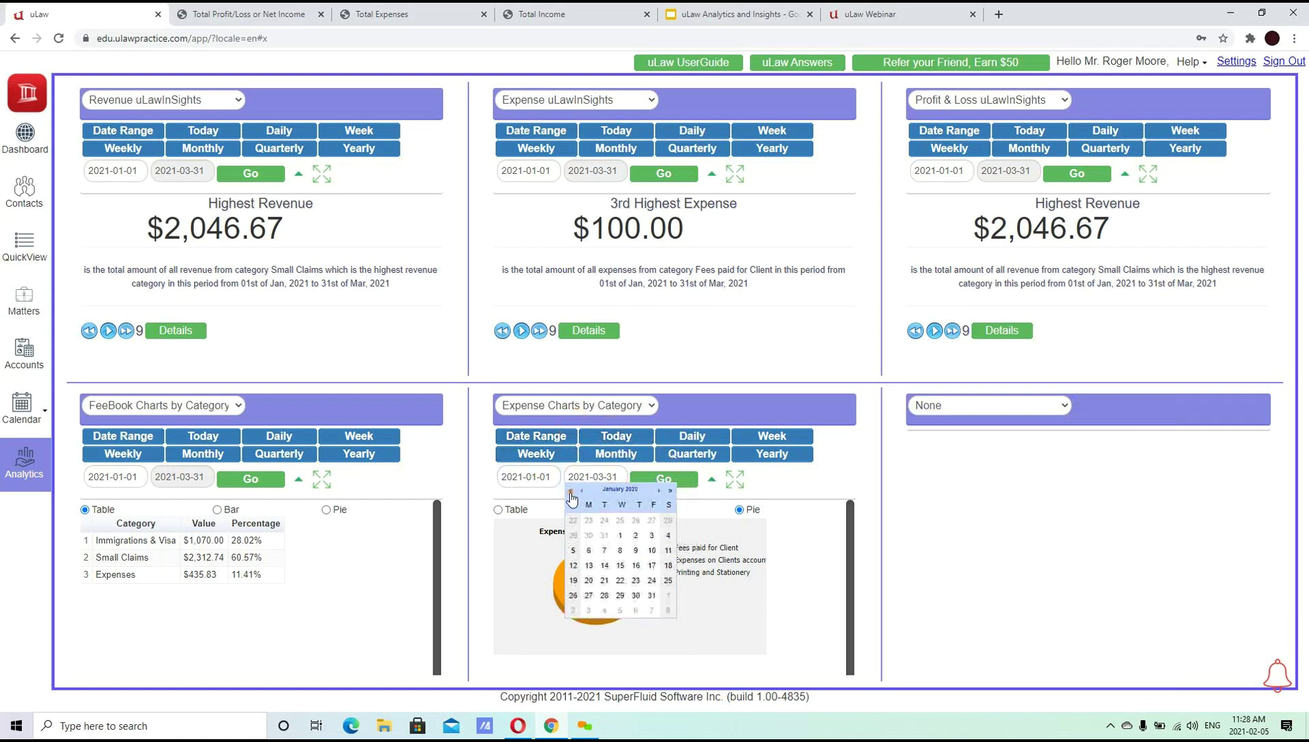
left_click(619, 535)
left_click(607, 478)
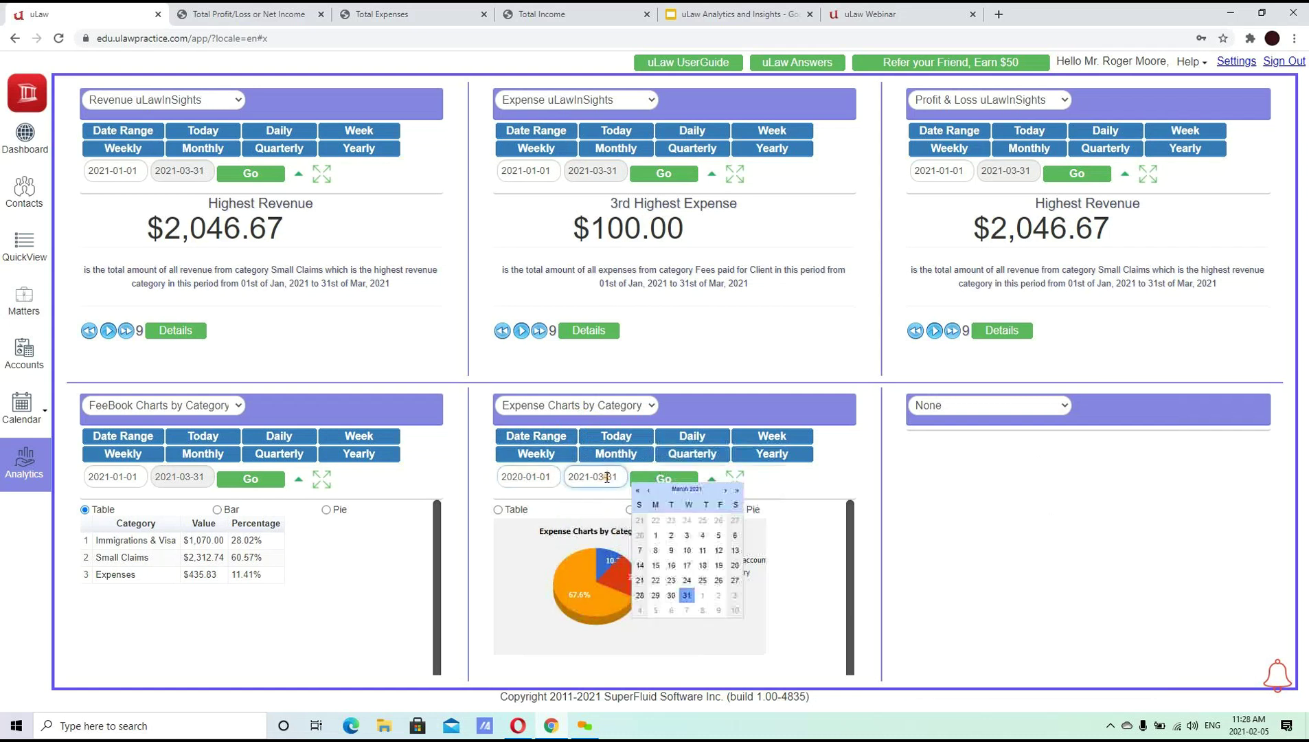
left_click(639, 497)
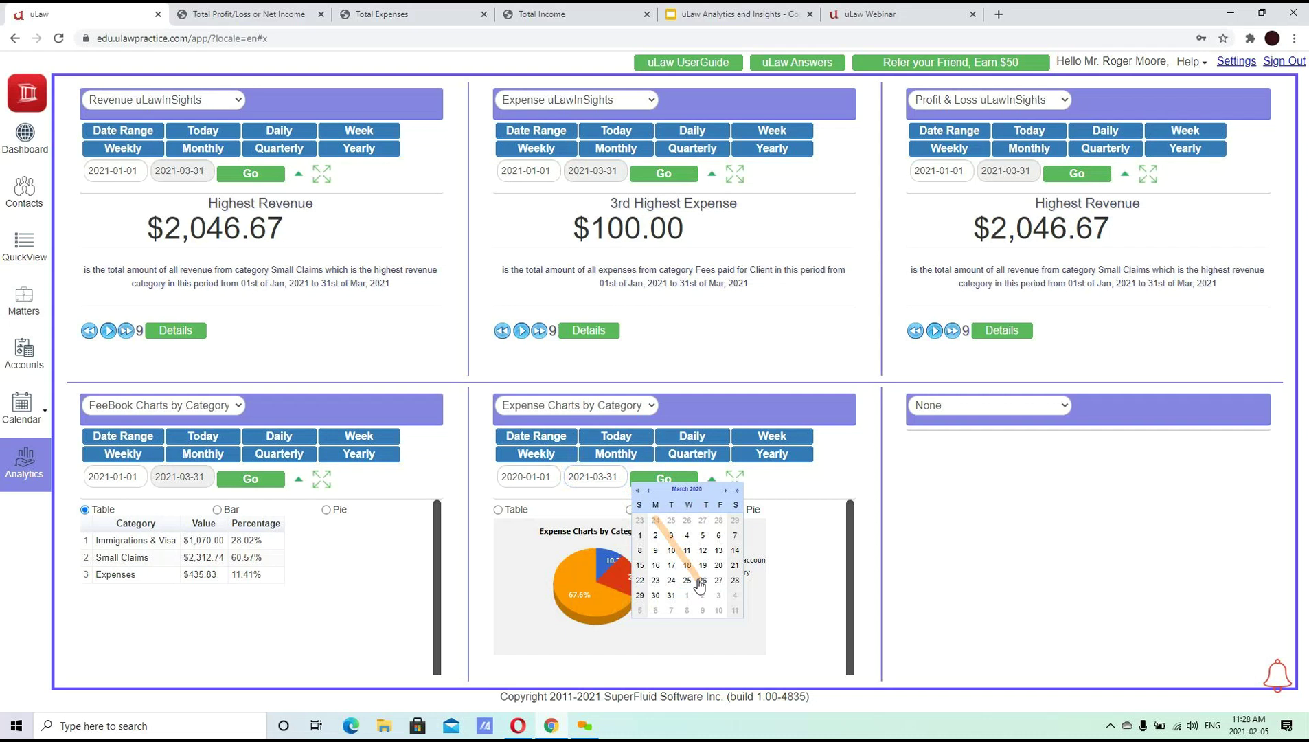
left_click(672, 596)
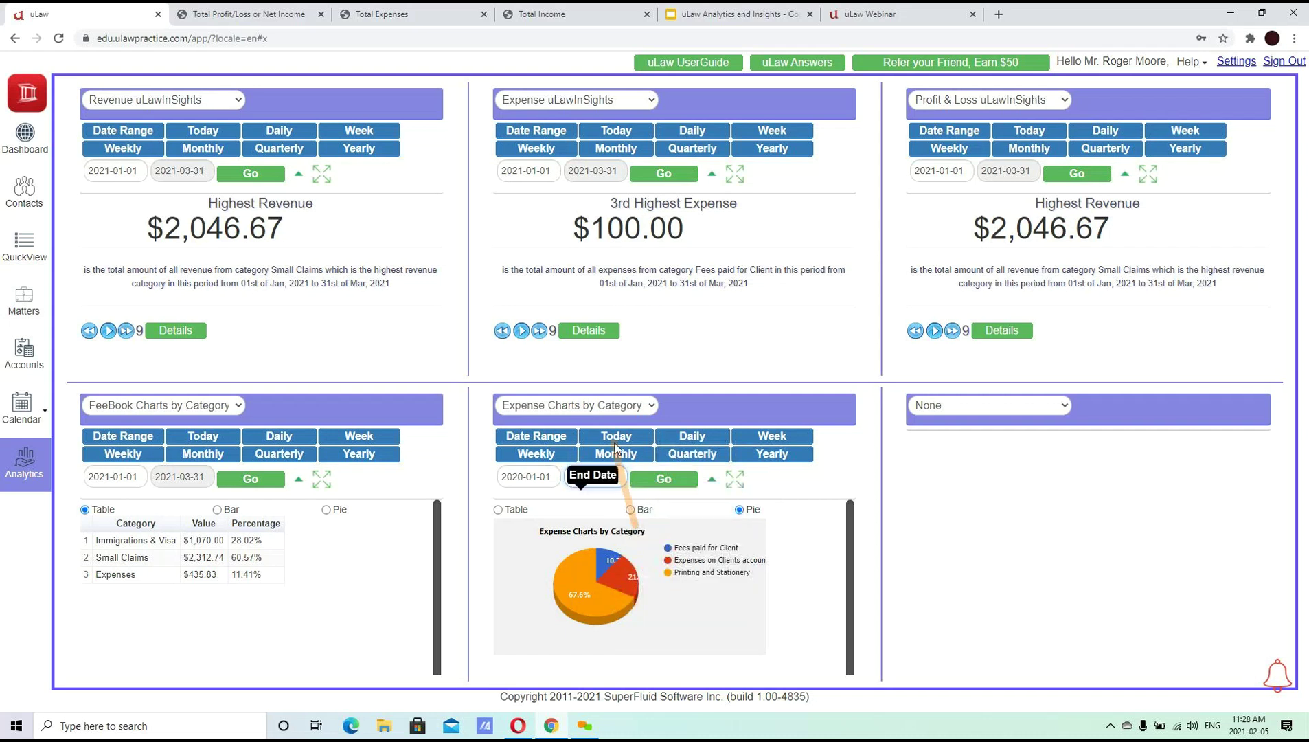
left_click(652, 487)
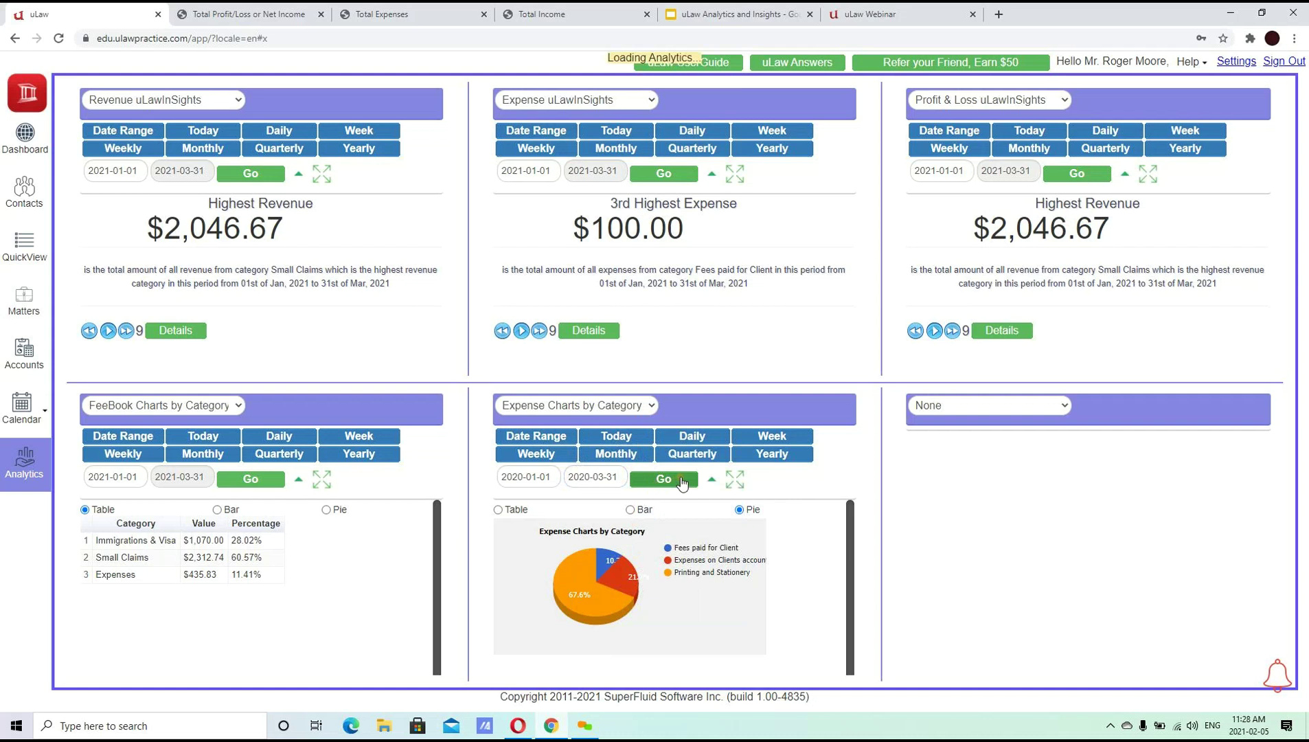
- Switch the lower-left panel to Expense Charts by Category and load its figures
left_click(229, 412)
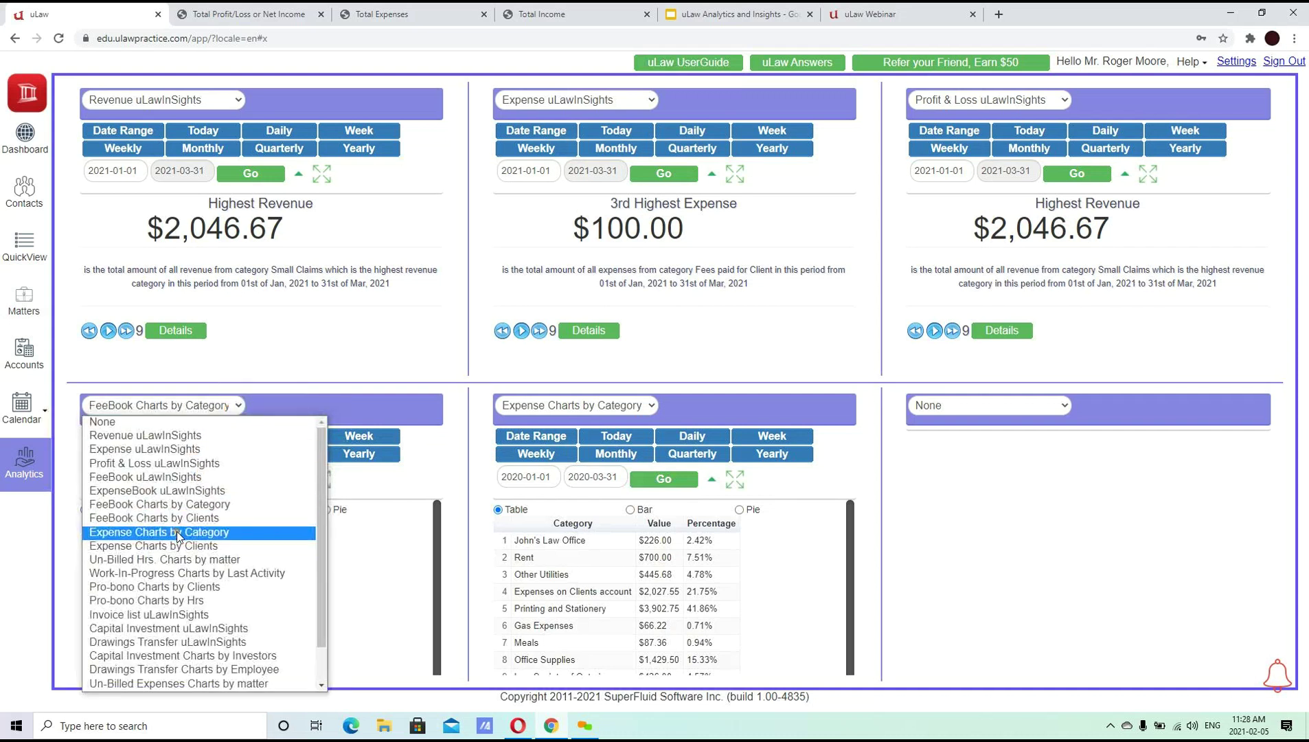
left_click(230, 529)
left_click(250, 481)
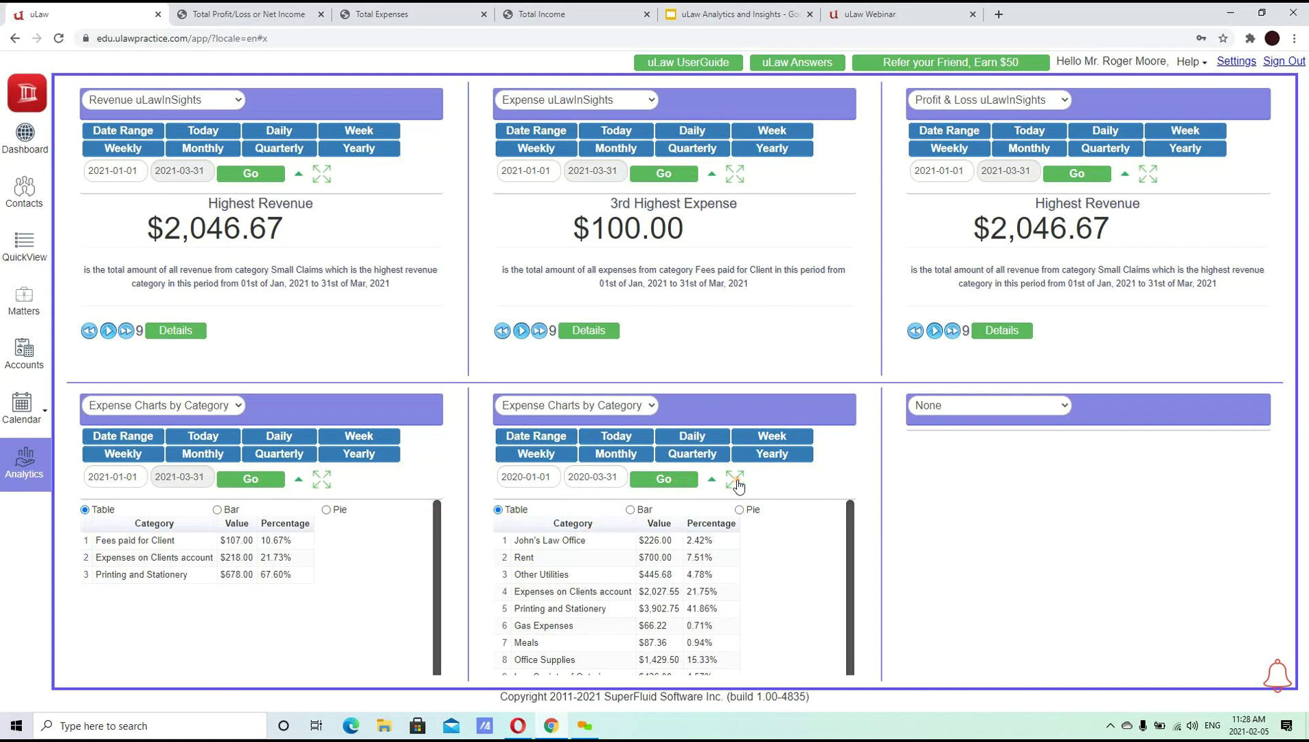
scroll(845, 610, "down", 1)
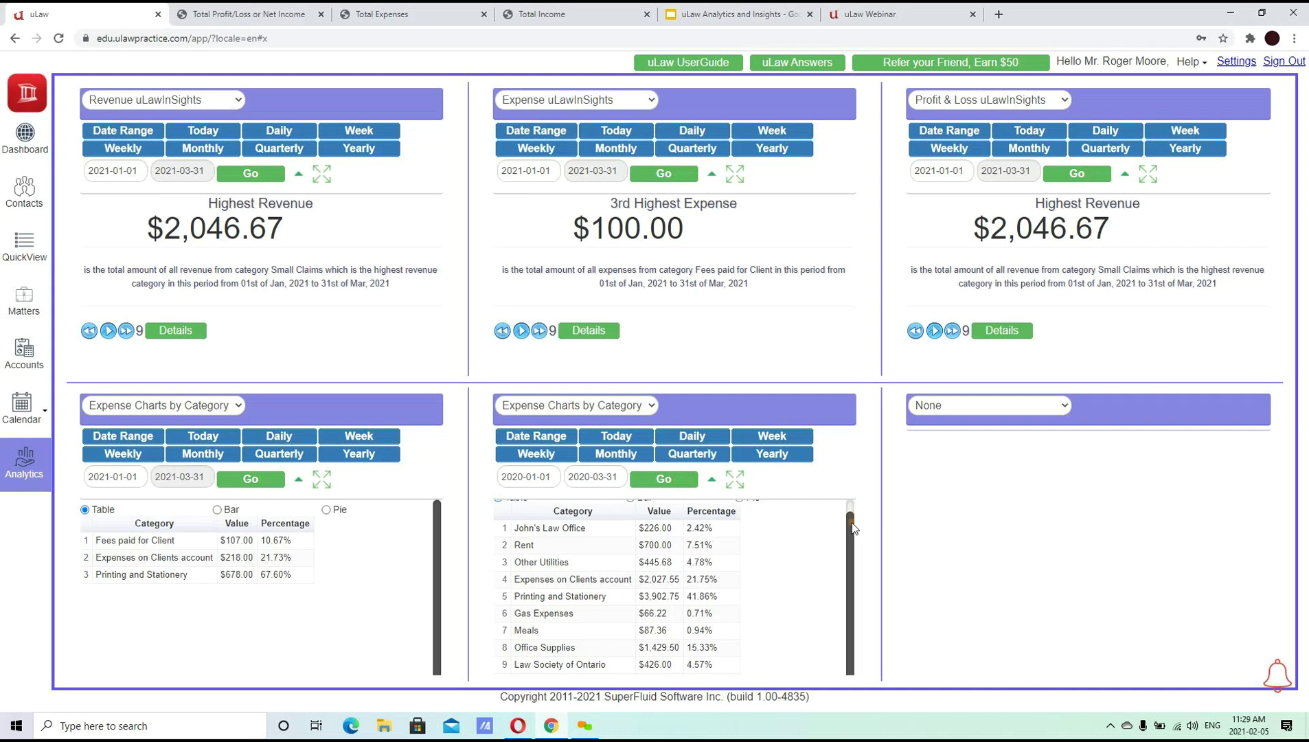
- Show both expense-by-category panels as pies, comparing Q1 2021 (67.6%) with Q1 2020 (41.9%)
left_click(852, 505)
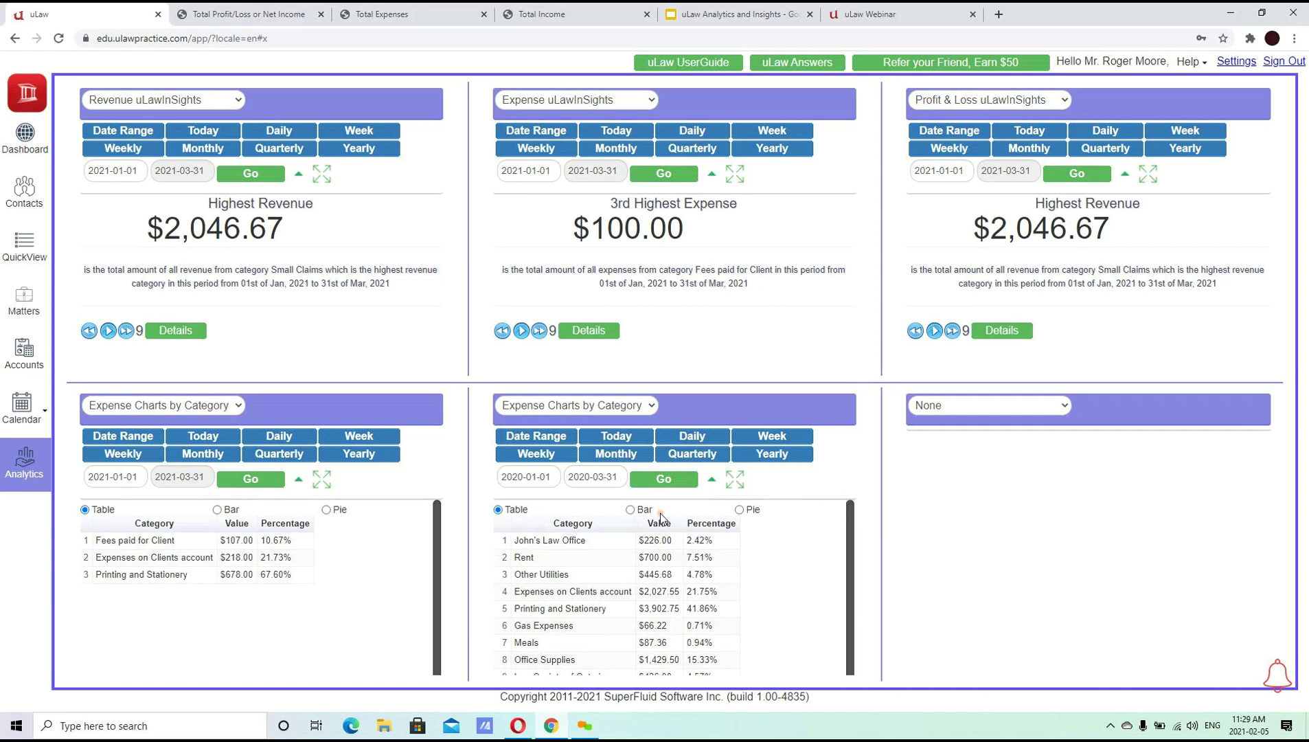
left_click(629, 509)
left_click(754, 519)
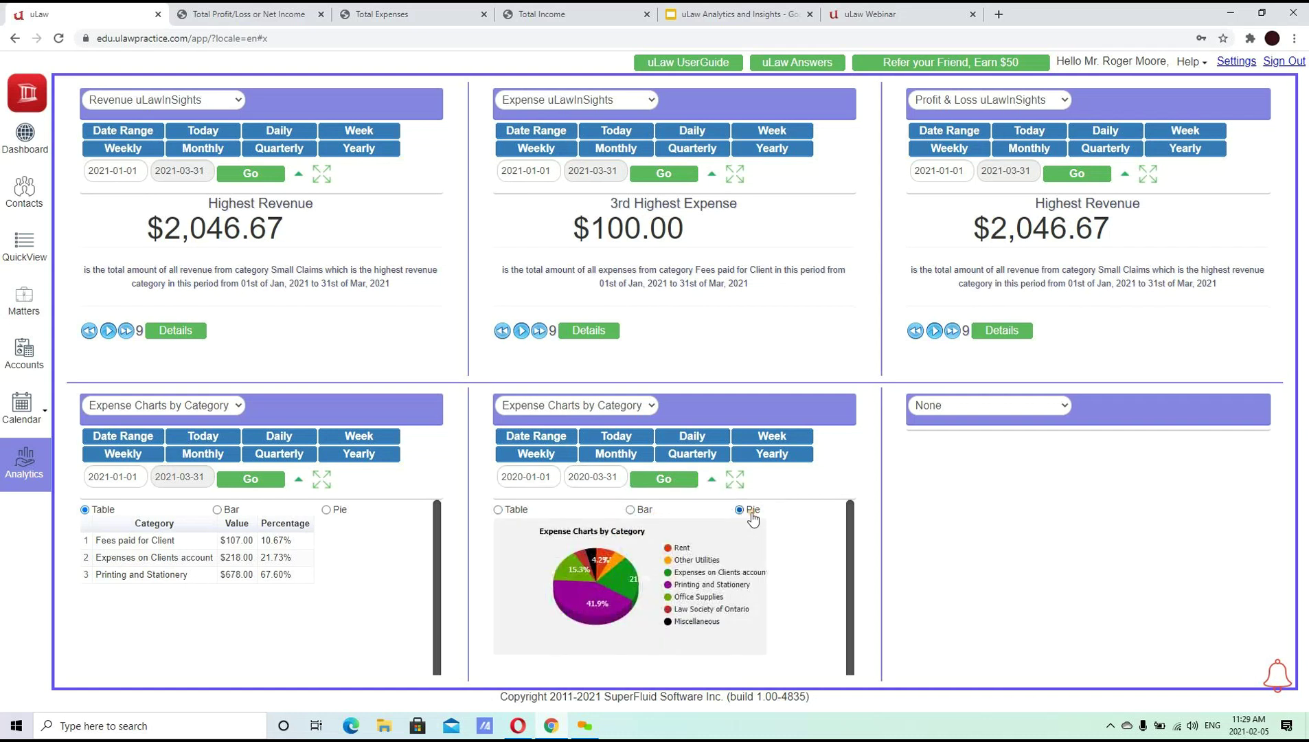
mouse_move(597, 600)
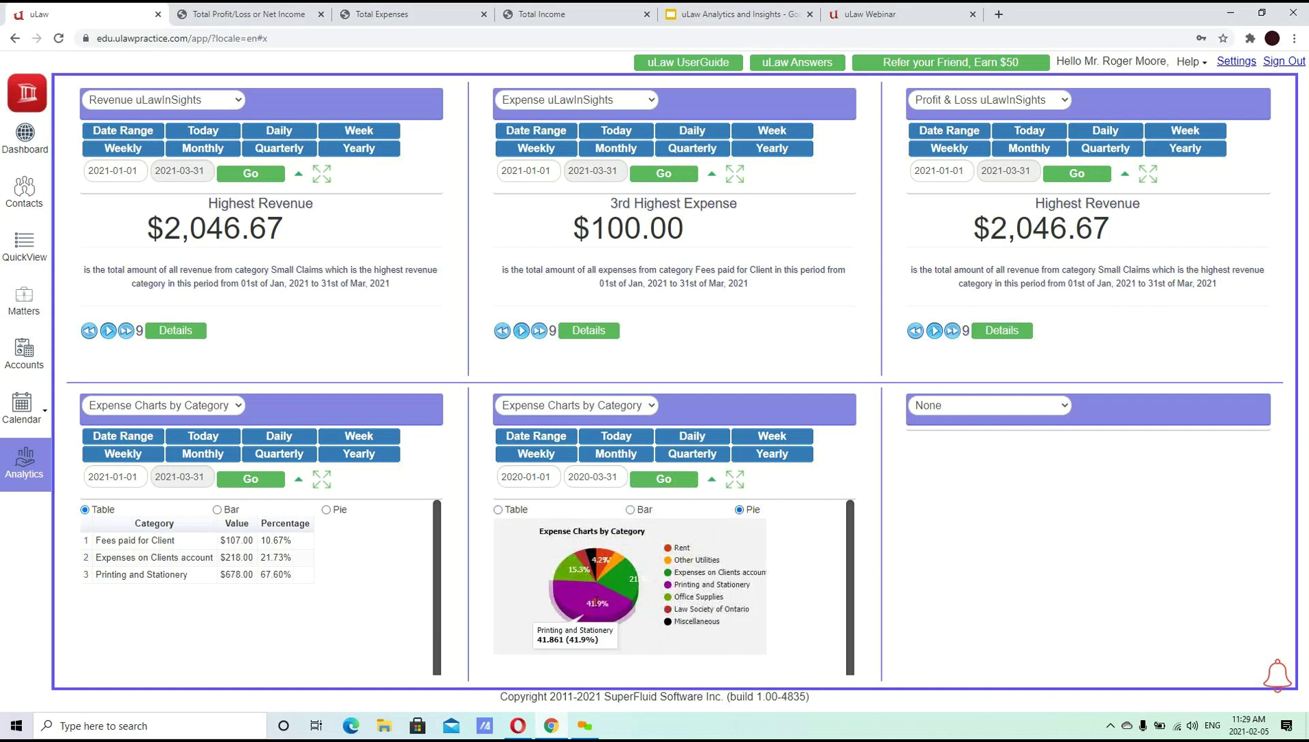
left_click(326, 510)
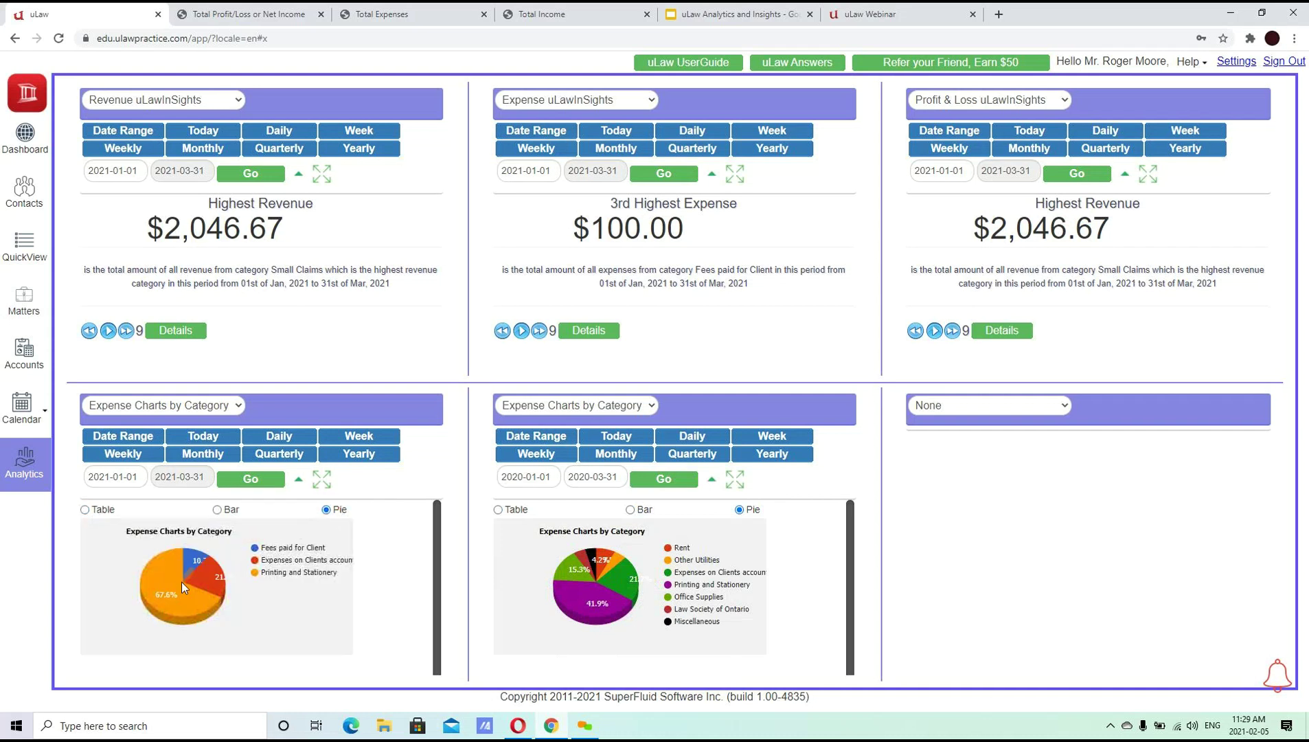
mouse_move(180, 584)
left_click(199, 406)
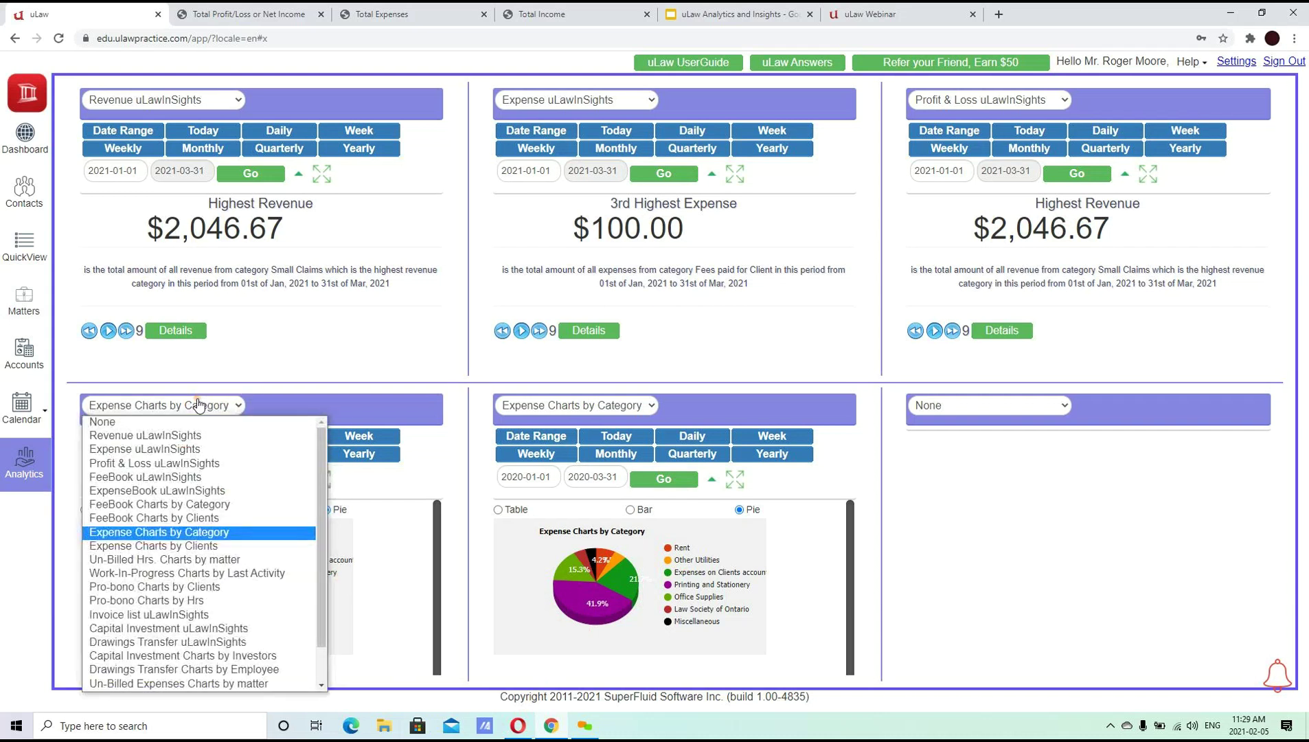
- Load FeeBook Charts by Category in the lower-left (Q1 2021) and middle (Q1 2020) panels
left_click(207, 504)
left_click(234, 482)
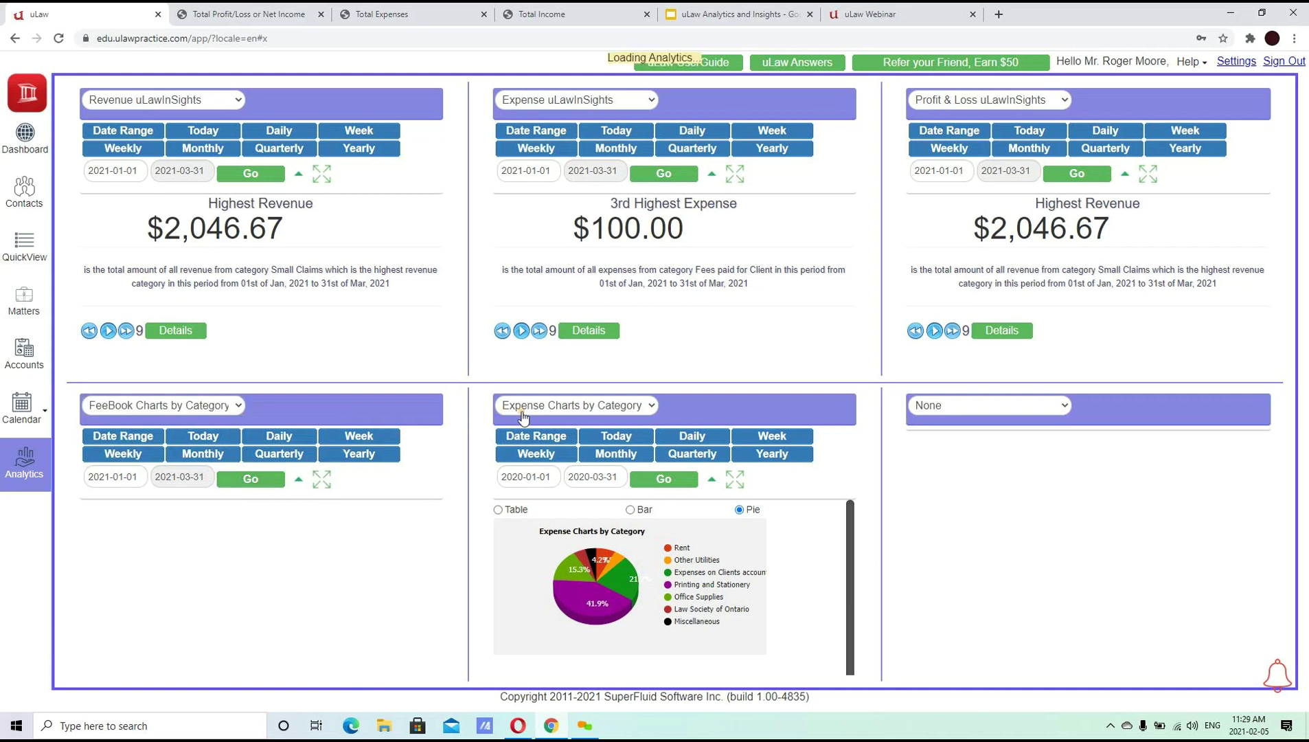
left_click(615, 406)
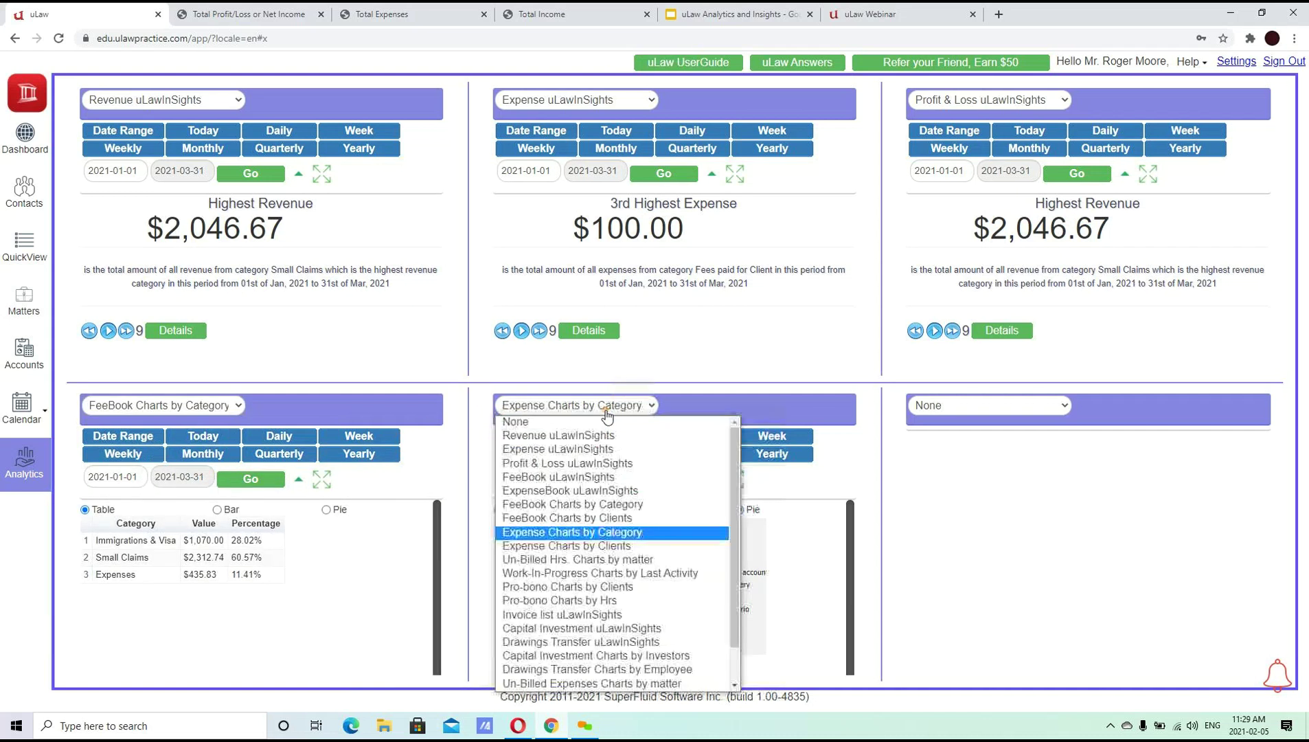
left_click(577, 517)
left_click(568, 407)
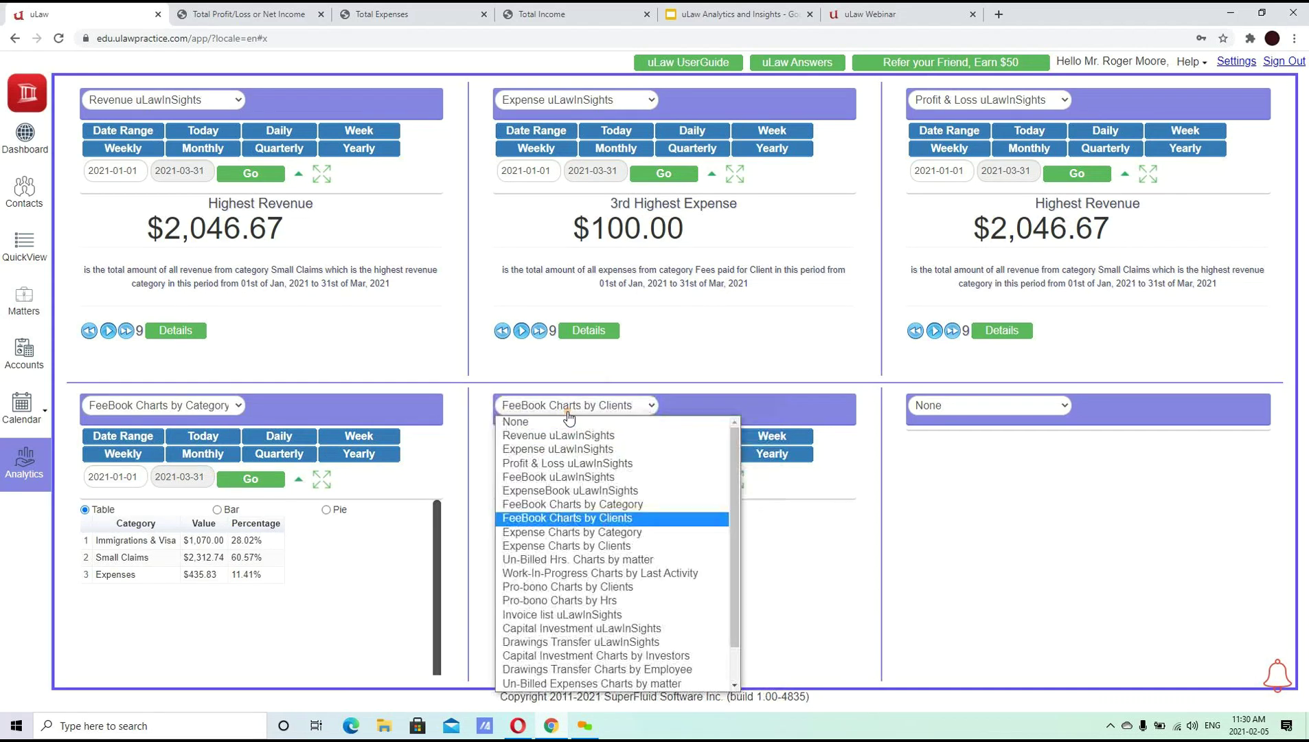
left_click(569, 506)
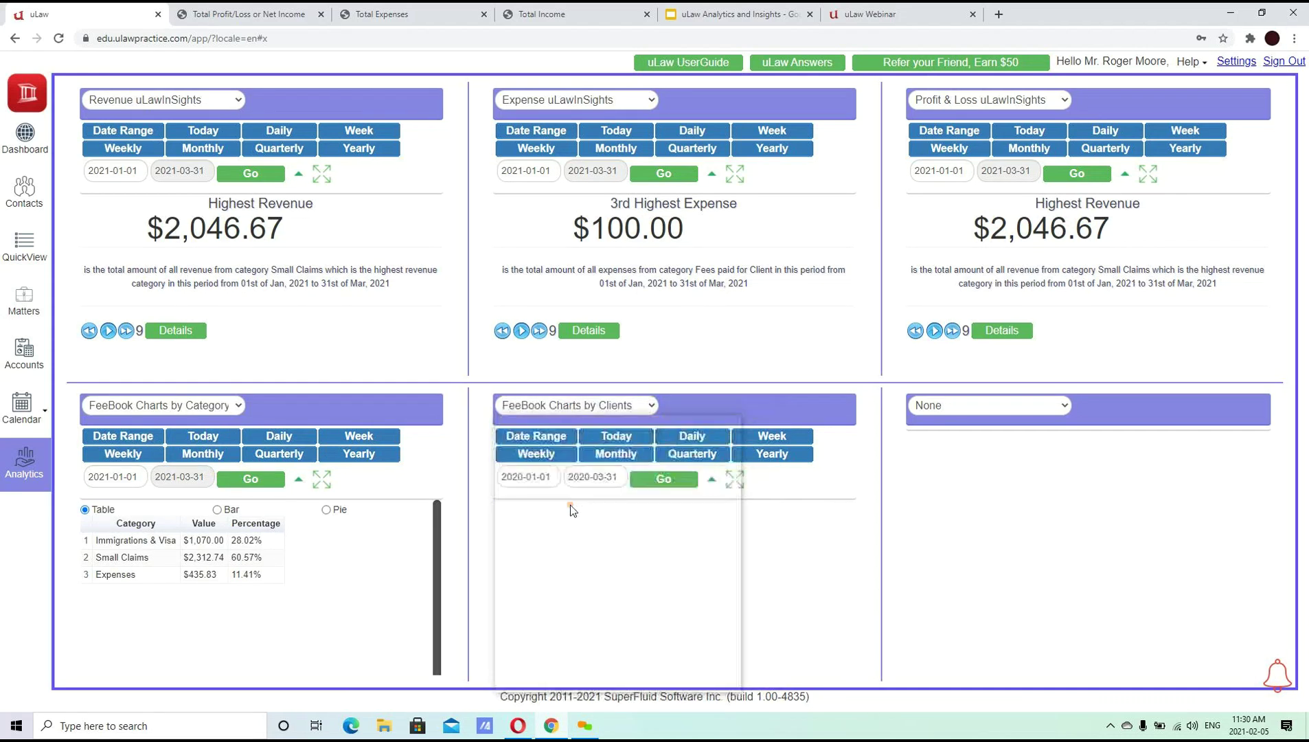
left_click(672, 483)
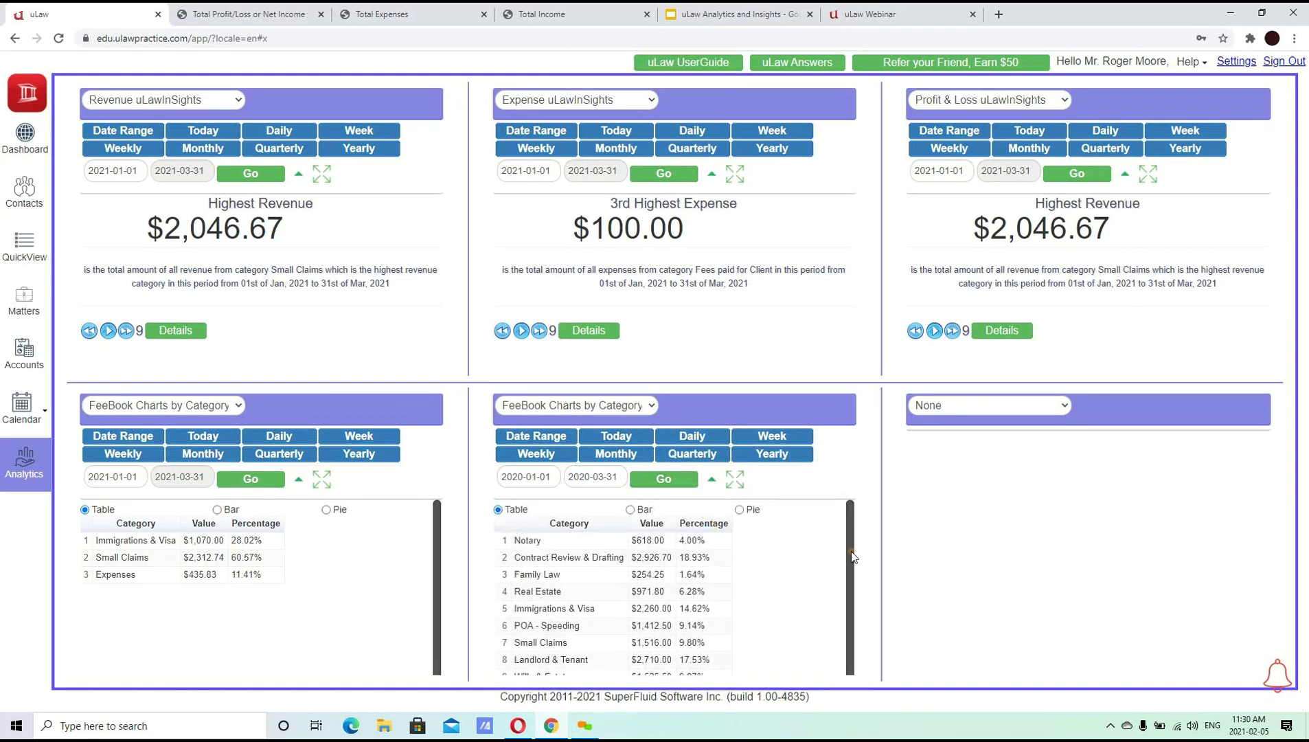
left_click_drag(851, 557, 852, 596)
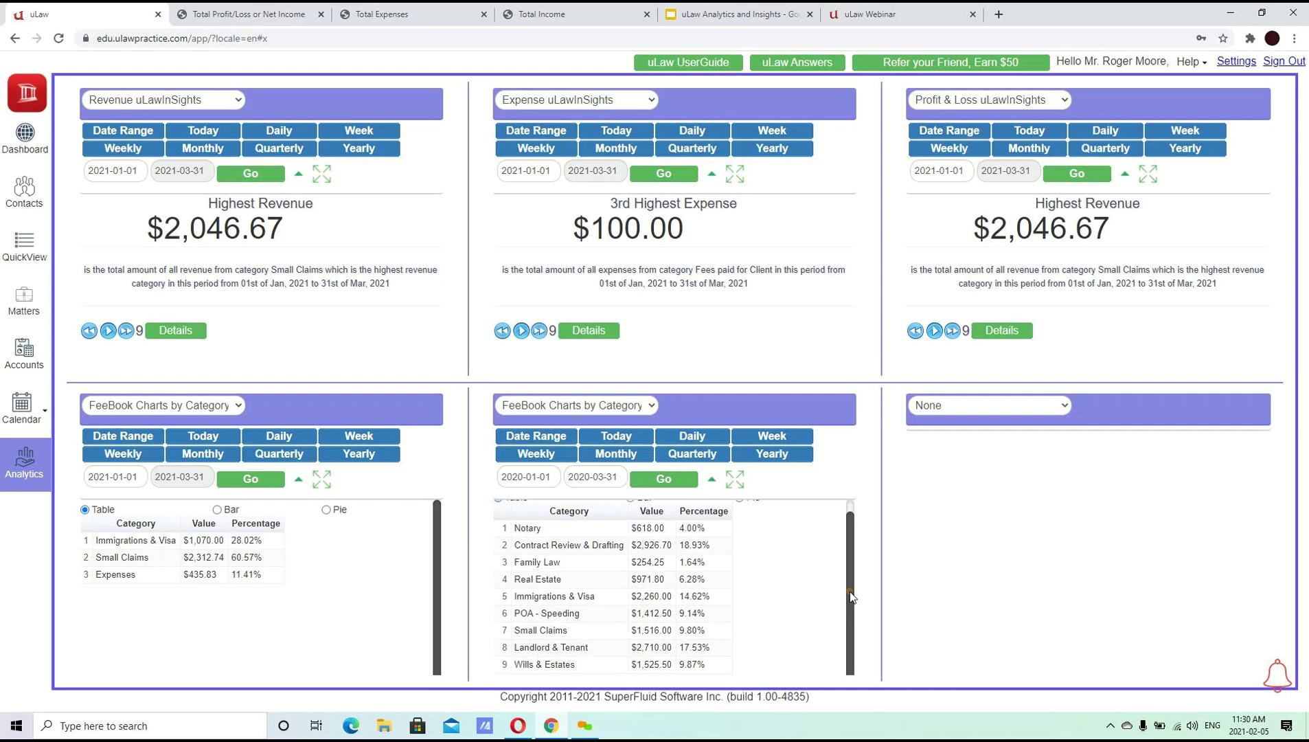
left_click_drag(850, 592, 858, 514)
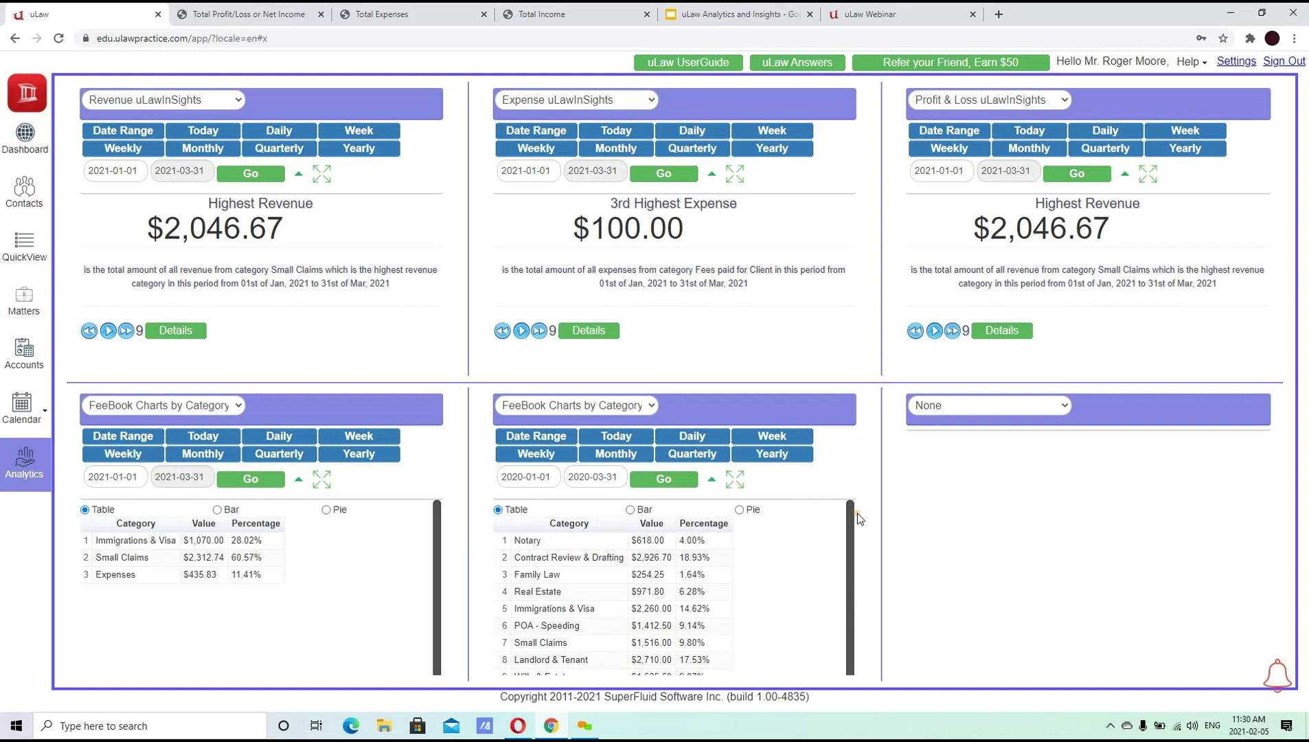
- From Accounts, open Document Generation > Fee Book, then cancel it without generating
left_click(24, 352)
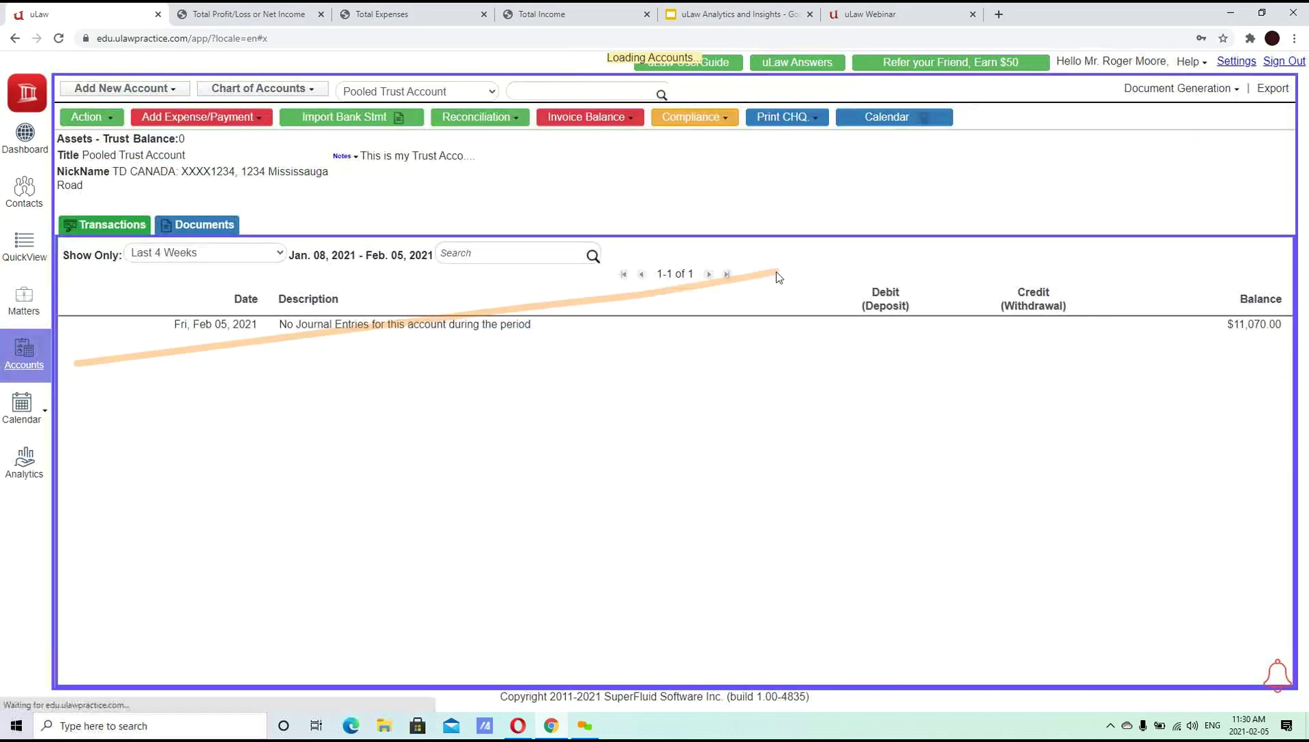
left_click(1181, 88)
mouse_move(1141, 219)
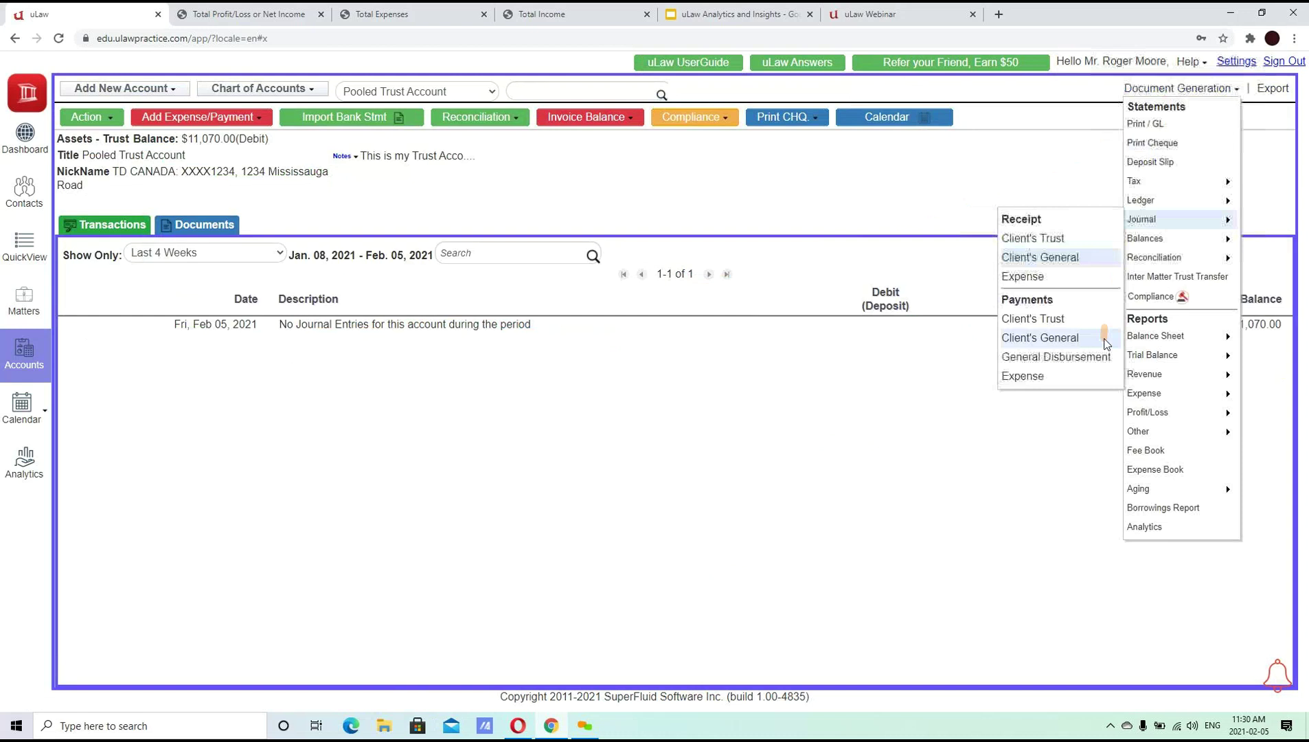
mouse_move(1140, 404)
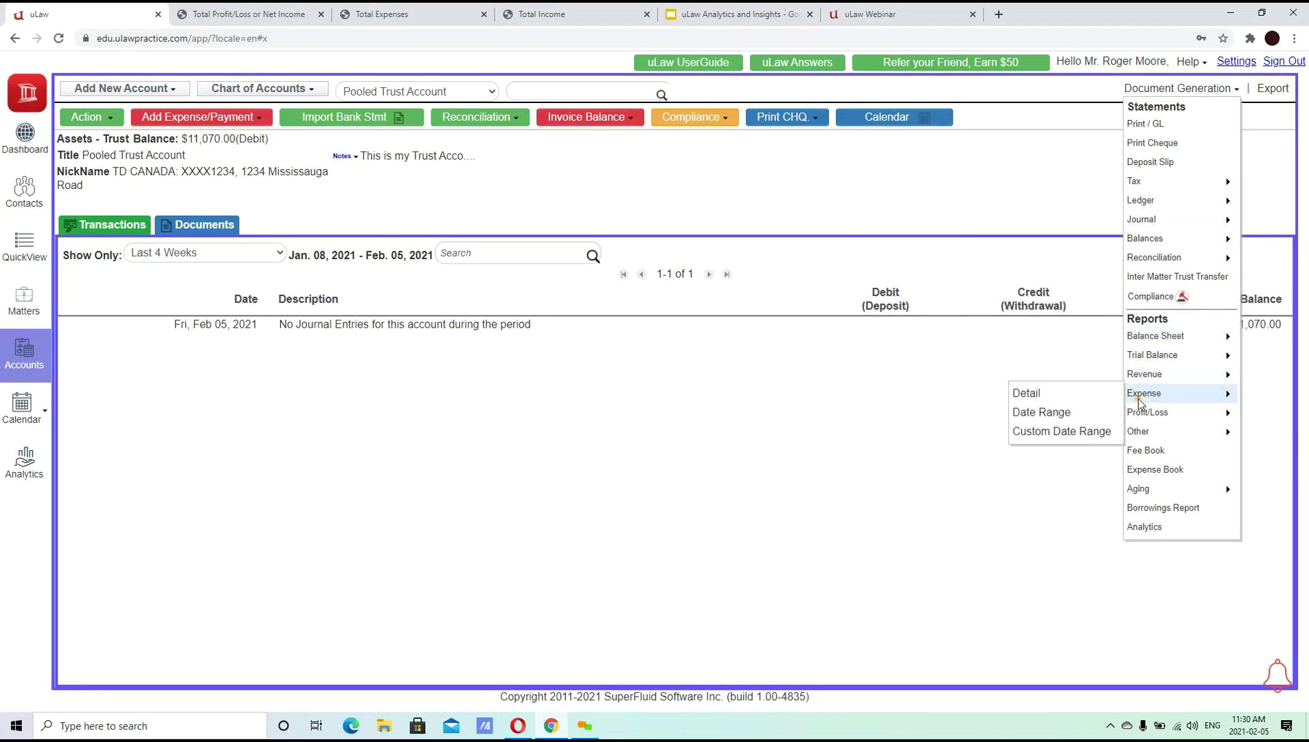
left_click(1161, 455)
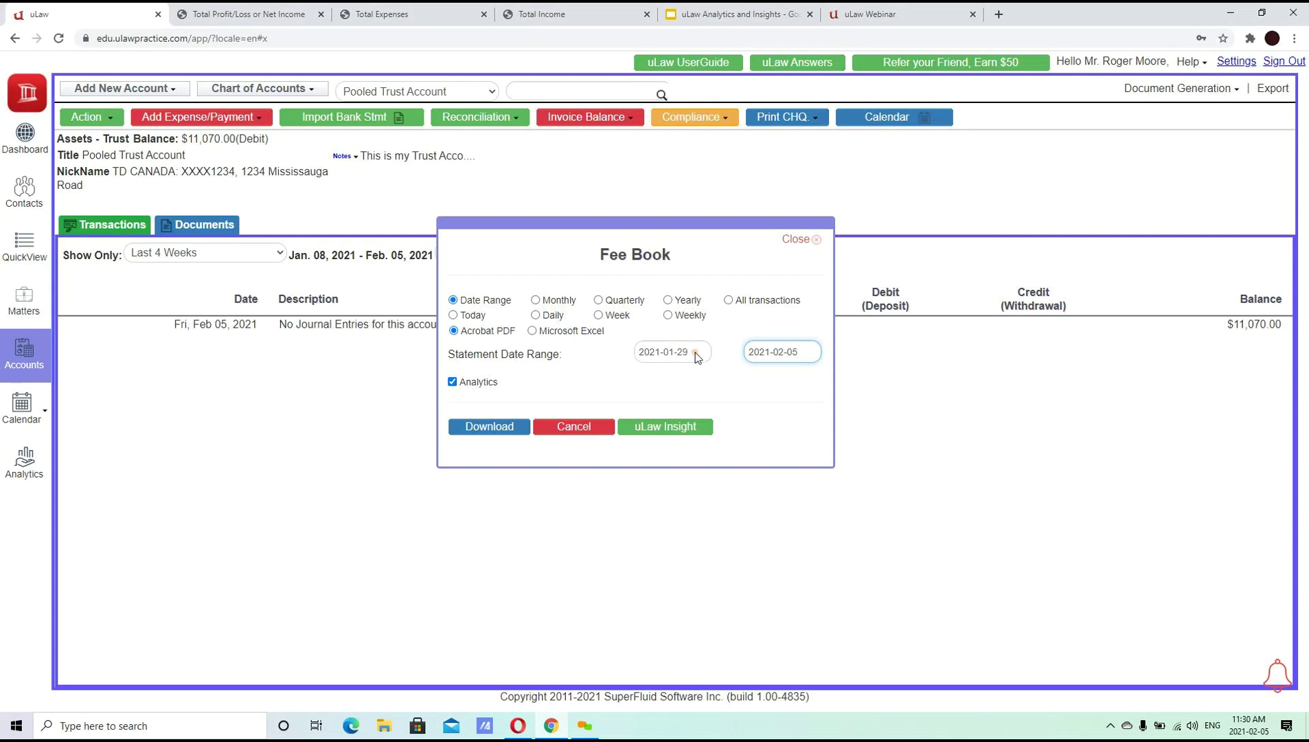
right_click(589, 426)
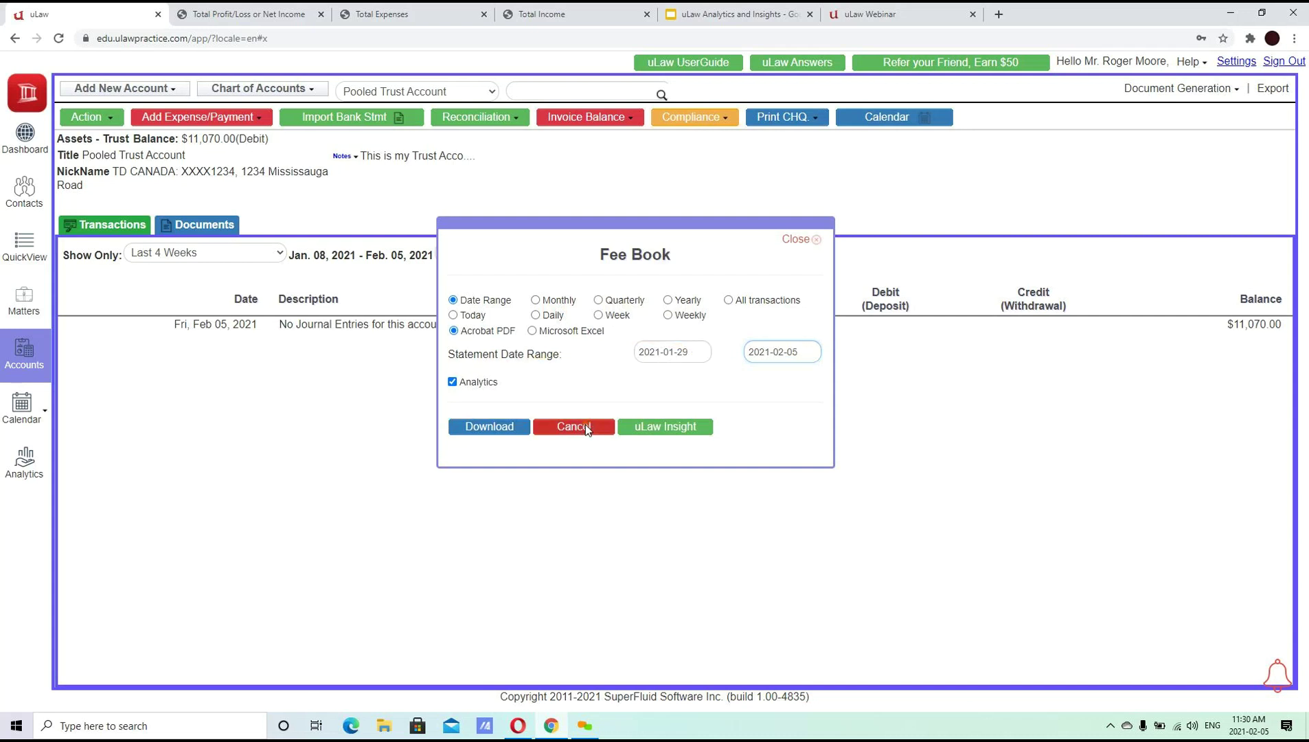
left_click(530, 453)
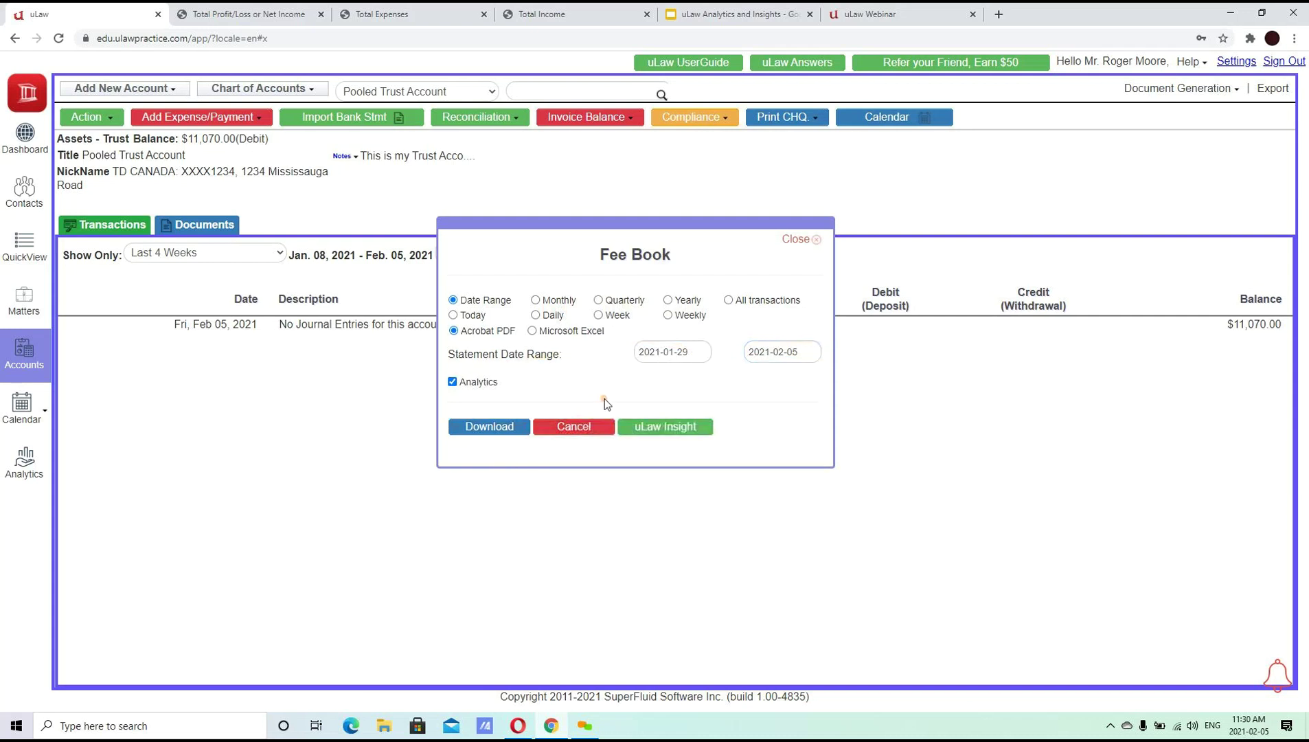
left_click(582, 429)
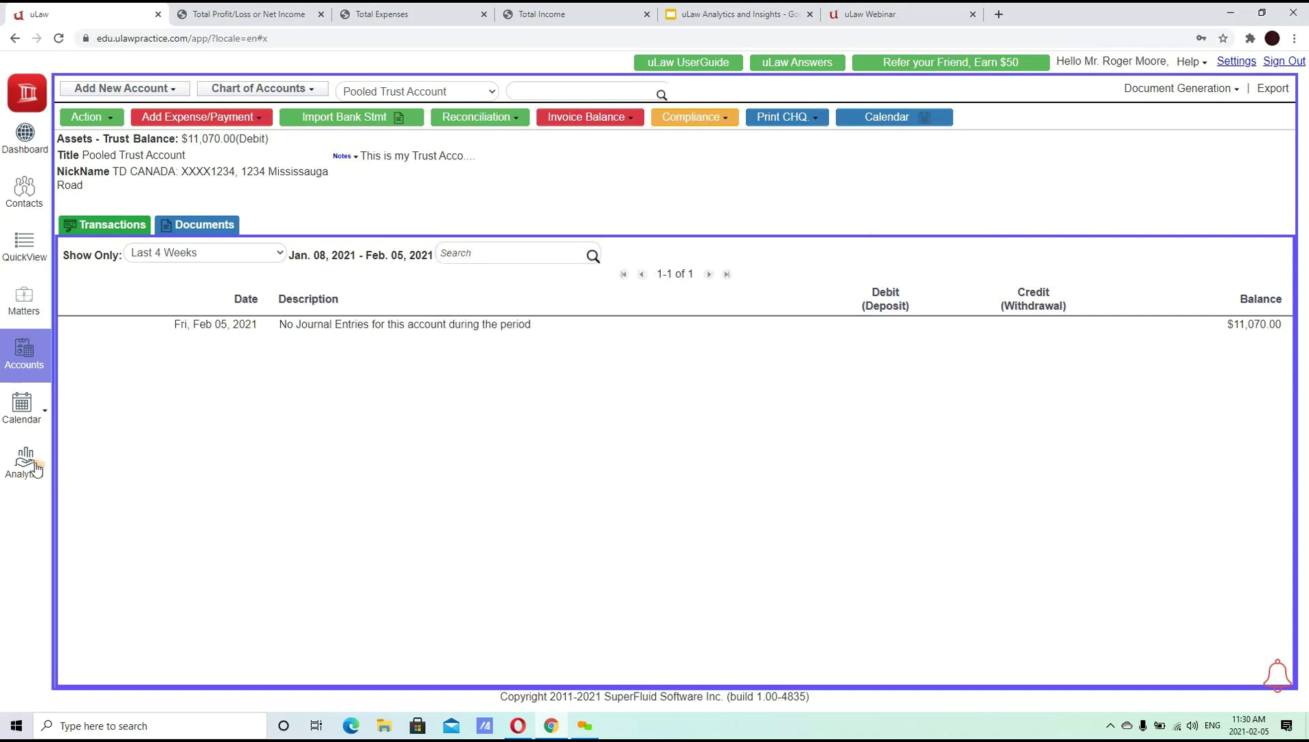
- Return to Analytics and open the chart-type dropdown of the empty bottom-right panel
left_click(27, 466)
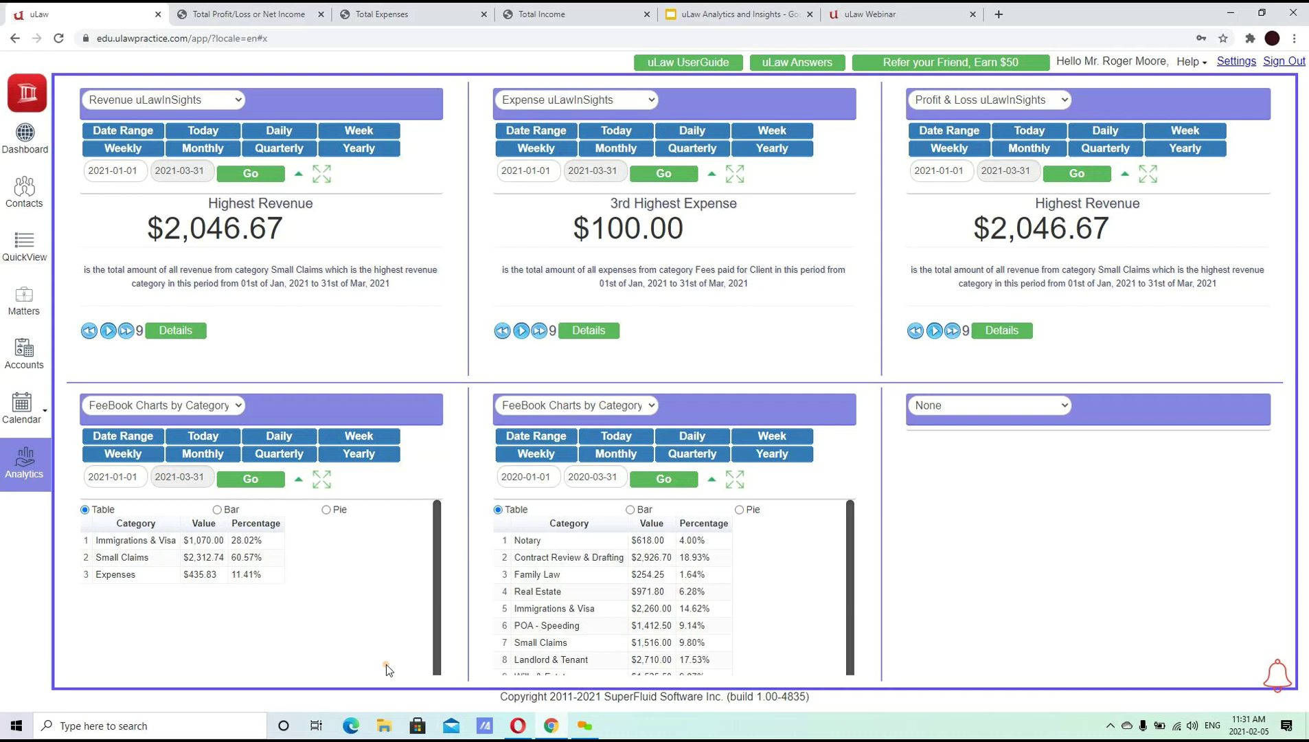
left_click(994, 406)
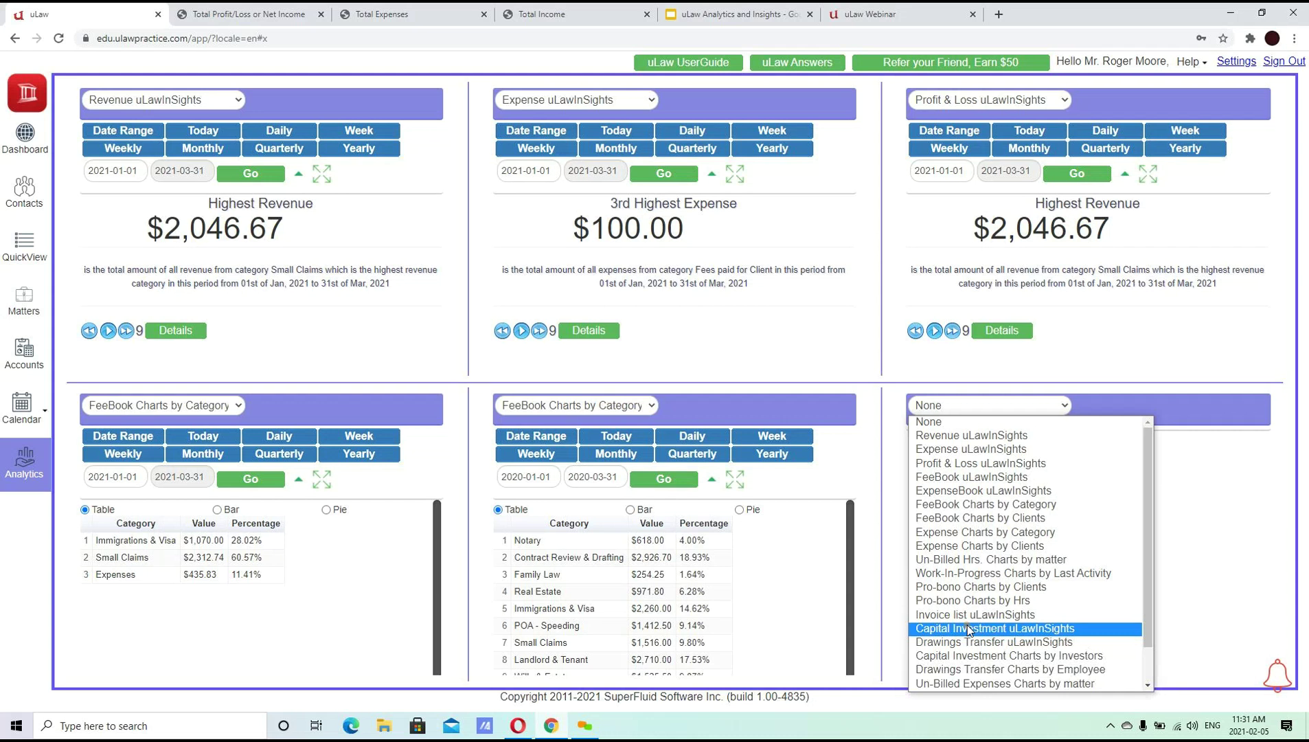
- Load Pro-bono Charts by Clients, Quarterly 2021-01-01 to 2021-03-31, in the bottom-right panel
left_click(967, 589)
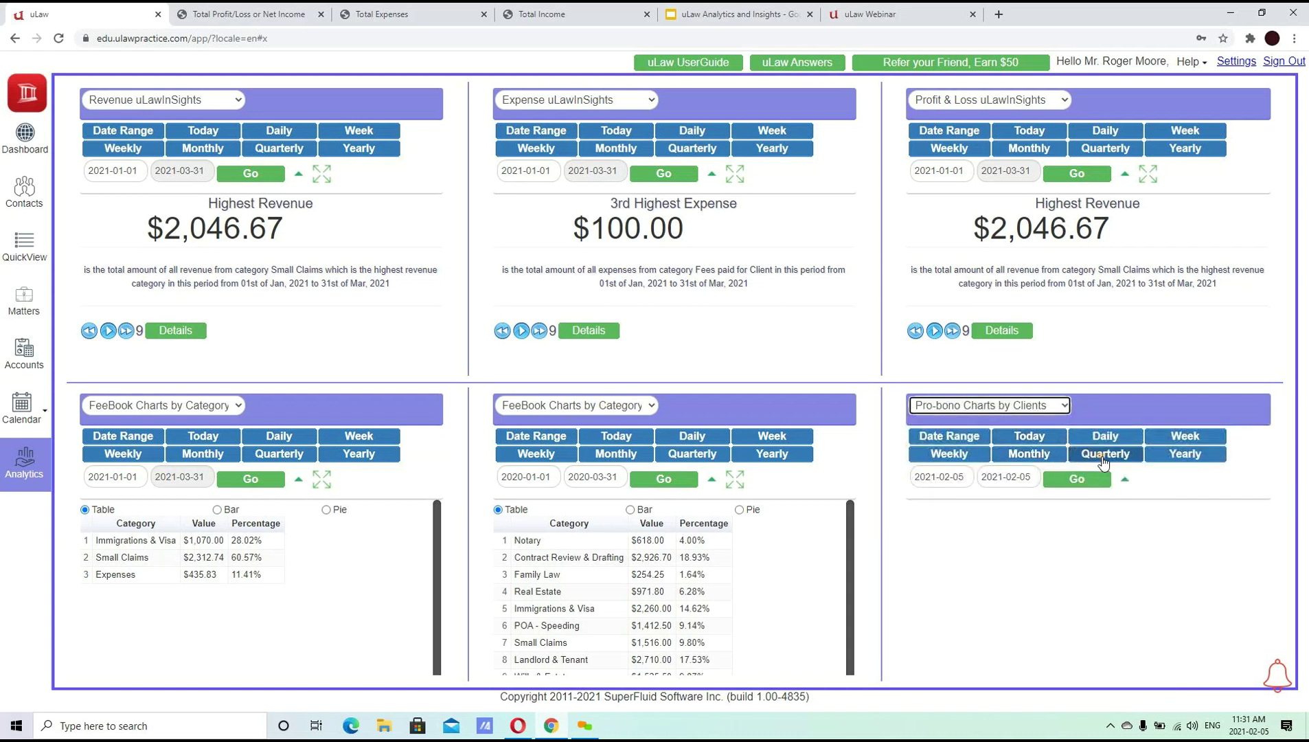
left_click(1121, 461)
left_click(1095, 484)
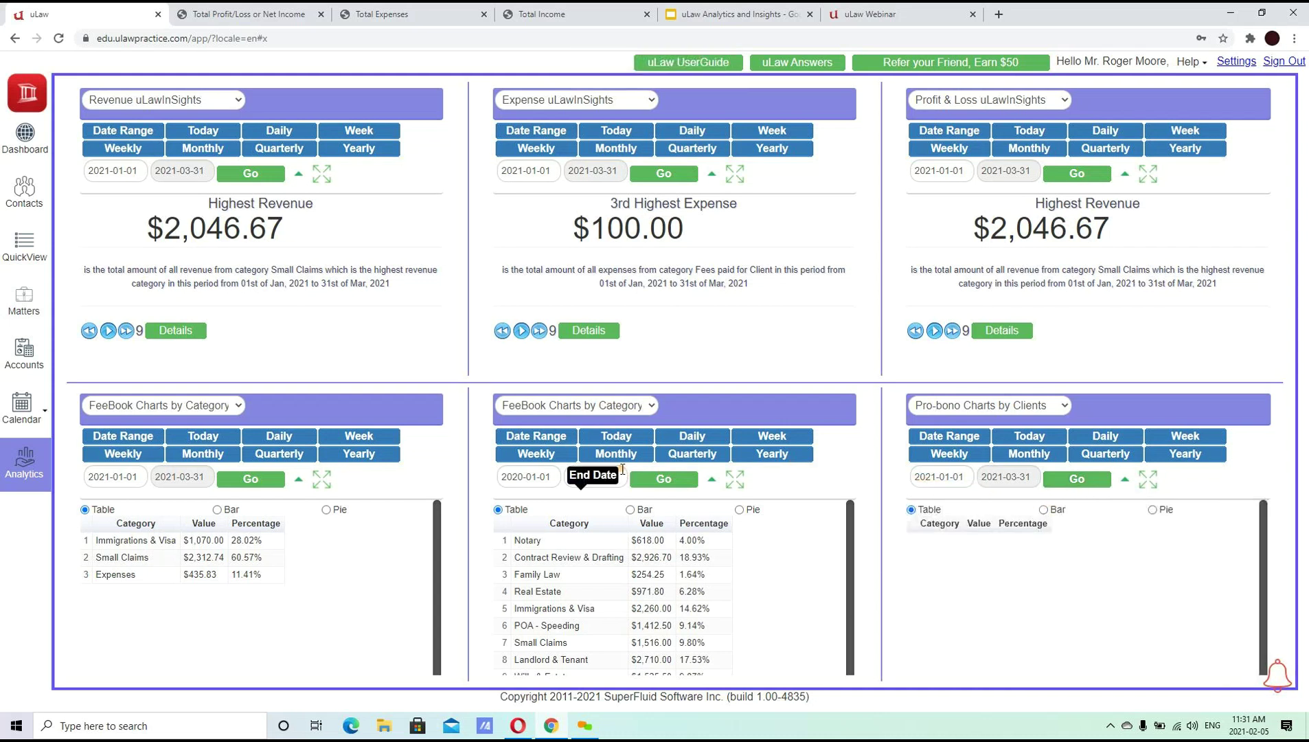
- Load Pro-bono Charts by Clients for Q1 2020 in the middle panel, previewing Pie before returning to Table
left_click(603, 405)
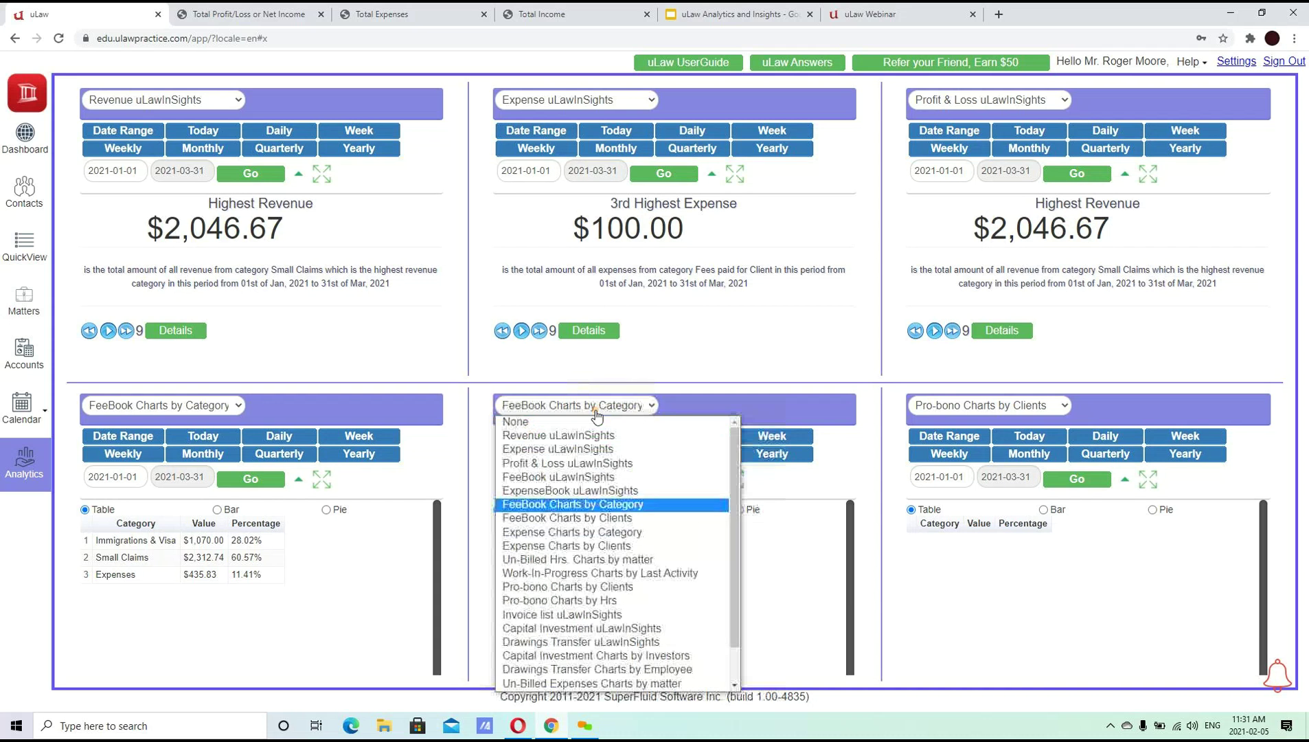
left_click(571, 587)
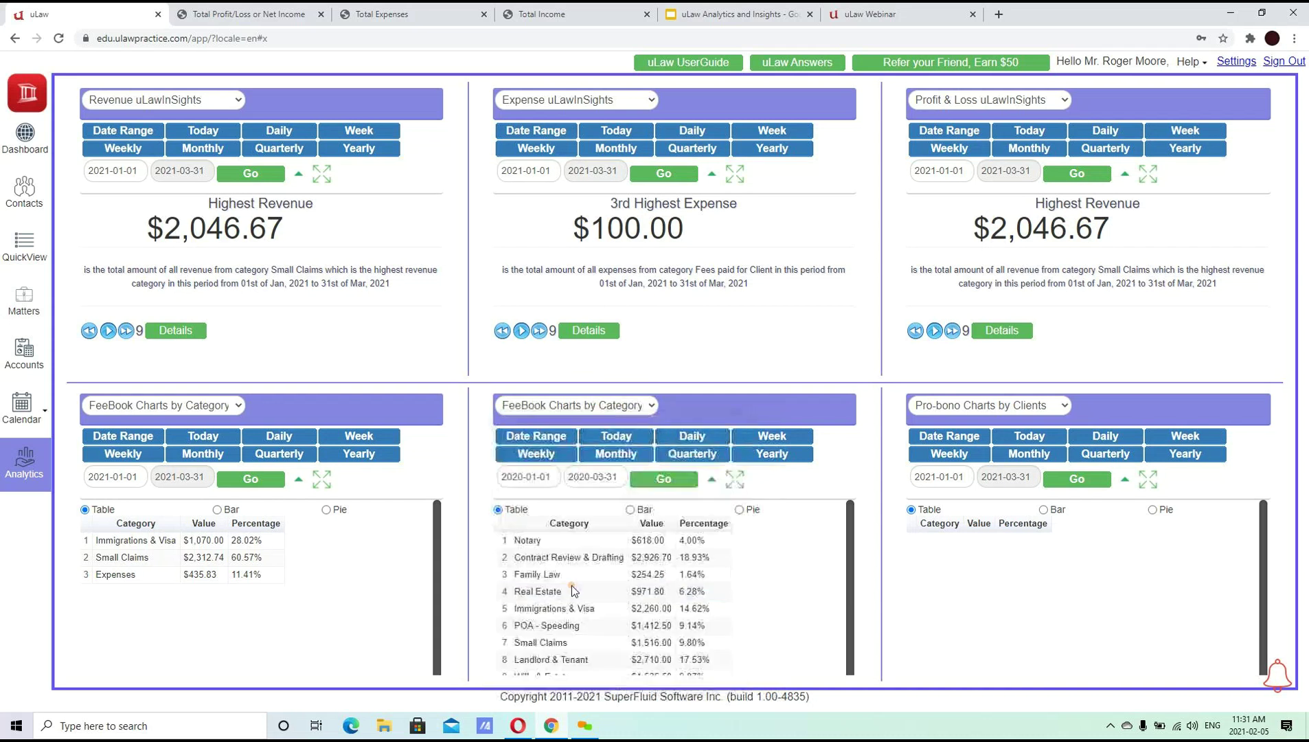
left_click(677, 479)
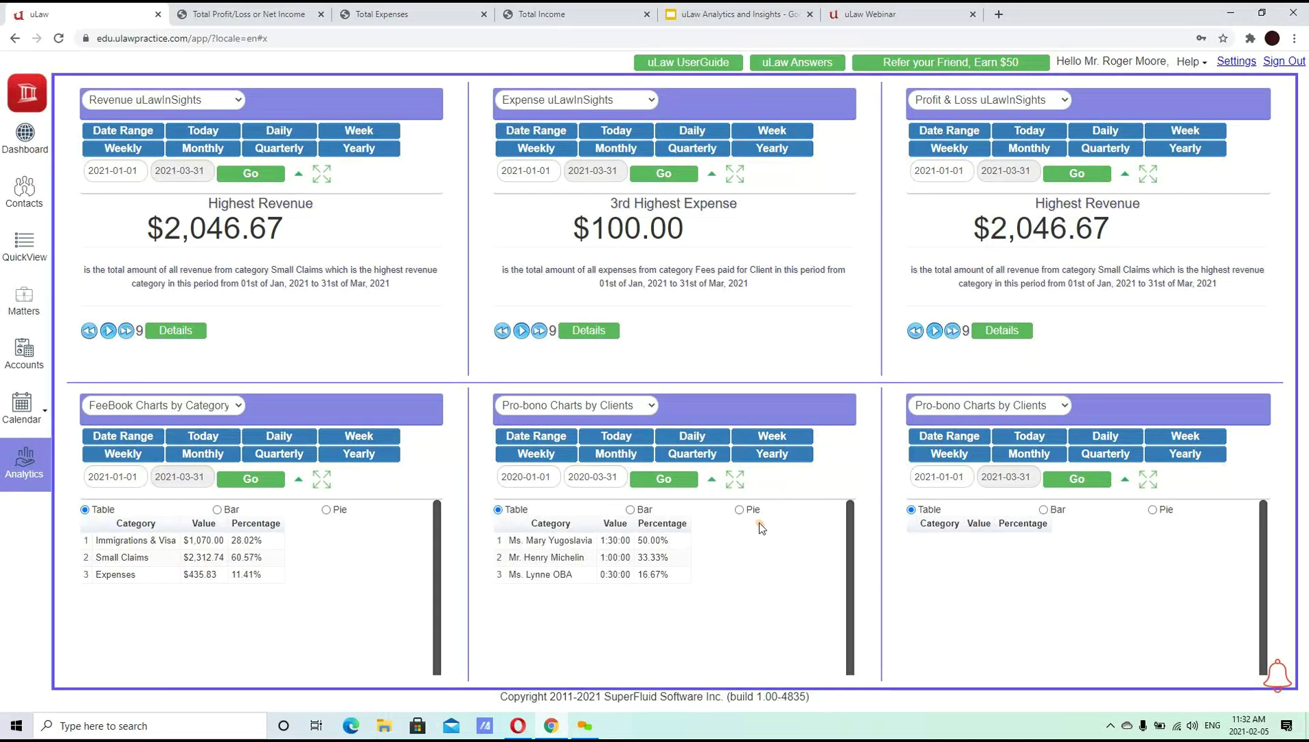
left_click(740, 509)
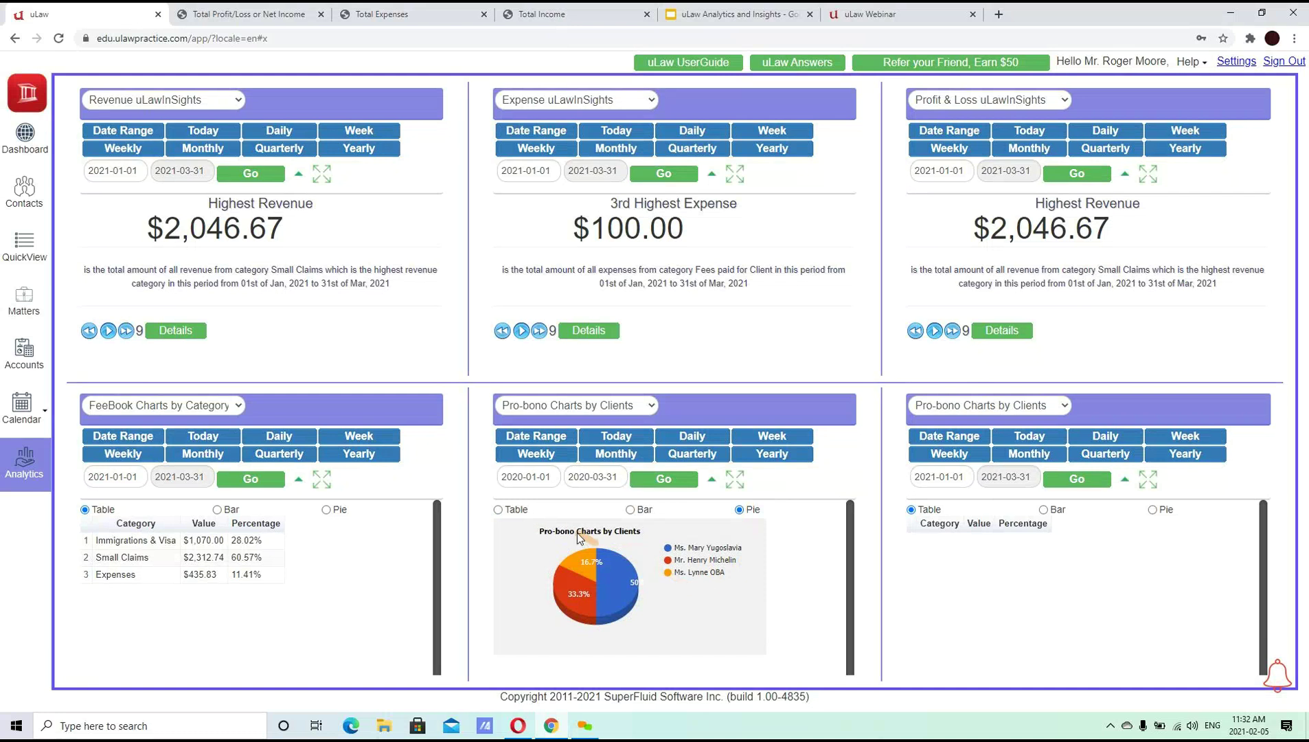
left_click(516, 513)
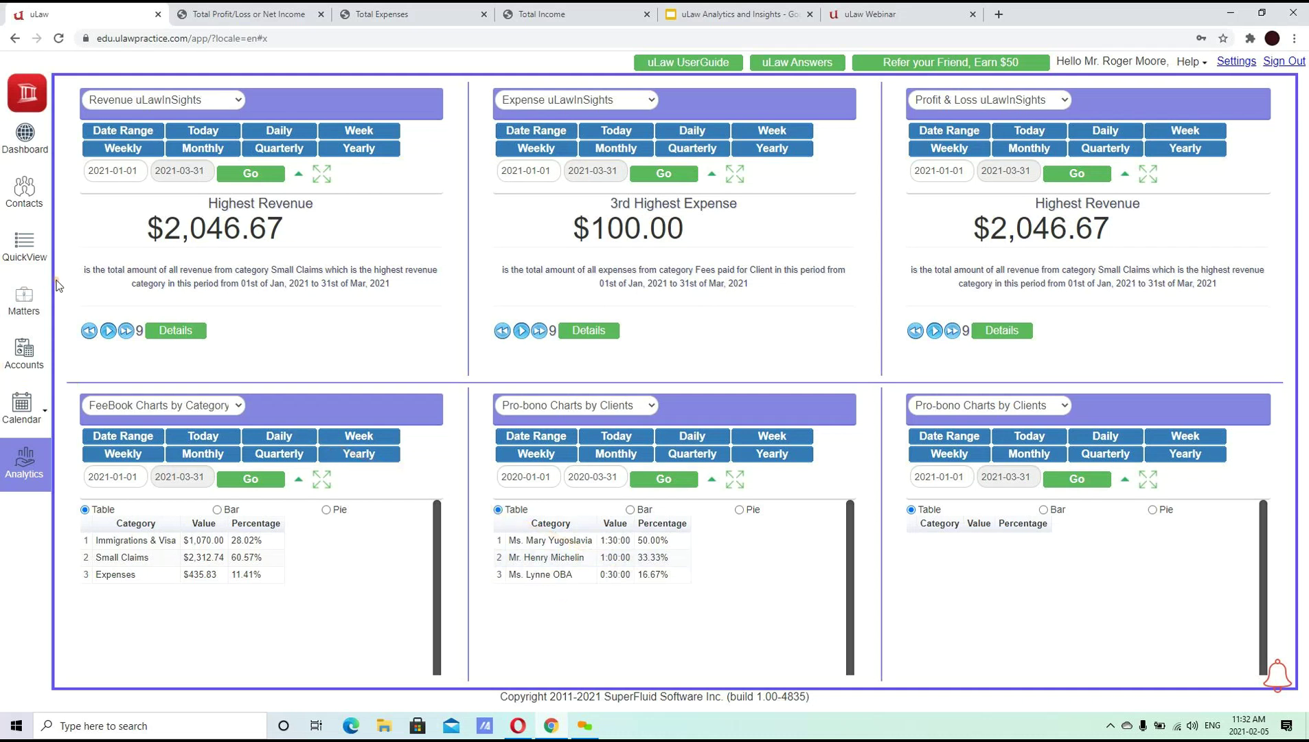
- Add a new event titled 'third meeting' to the WSIB matter
left_click(24, 309)
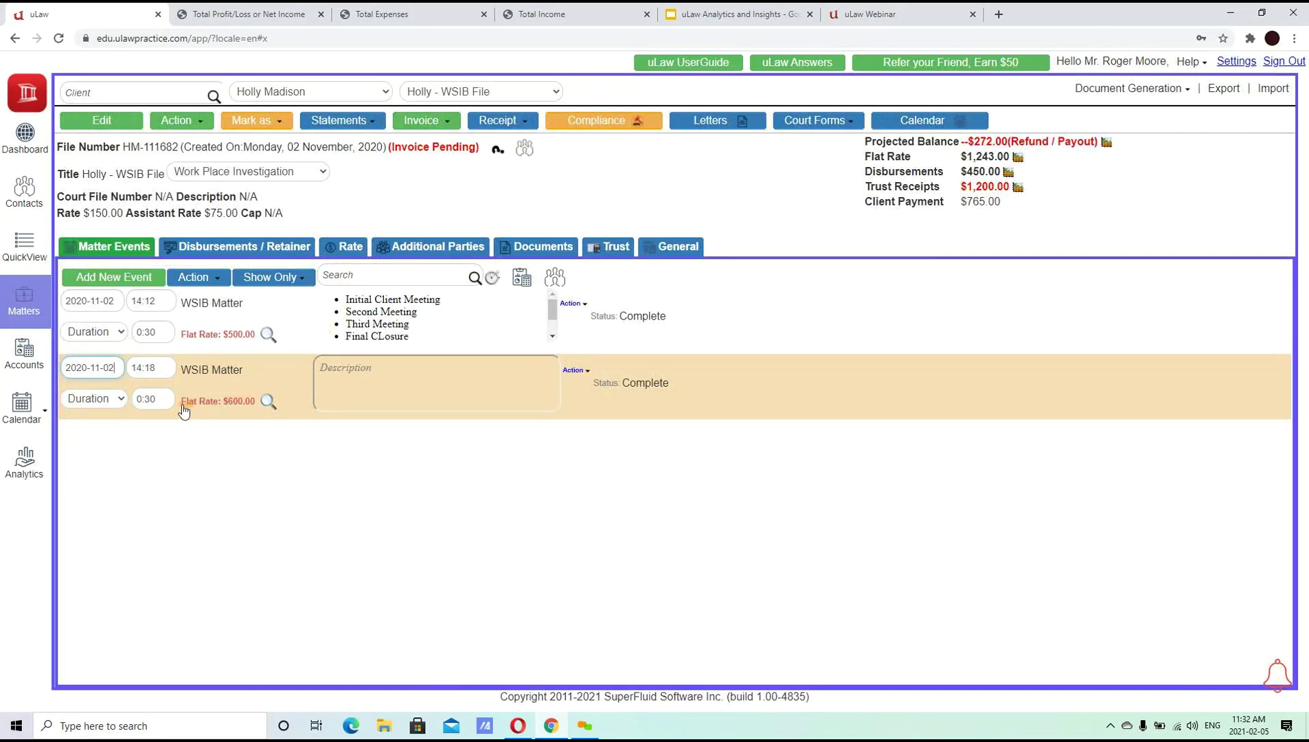
left_click(111, 277)
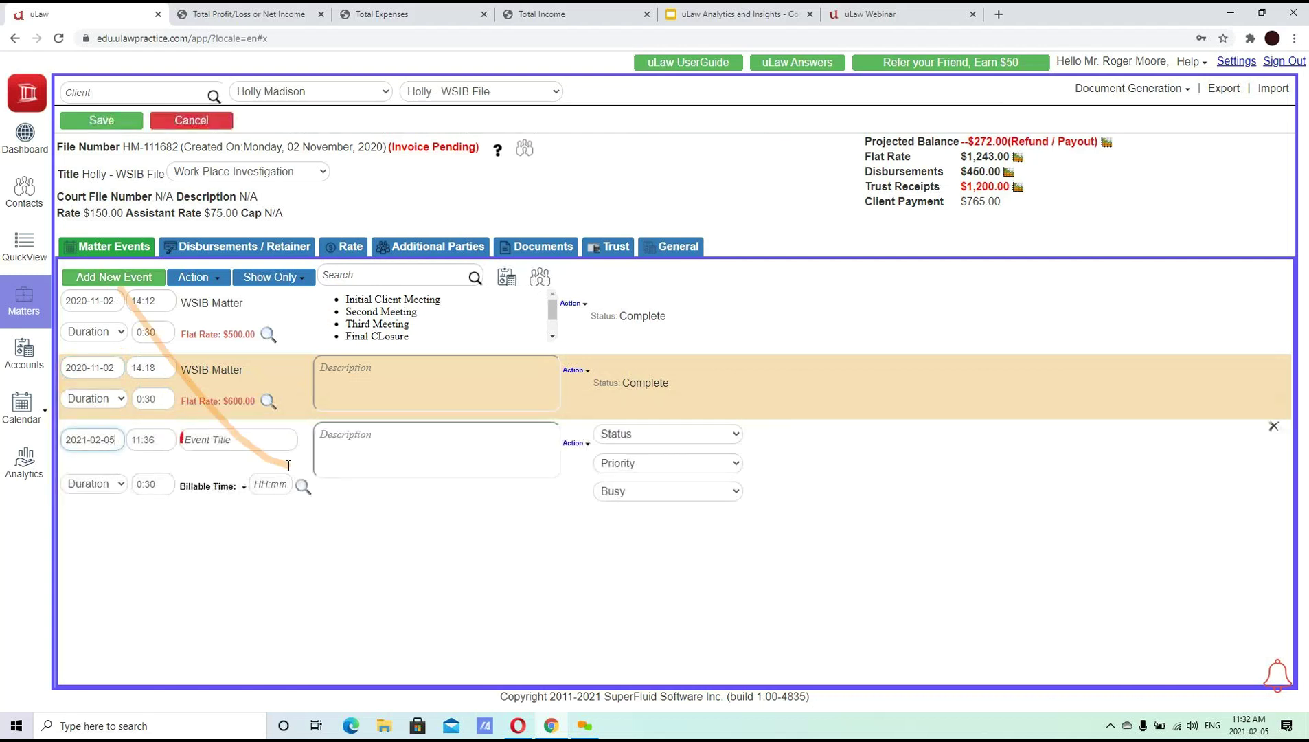
left_click(269, 437)
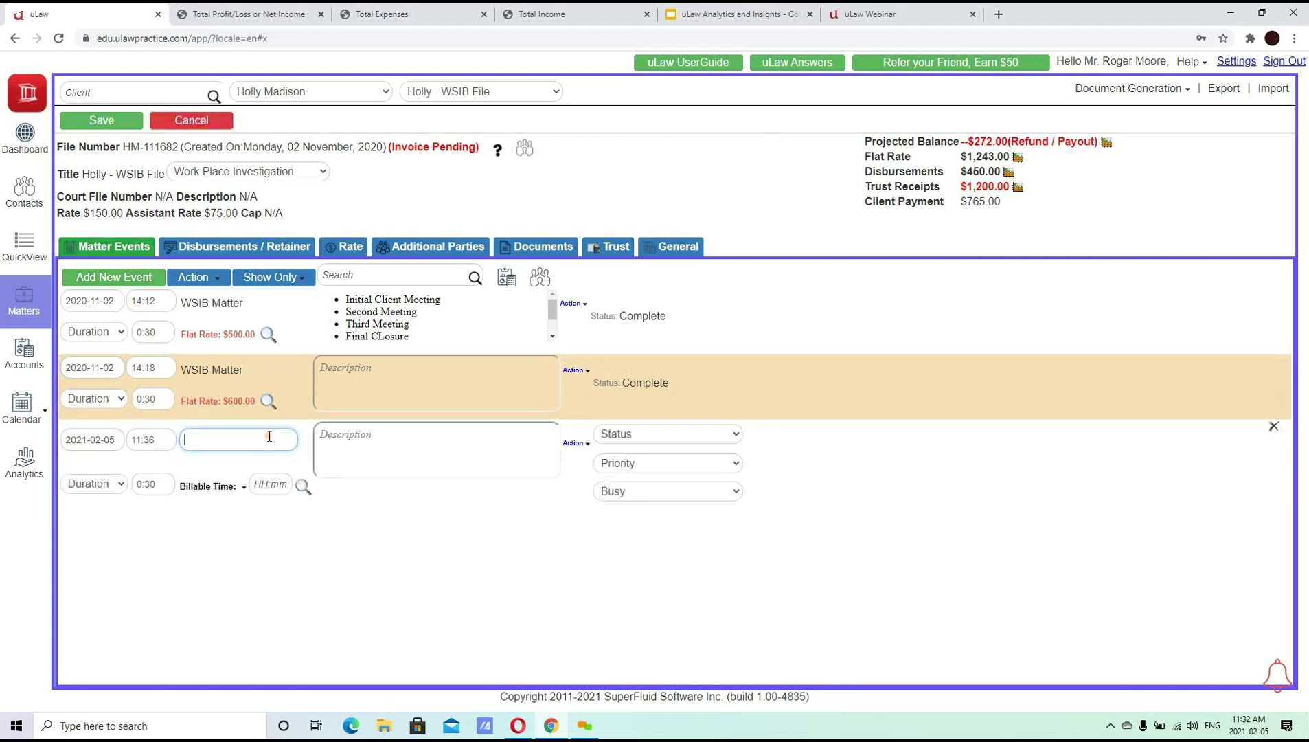
type("third meeting")
- Set the event's billable time to a flat rate
left_click(278, 484)
left_click(244, 487)
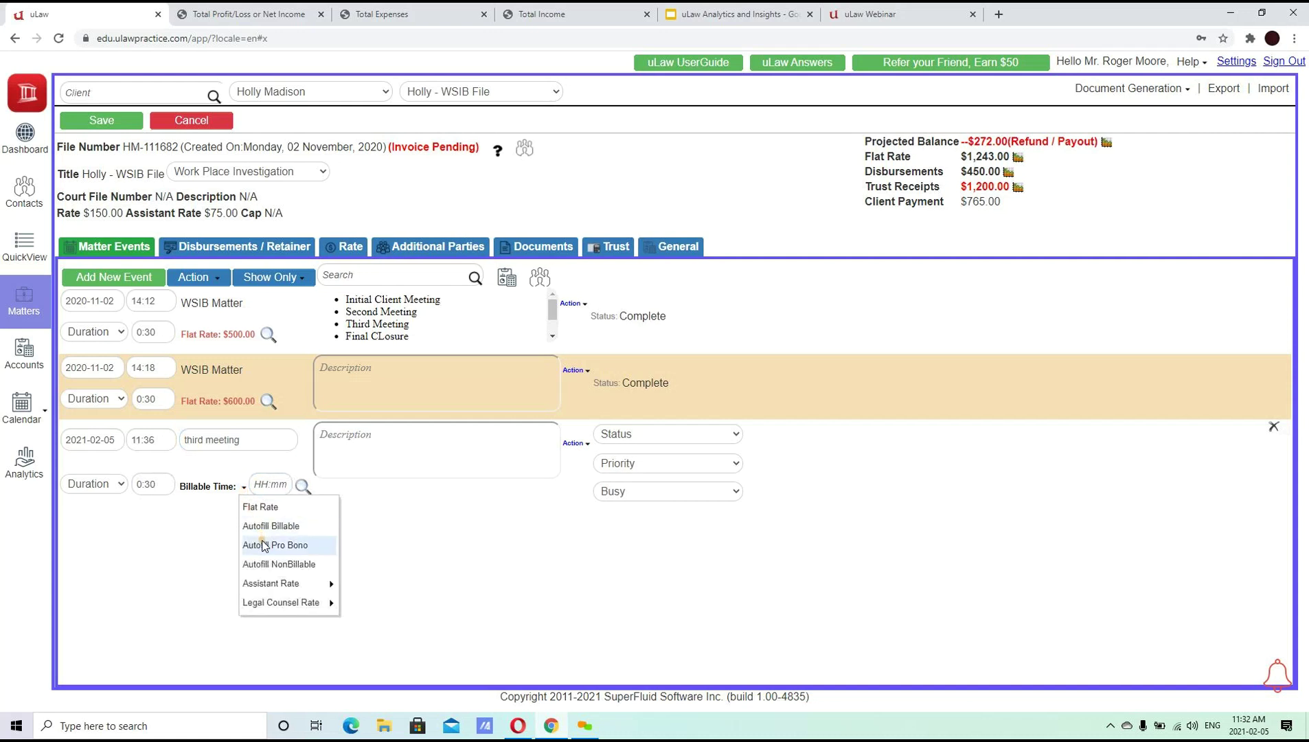
left_click(261, 506)
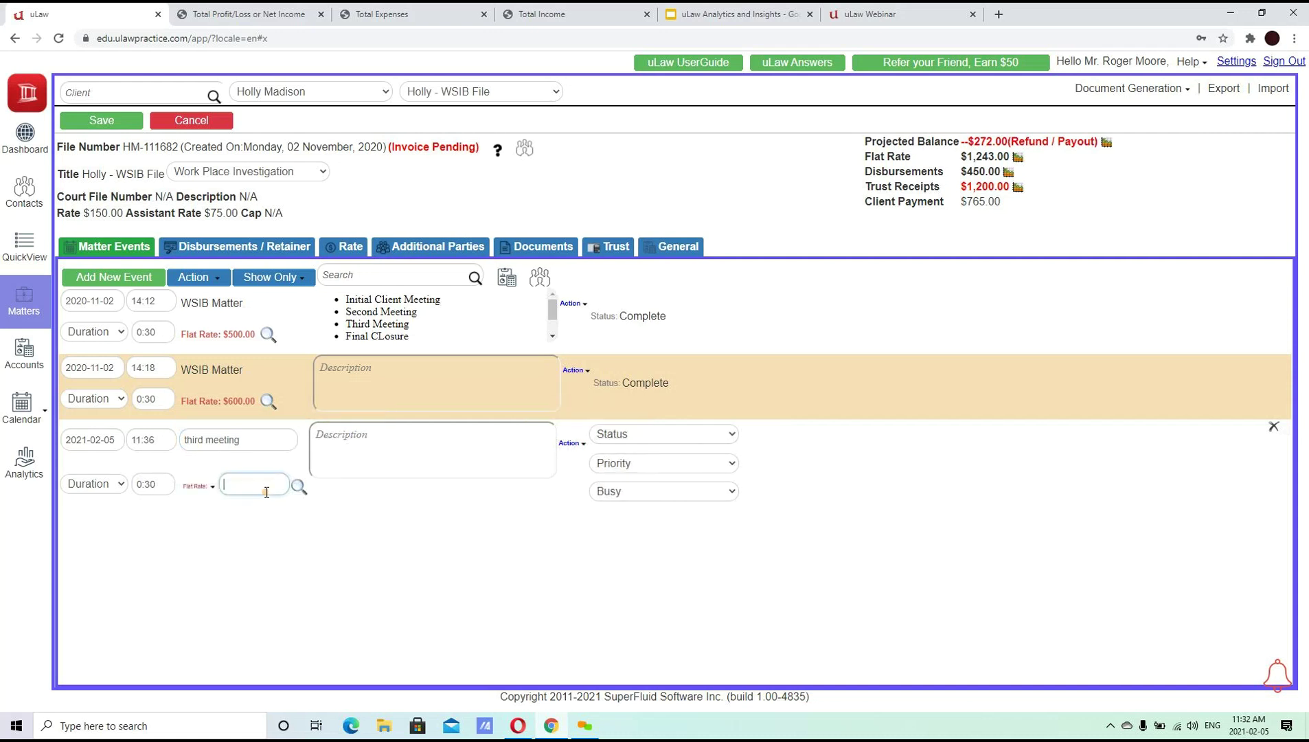
left_click(239, 544)
- Set the event's duration to 3:00, save it, and return to Analytics
left_click(152, 488)
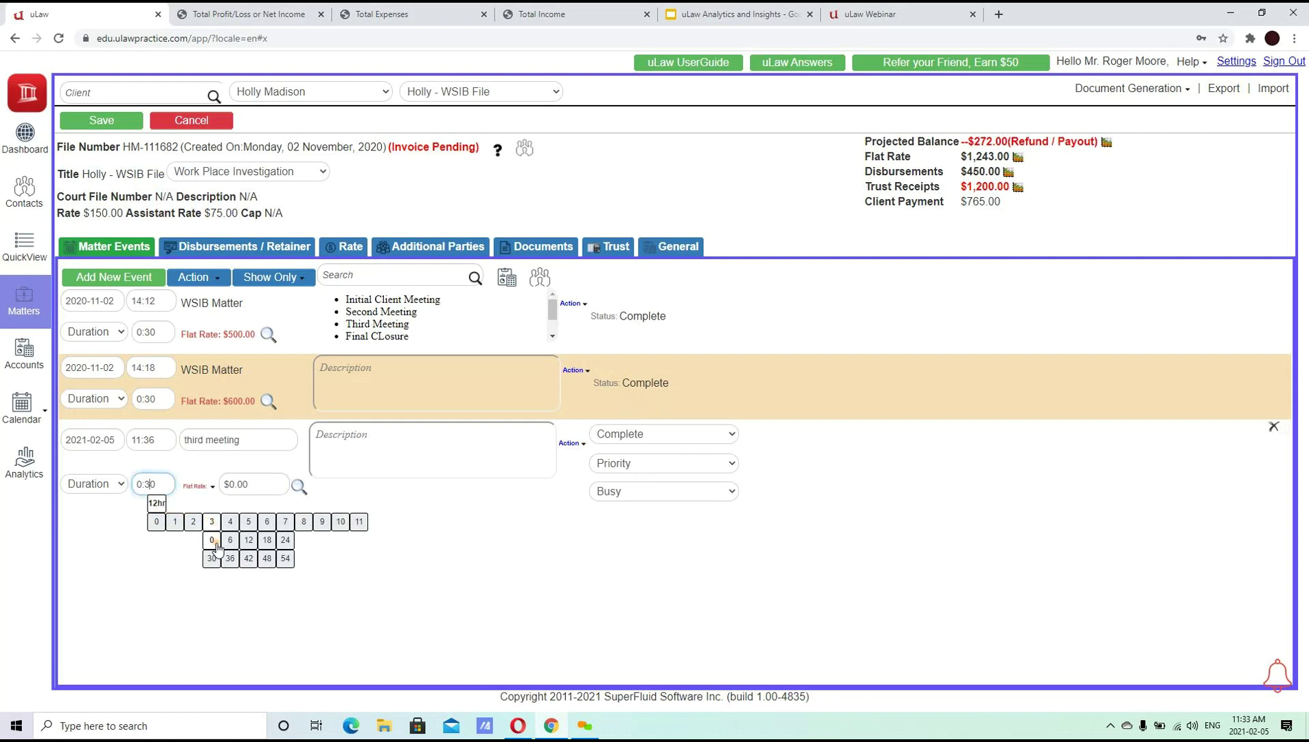
left_click(215, 542)
left_click(102, 124)
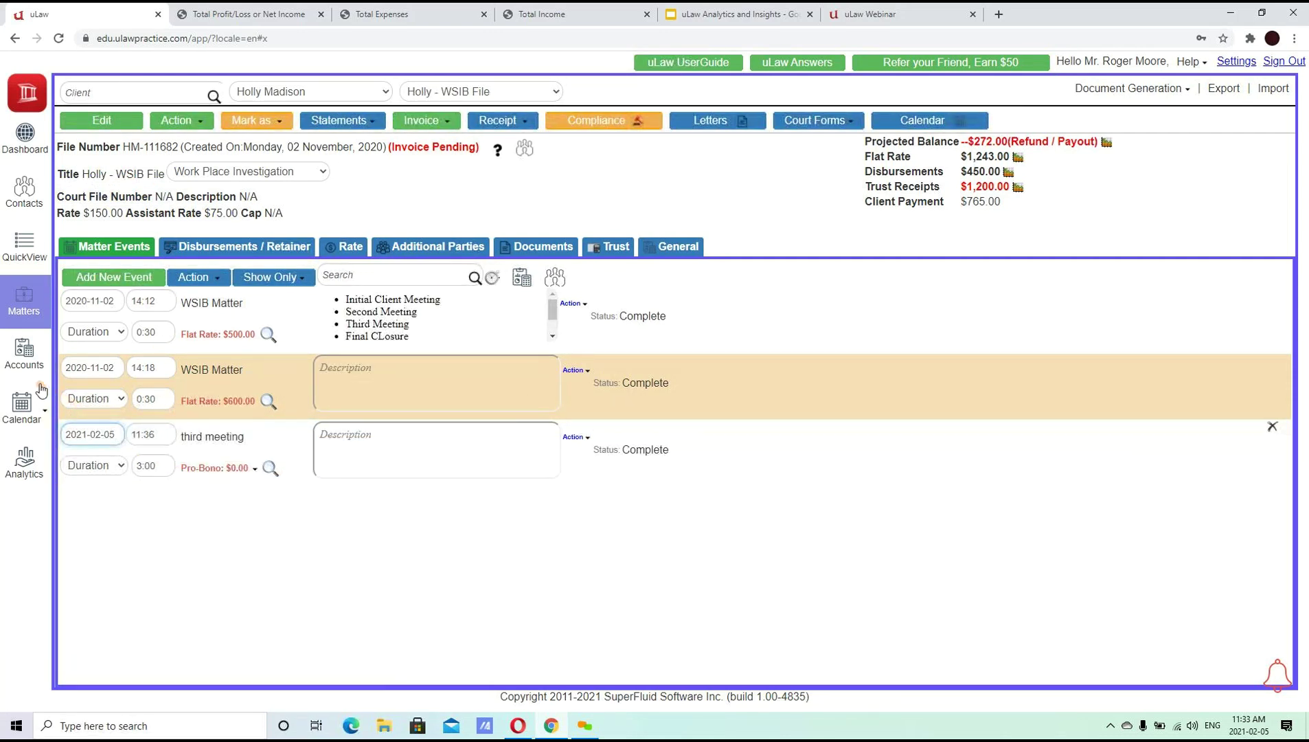
left_click(20, 477)
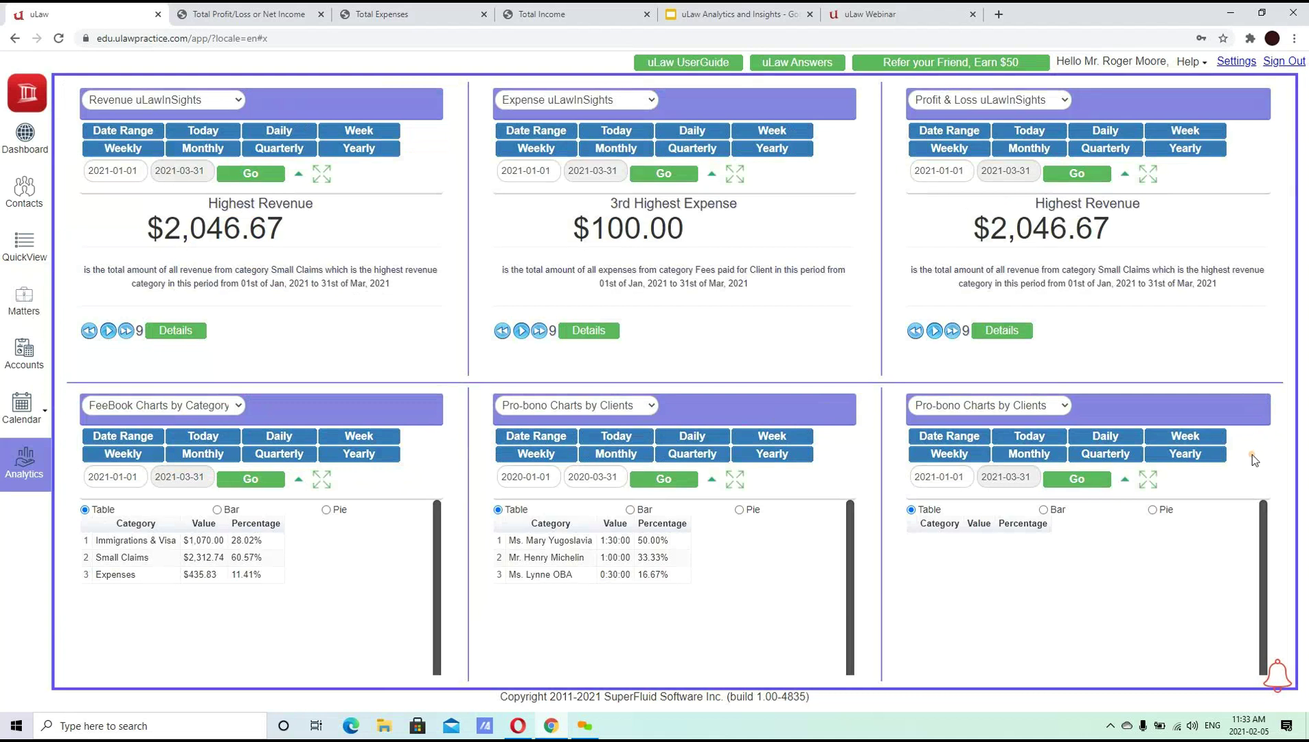
- Reload the bottom-right pro-bono panel to show one client at 3:00:00, previewing Bar and Pie before Table
left_click(1077, 479)
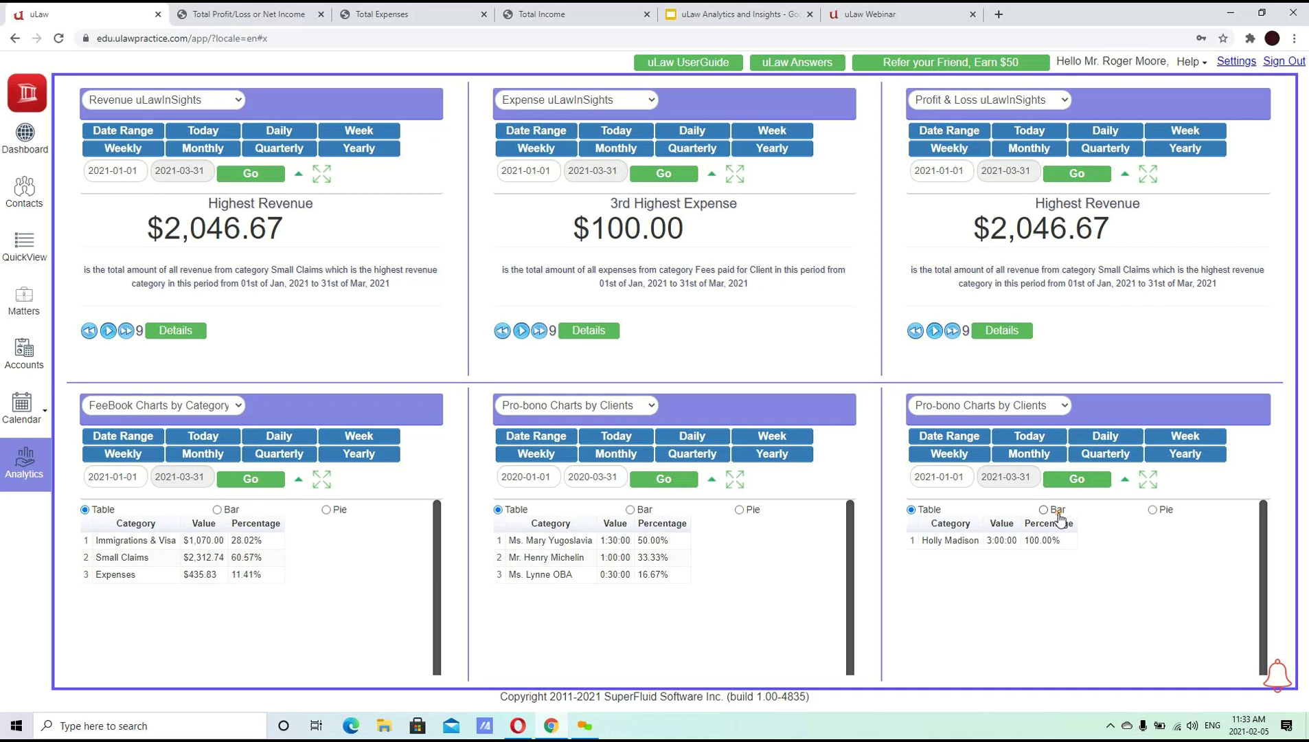
left_click(1059, 517)
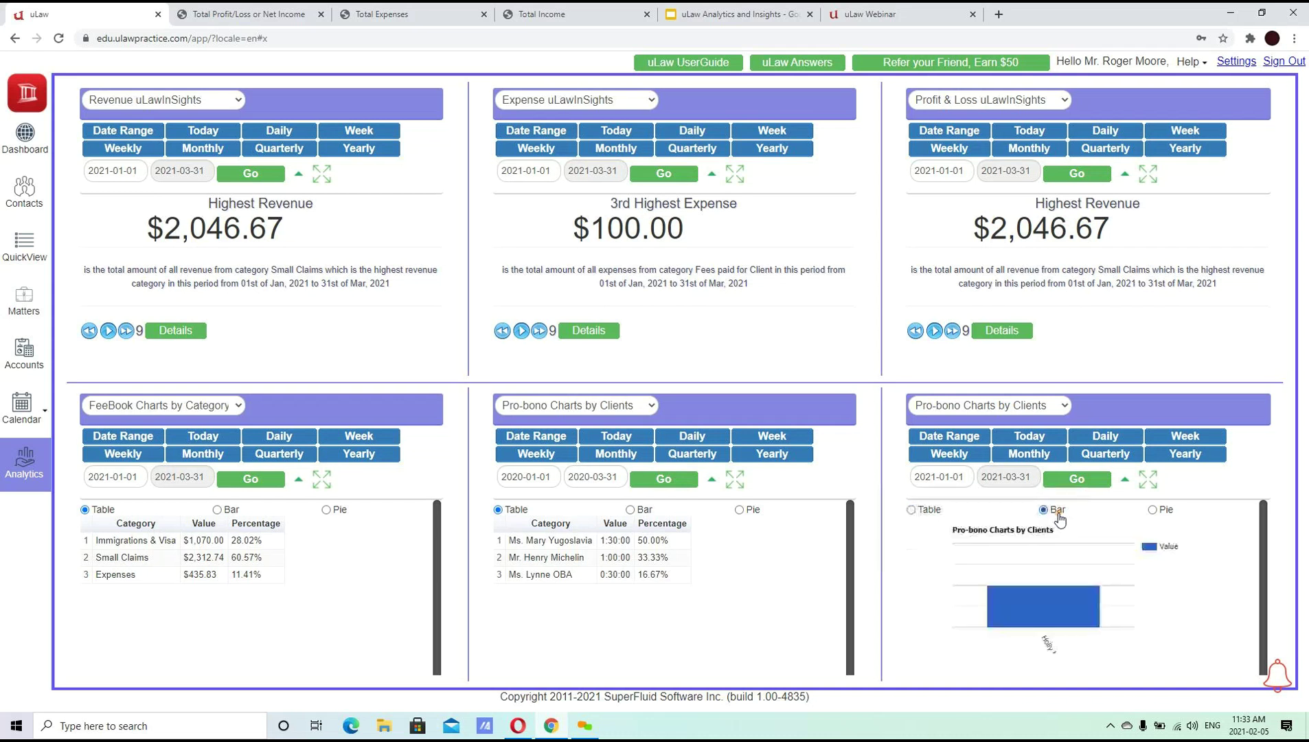
left_click(1167, 517)
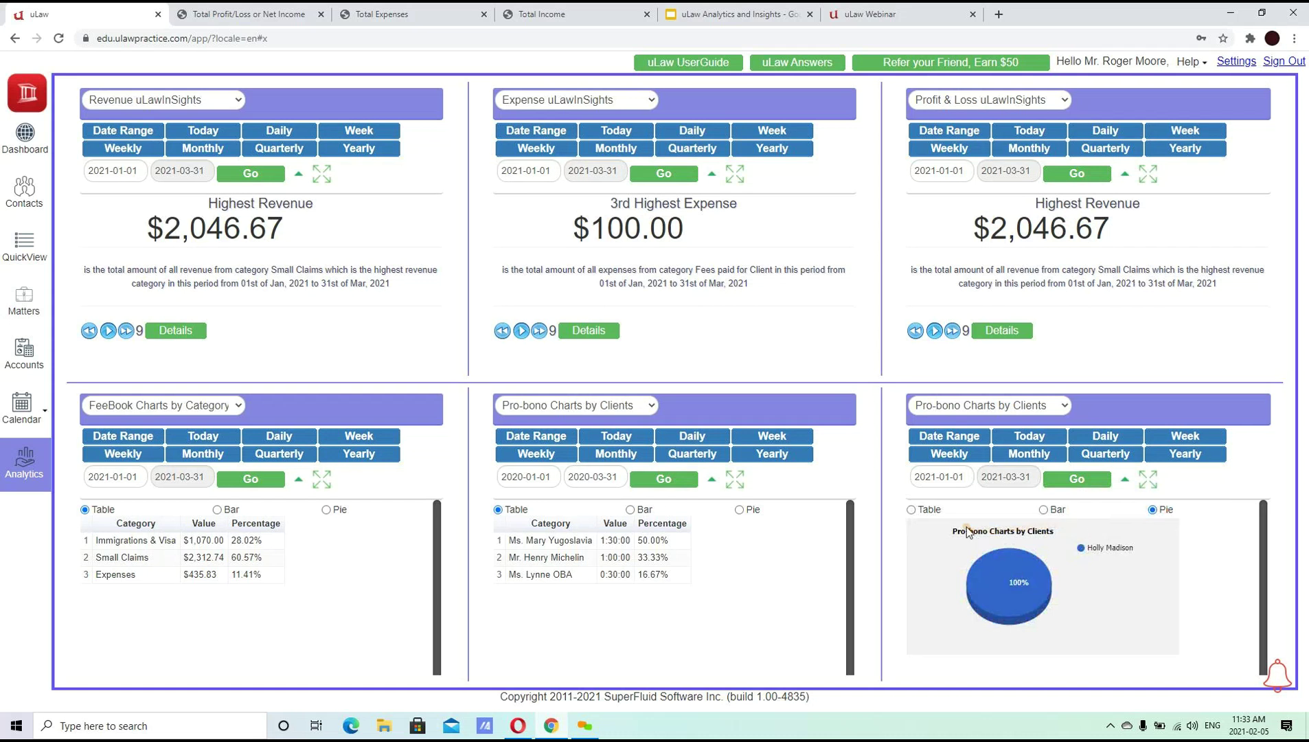
left_click(935, 510)
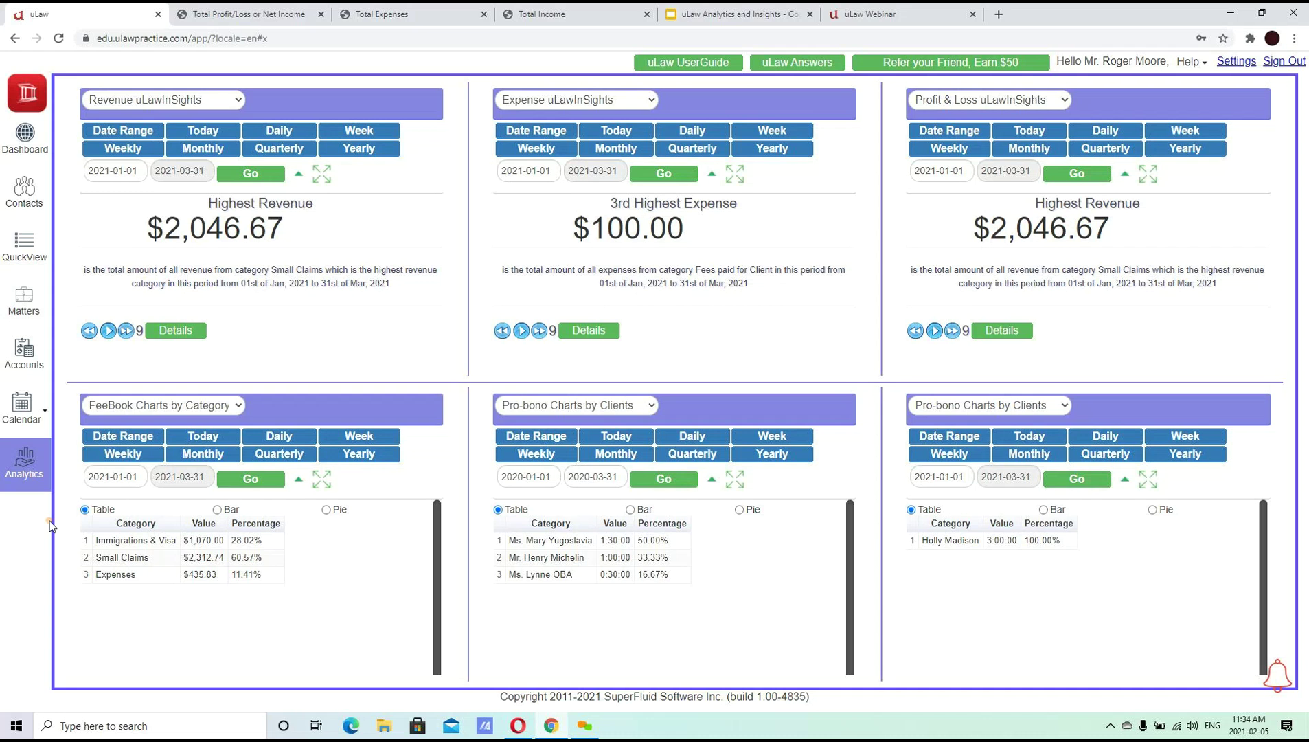
- Set the bottom-right panel to Un-Billed Hrs. Charts by matter and load it
right_click(1015, 412)
left_click(986, 412)
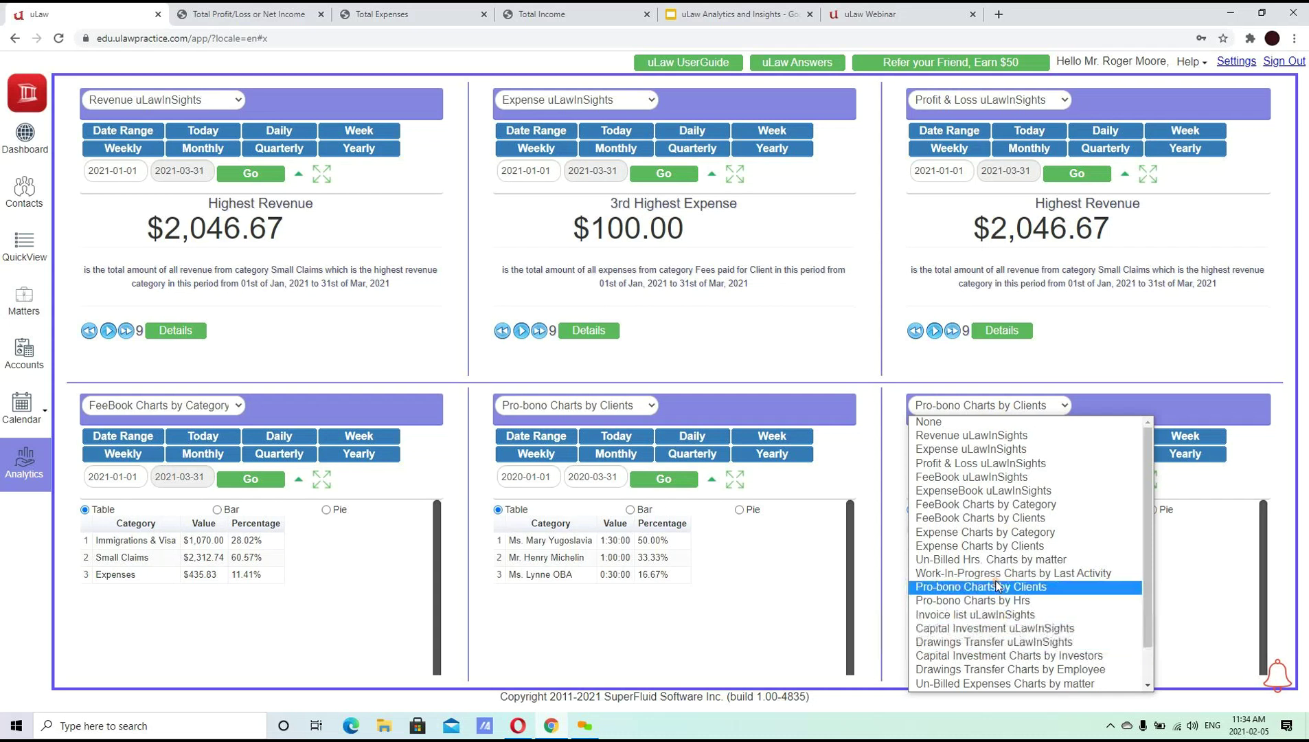
left_click(994, 559)
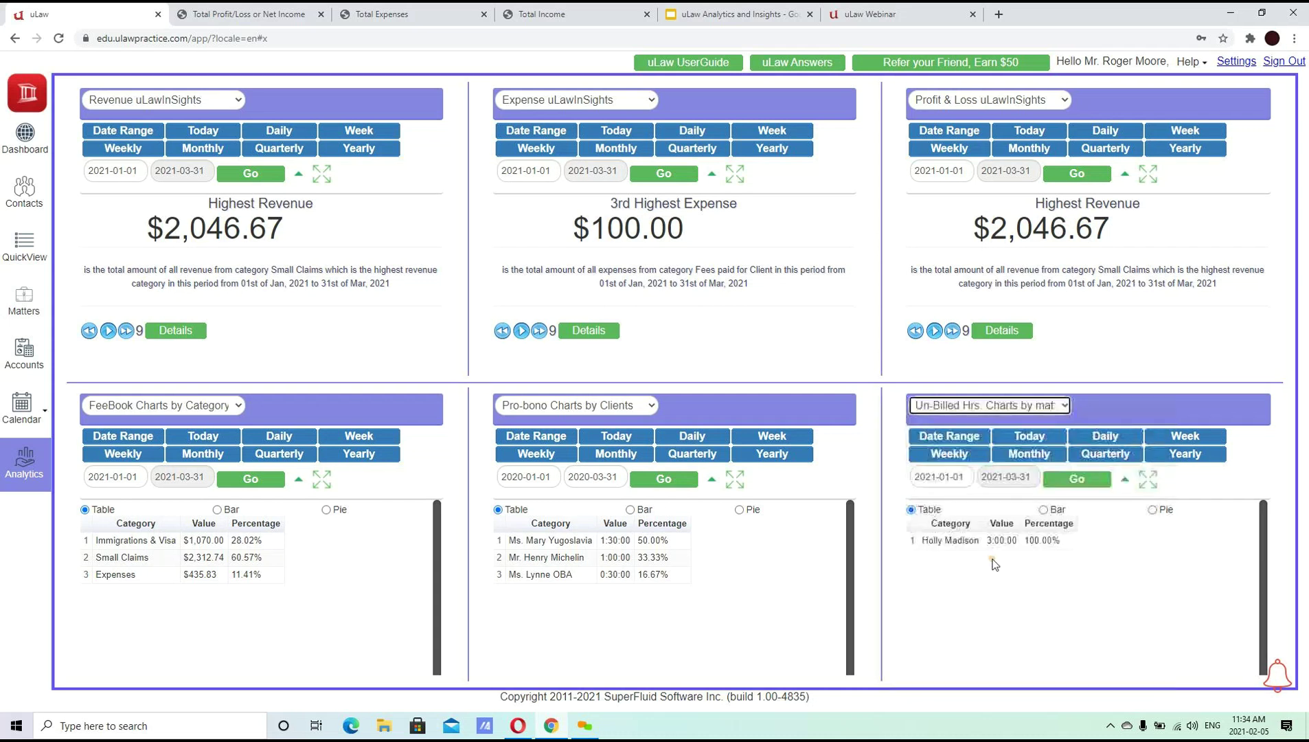
left_click(1063, 482)
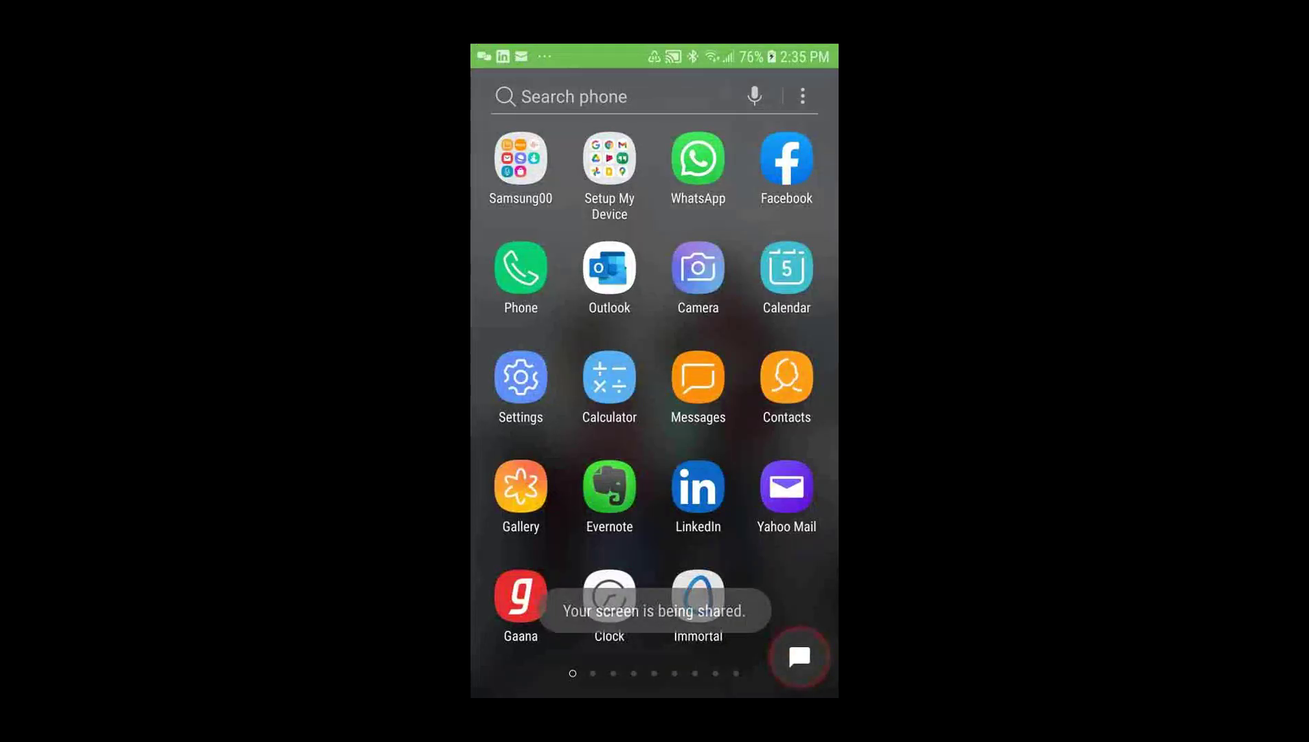
- Switch through recent apps to the join.me sharing session
key("alt+Tab")
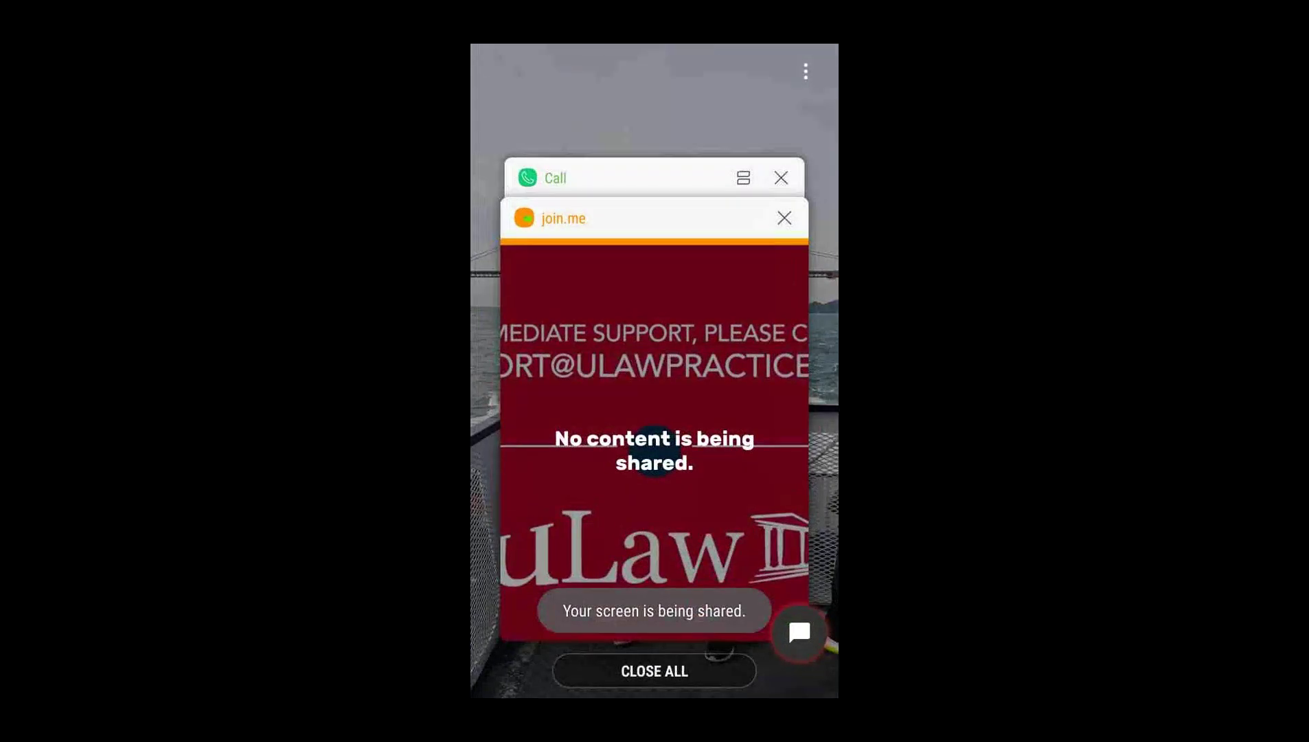
left_click(654, 451)
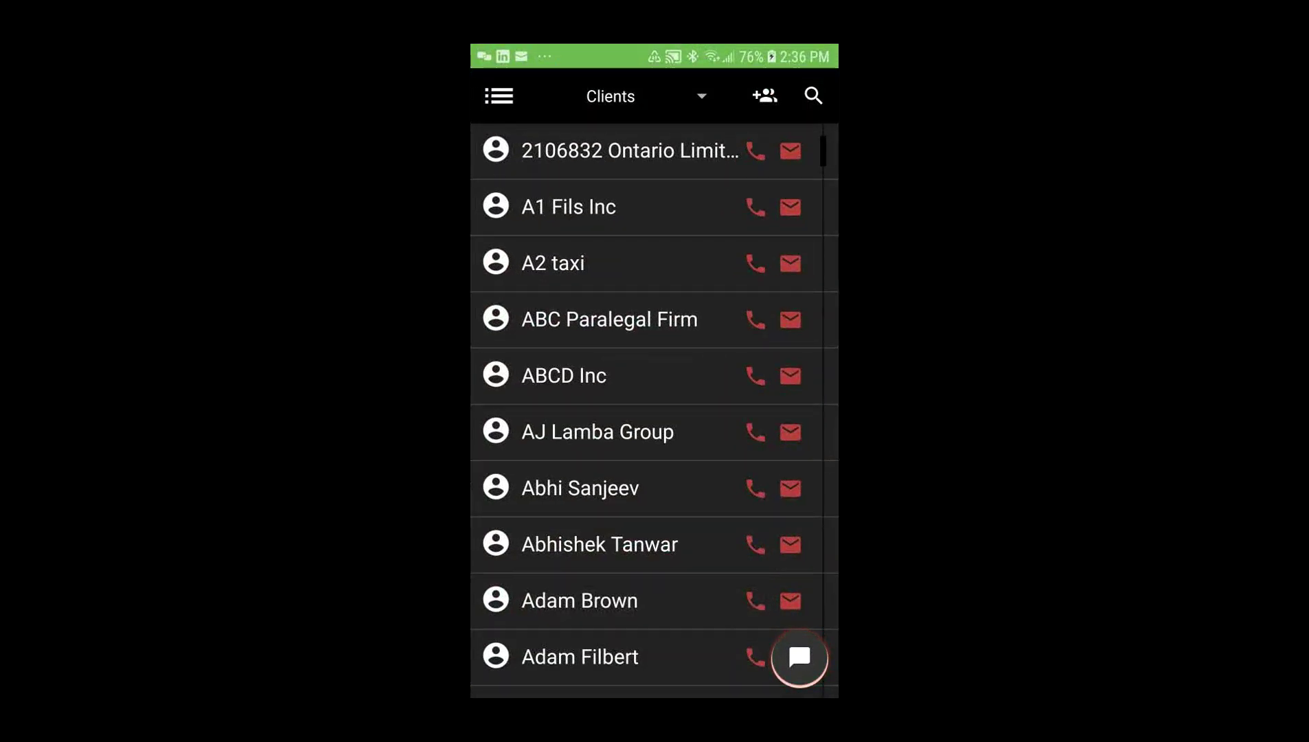
- Log out of the mobile app and select the edu server
left_click(498, 95)
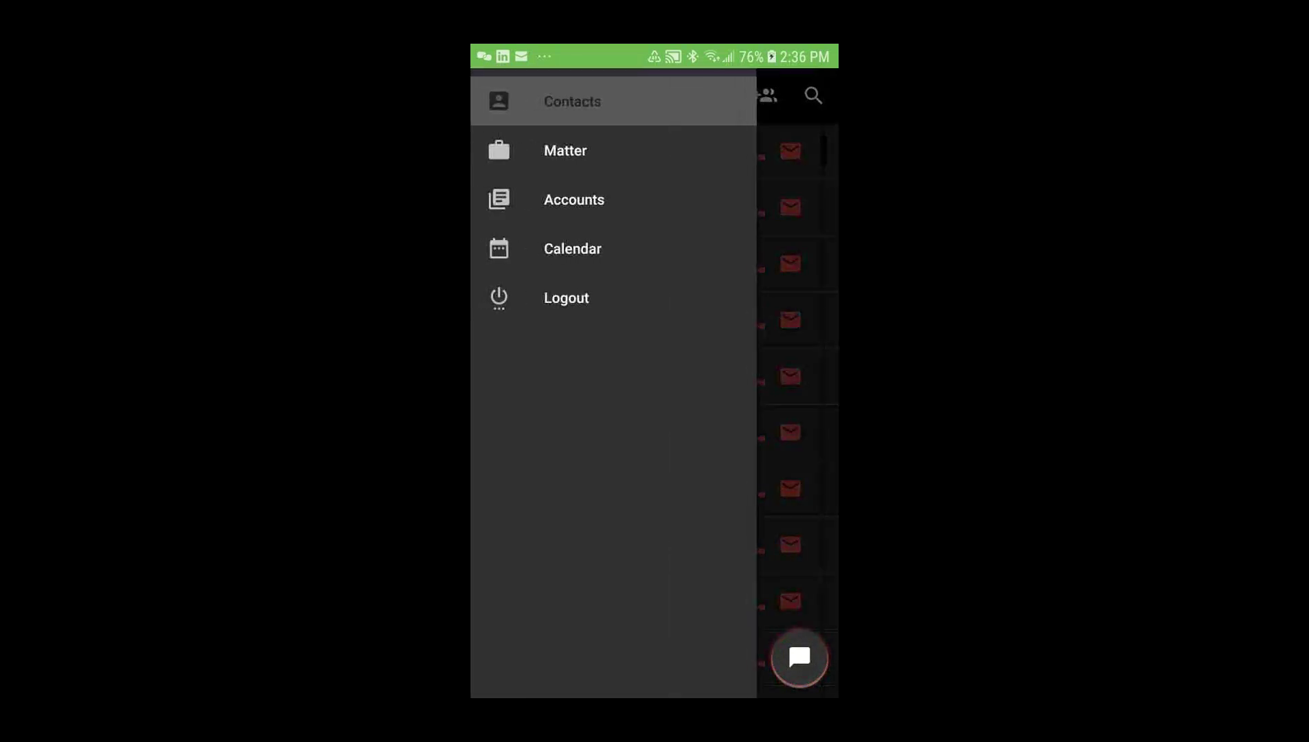
left_click(561, 295)
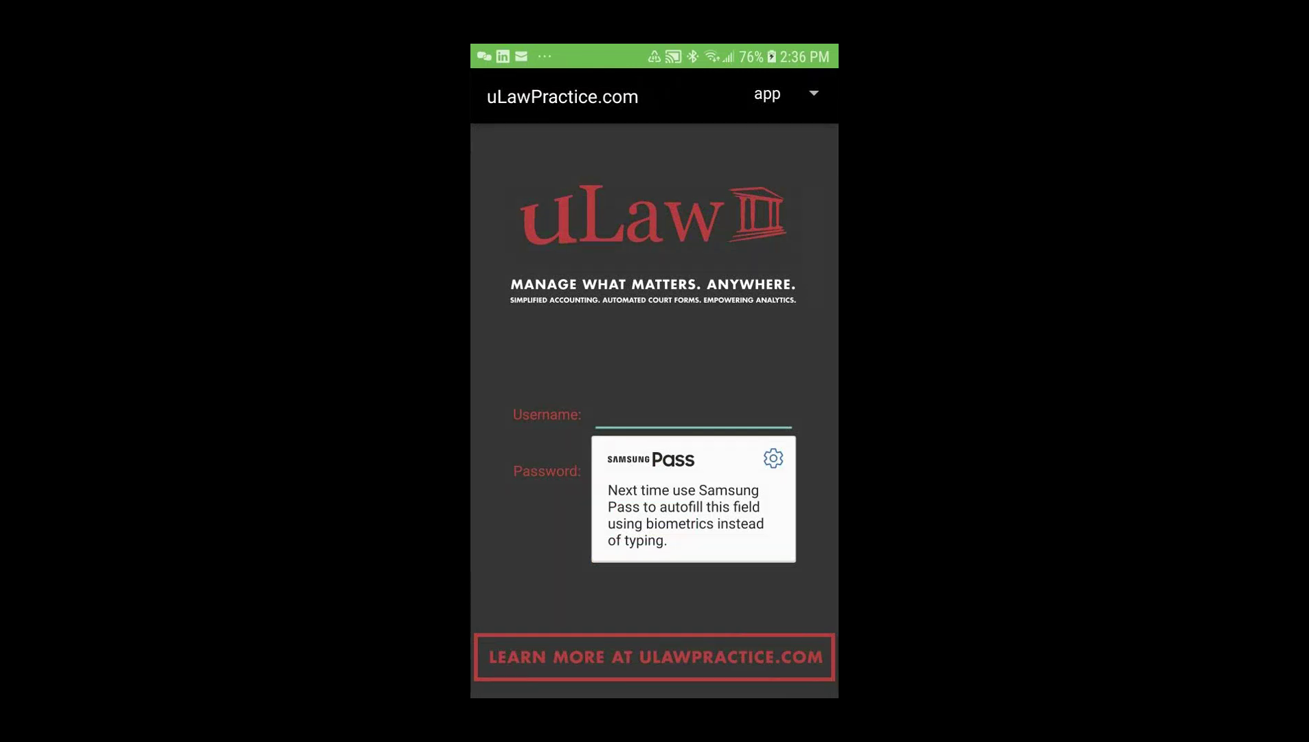
left_click(783, 94)
left_click(766, 140)
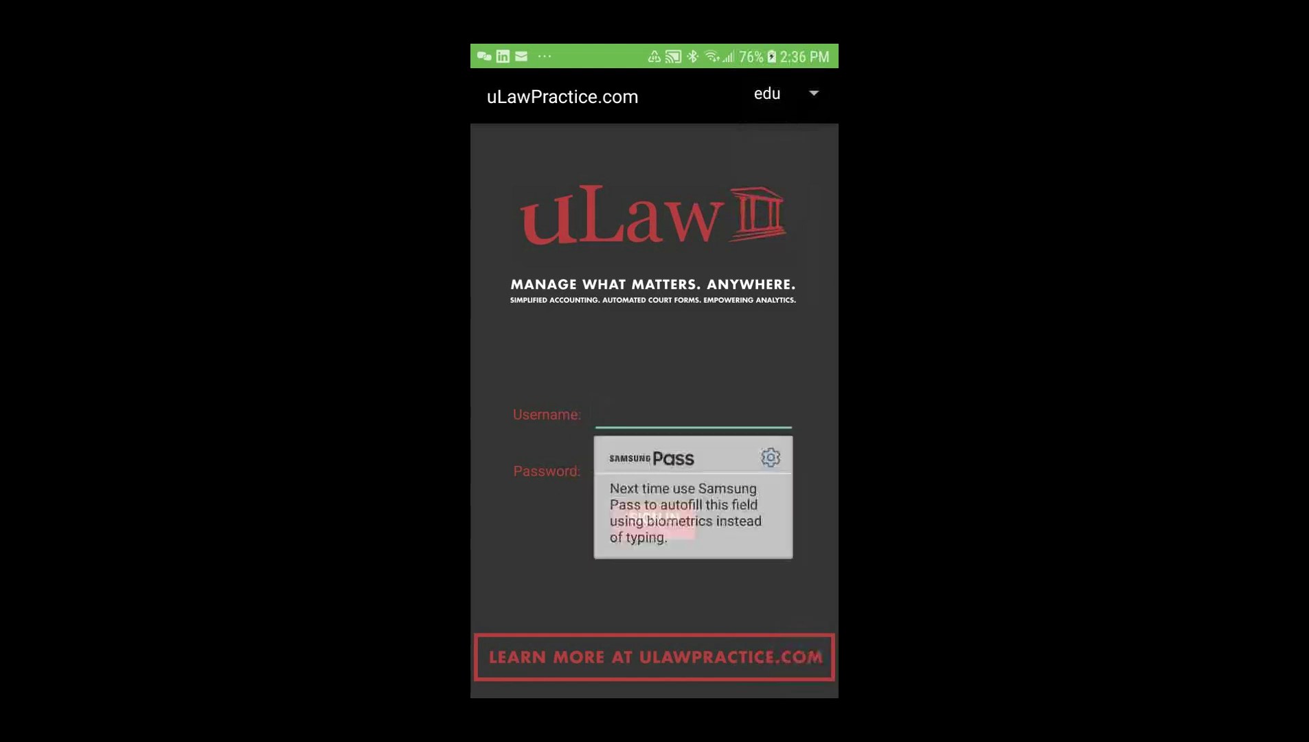
- Enter the account username and password and sign in
type("r")
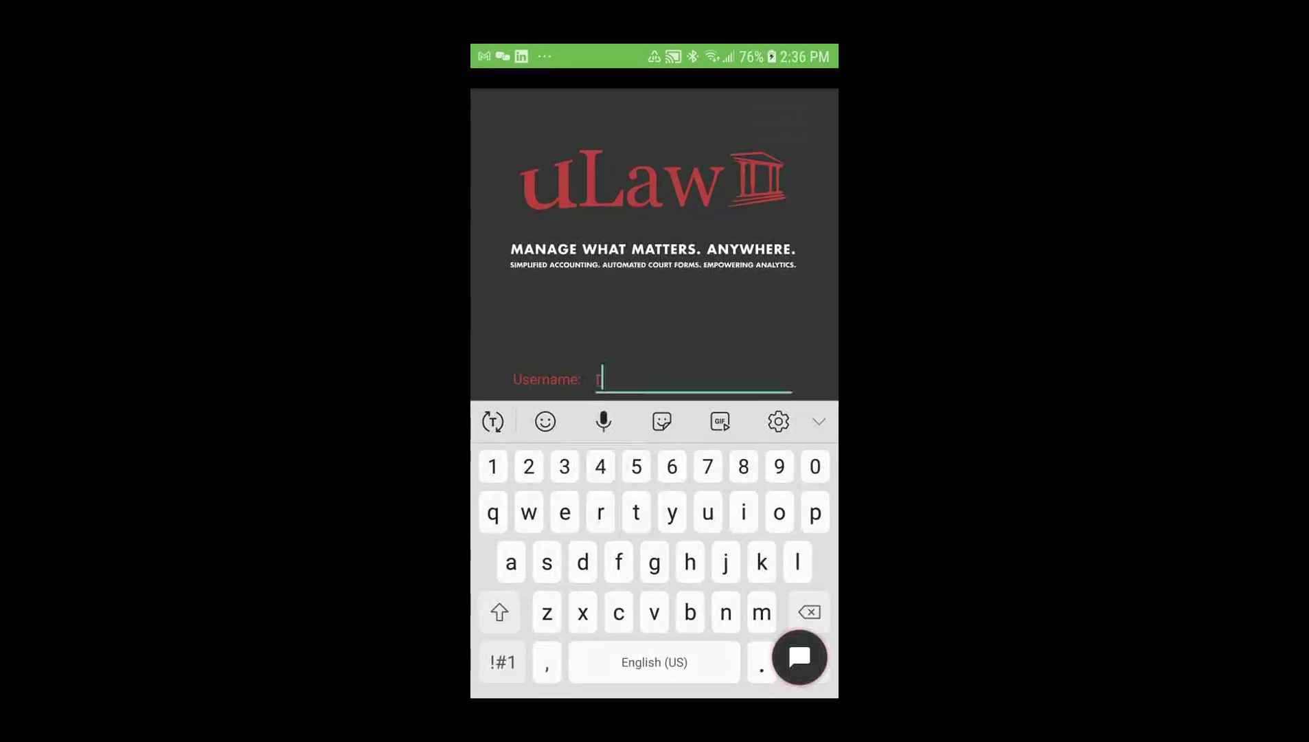
type("oger")
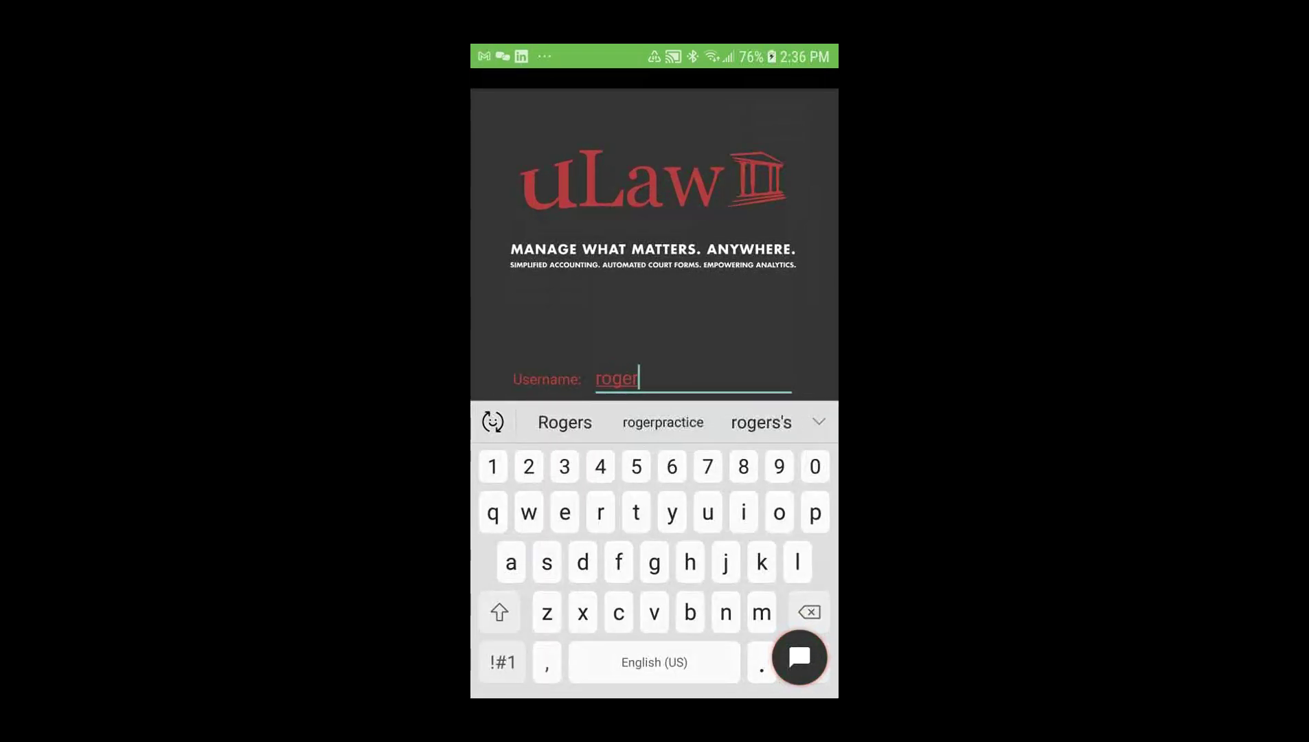
left_click(657, 421)
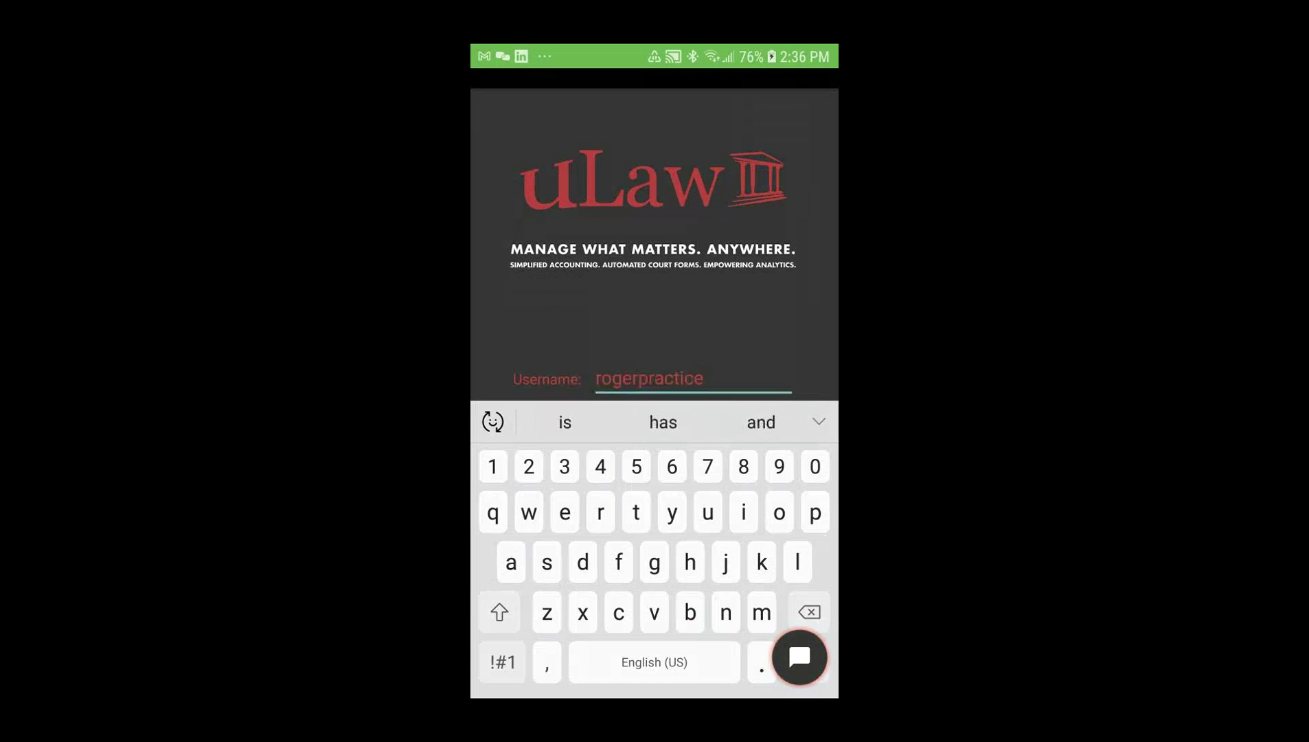
left_click_drag(799, 657, 796, 573)
left_click(807, 662)
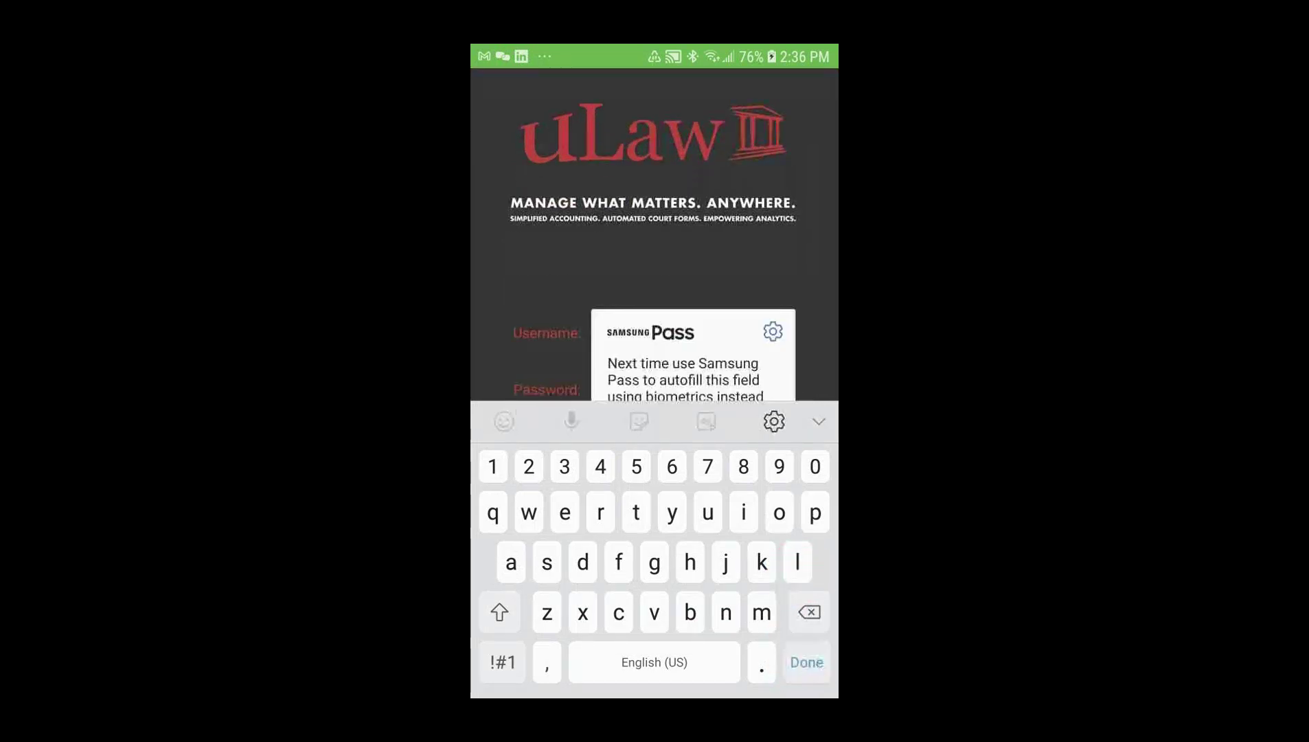
left_click_drag(797, 572, 635, 551)
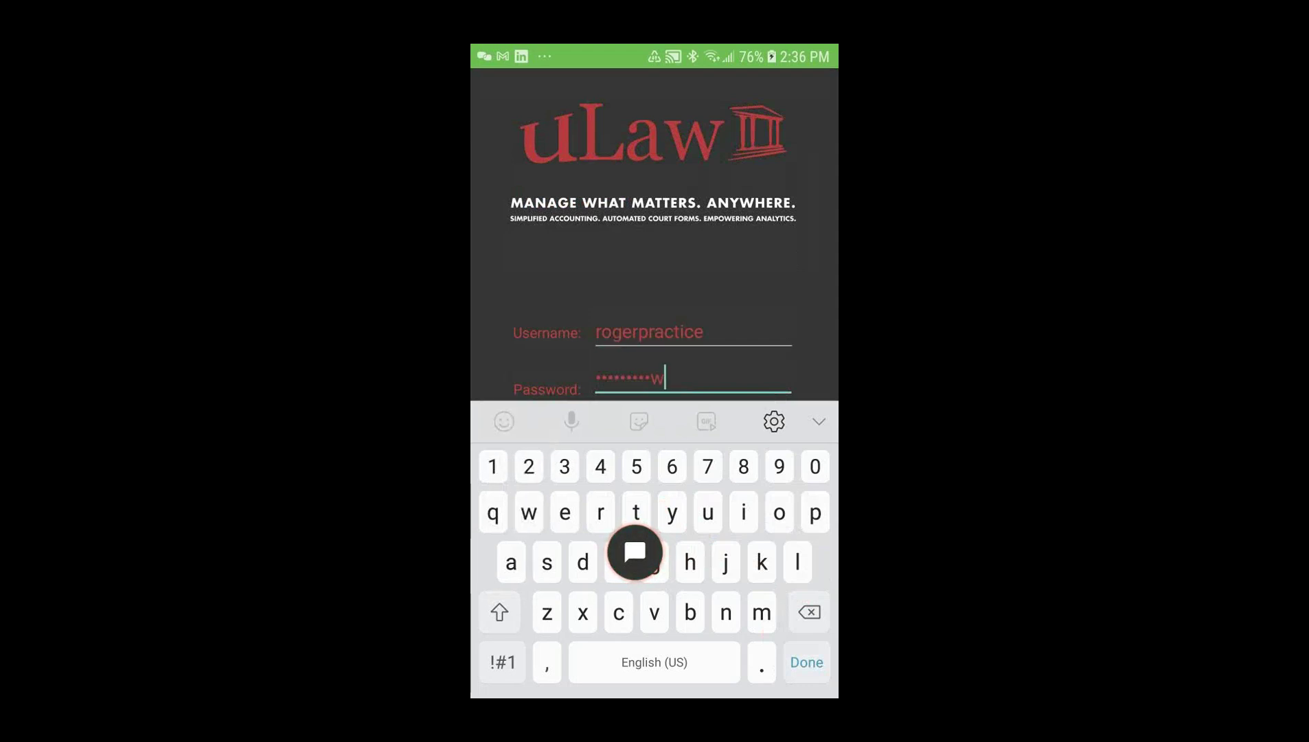
key("Return")
left_click_drag(634, 552, 566, 602)
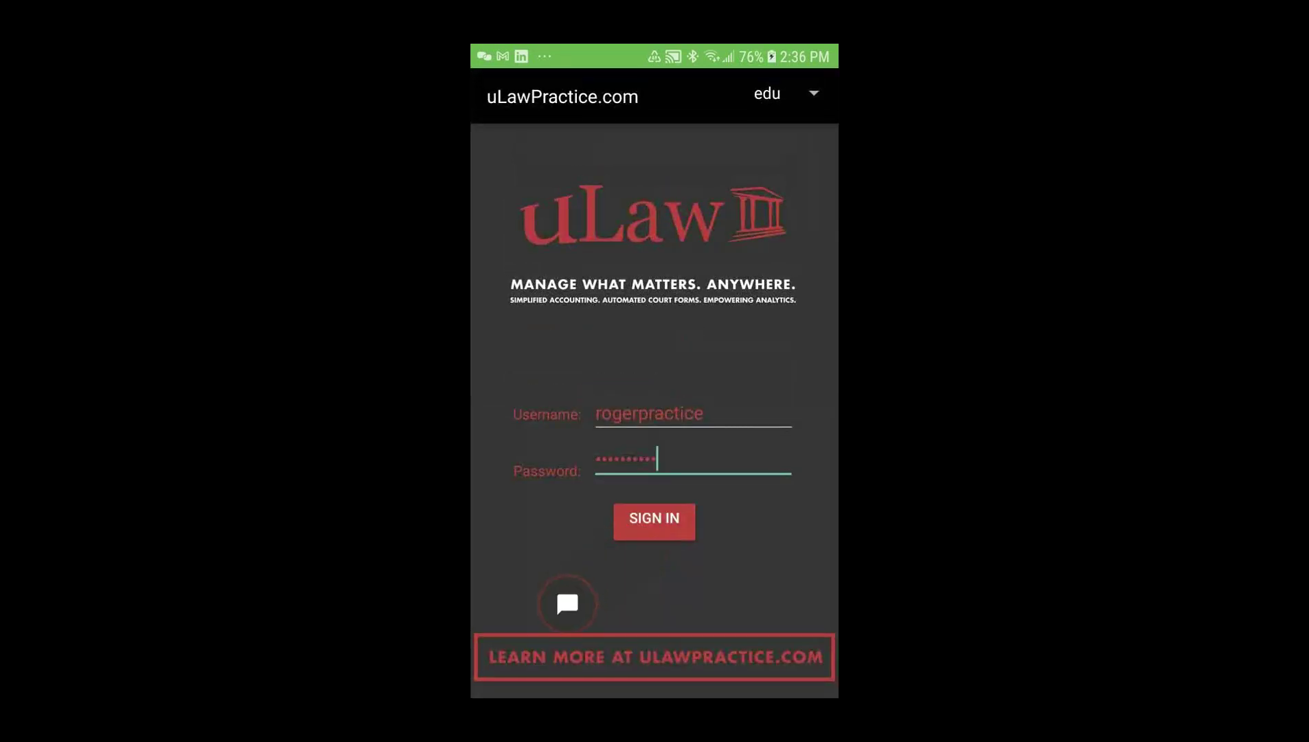
left_click(654, 518)
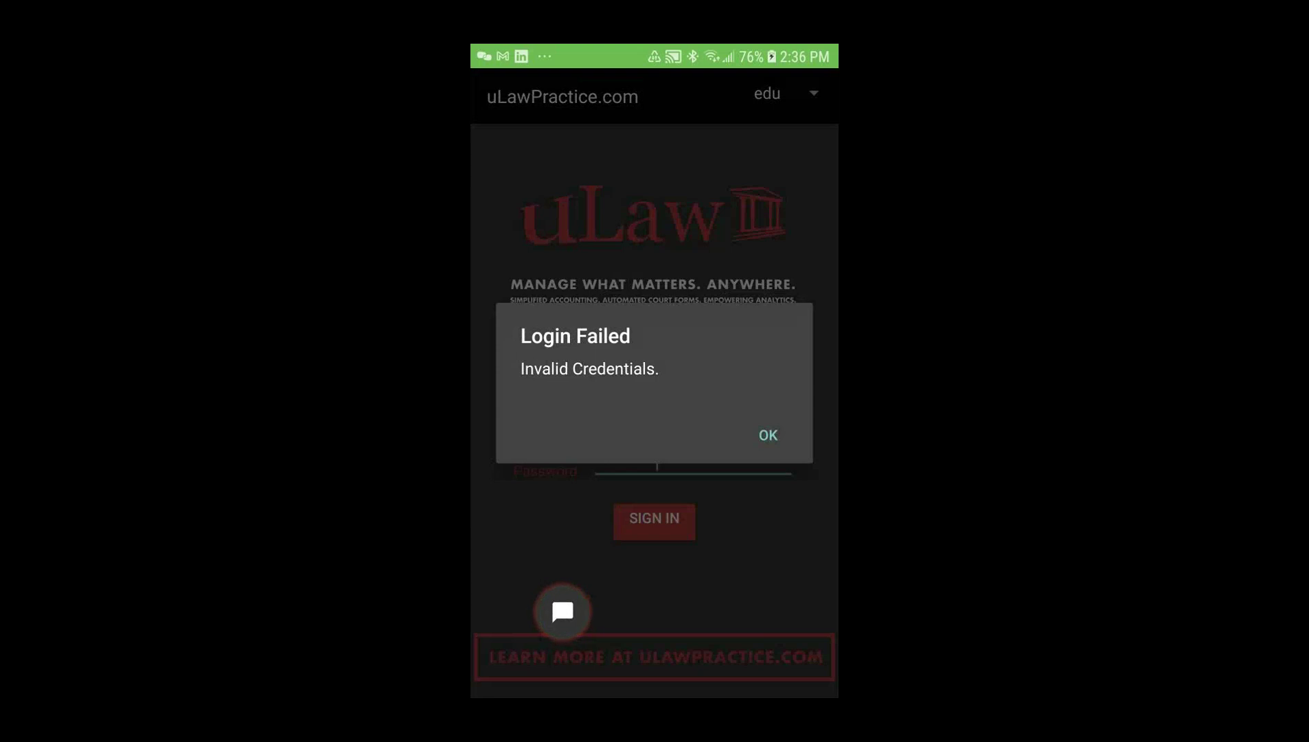
- After the login failure, retype the correct password and sign in again
left_click(768, 435)
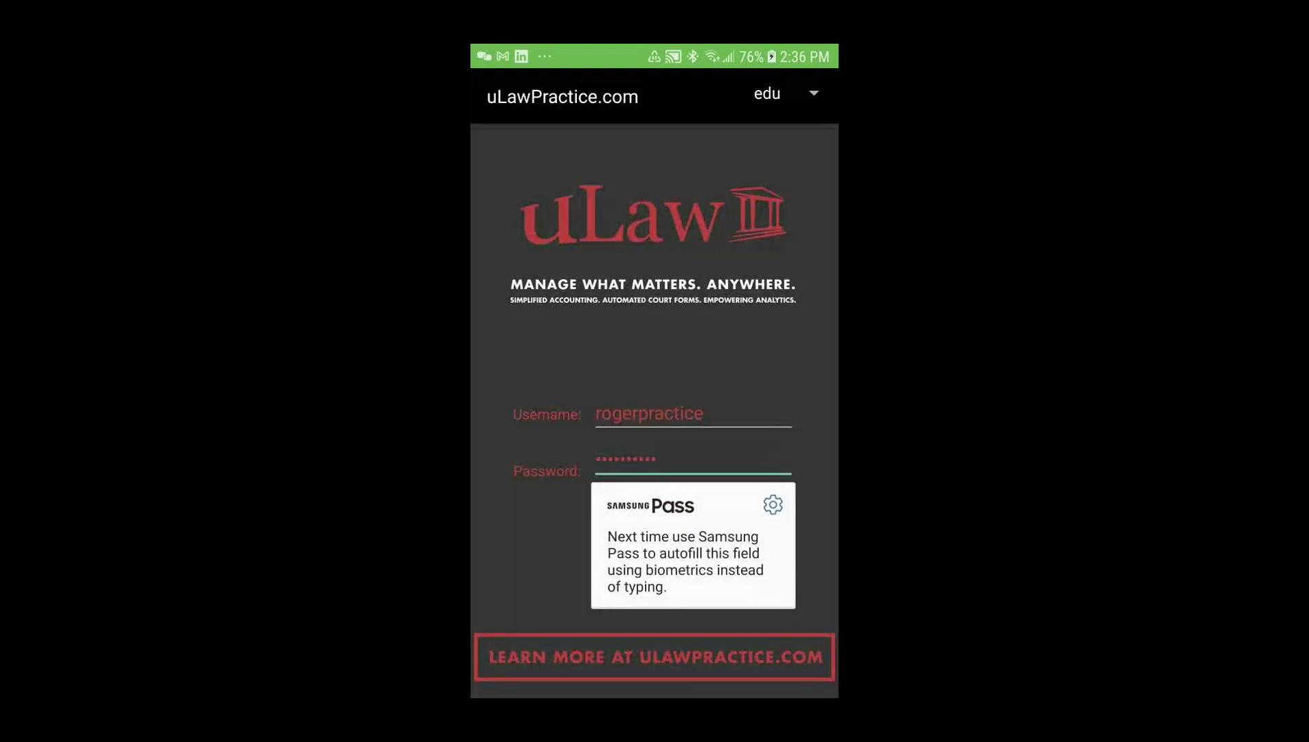
key("BackSpace")
key("BackSpace")
key("BackSpace")
key("BackSpace")
key("BackSpace")
key("BackSpace")
key("BackSpace")
key("BackSpace")
key("BackSpace")
key("BackSpace")
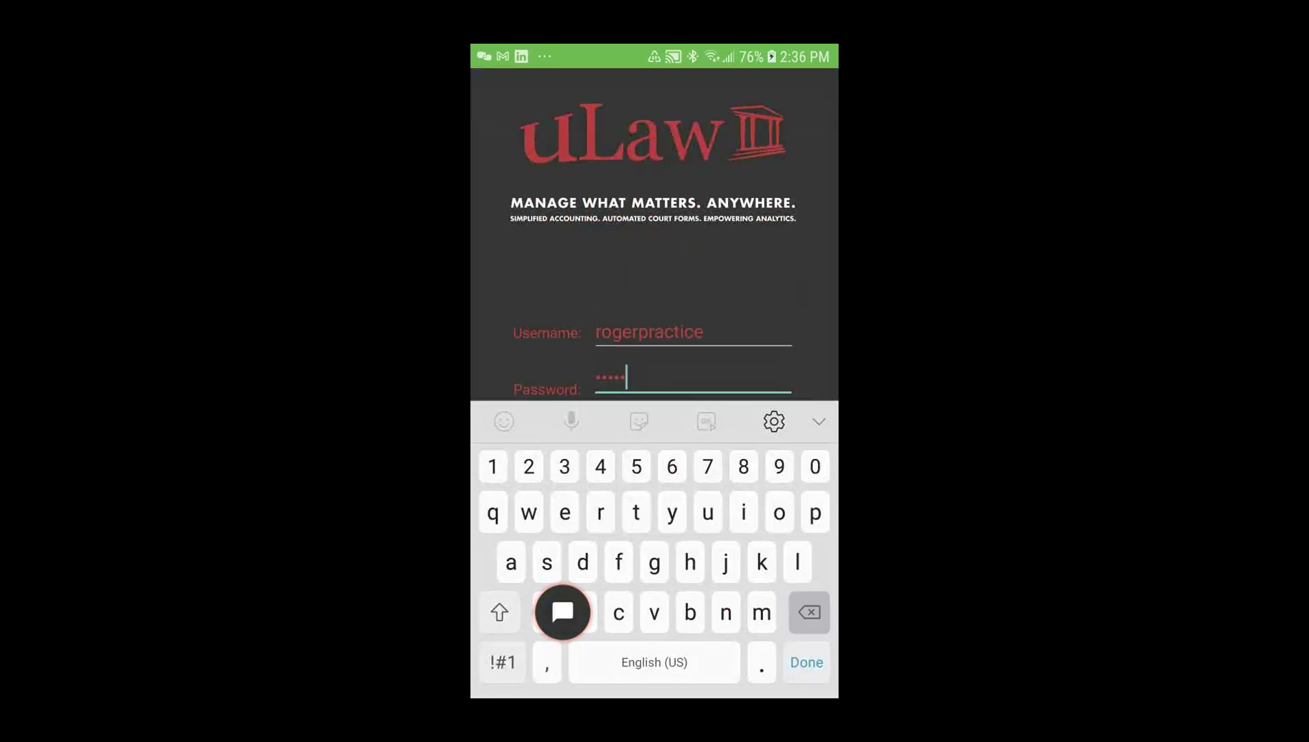
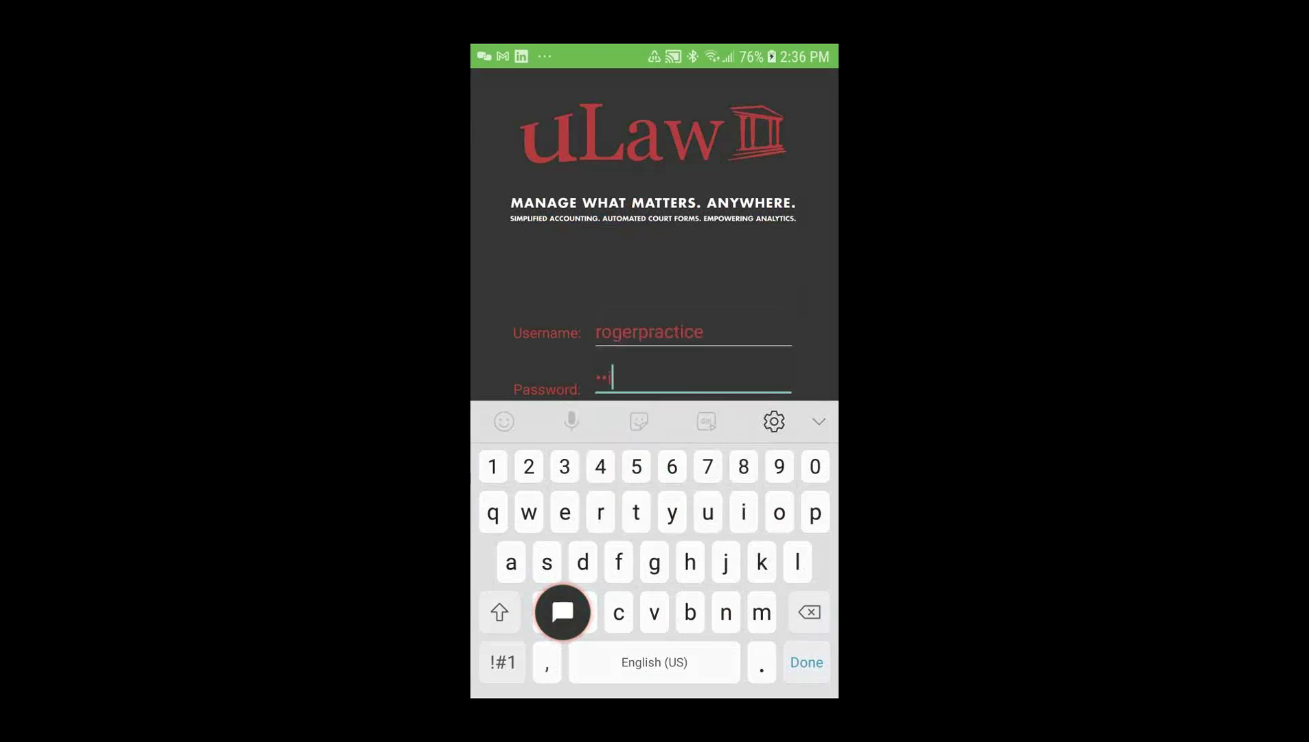
key("Escape")
left_click(669, 526)
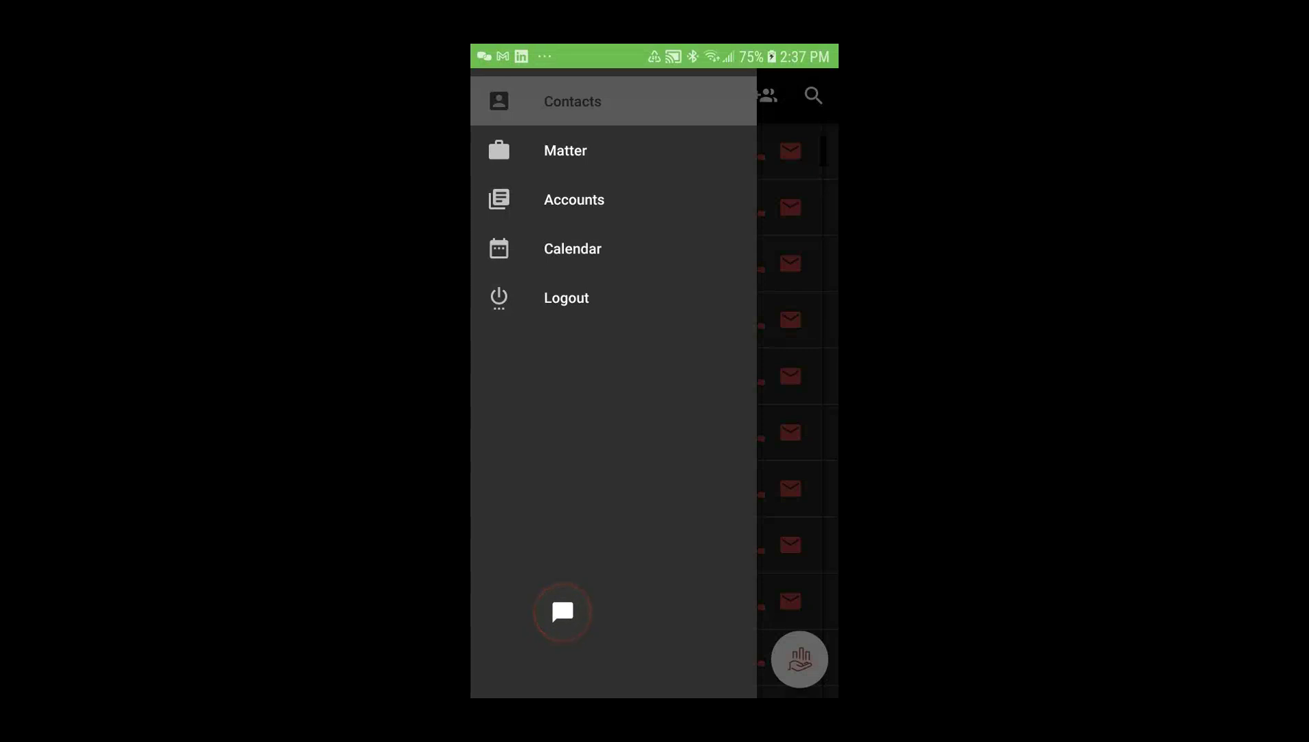
- Close the navigation menu and open Client Insights showing 404 uncategorized referral clients
key("Escape")
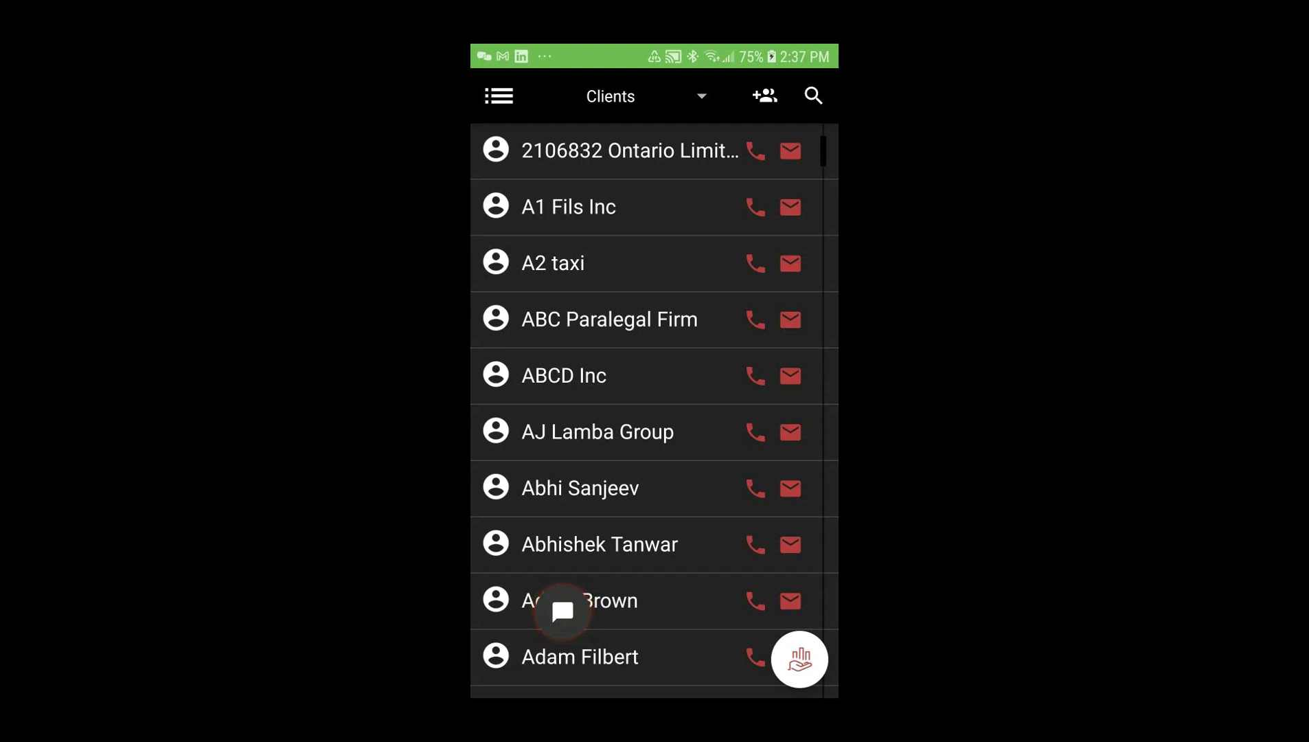
left_click(799, 659)
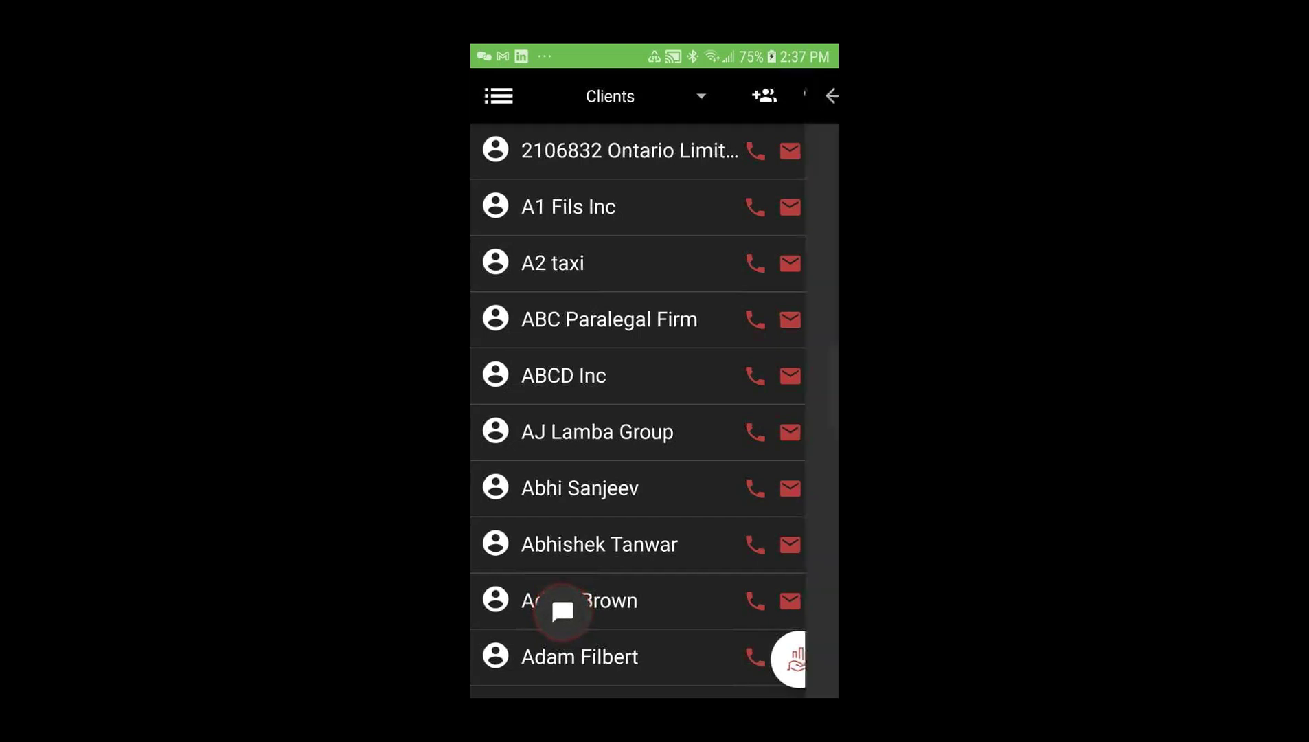
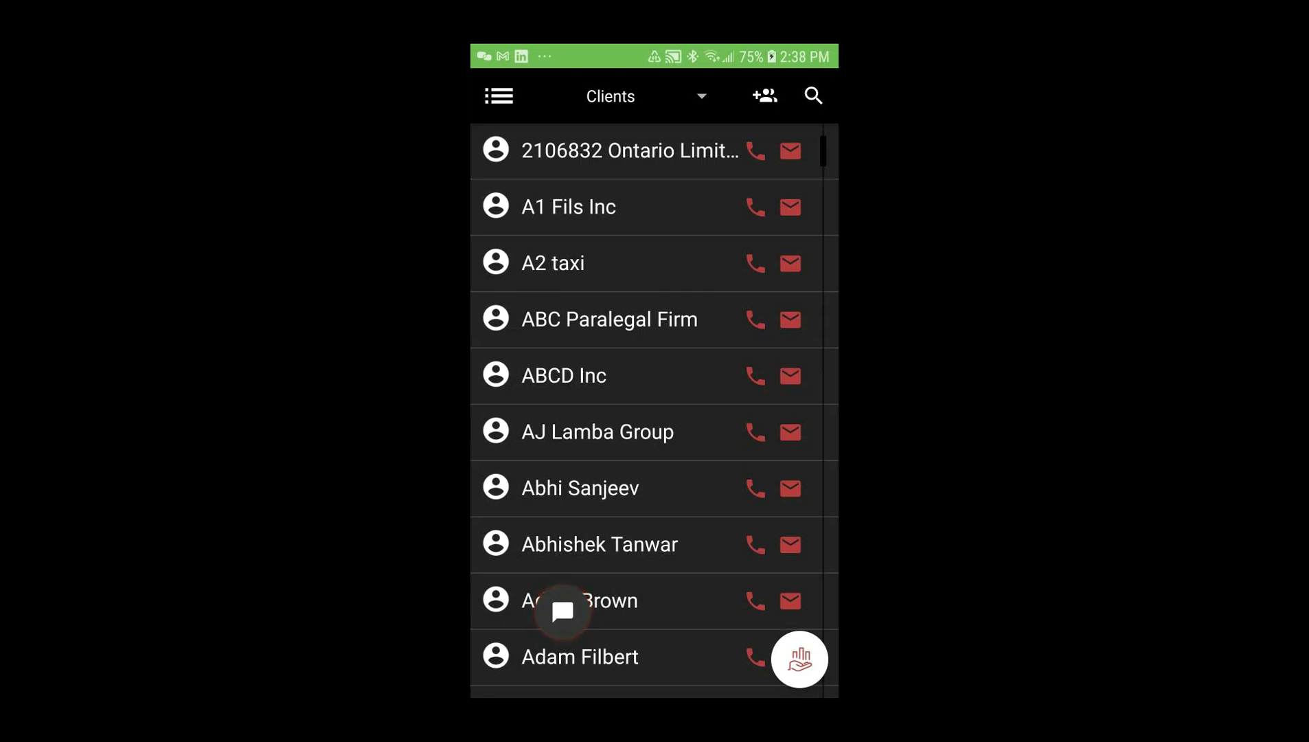
- Open the Acc Matter details from the Matter menu to see its billable events
left_click(499, 96)
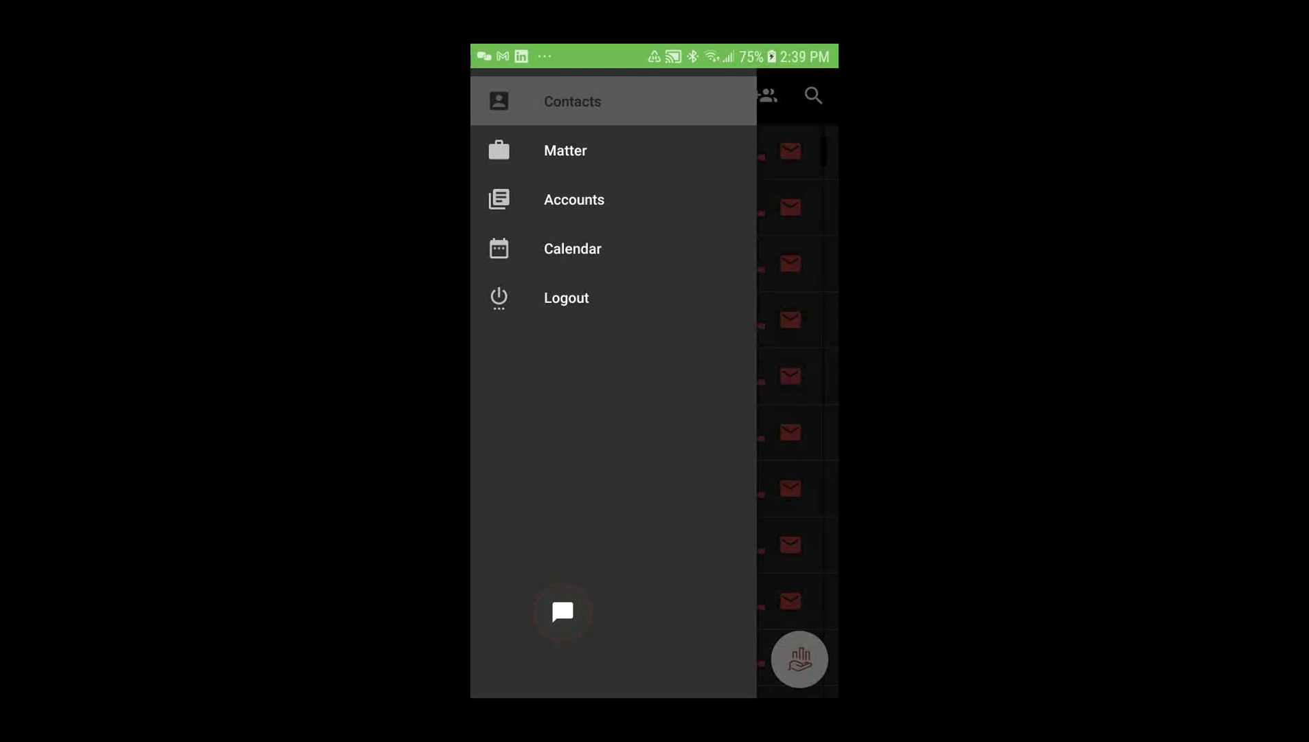
left_click(573, 199)
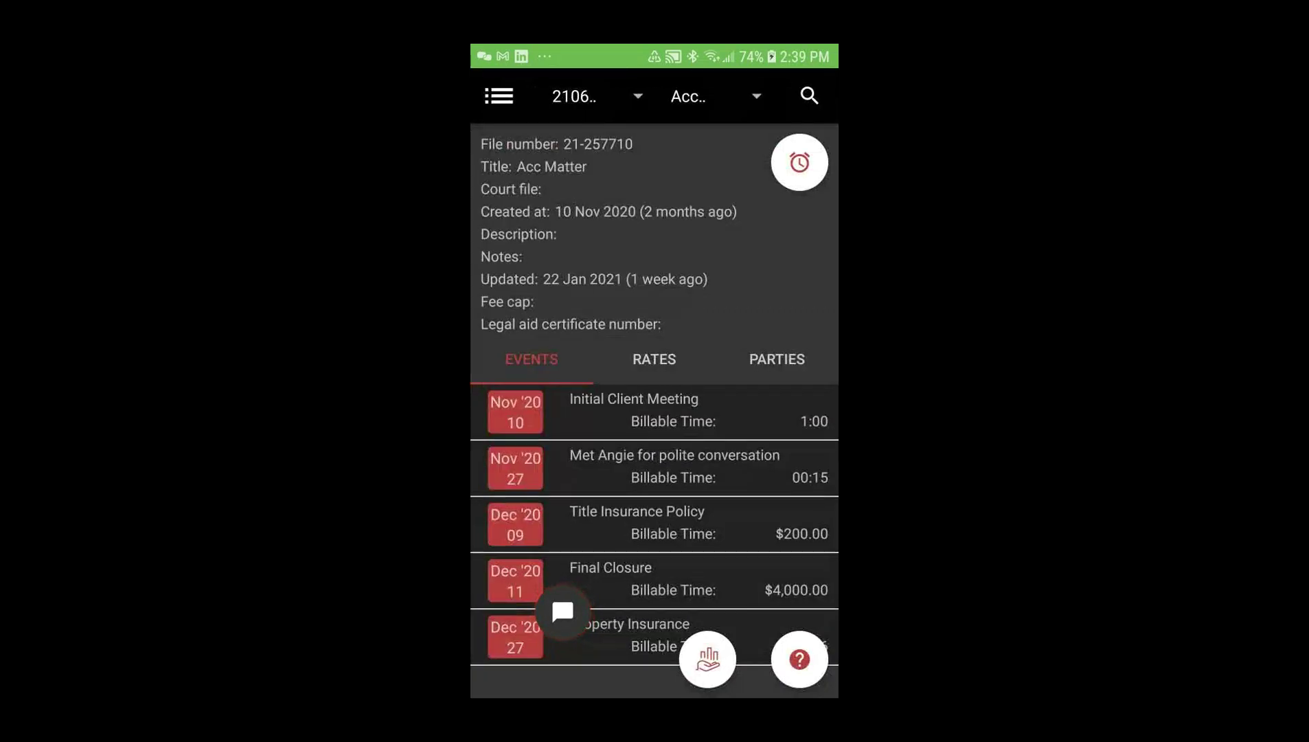
- Search for the client by name and open their WSIB File matter showing Pending invoice status
left_click(809, 95)
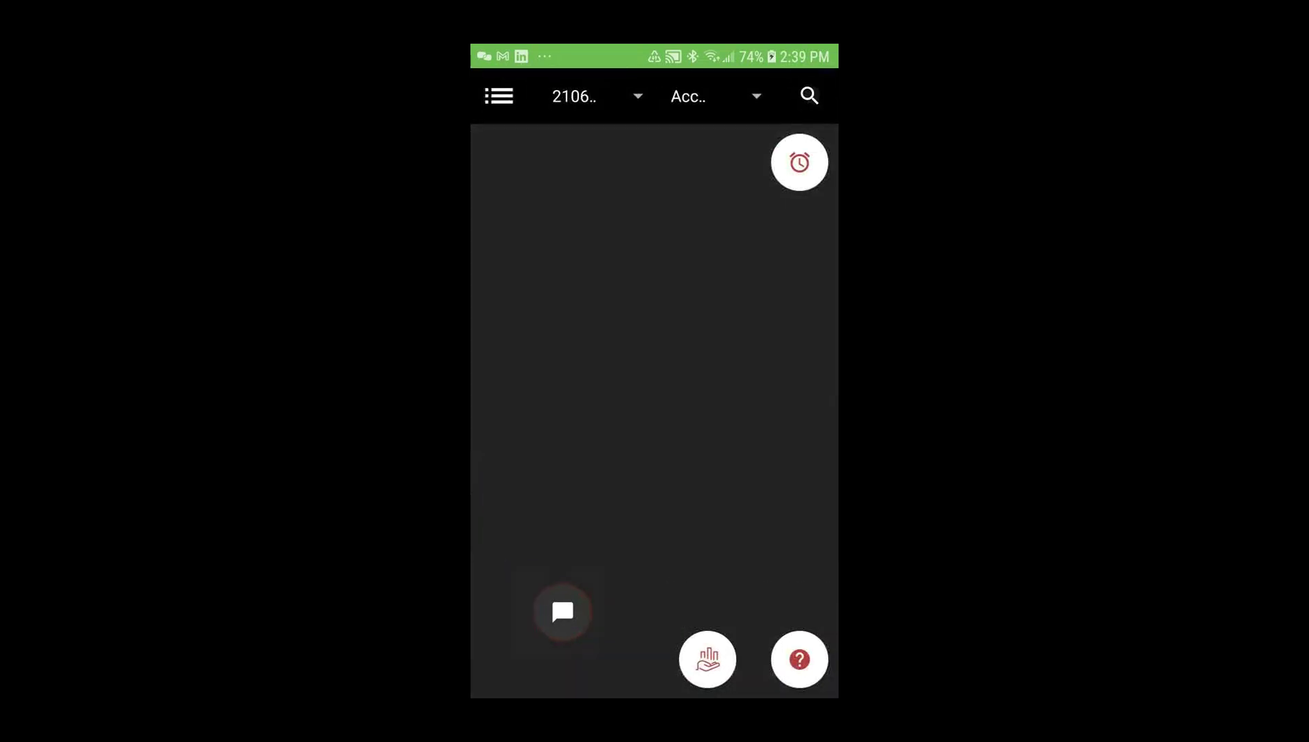
type("holl")
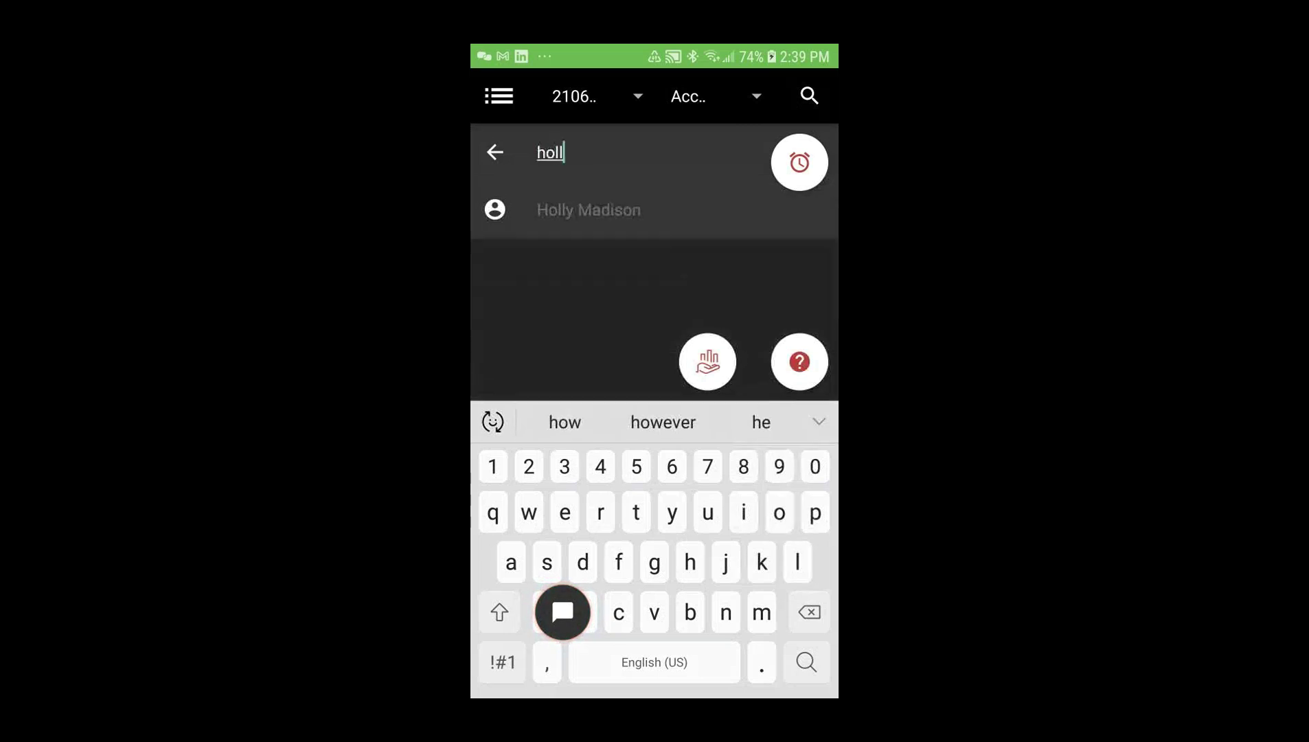
left_click(595, 210)
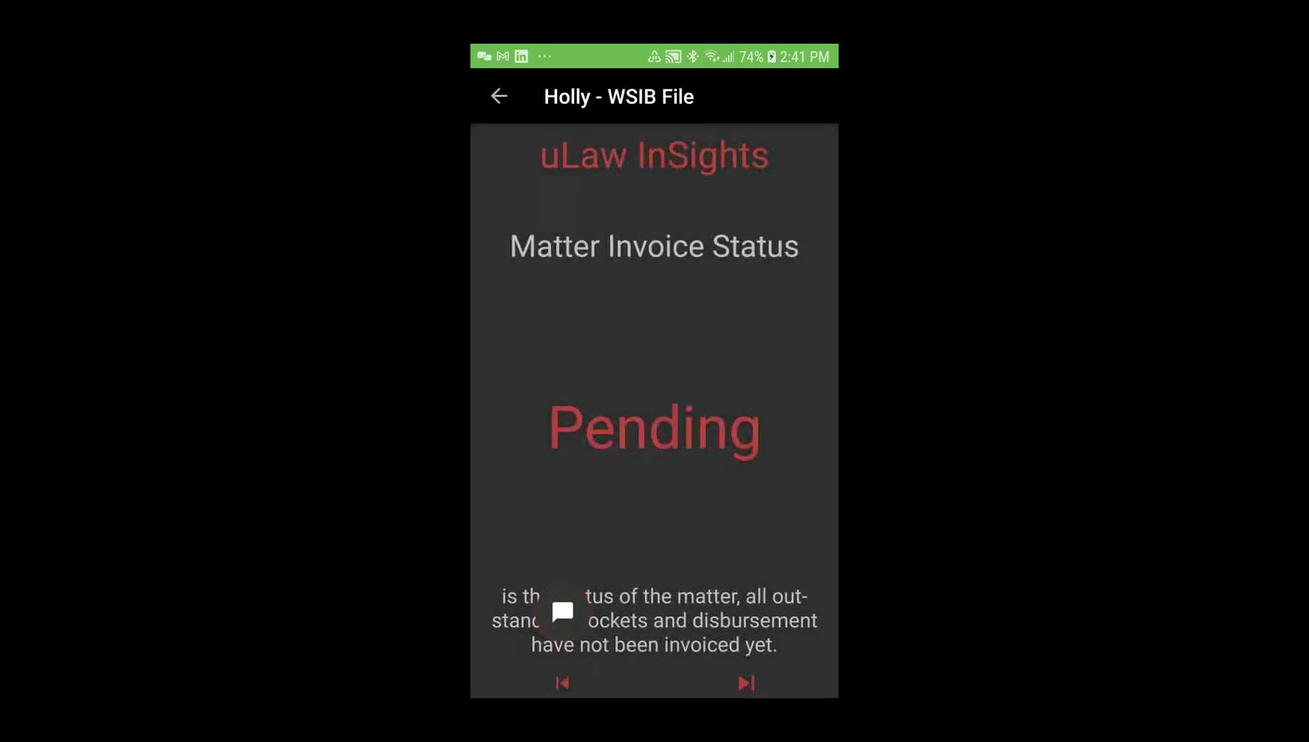
- Cycle through clients until the closed Fence Issue matter with its $500.00 event loads
key("Escape")
left_click(638, 96)
left_click(618, 240)
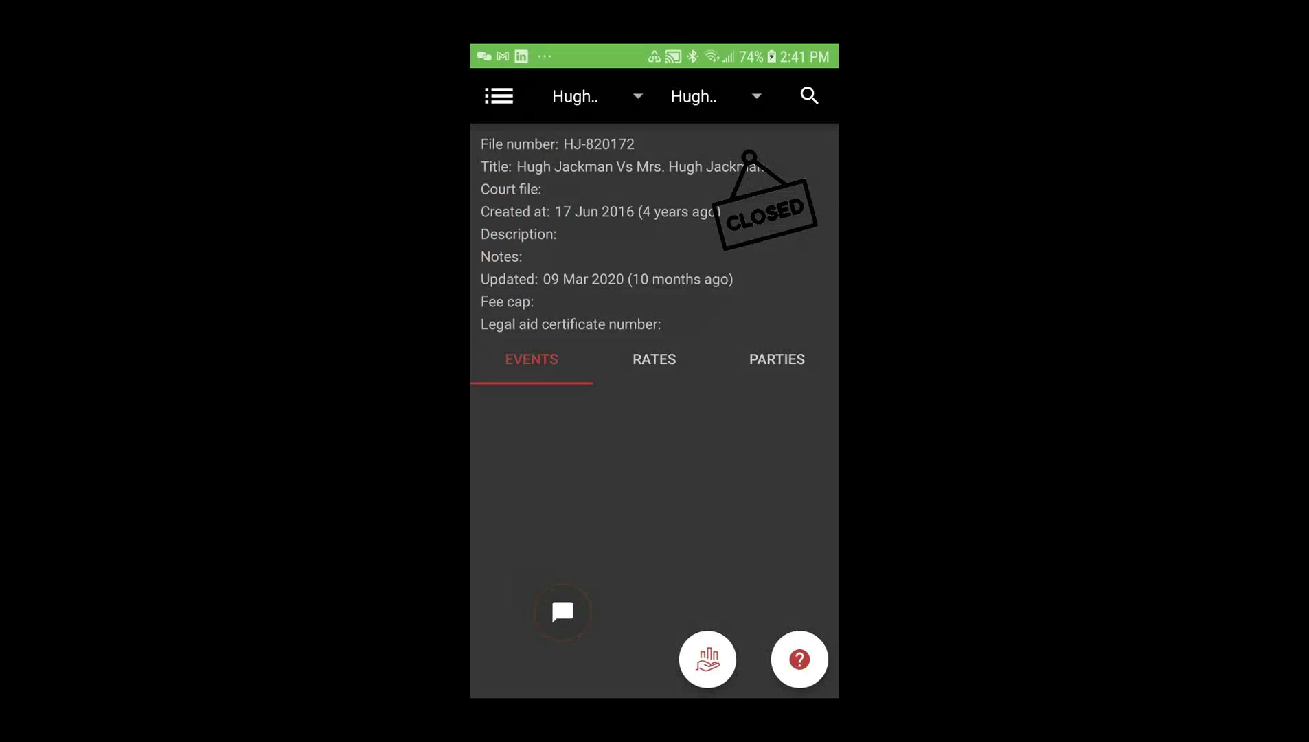
left_click(638, 96)
left_click(618, 339)
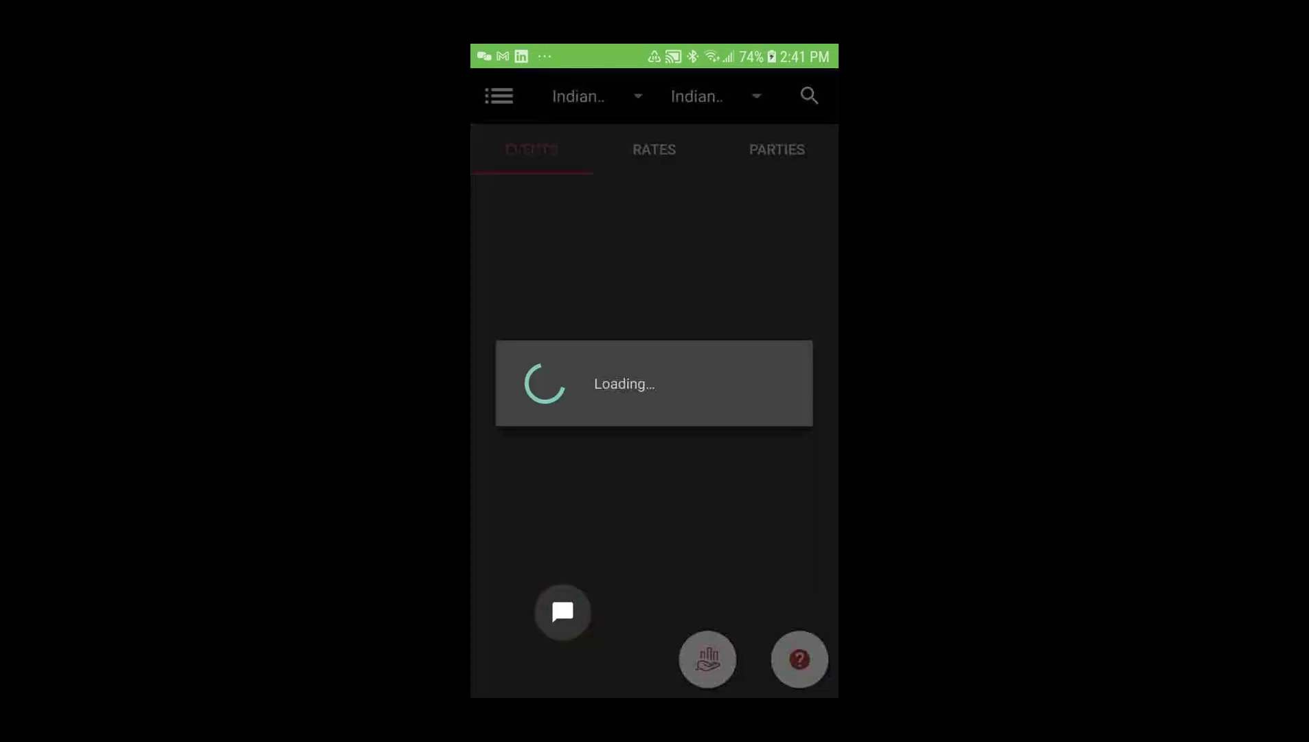
left_click(638, 96)
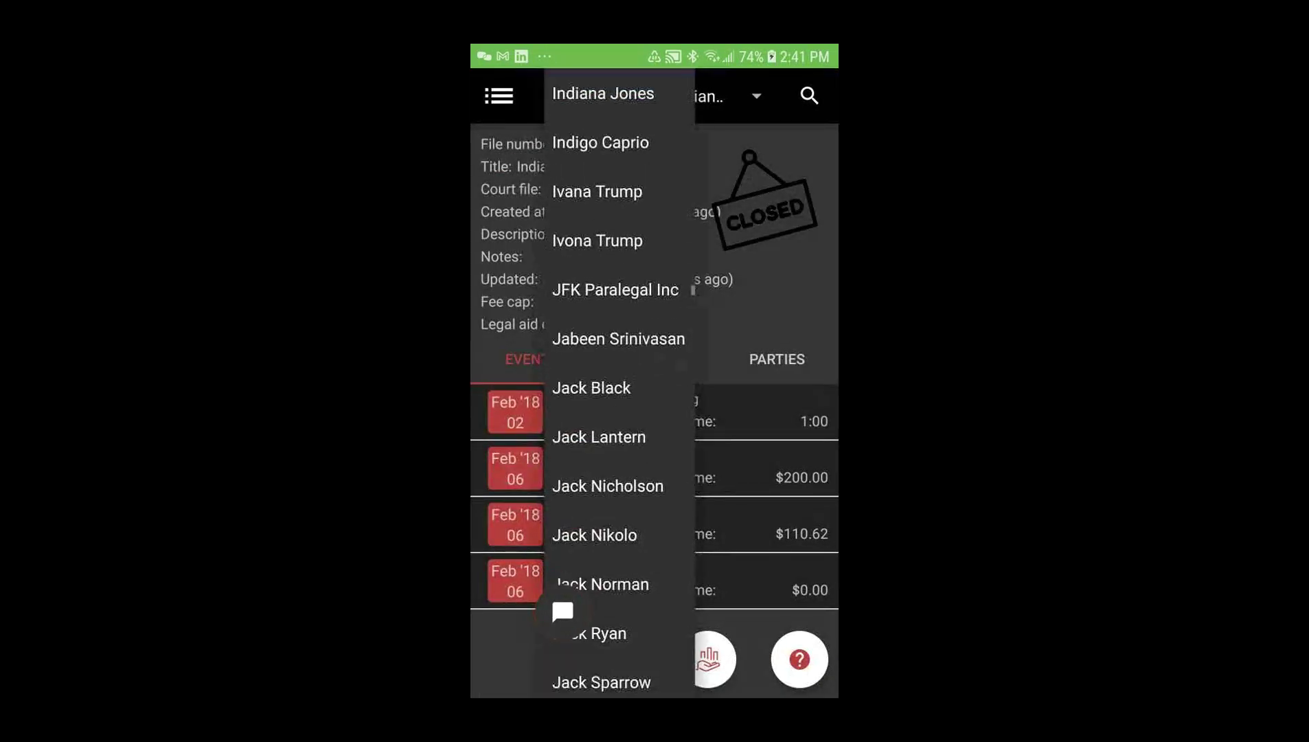
left_click(597, 191)
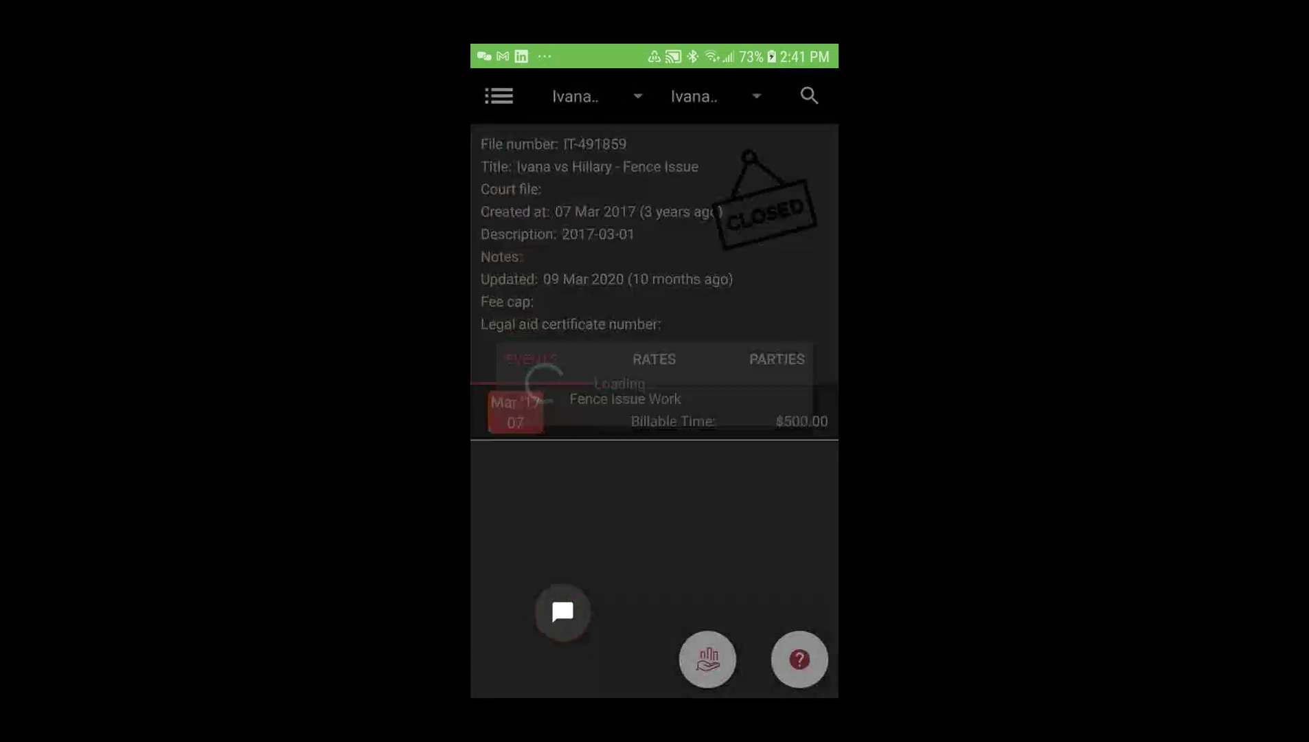
left_click(708, 659)
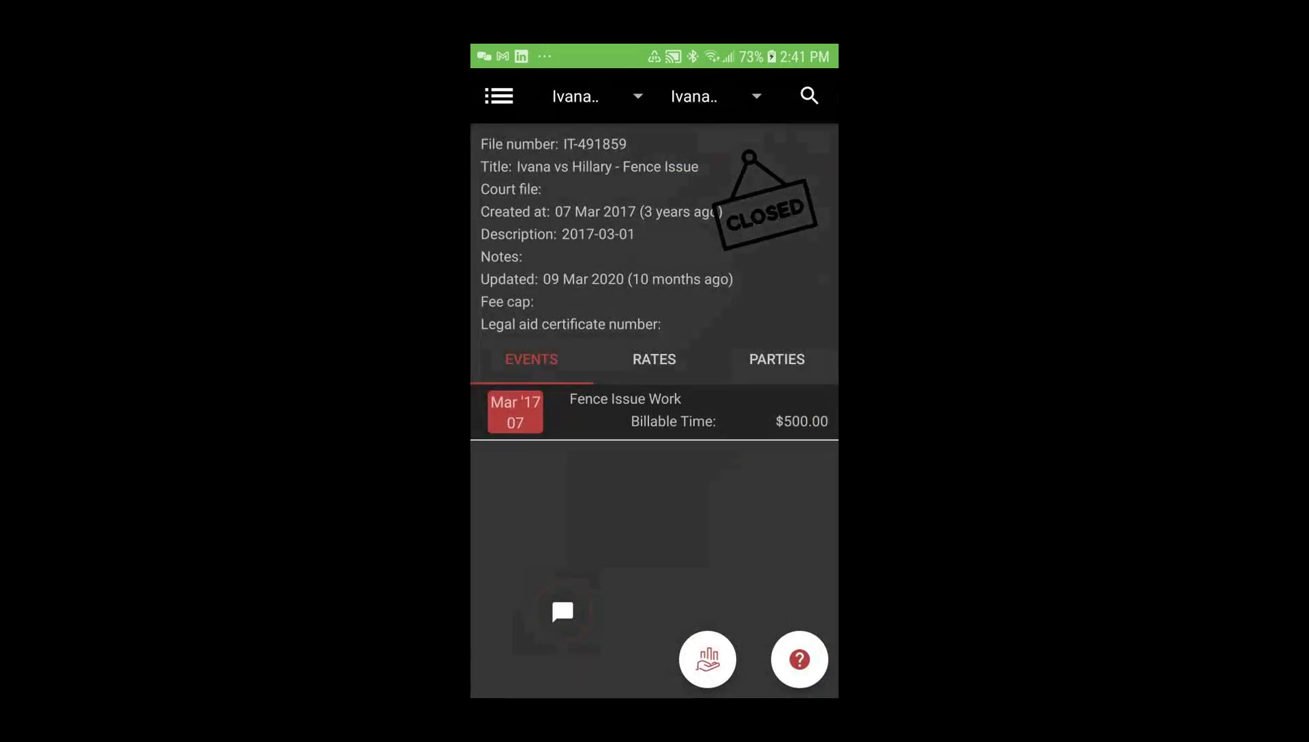
- Open Accounts insights to show Capital Investment Charts by Investors analytics
left_click(499, 95)
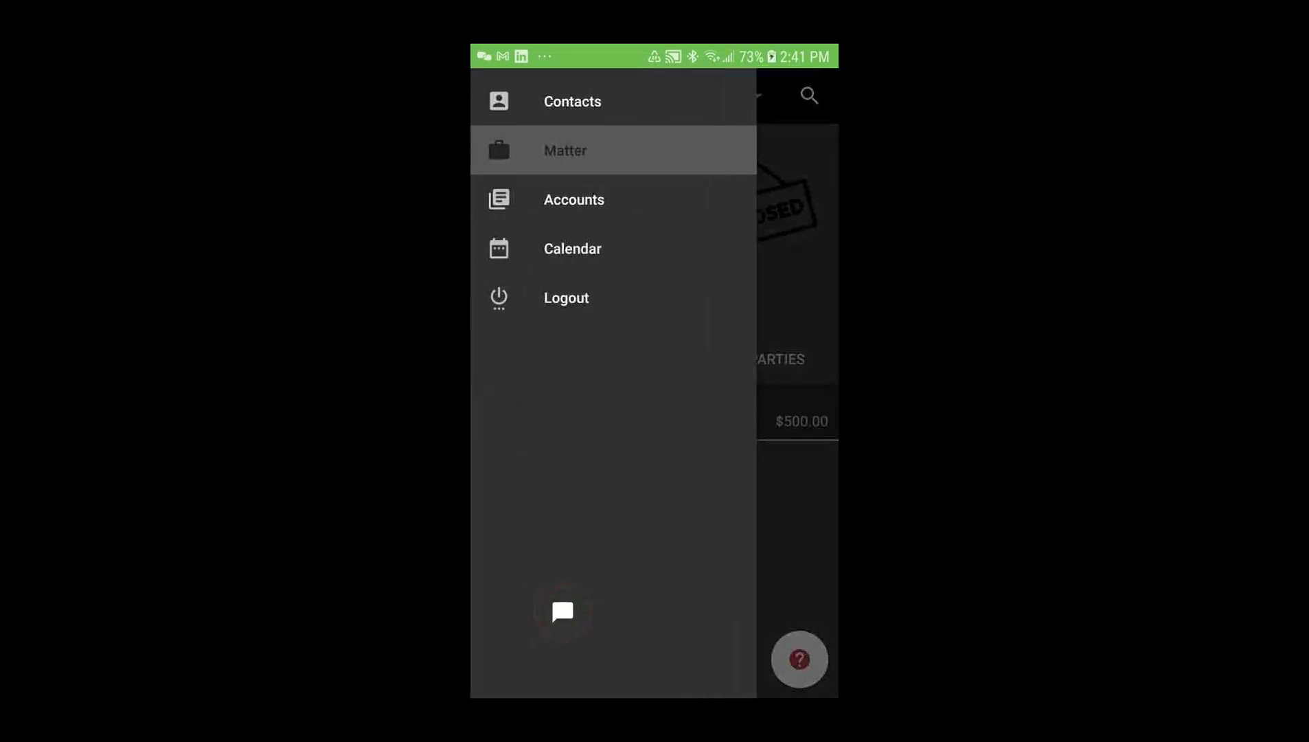
left_click(574, 199)
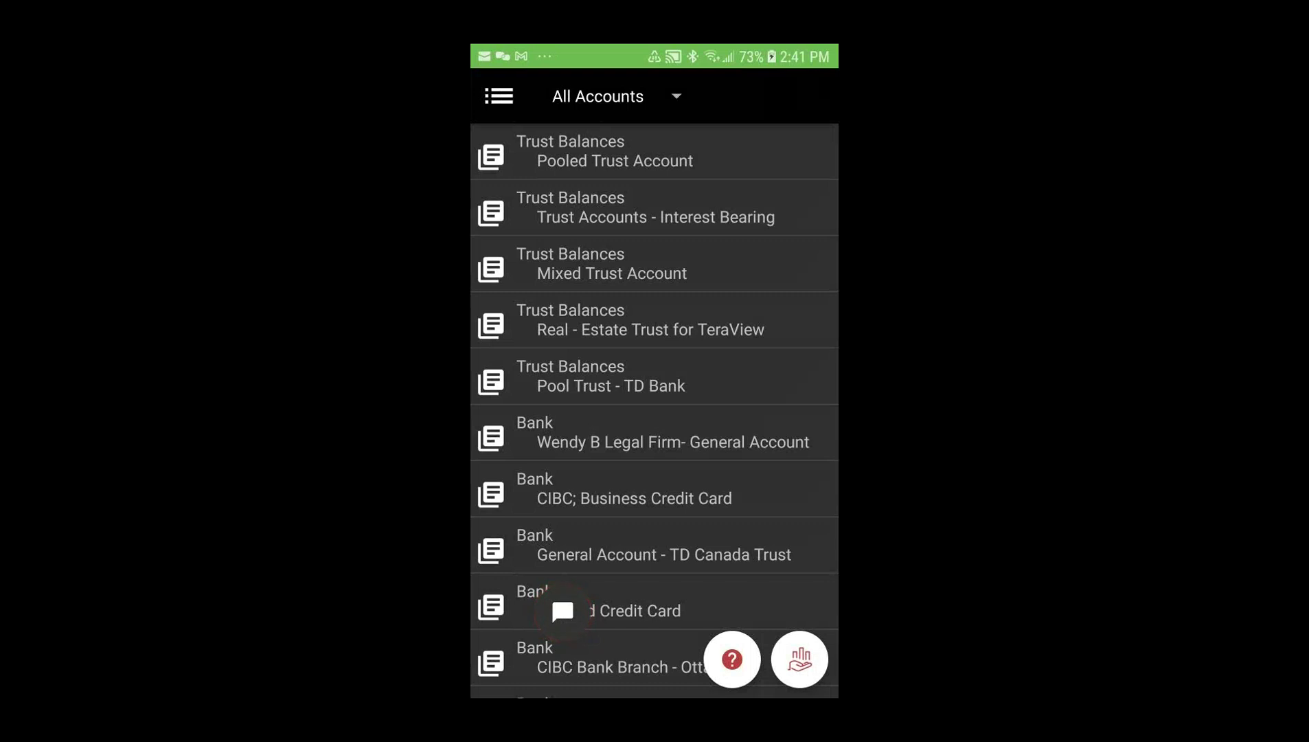
left_click(800, 659)
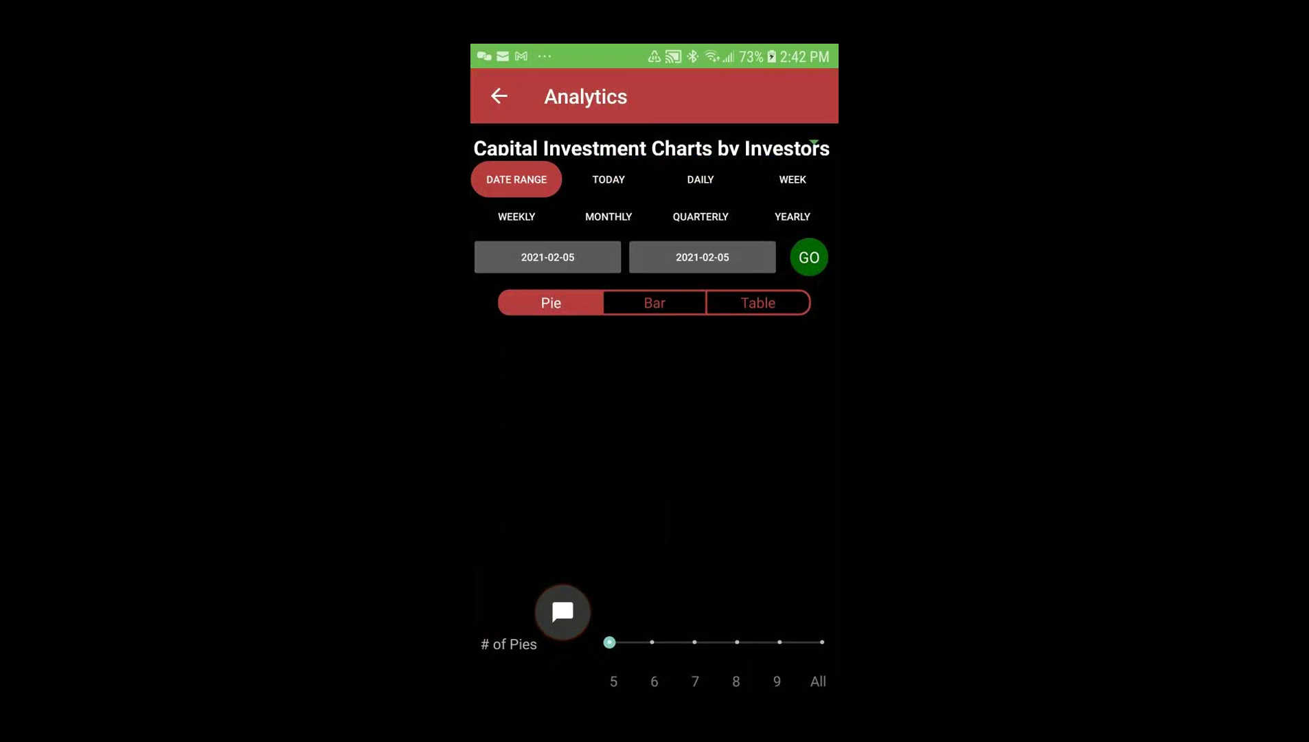
- Switch the analytics to Expense Charts by Category for the current quarter
left_click(813, 143)
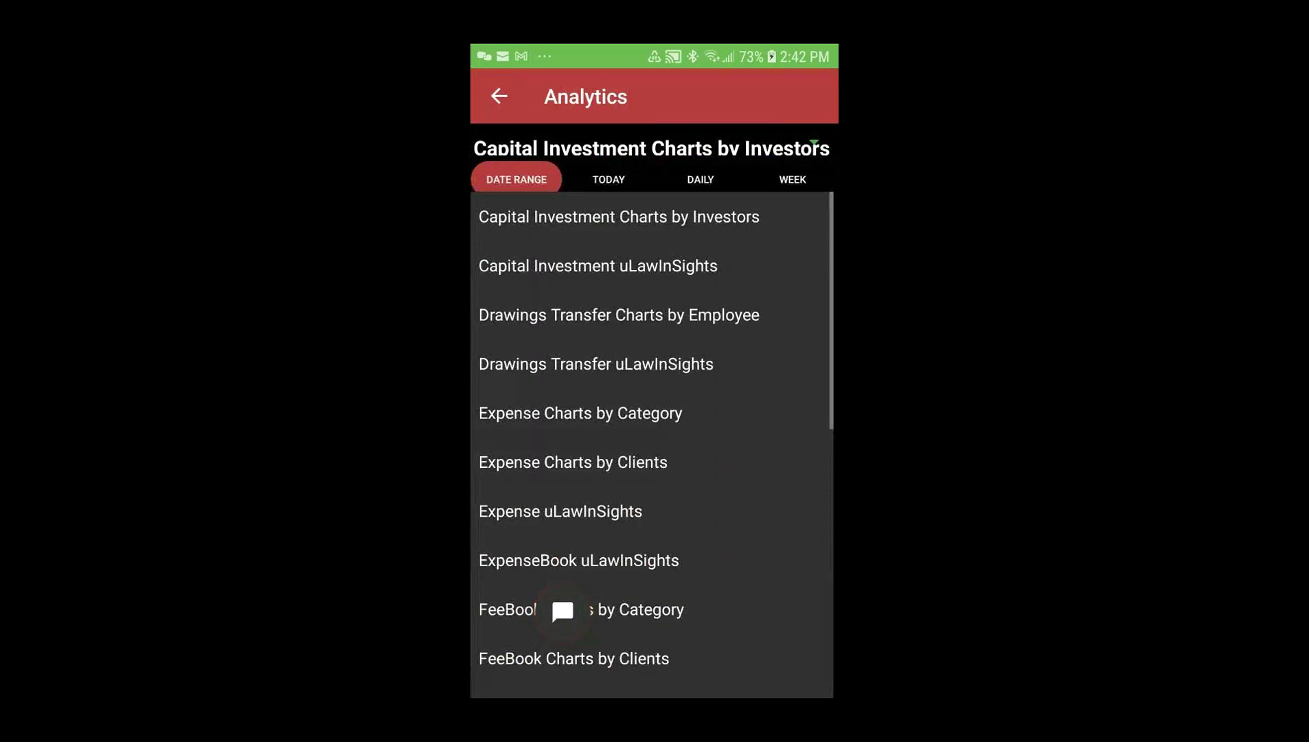
scroll(652, 440, "down", 1)
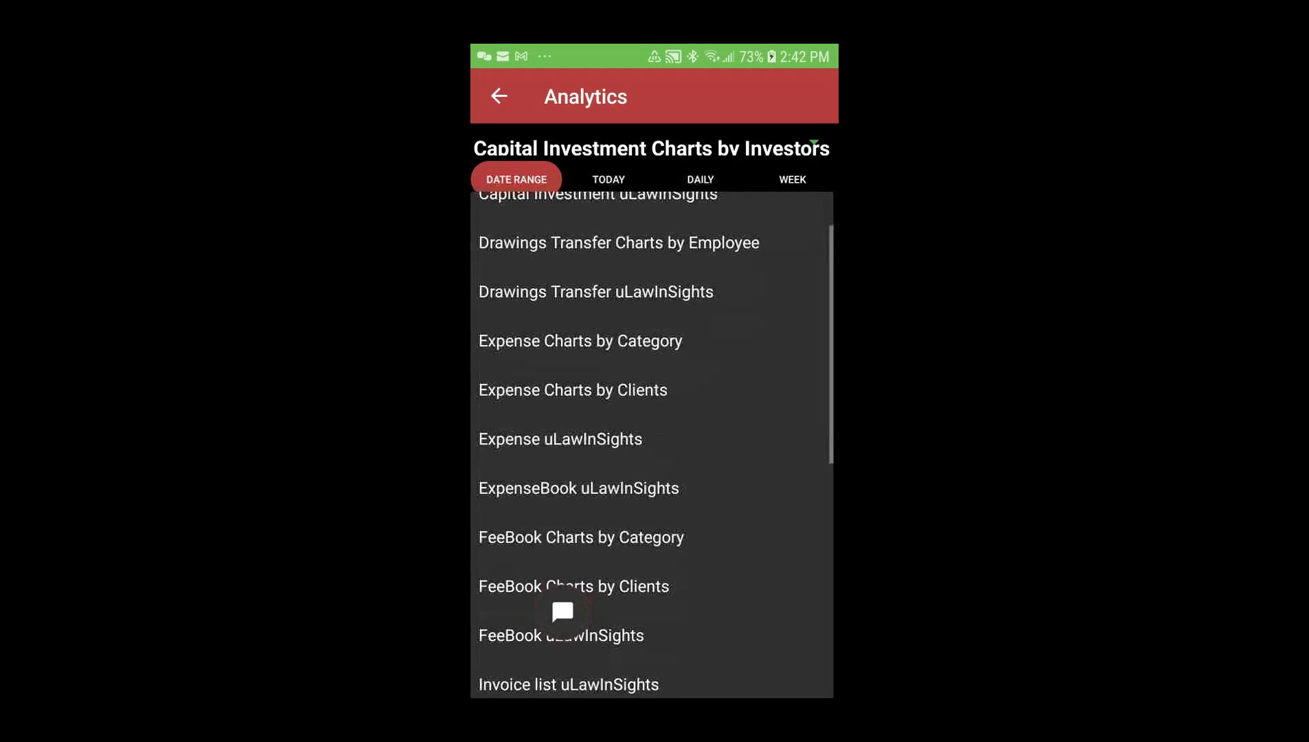
left_click(580, 340)
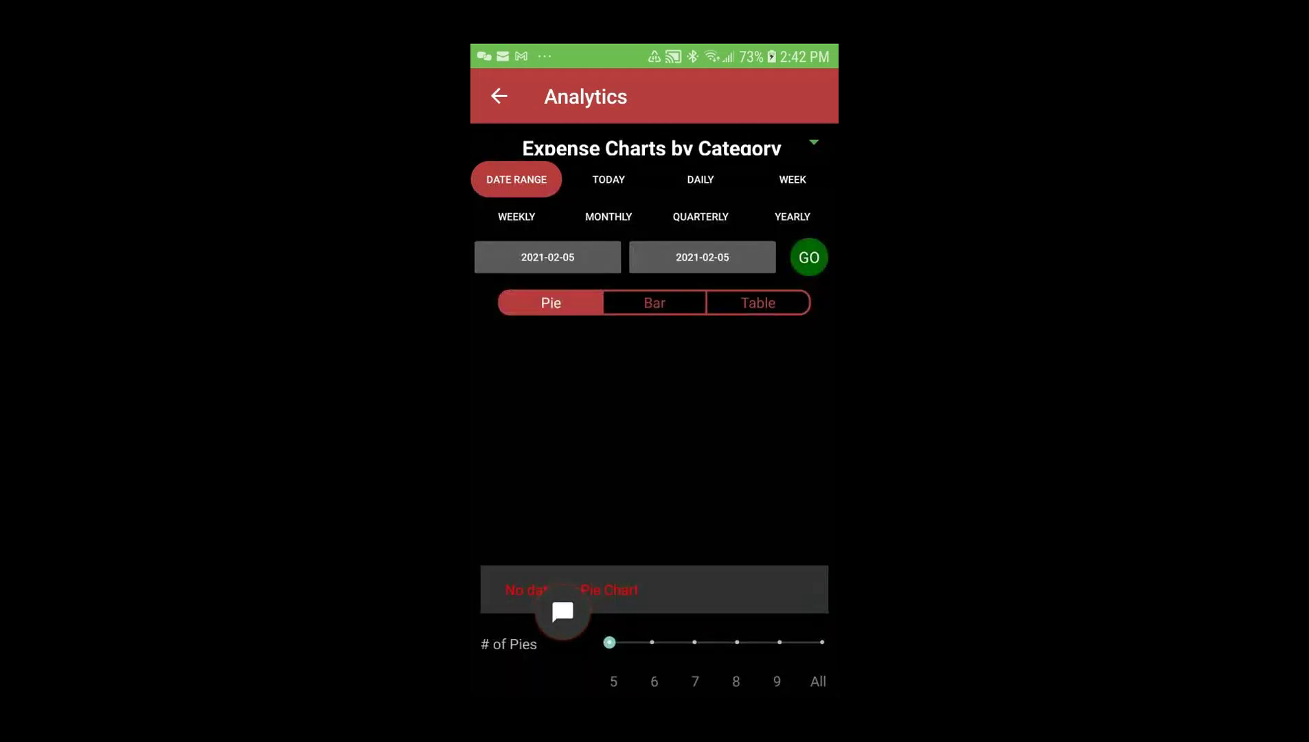
left_click(700, 217)
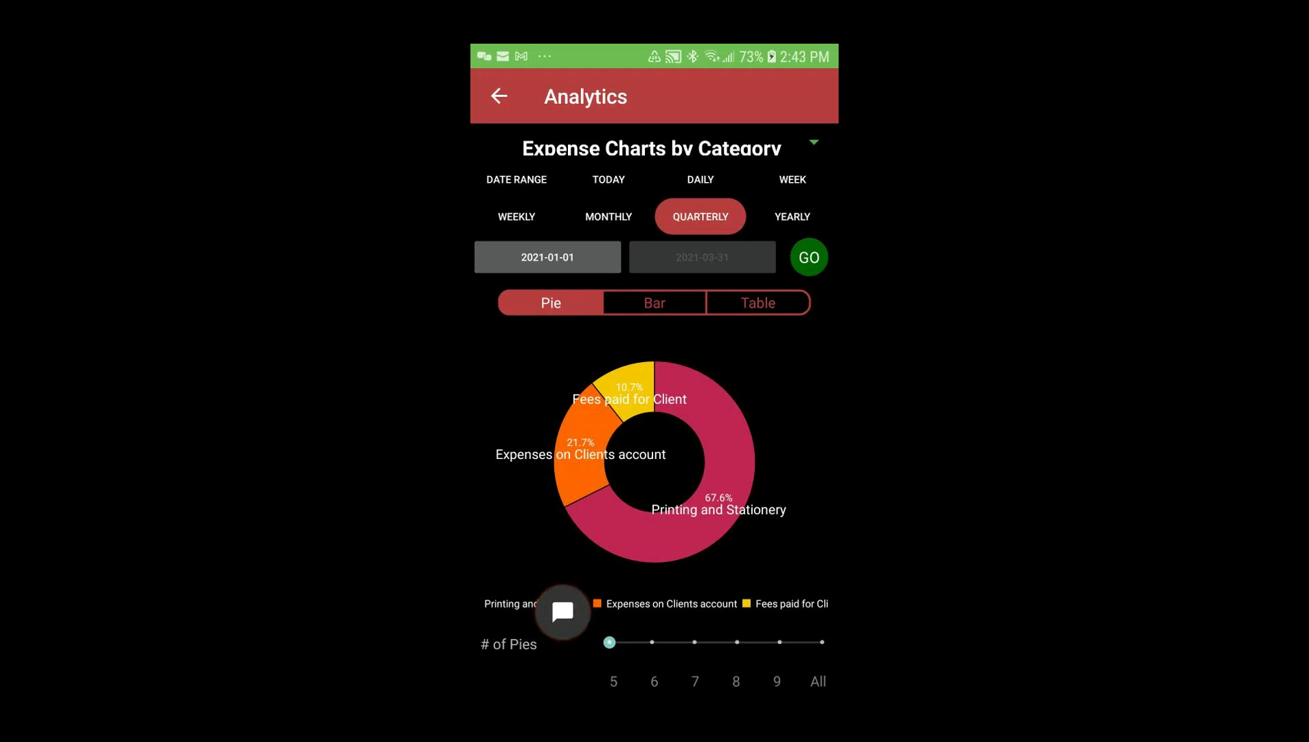
- Preview the expenses as a bar chart and a table, then return to the pie
left_click(654, 302)
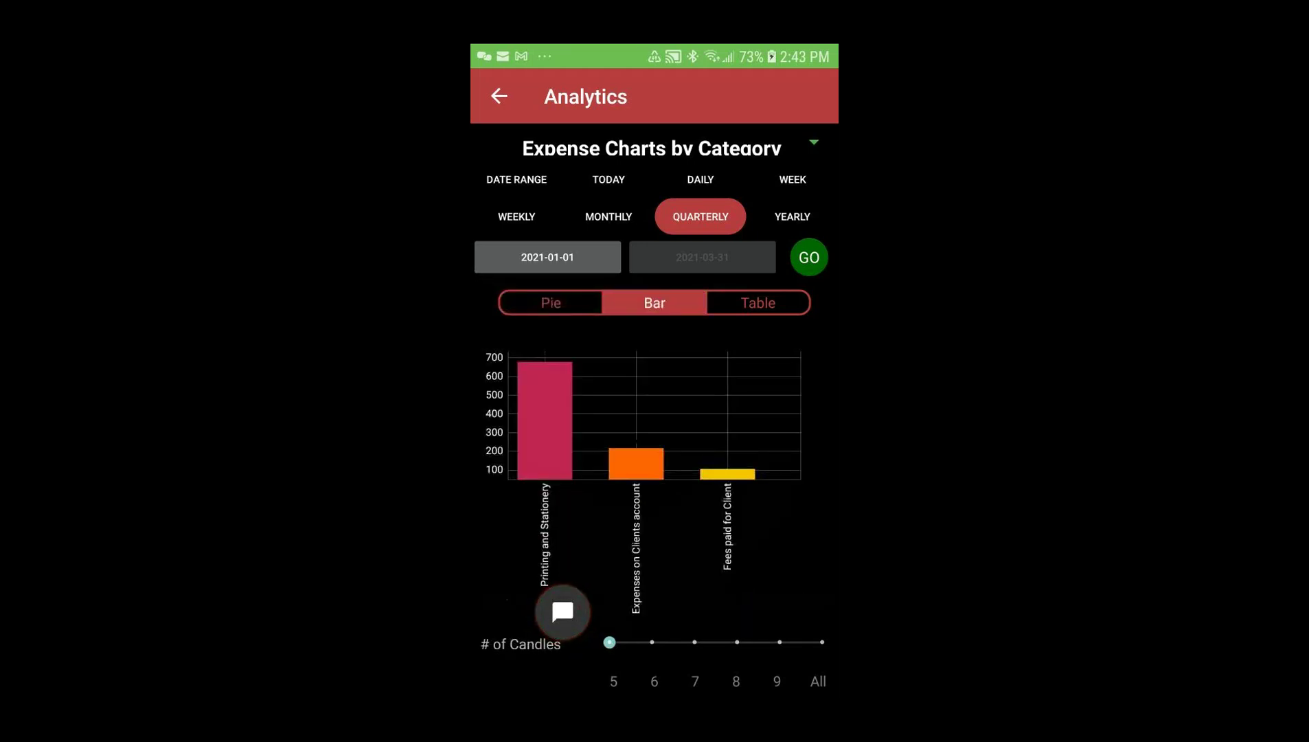
left_click(759, 303)
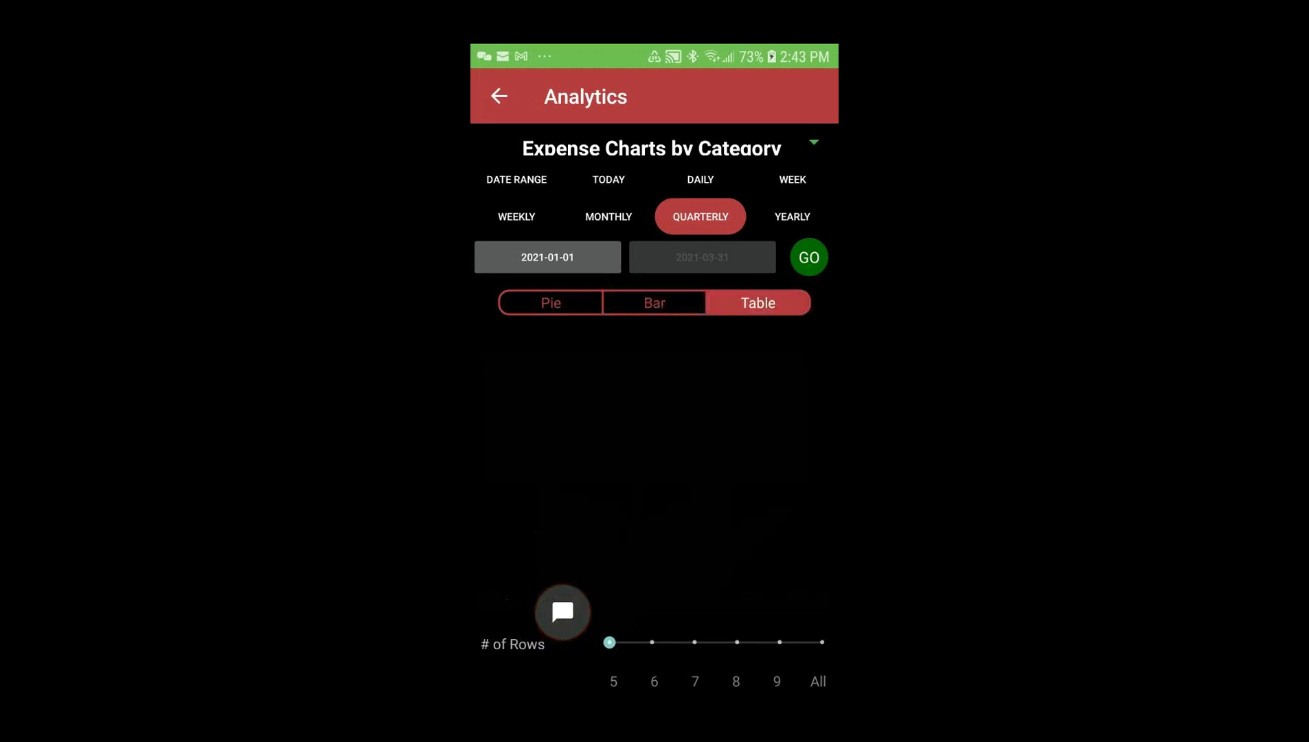
left_click(551, 303)
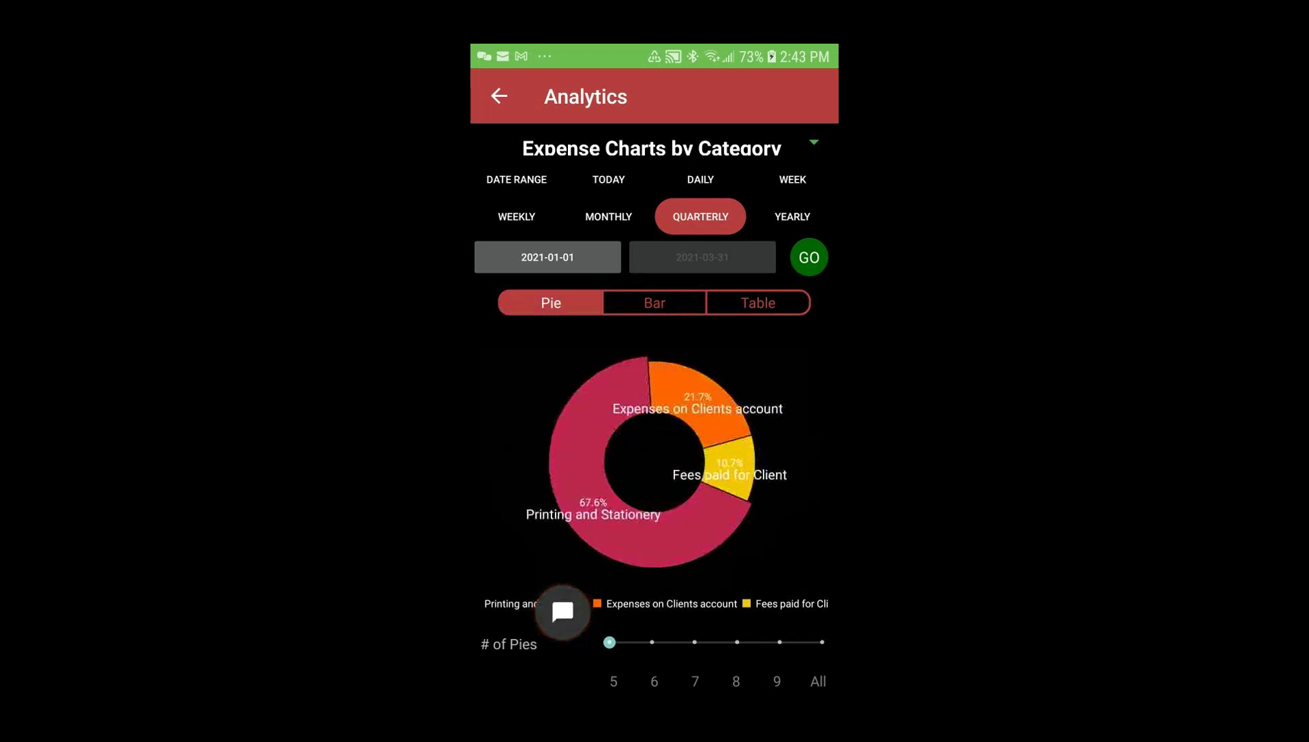
- Try pie slice counts of 7, 8, 6 and 5, settling on 7
left_click(694, 642)
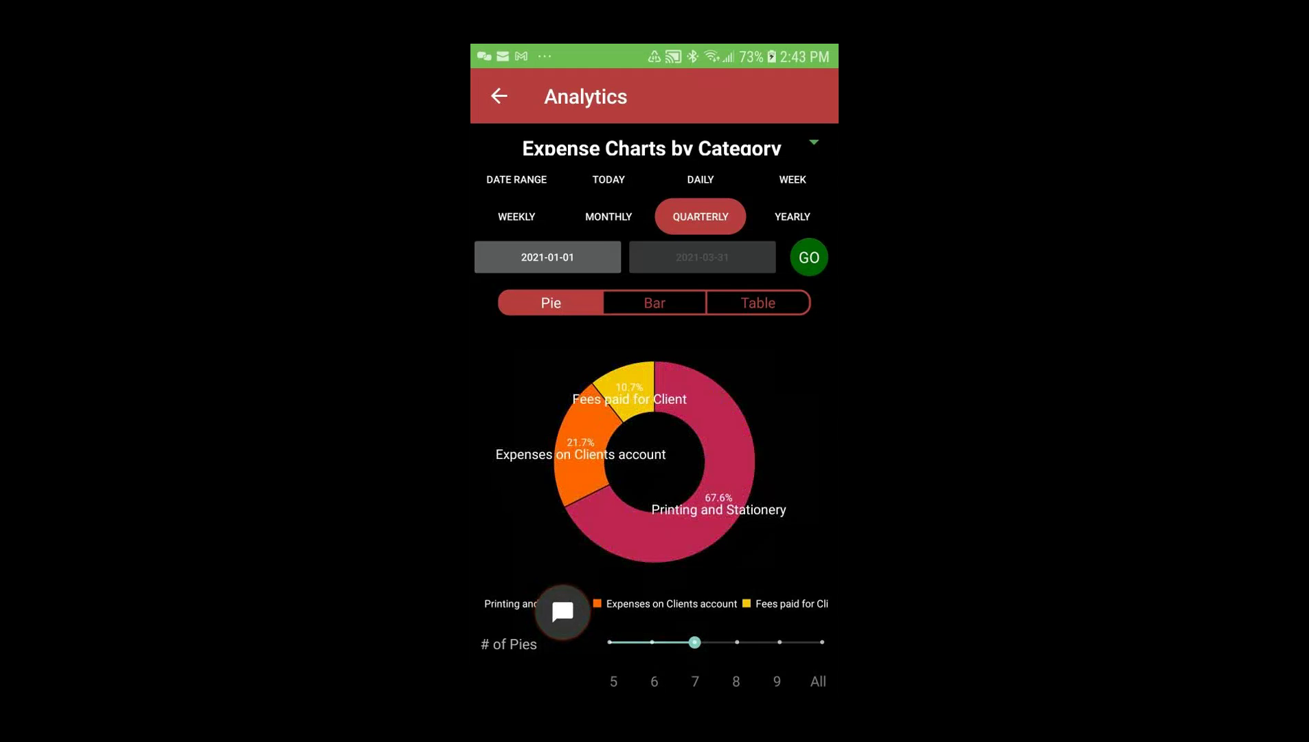
left_click(736, 642)
left_click(653, 642)
left_click(610, 642)
mouse_move(610, 642)
left_mouse_down()
mouse_move(737, 642)
mouse_move(610, 642)
left_mouse_up()
- Set a custom date range of 2020-01-01 to 2020-03-31 for the expense chart
left_click(516, 179)
left_click(547, 256)
left_click(545, 264)
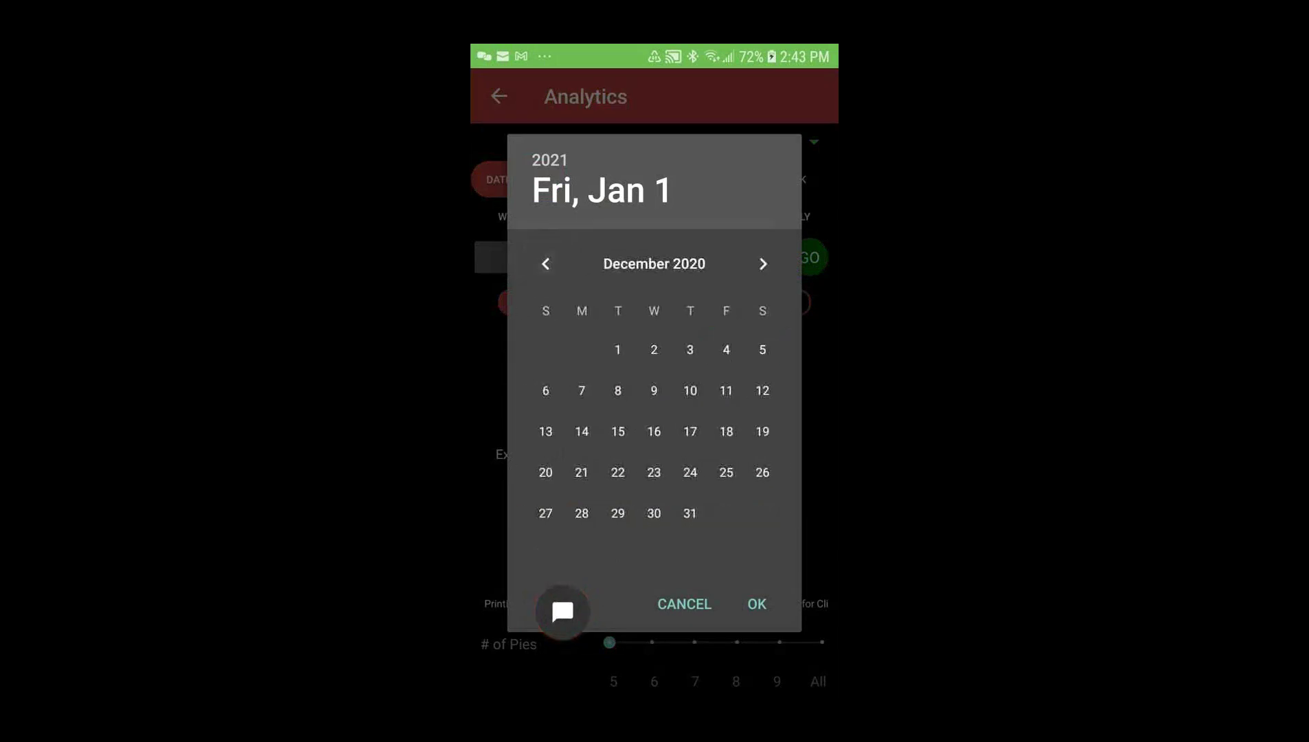
left_click(550, 160)
left_click(654, 287)
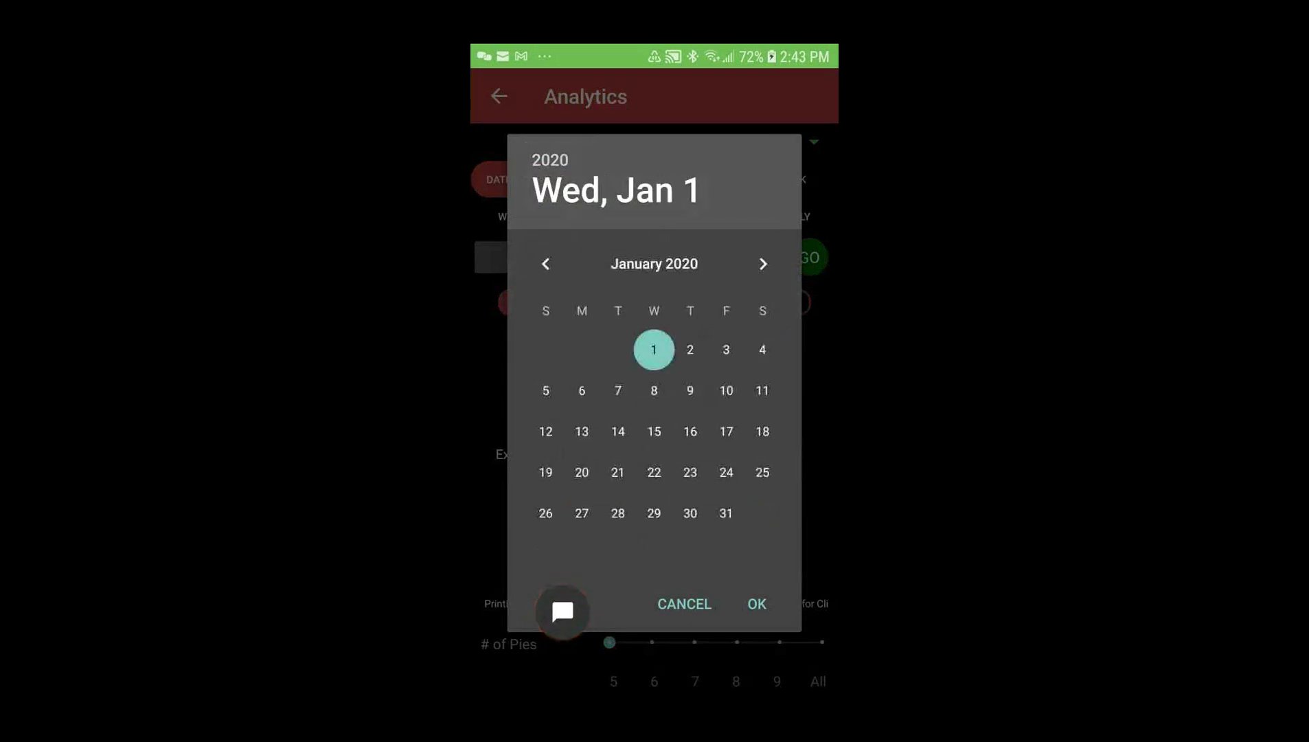
left_click(756, 604)
left_click(702, 258)
left_click(550, 160)
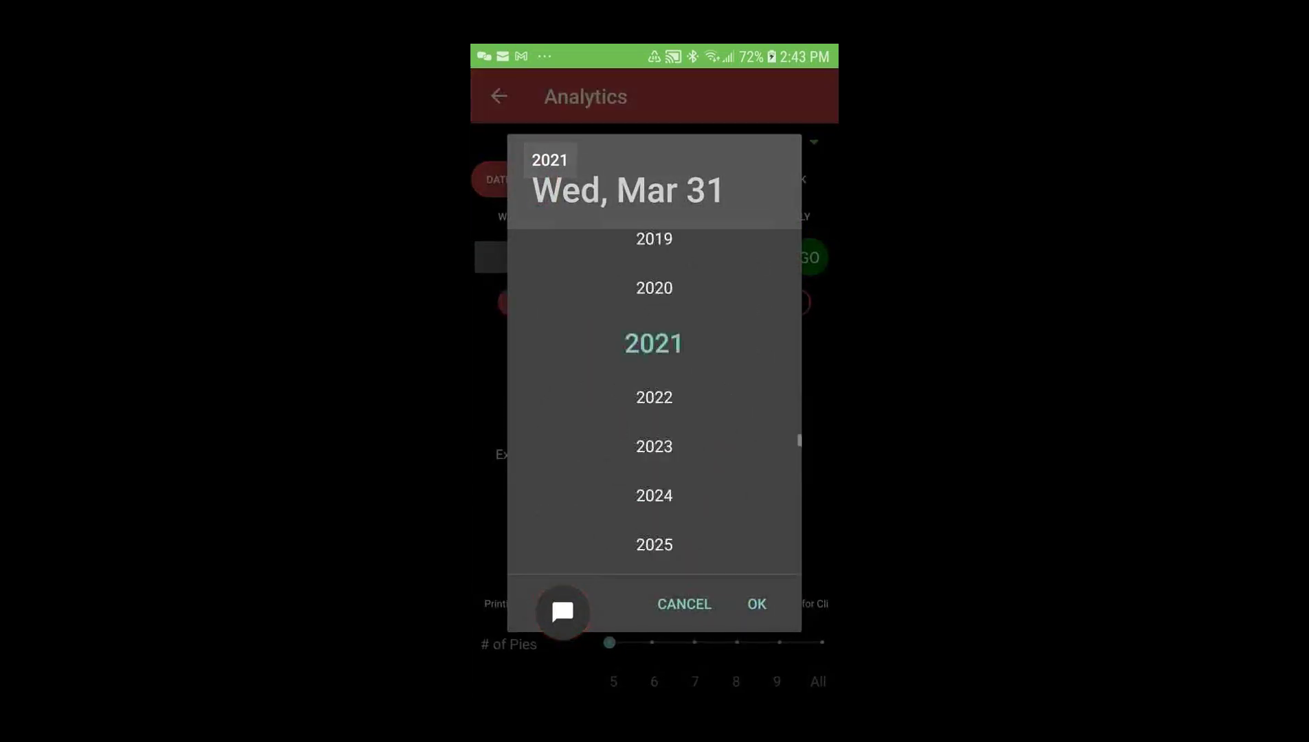
left_click(655, 287)
left_click(756, 604)
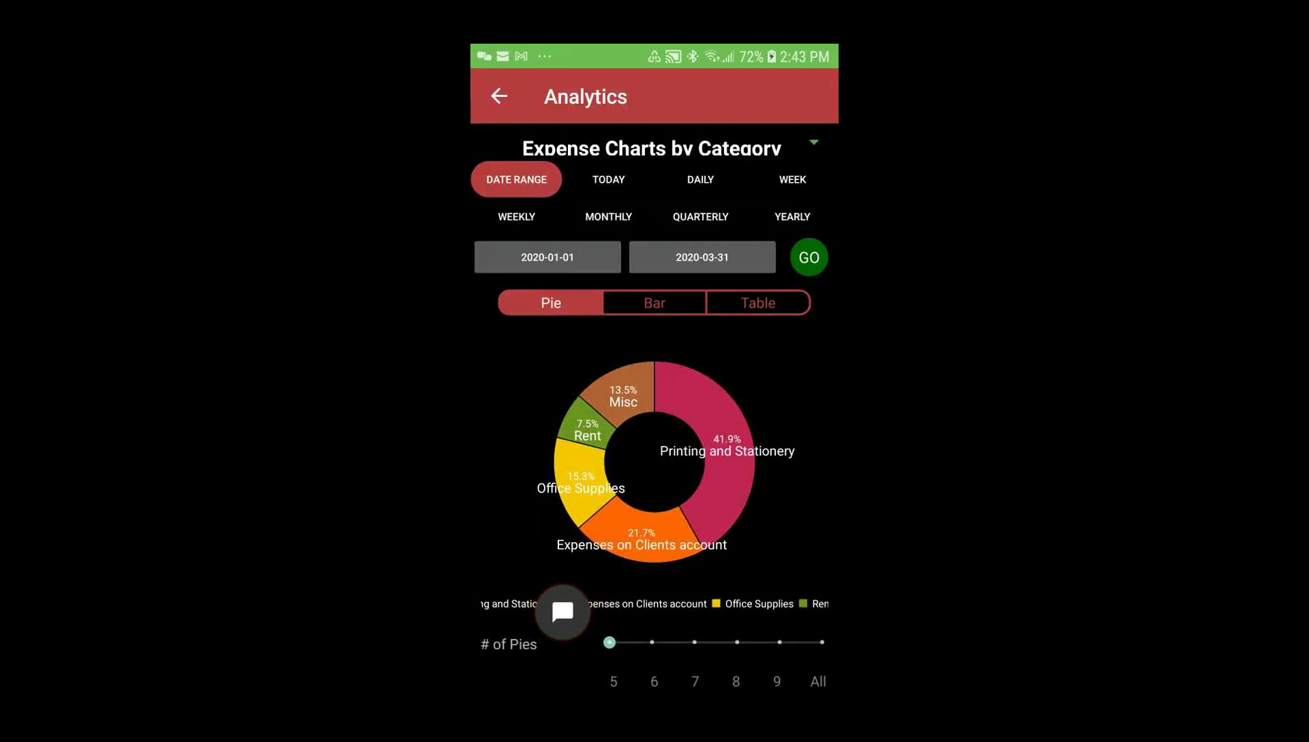
- Set the pie to 7 slices, then switch to Work-In-Progress Charts by Last Activity
left_click(652, 642)
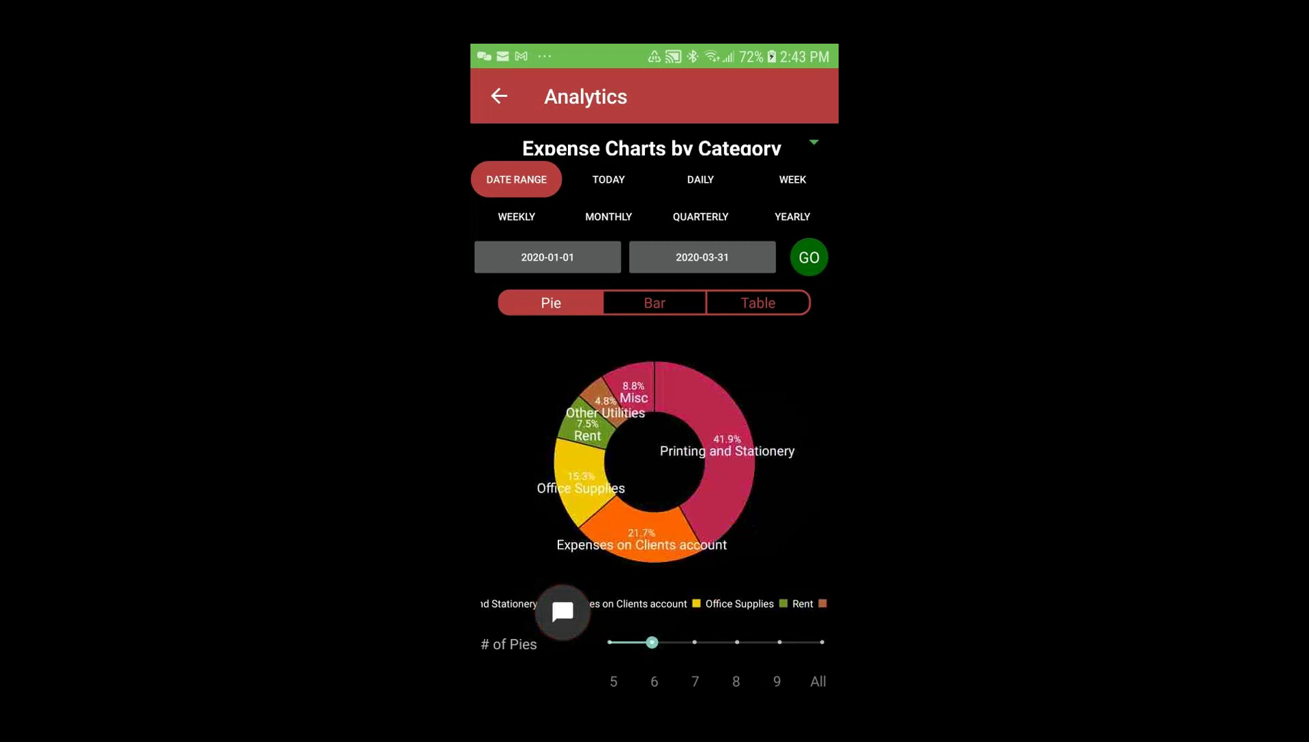
left_click(694, 642)
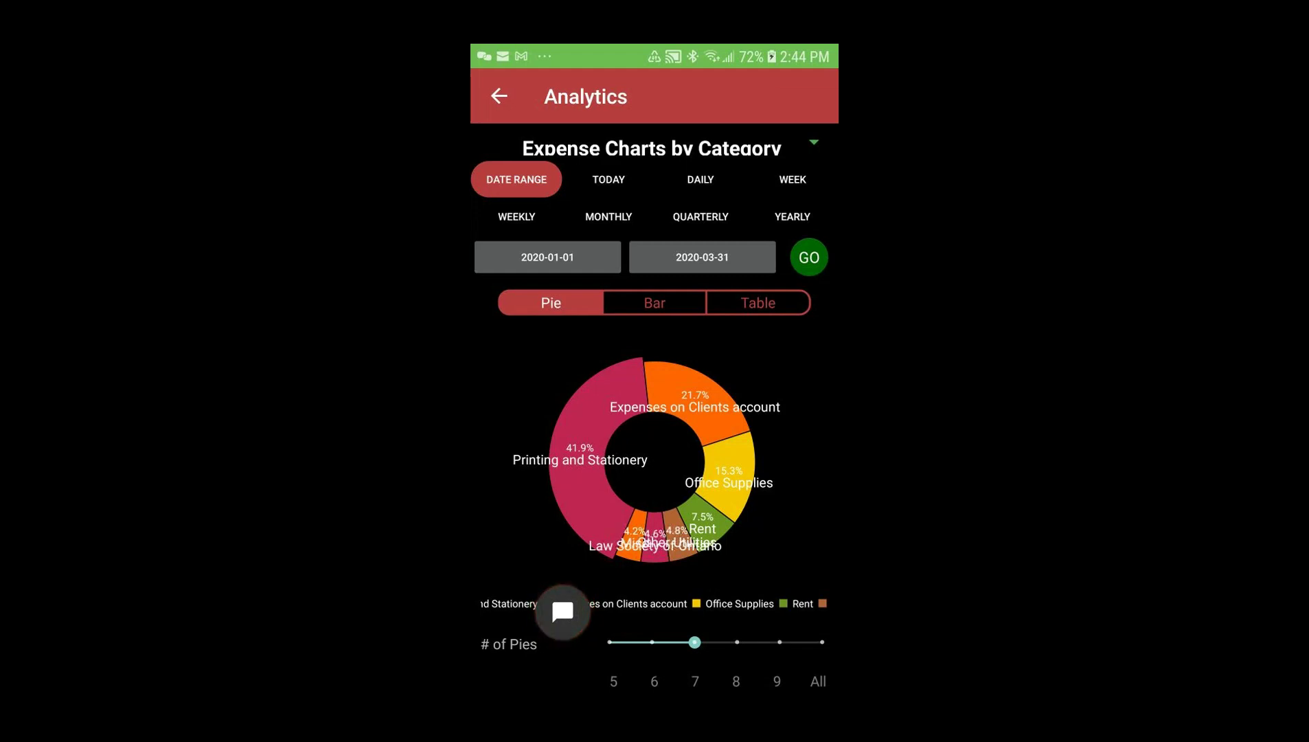
left_click(651, 148)
scroll(652, 439, "down", 10)
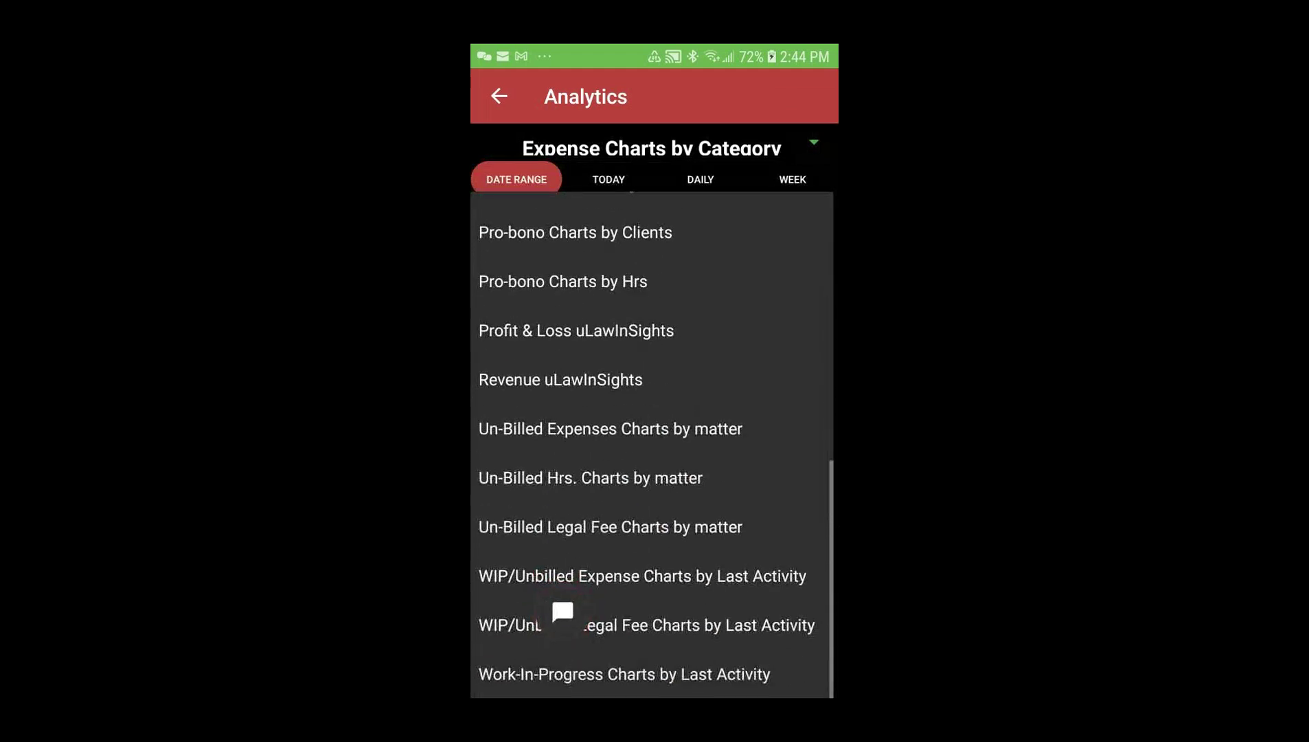
left_click(624, 674)
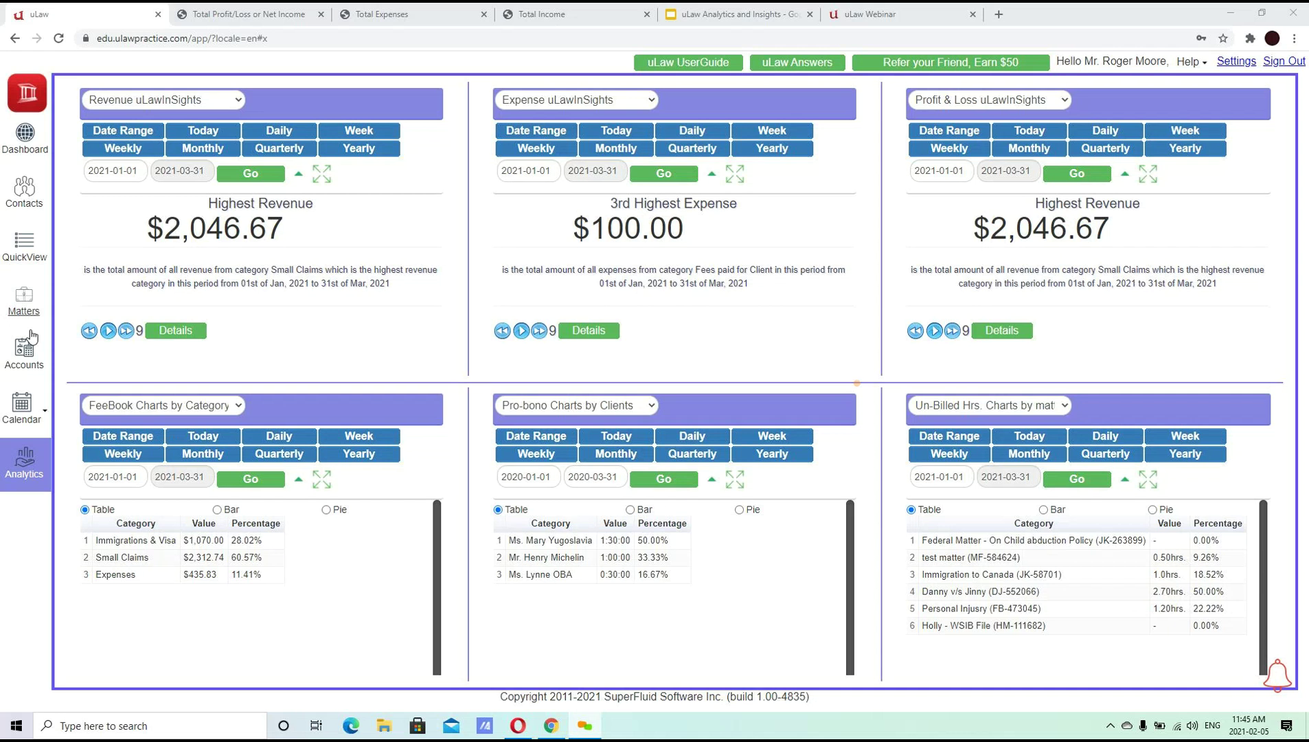
- Open the QuickView matter list and its Document Generation report options
left_click(26, 265)
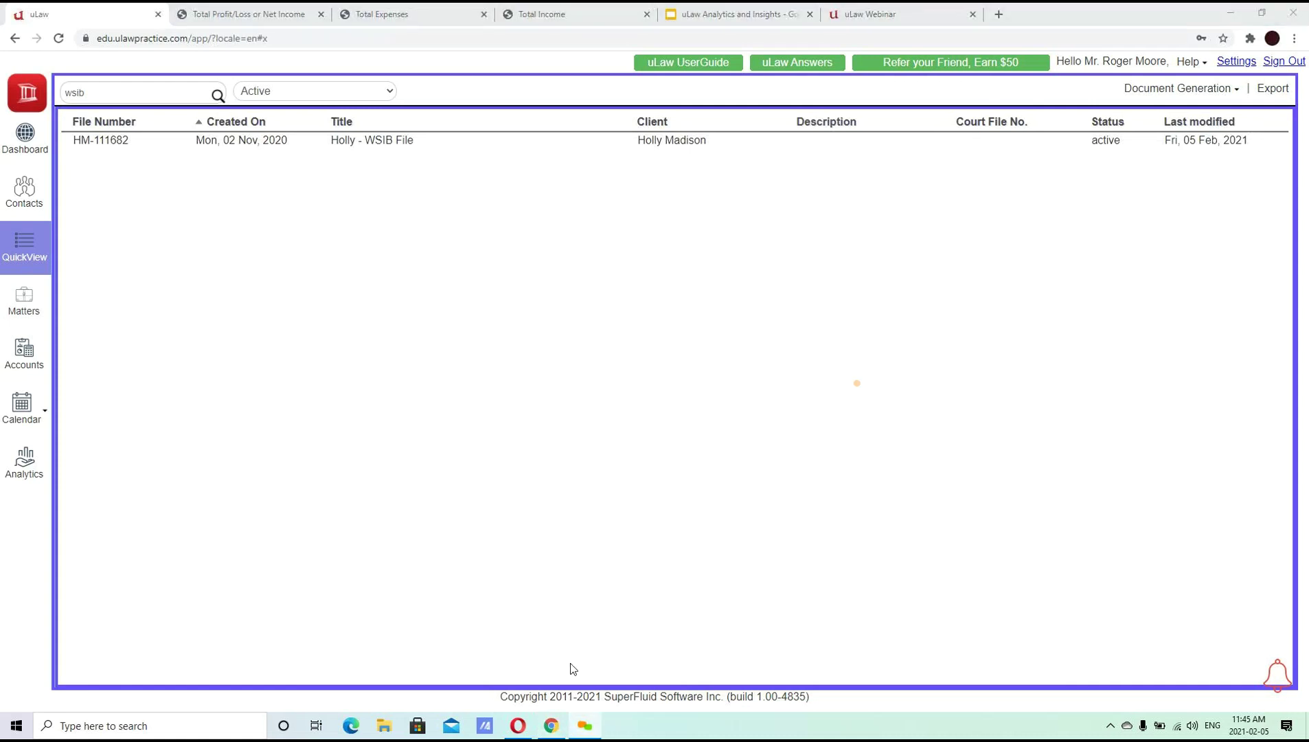
left_click(1203, 91)
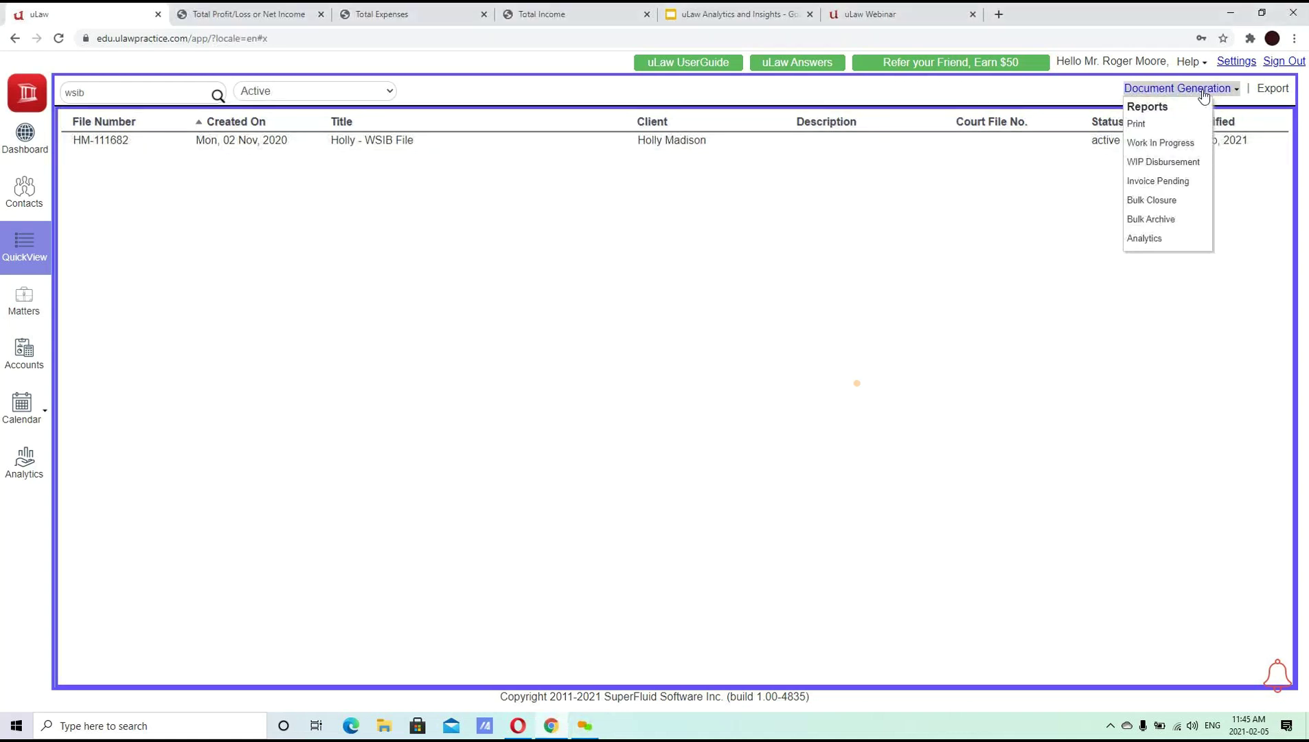
- Download the Compliance analytics report and open the resulting PDF
left_click(1144, 240)
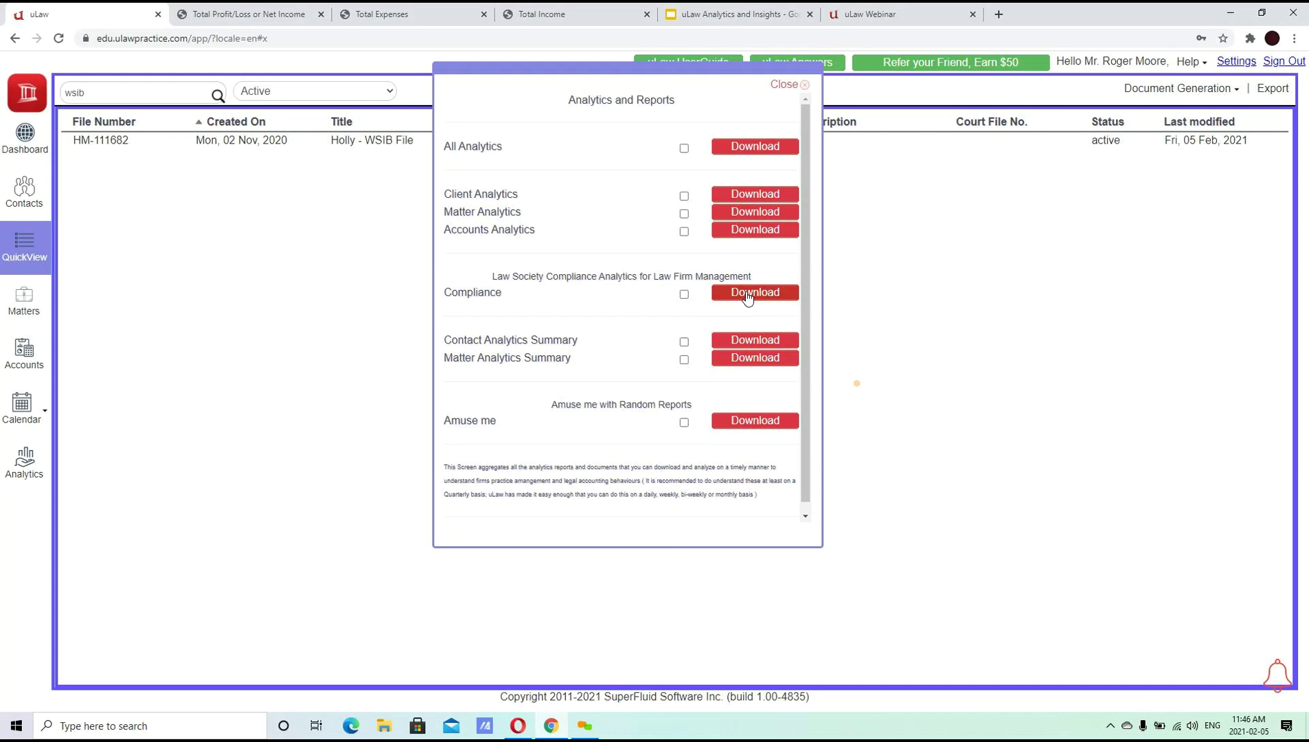
left_click(748, 295)
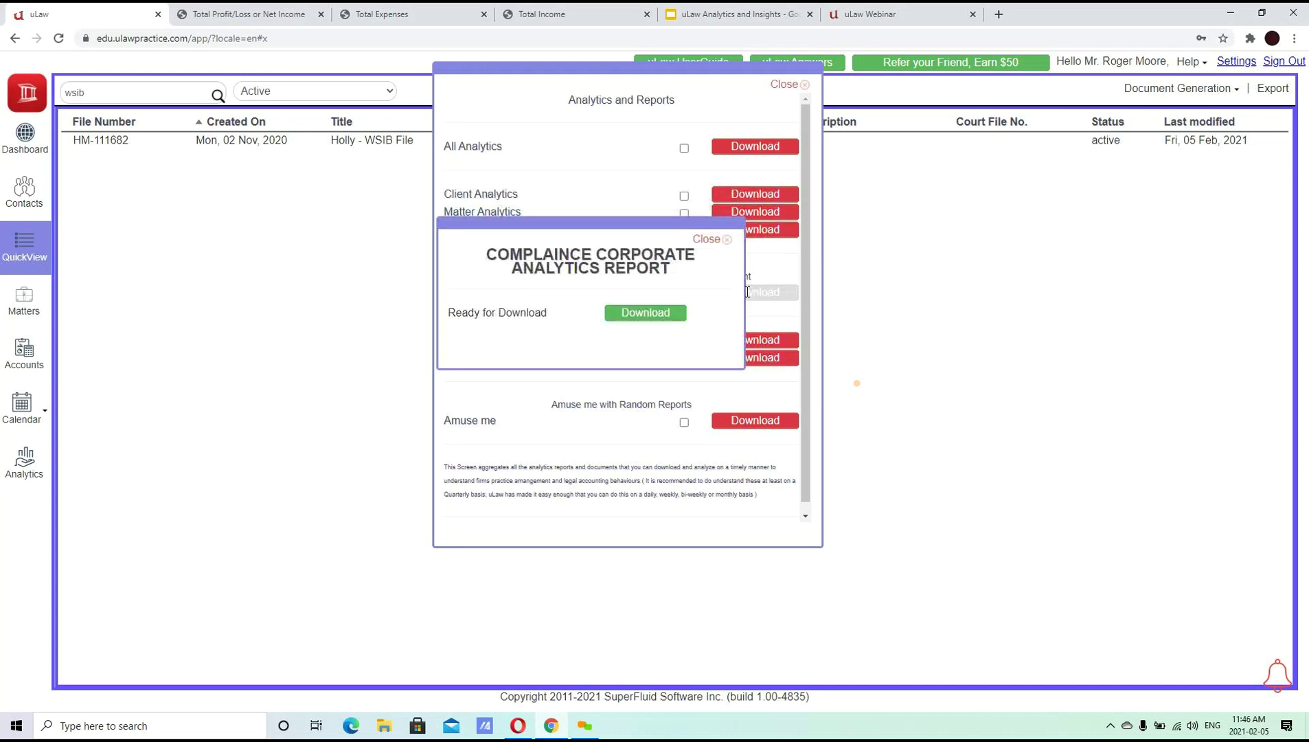
left_click(639, 313)
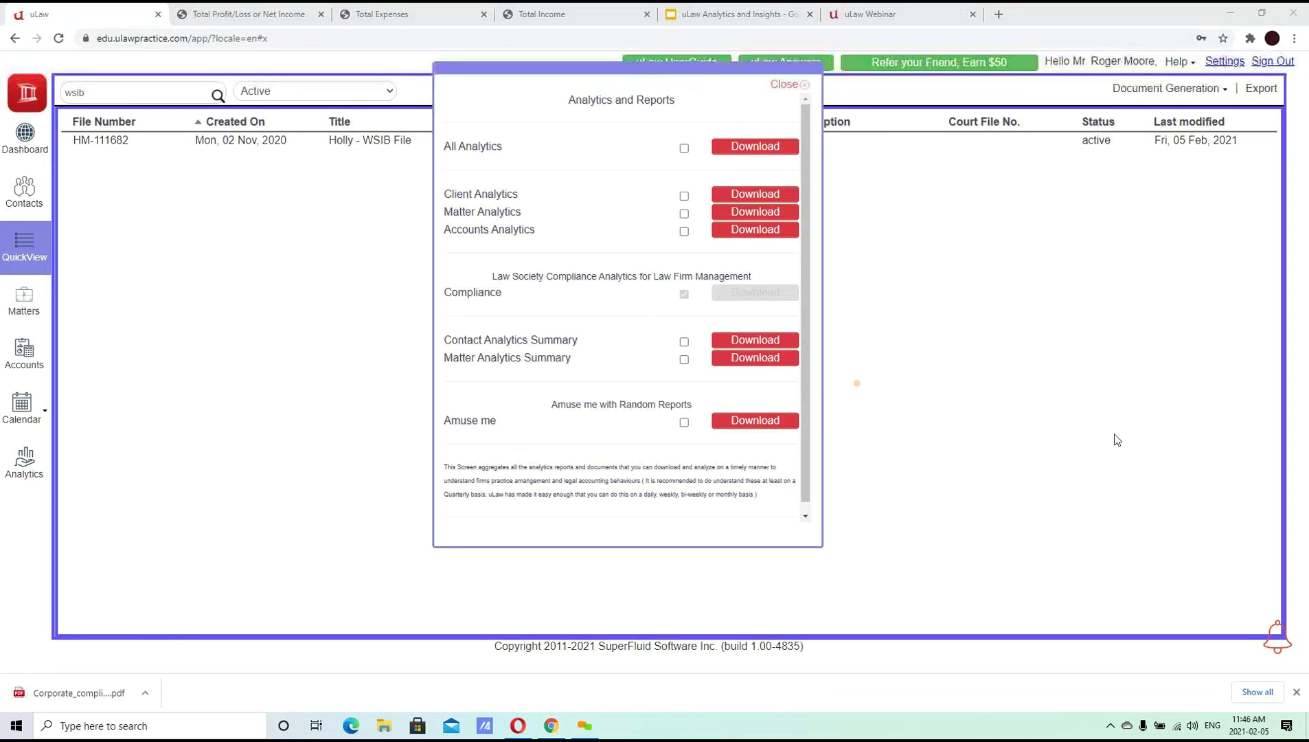
left_click(81, 694)
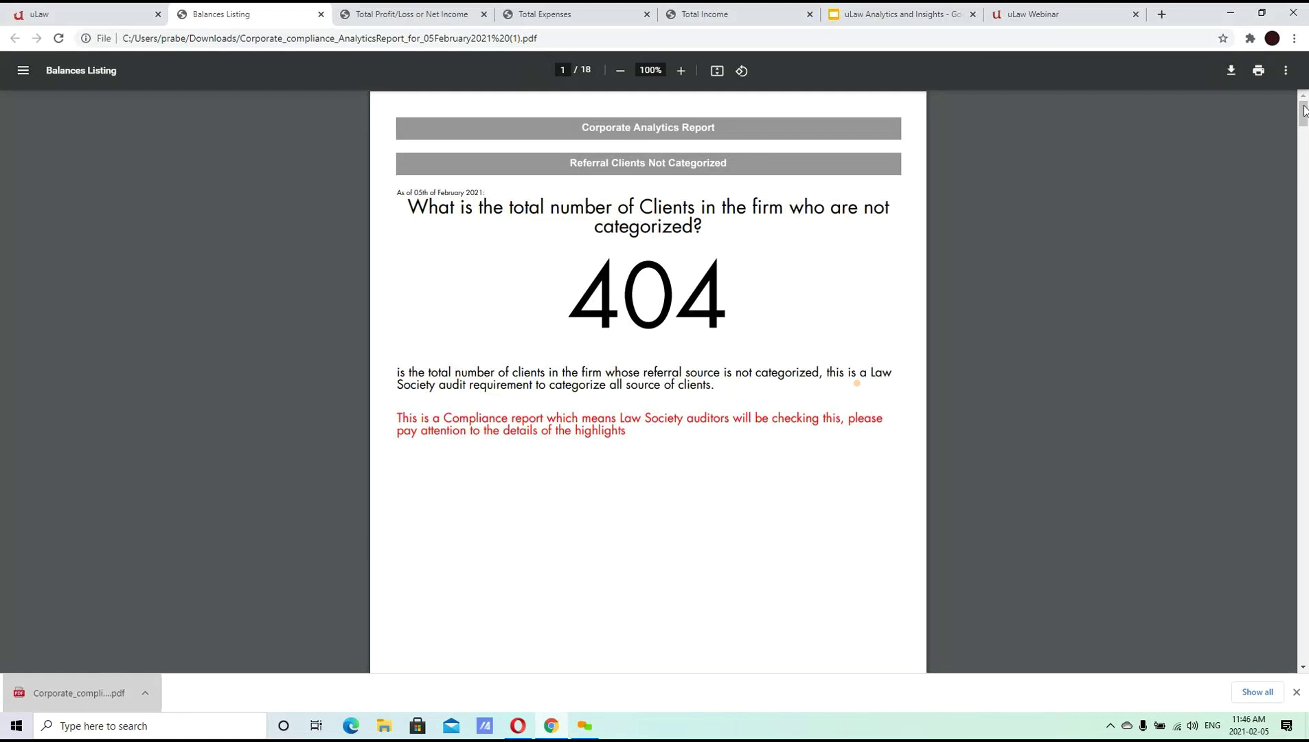
- Review PDF pages 2, 4, 13 and 17 via thumbnails, then return to uLaw
left_click(23, 72)
left_click(94, 275)
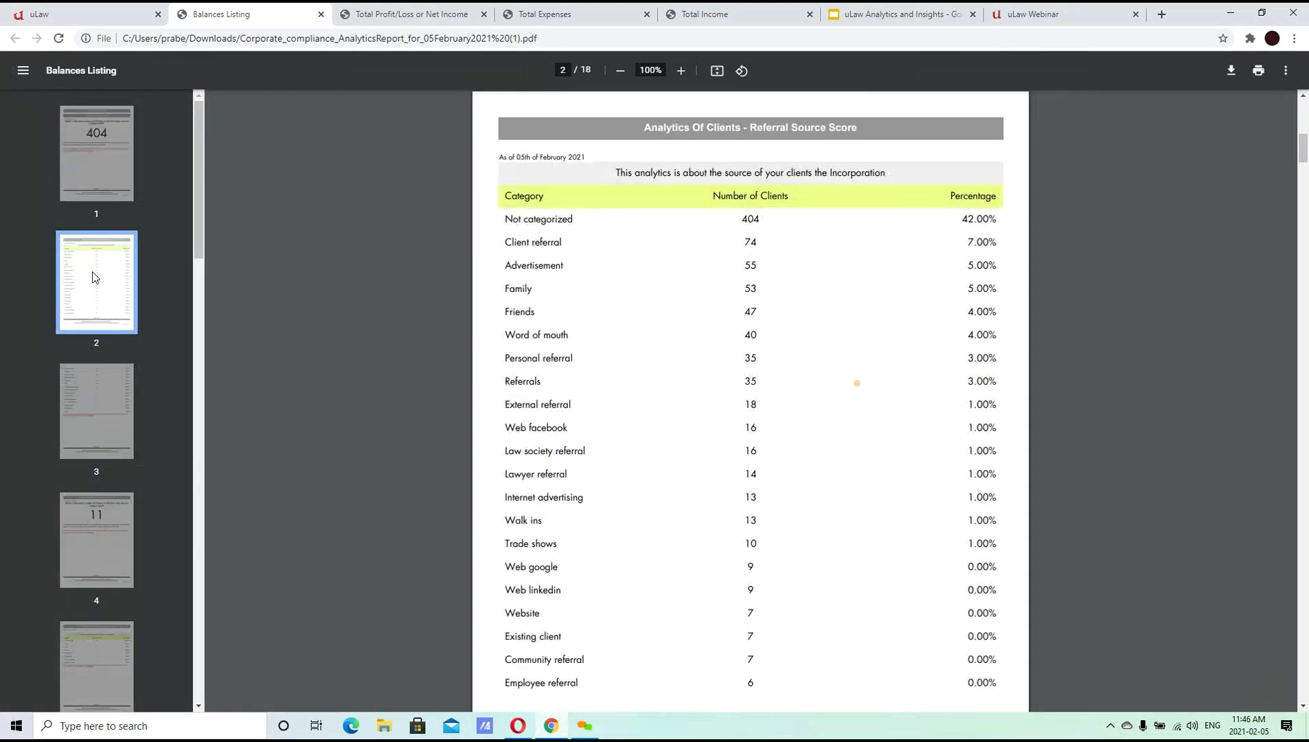
left_click(119, 533)
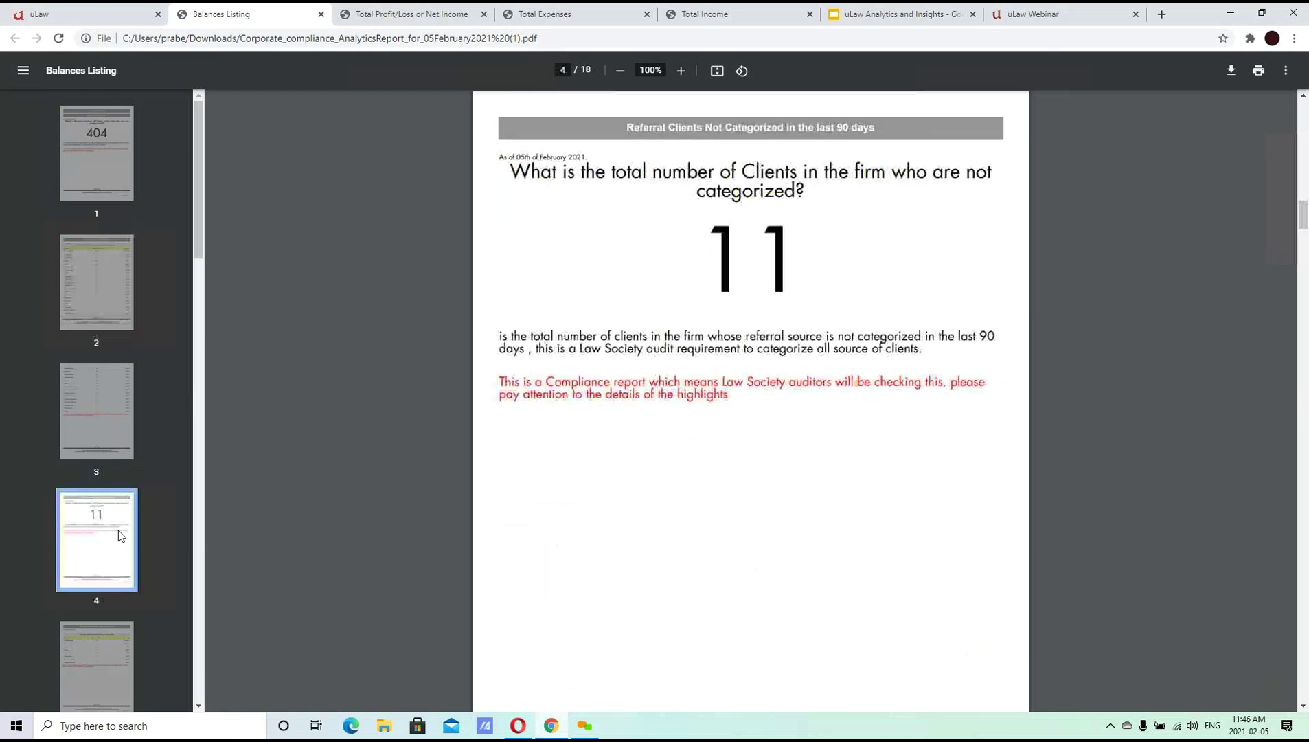
left_click_drag(199, 239, 185, 584)
left_click(68, 422)
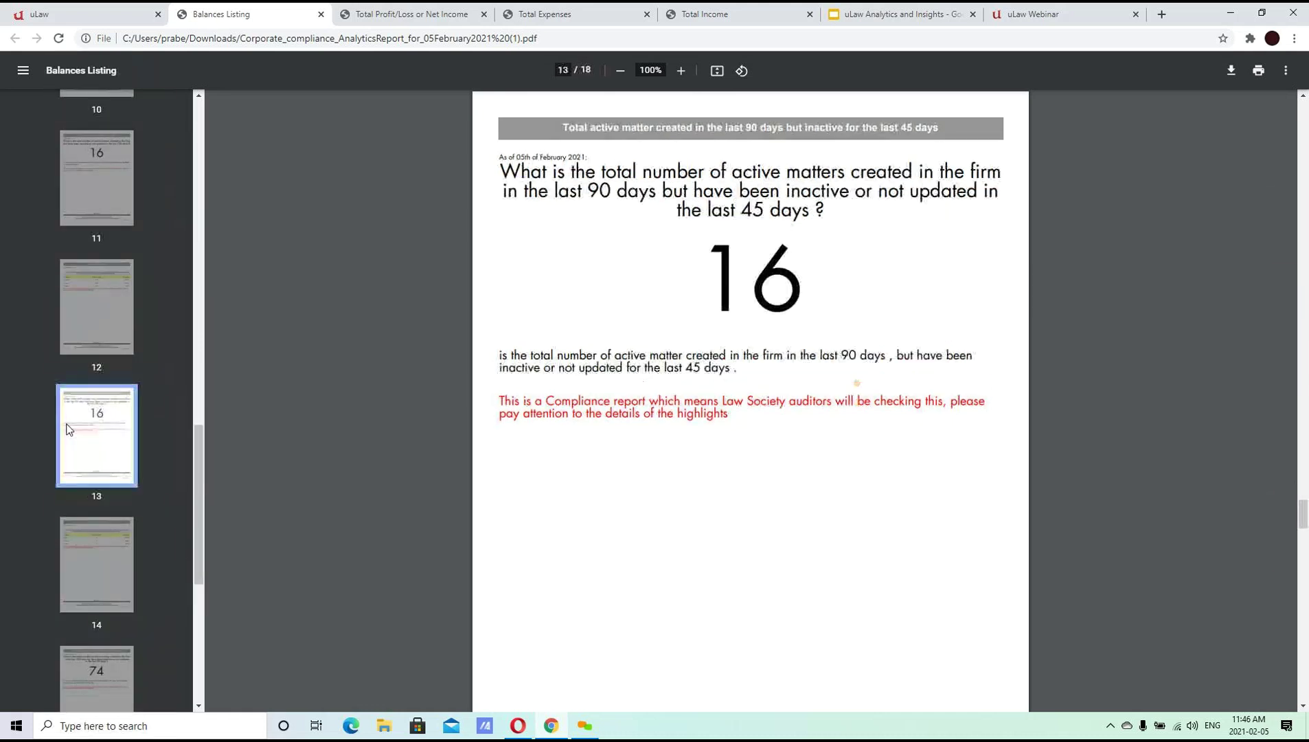
left_click_drag(200, 480, 197, 611)
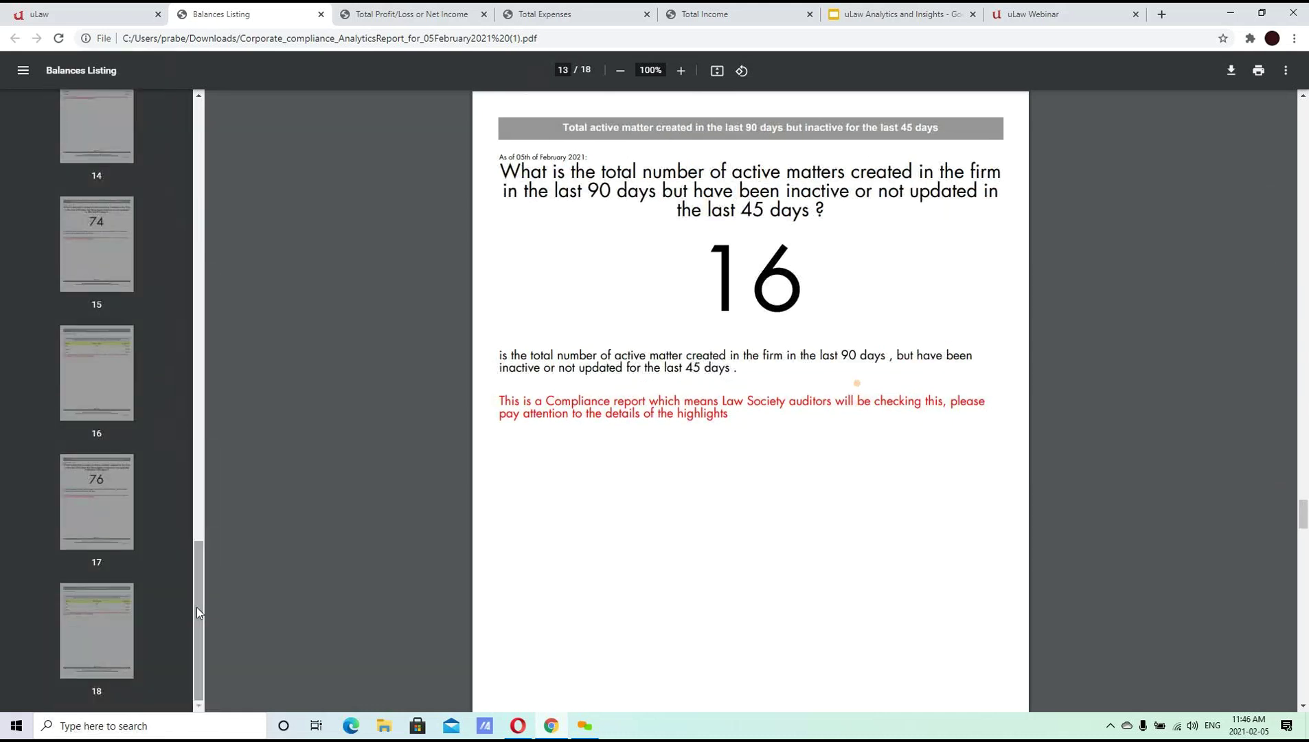
left_click(130, 543)
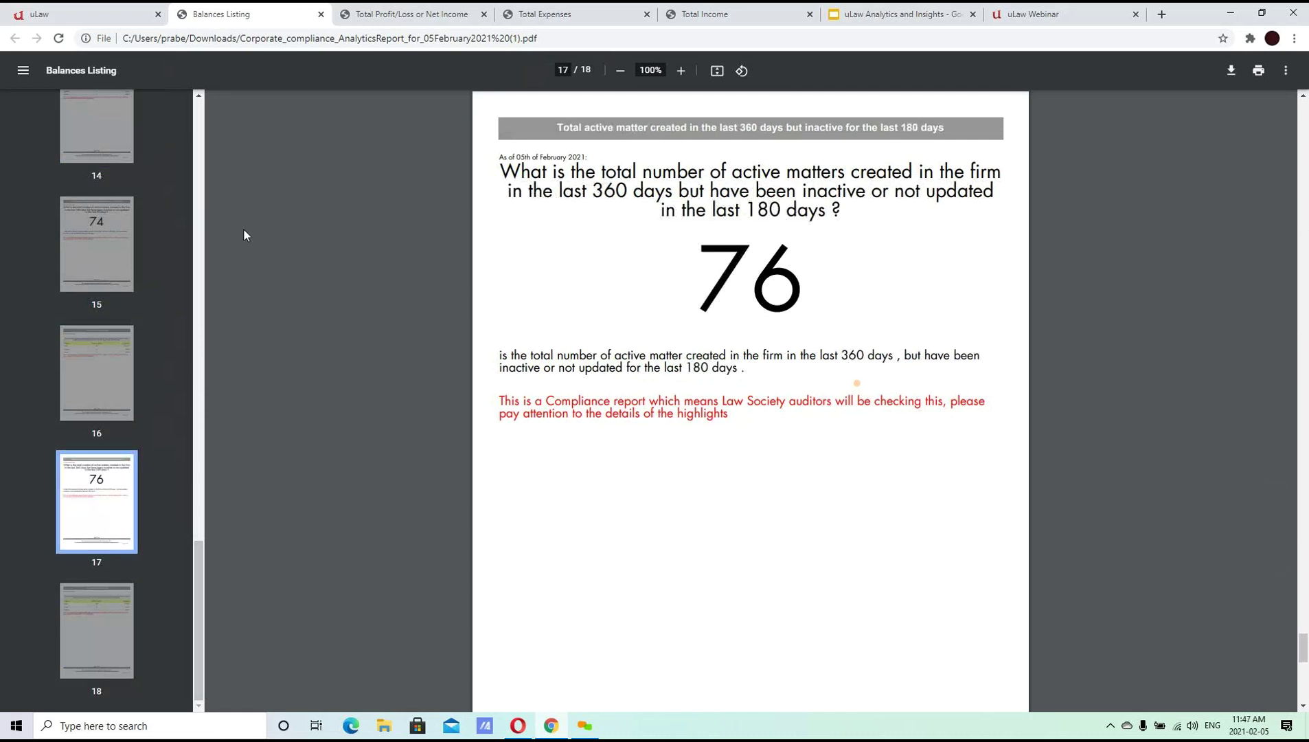
left_click(23, 71)
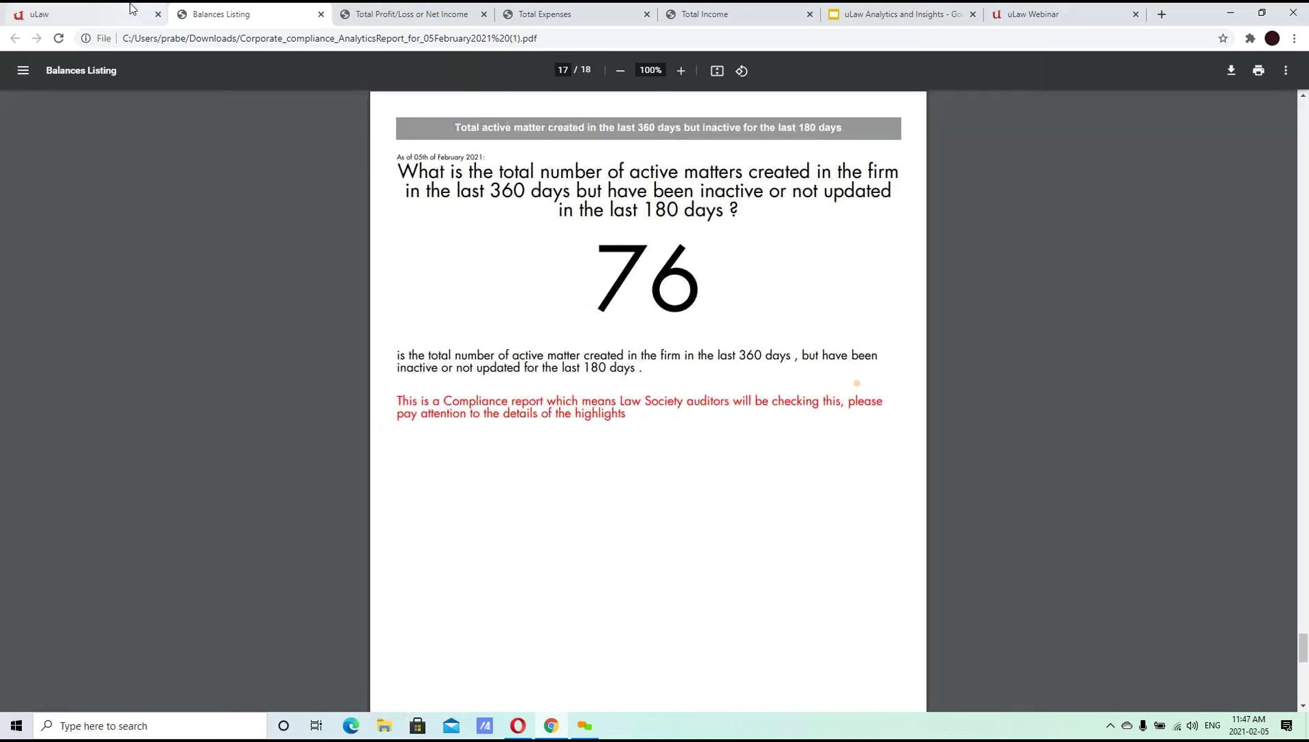
left_click(82, 14)
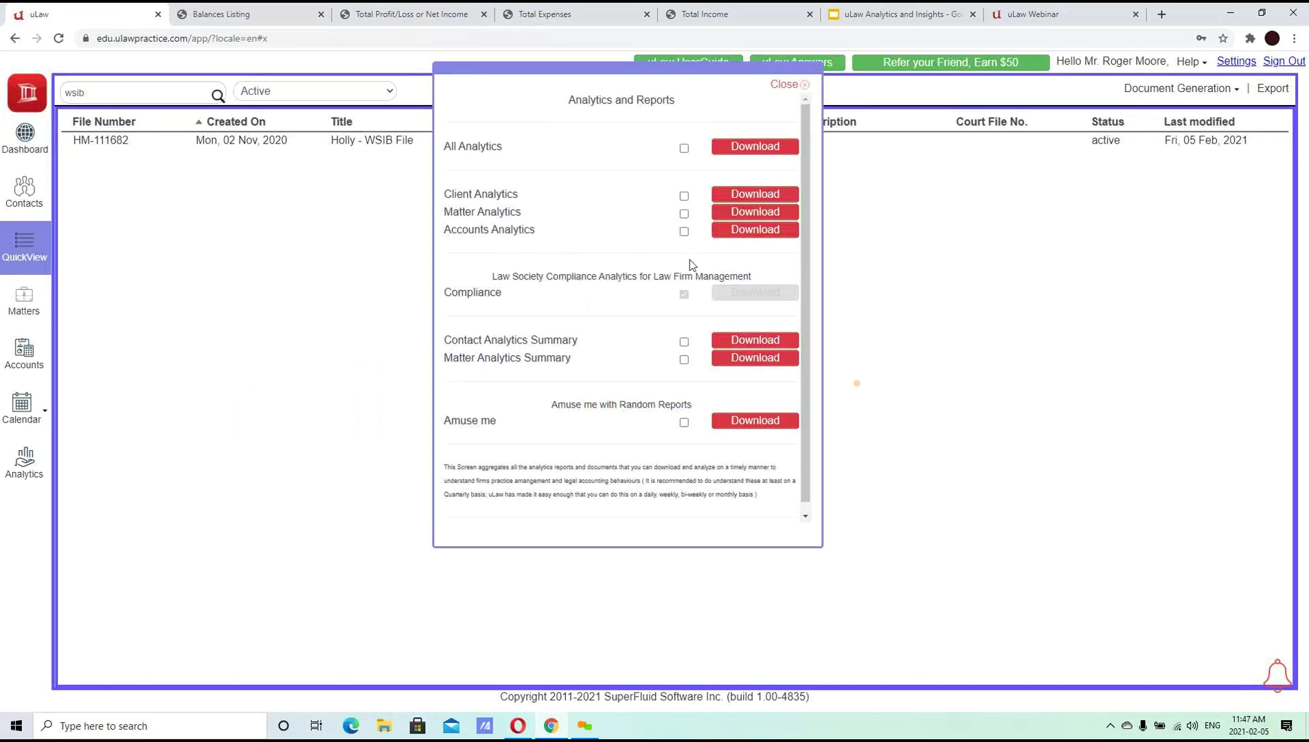
- Download the Accounts Analytics report and open the 36-page corporate analytics PDF
left_click(749, 231)
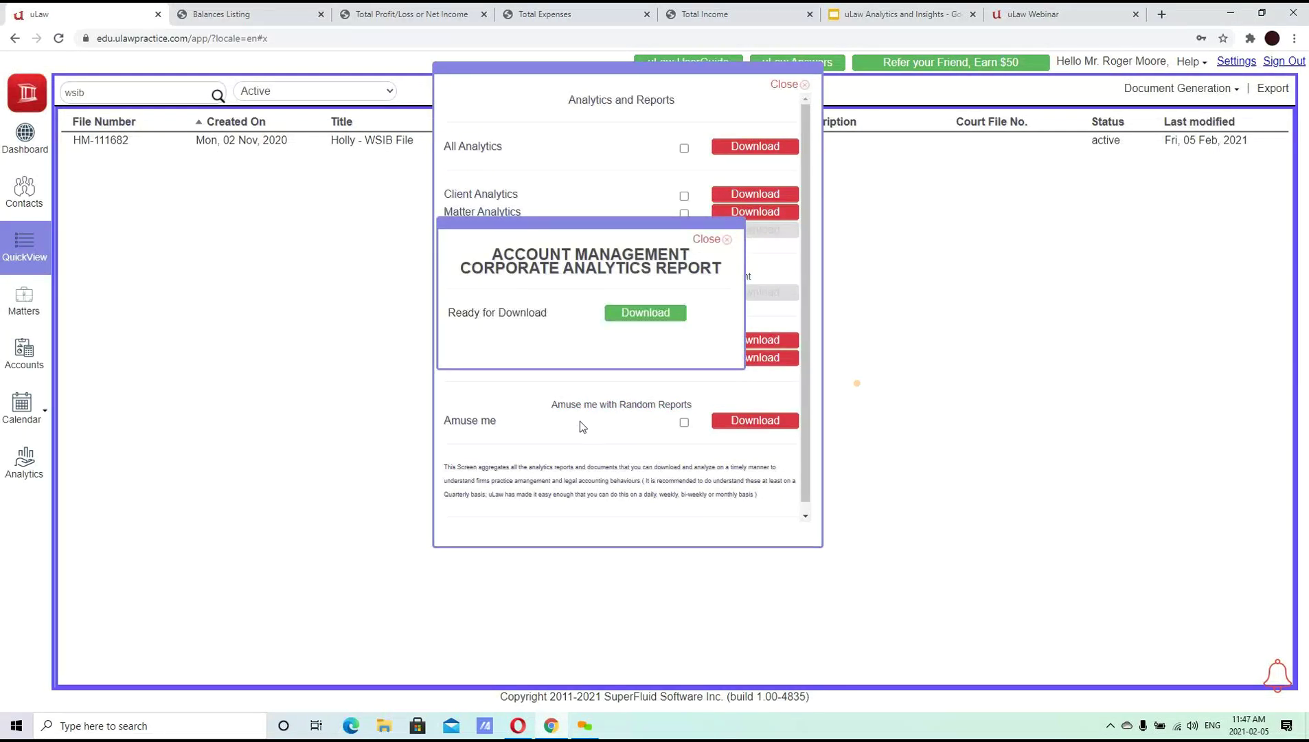
left_click(656, 316)
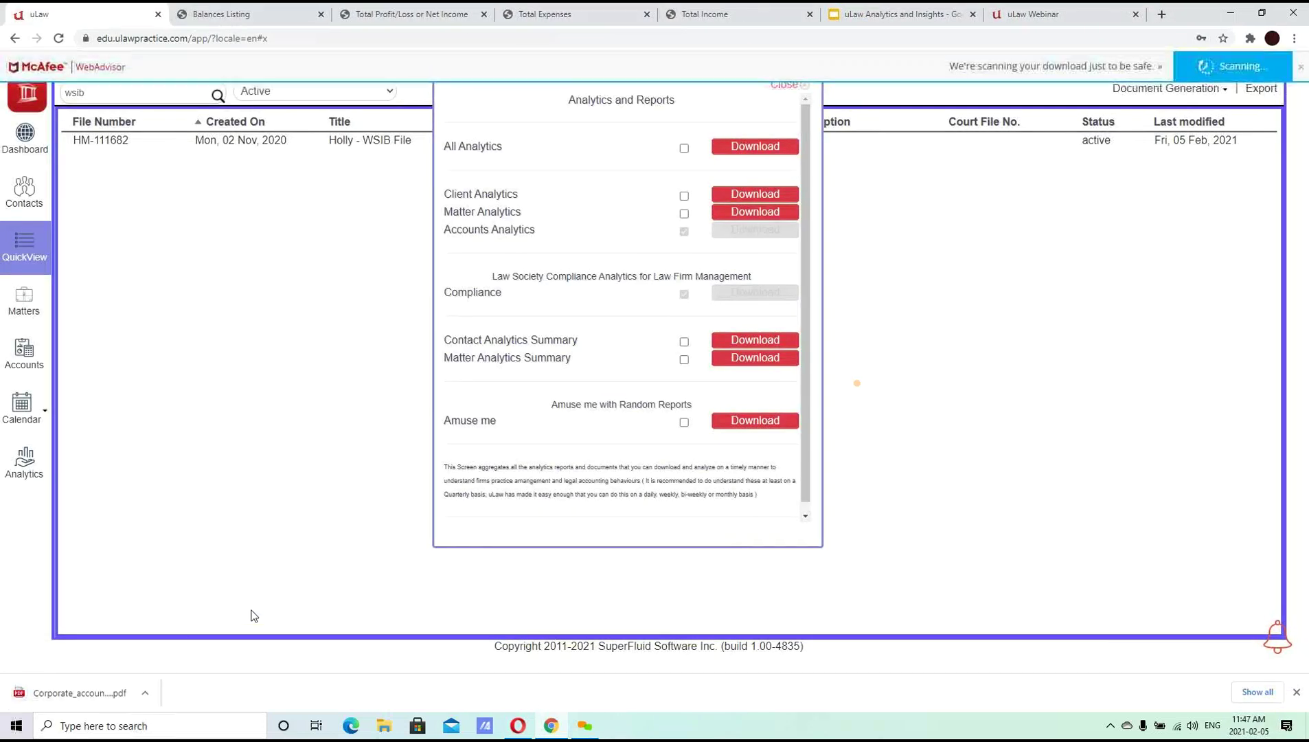
left_click(105, 694)
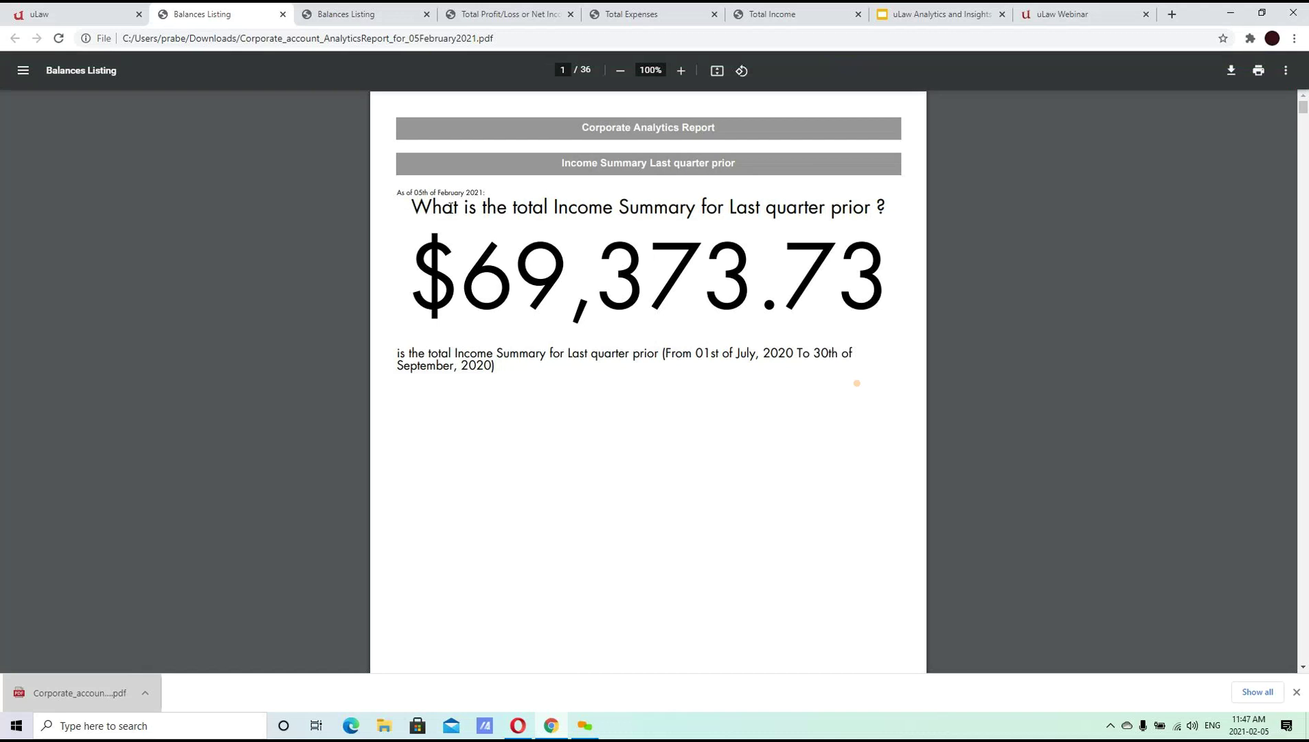
- Browse the income summaries on pages 2–5, then jump to page 33's Expense Summary List
left_click(29, 76)
left_click(71, 269)
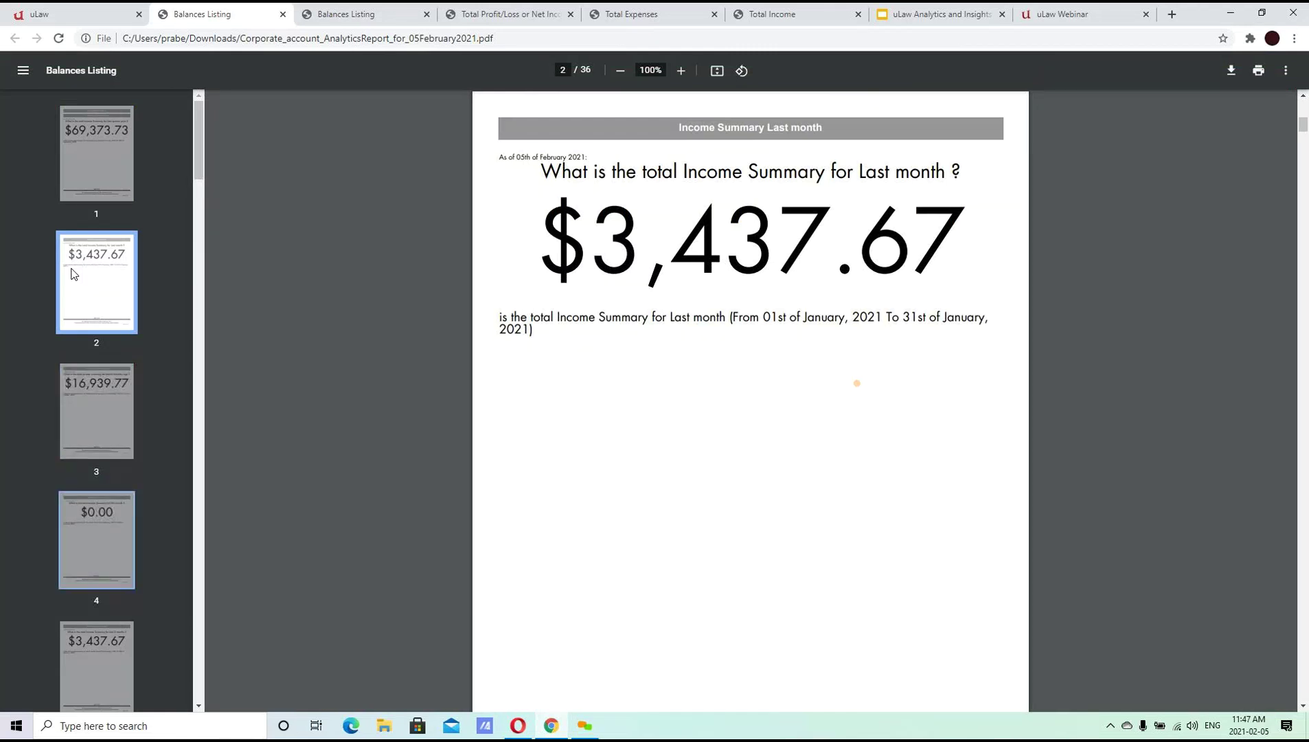
left_click(70, 411)
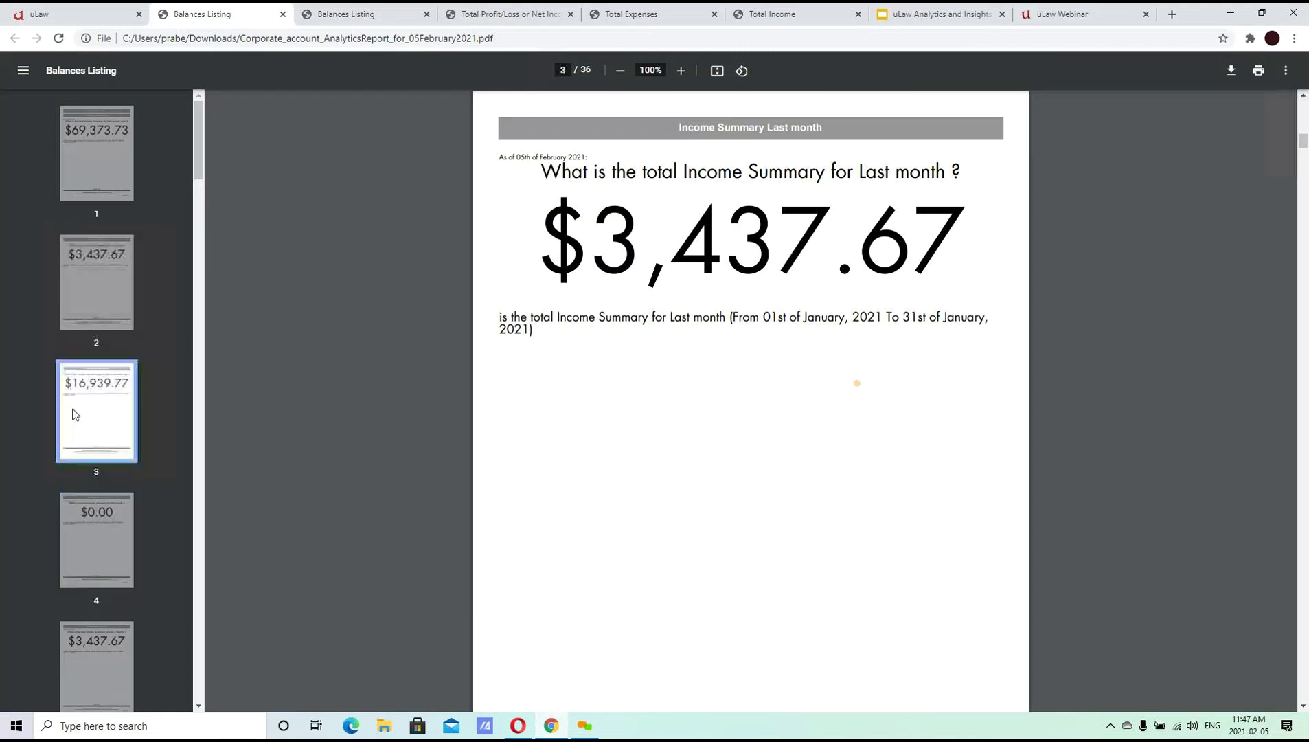
left_click(116, 535)
left_click(105, 620)
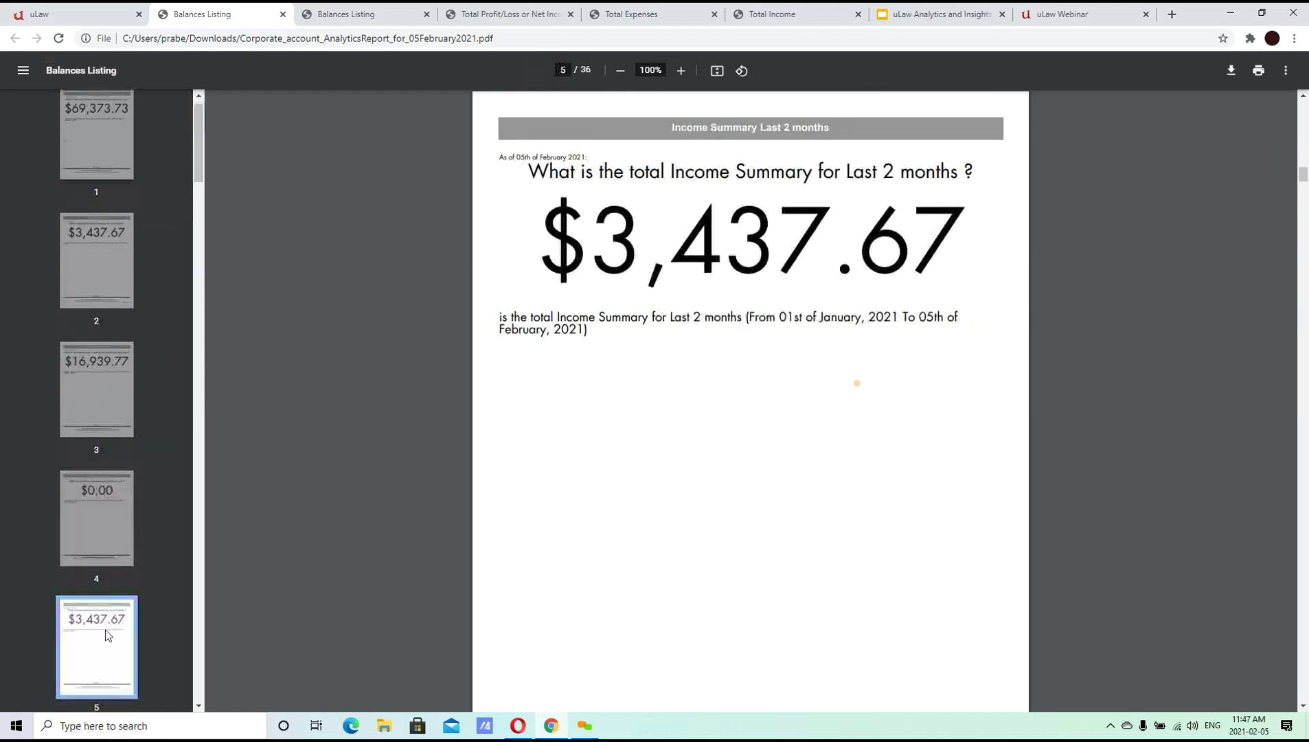
left_click_drag(201, 174, 199, 661)
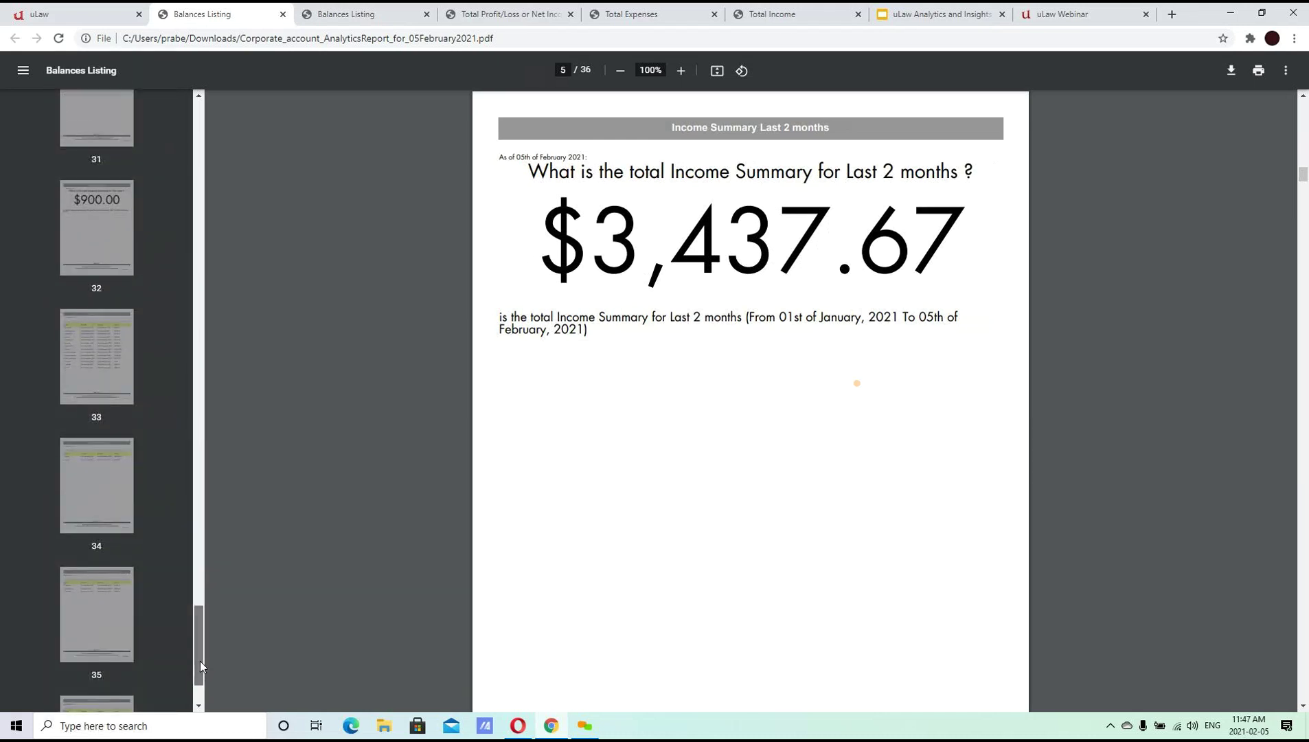
left_click(112, 330)
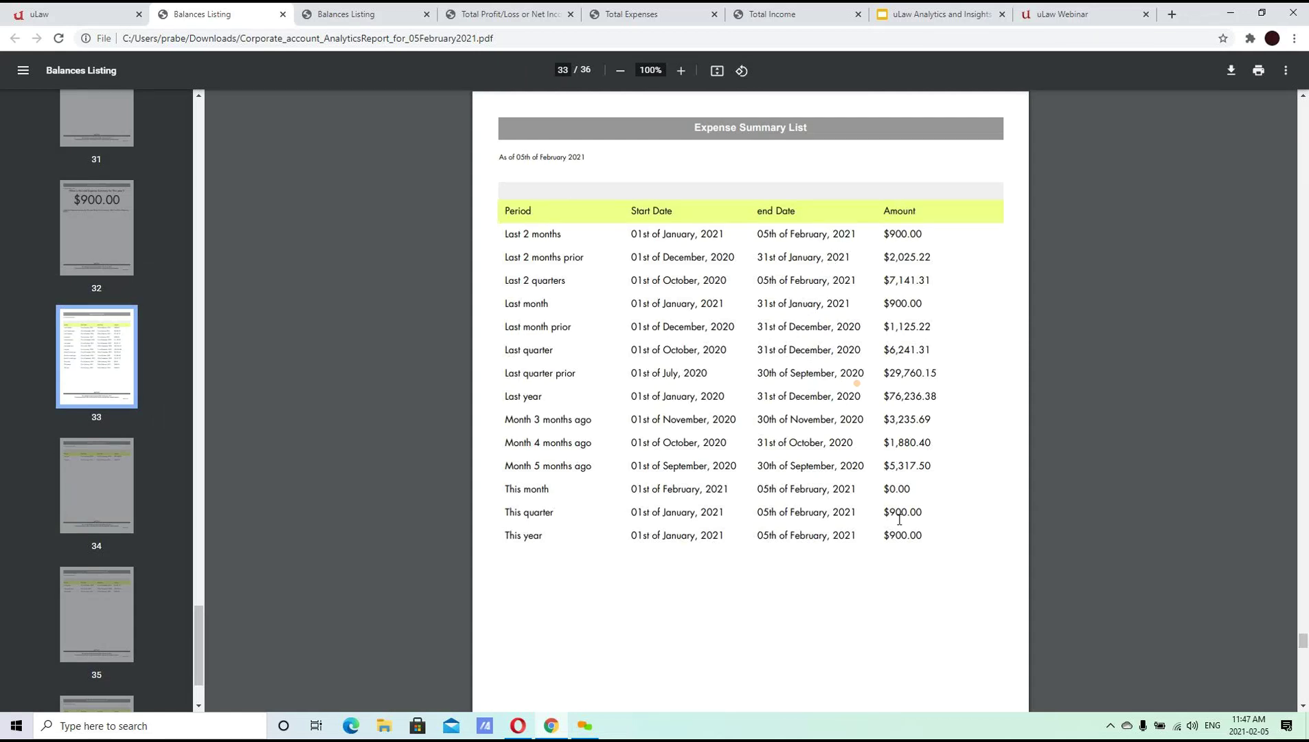
- View the Yearly, Quarterly and Monthly Expense Summary Lists on pages 34–36
right_click(812, 531)
left_click(557, 542)
left_click(131, 496)
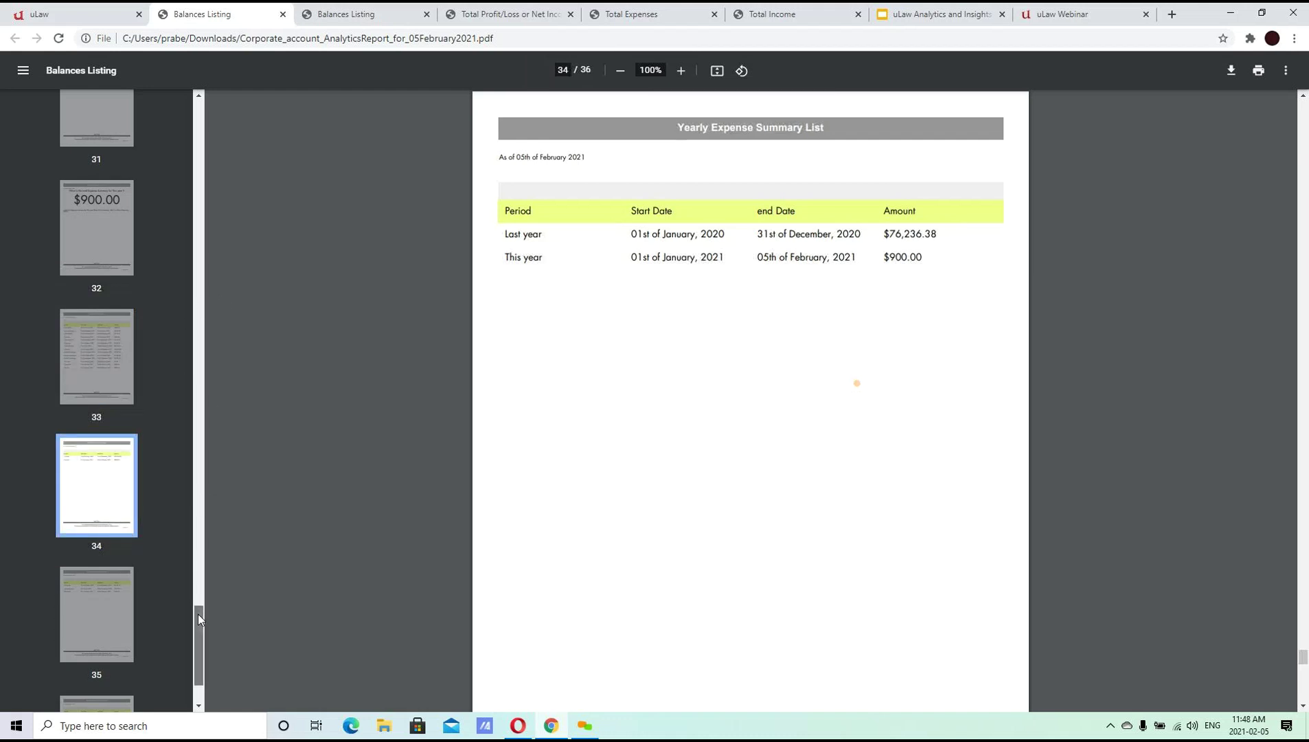
left_click_drag(197, 613, 199, 636)
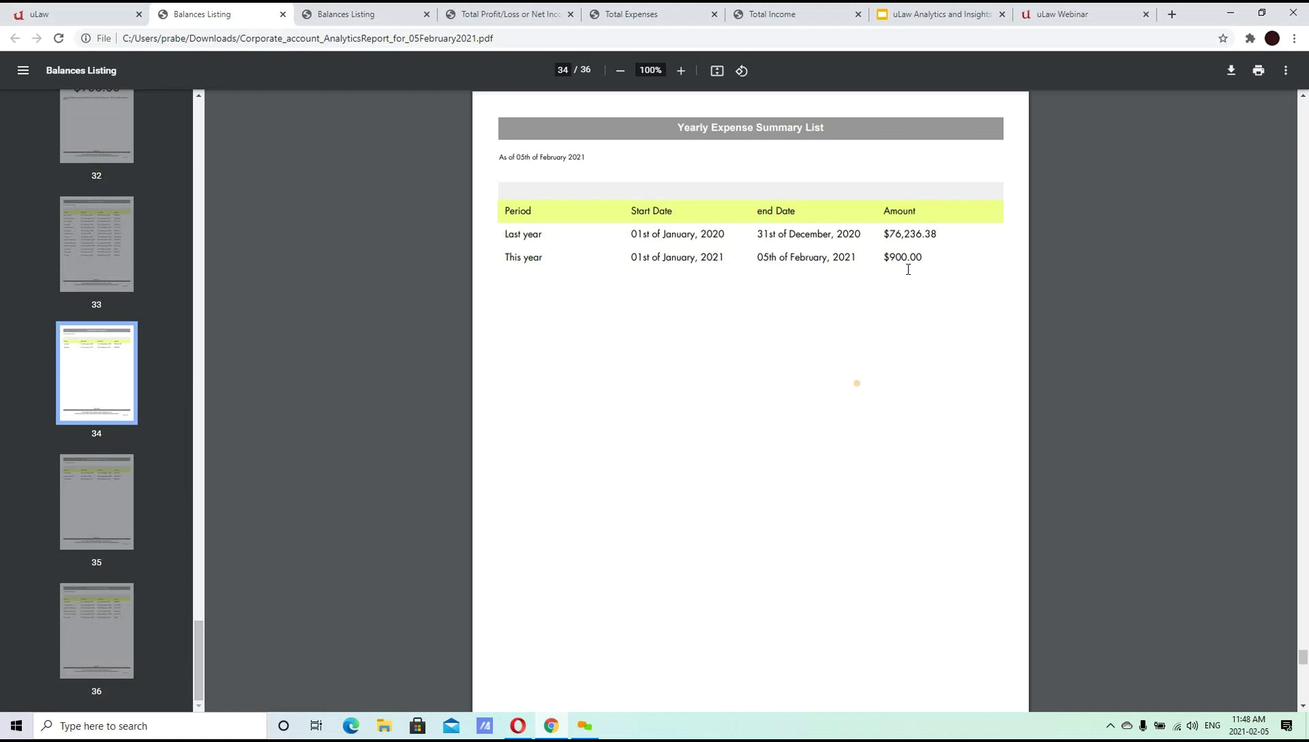
left_click(106, 489)
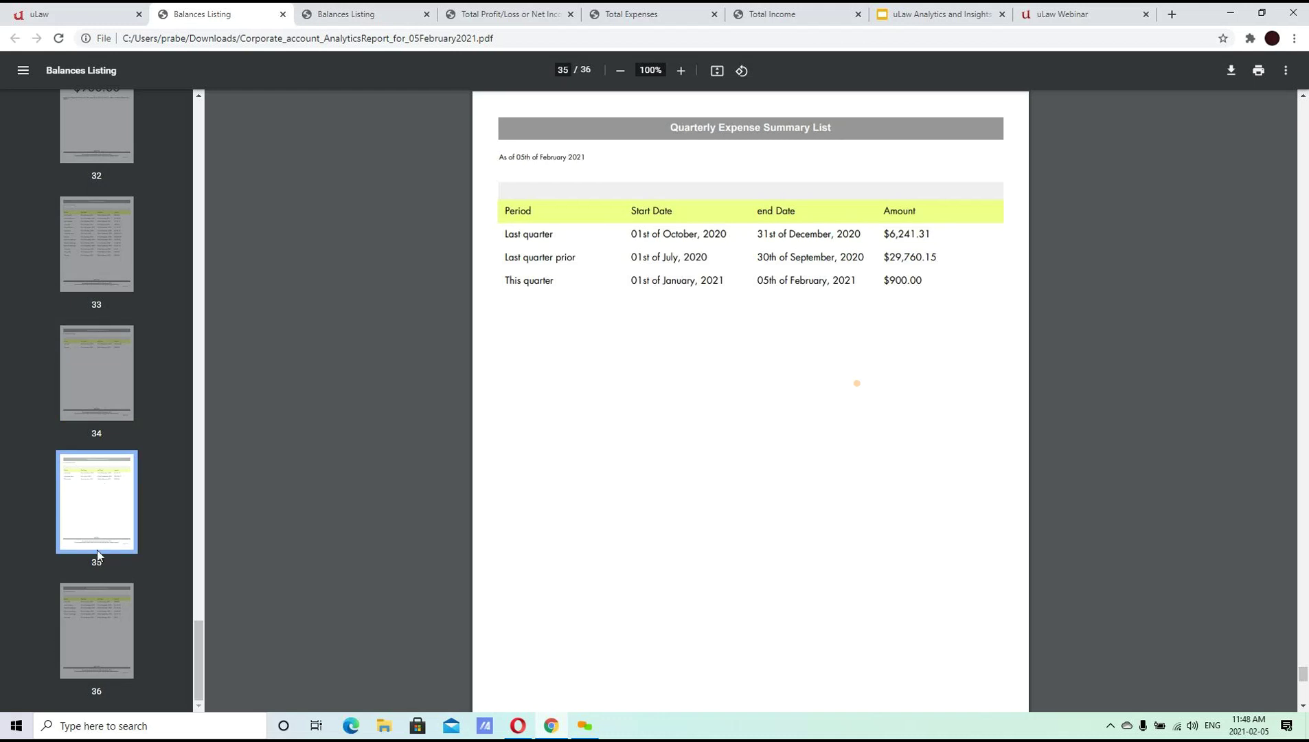
double_click(91, 601)
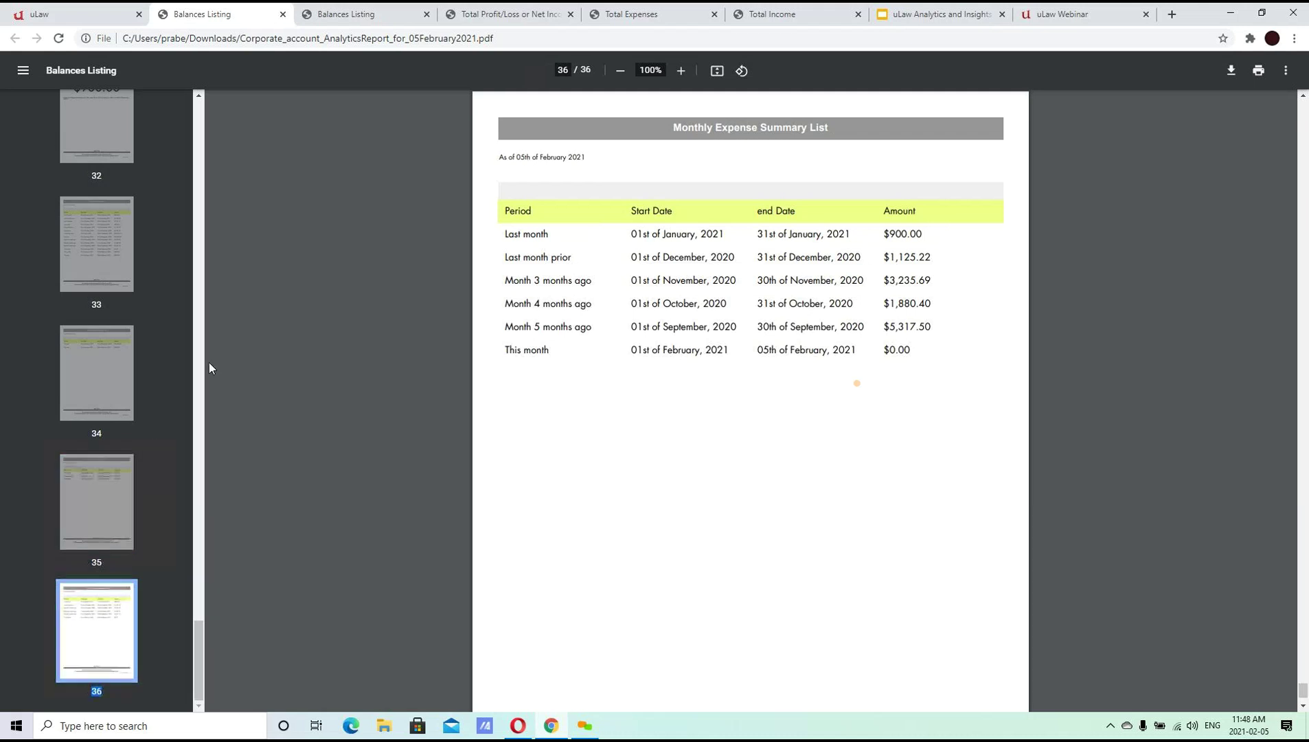
left_click_drag(199, 633, 215, 370)
- Review the monthly, quarterly, yearly and overall revenue summaries on pages 18–15, then return to uLaw
left_click(109, 320)
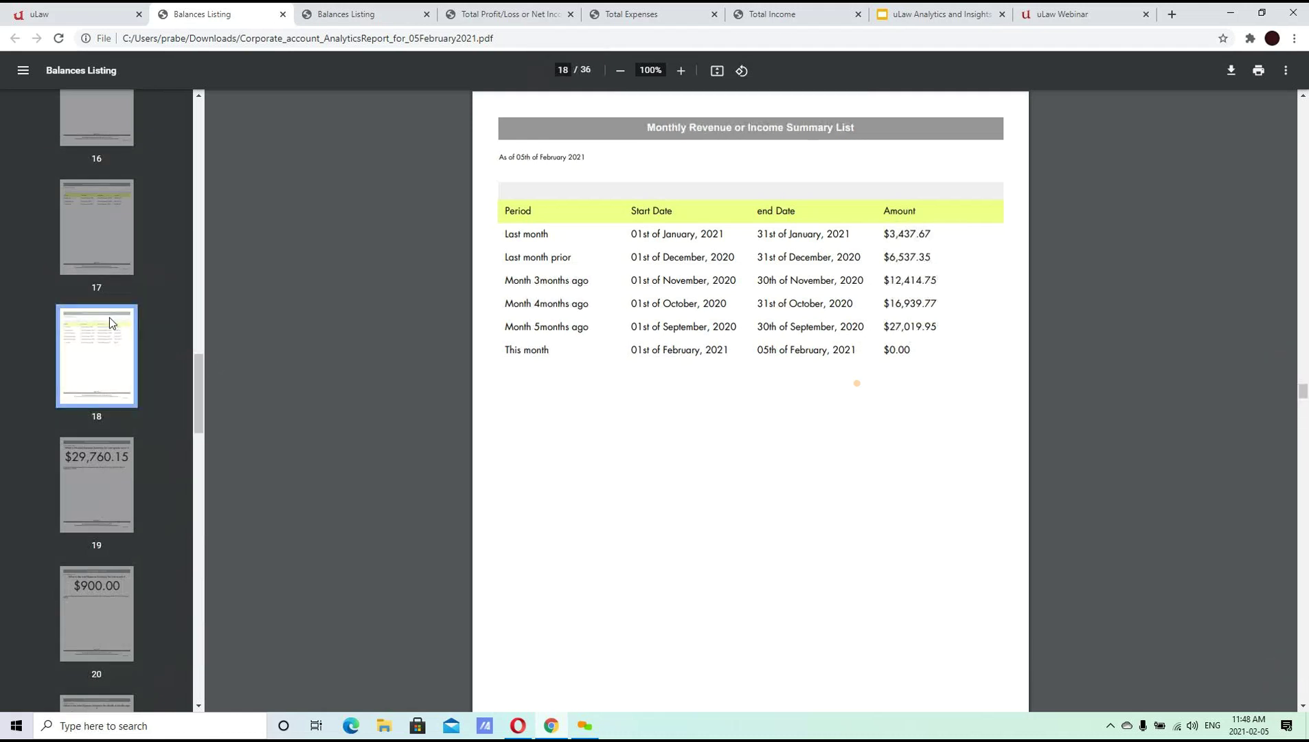
left_click(104, 245)
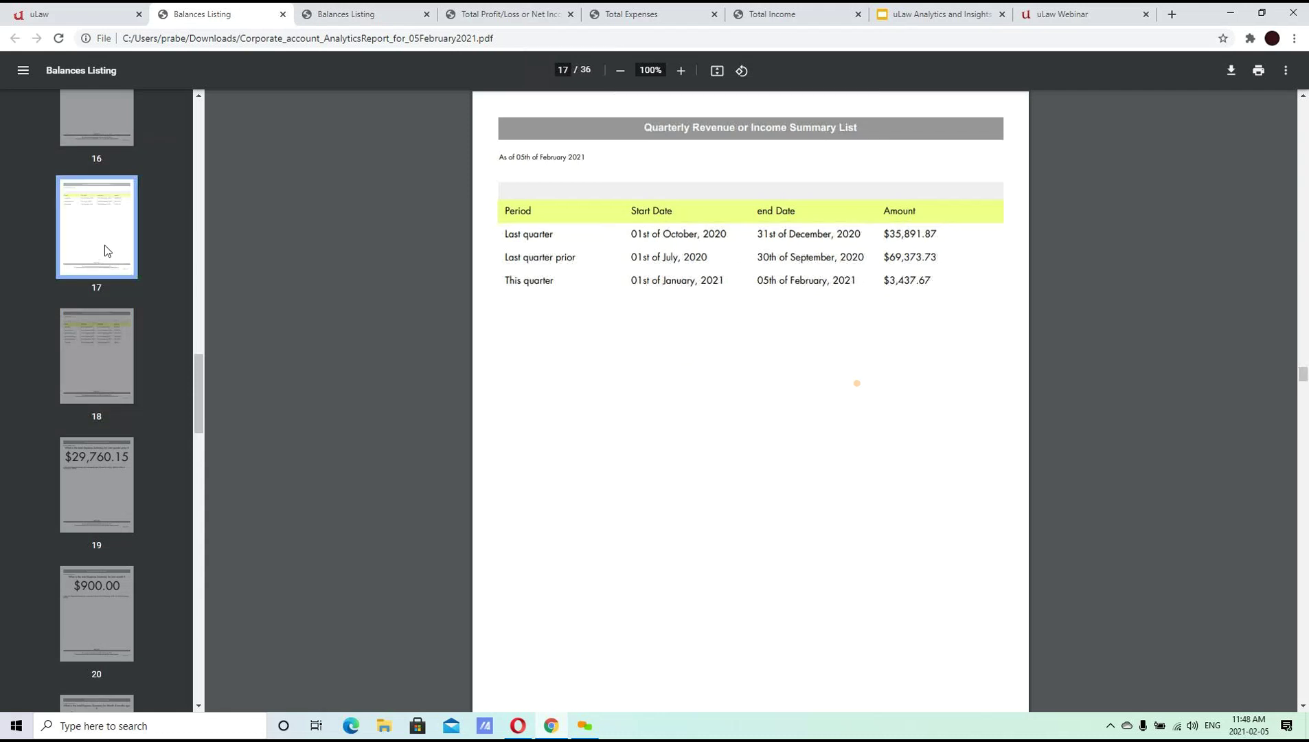
left_click(103, 143)
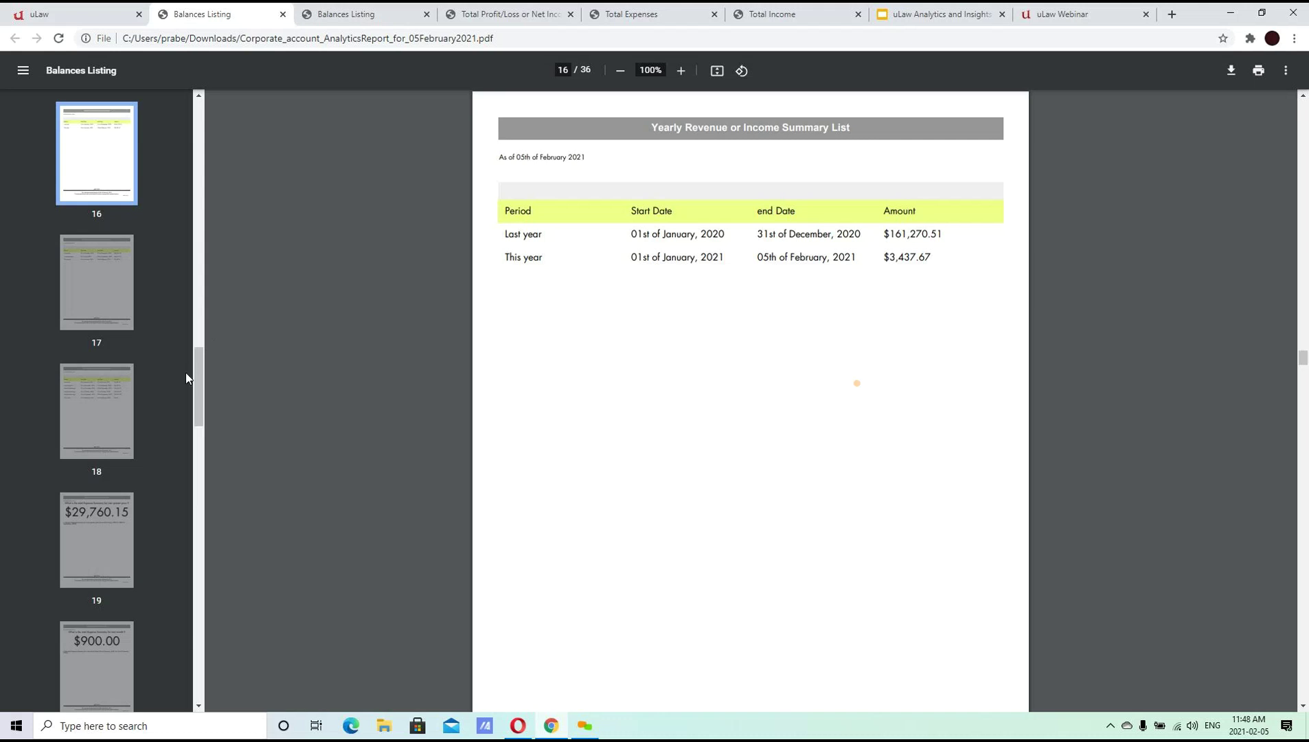
left_click_drag(203, 385, 201, 344)
left_click(87, 333)
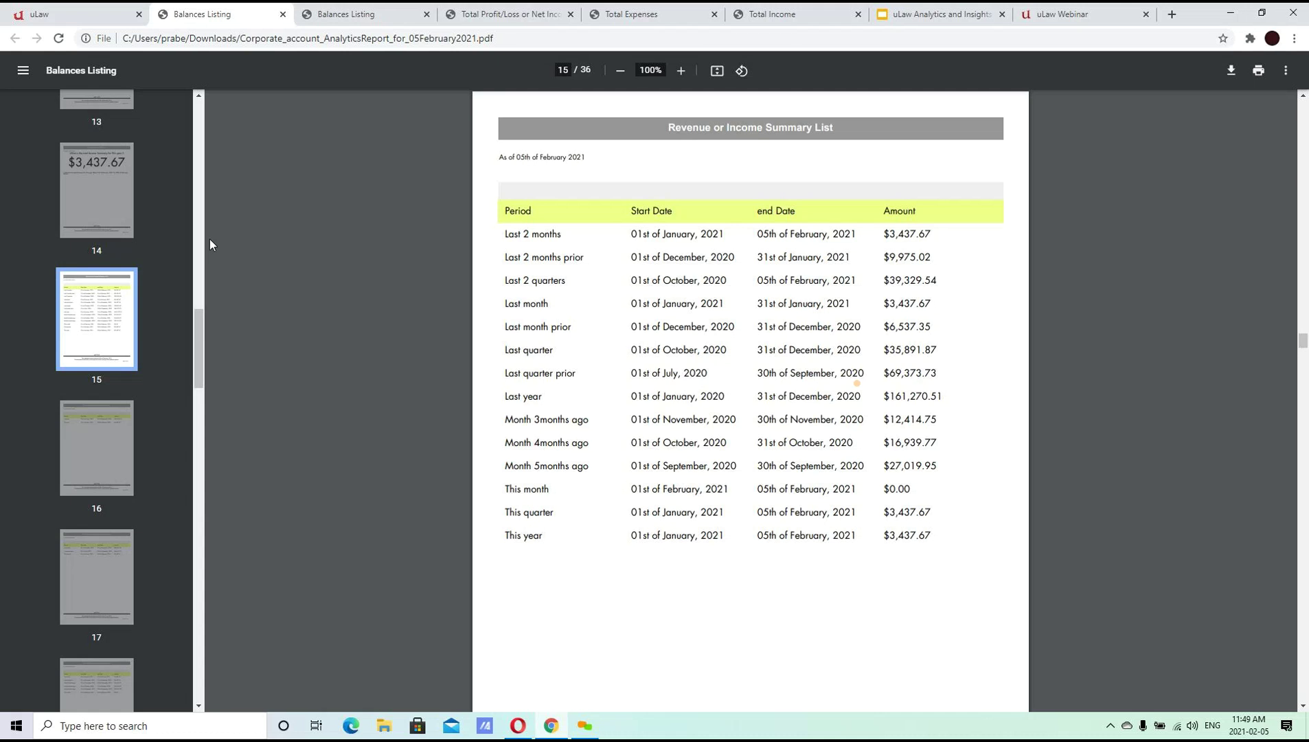
left_click(76, 14)
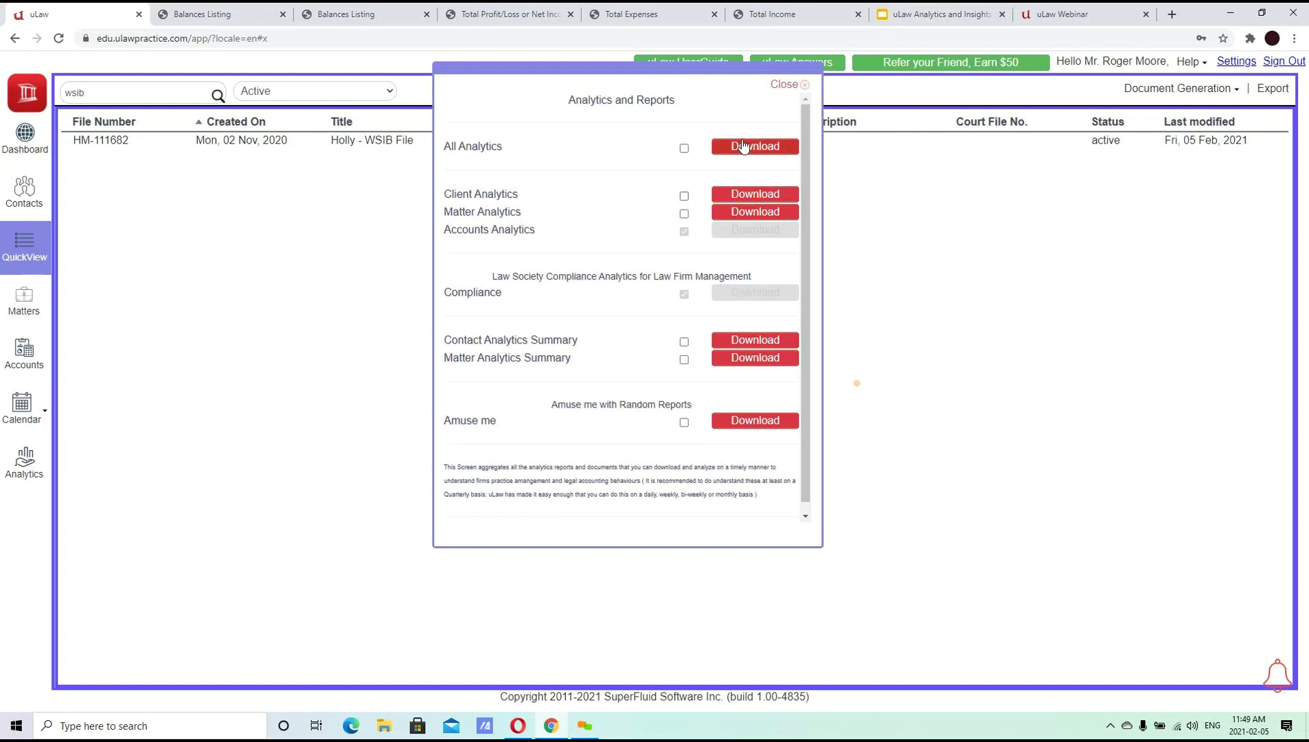
- Request the All Analytics report, close both Balances Listing tabs and return to uLaw
left_click(742, 145)
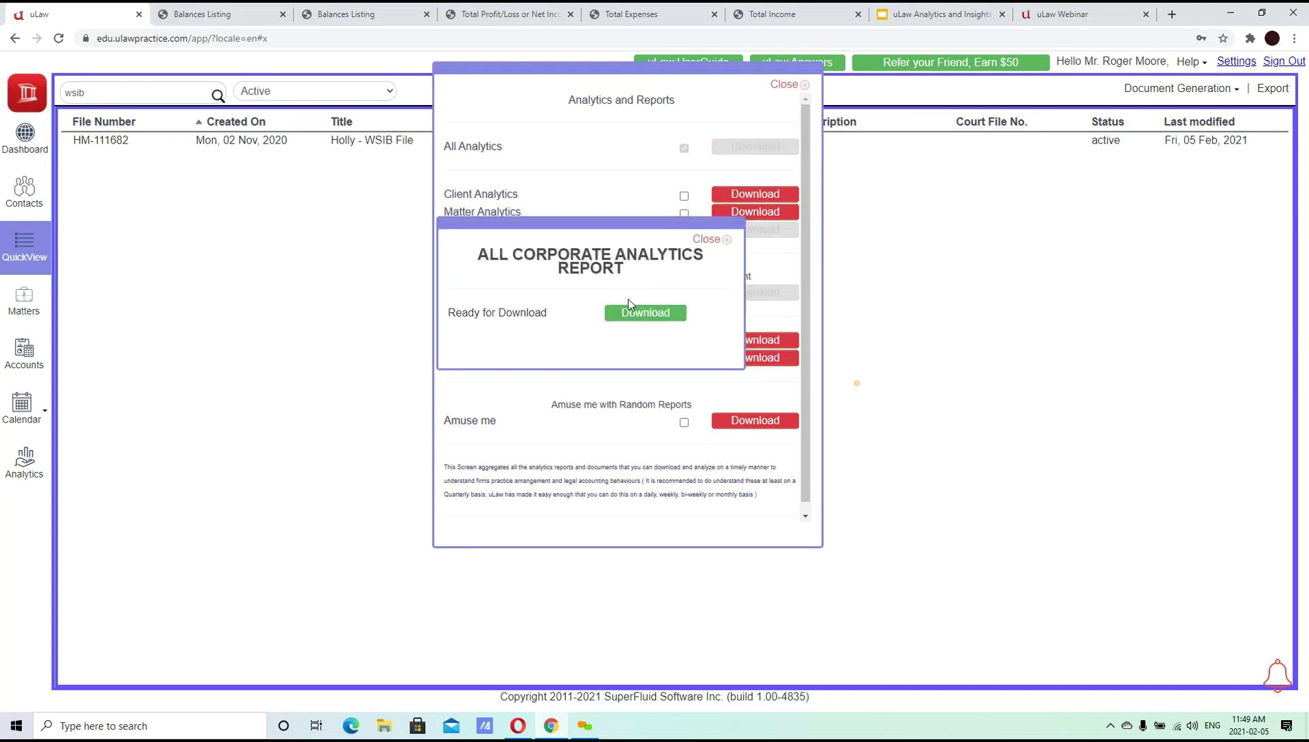
left_click(634, 315)
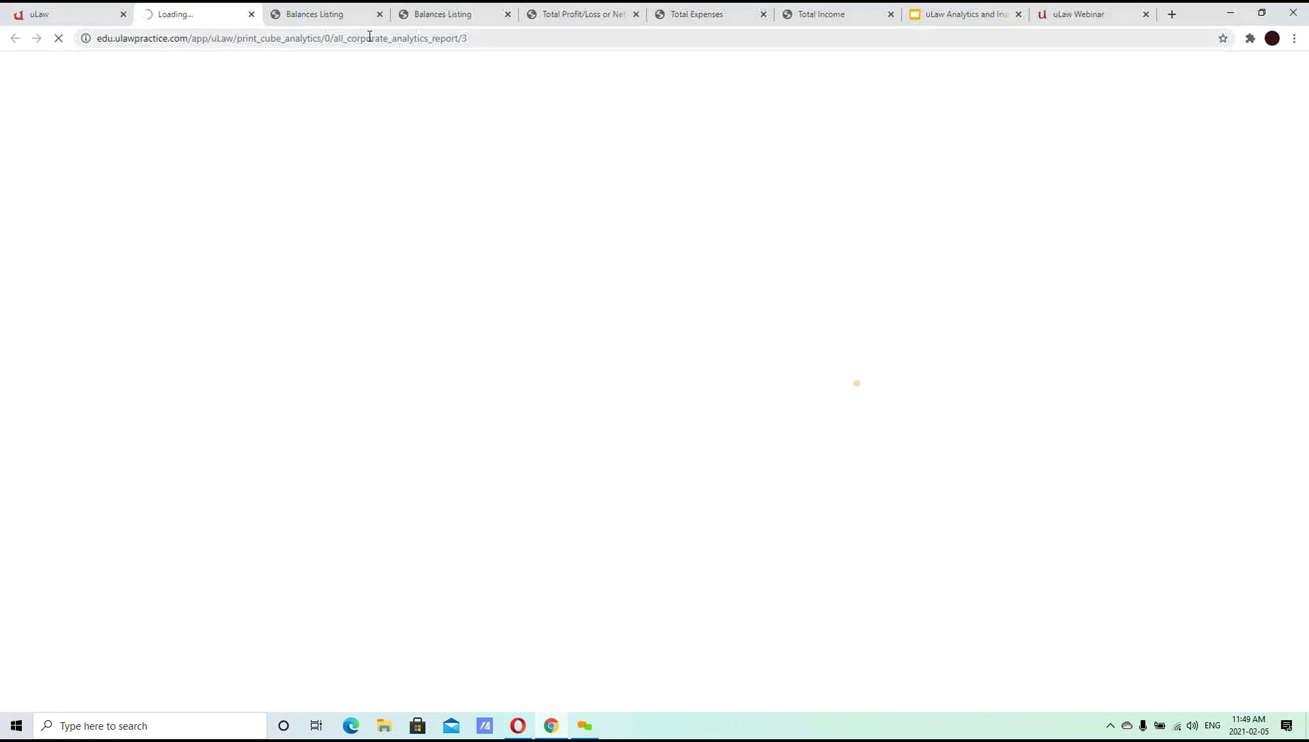
left_click(380, 14)
left_click(379, 14)
left_click(44, 7)
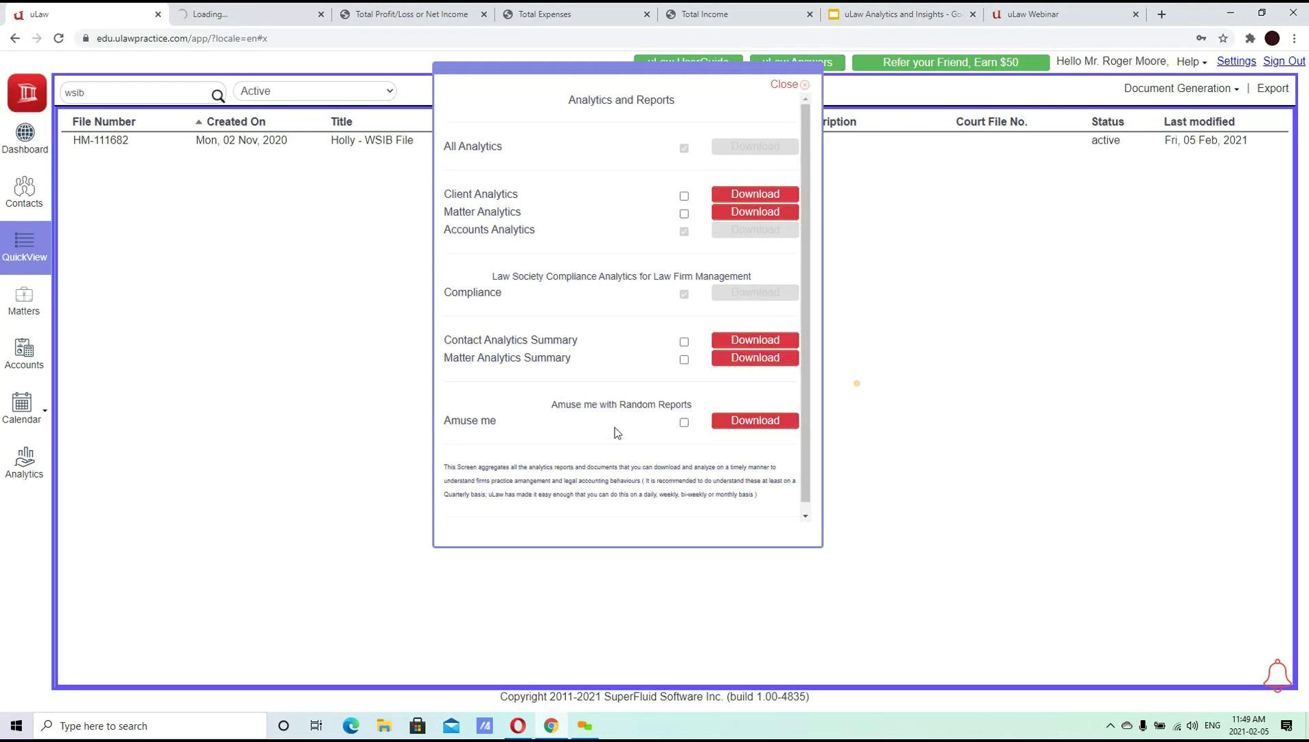
- Download the Amuse me random corporate analytics report and open its PDF
left_click(753, 423)
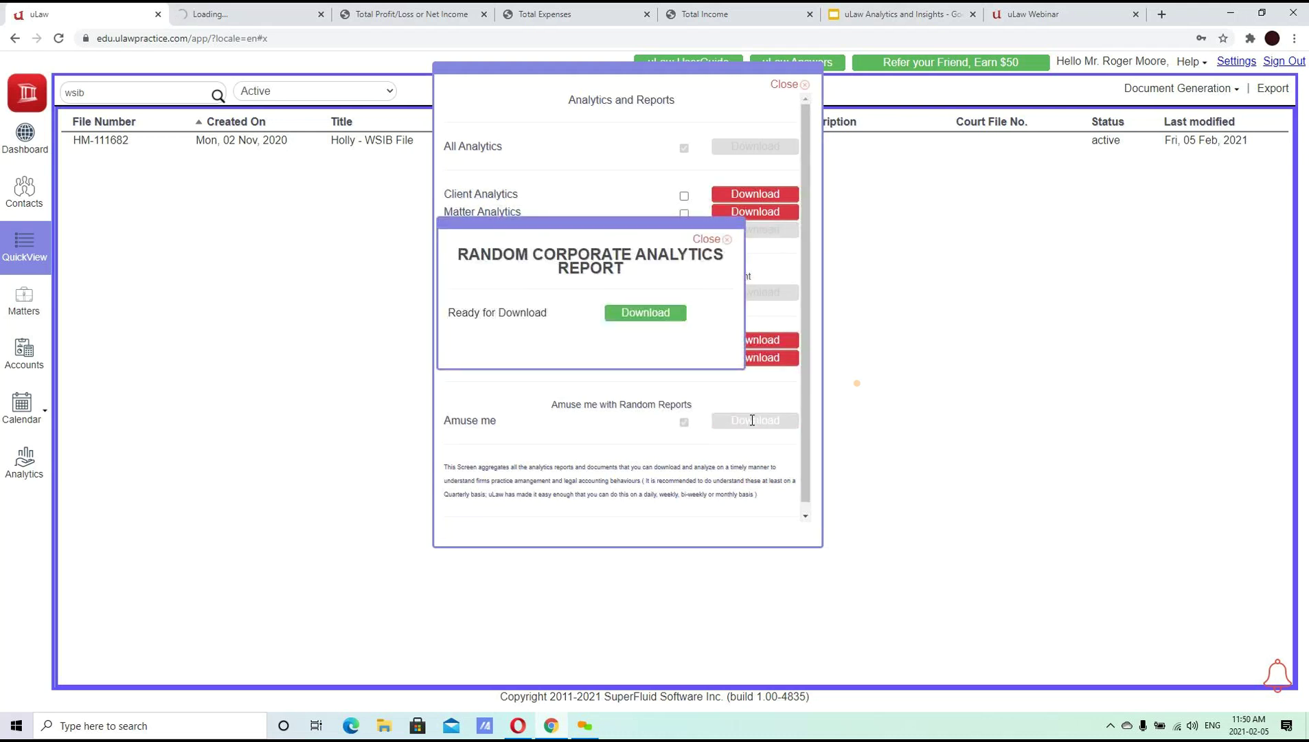
left_click(637, 312)
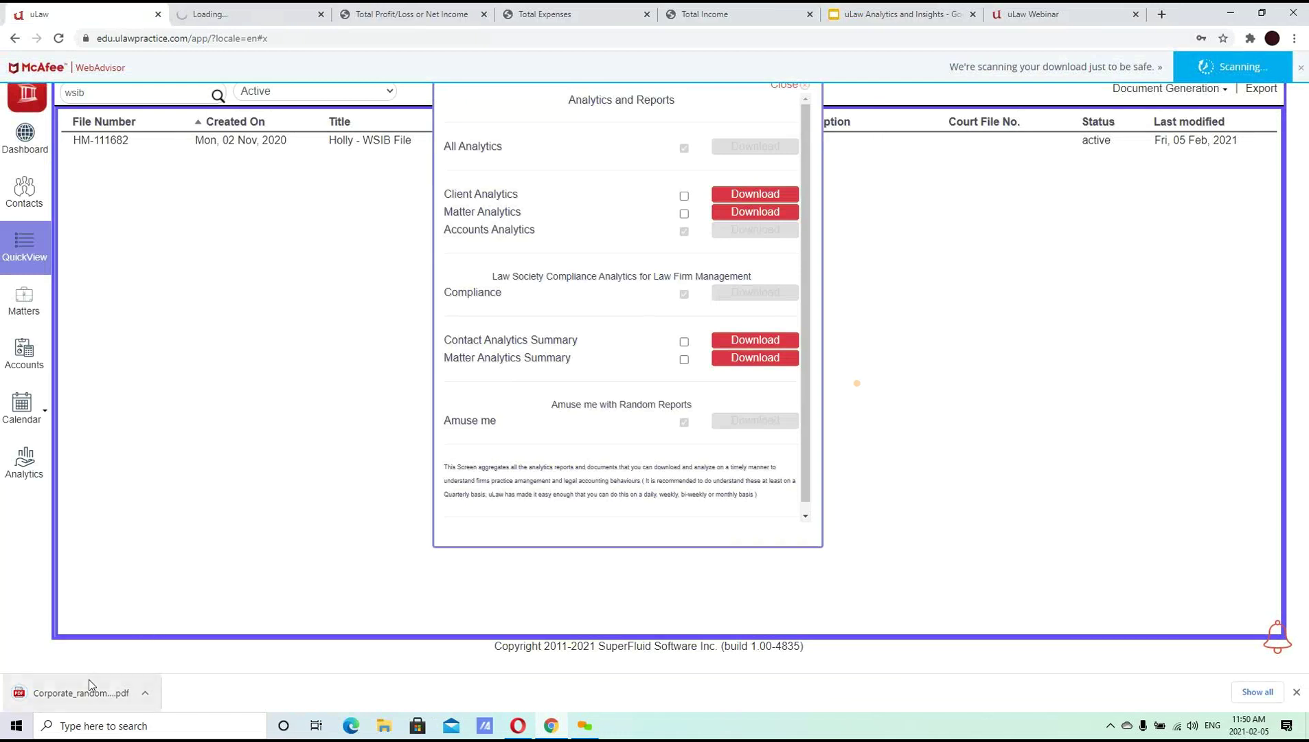
left_click(79, 694)
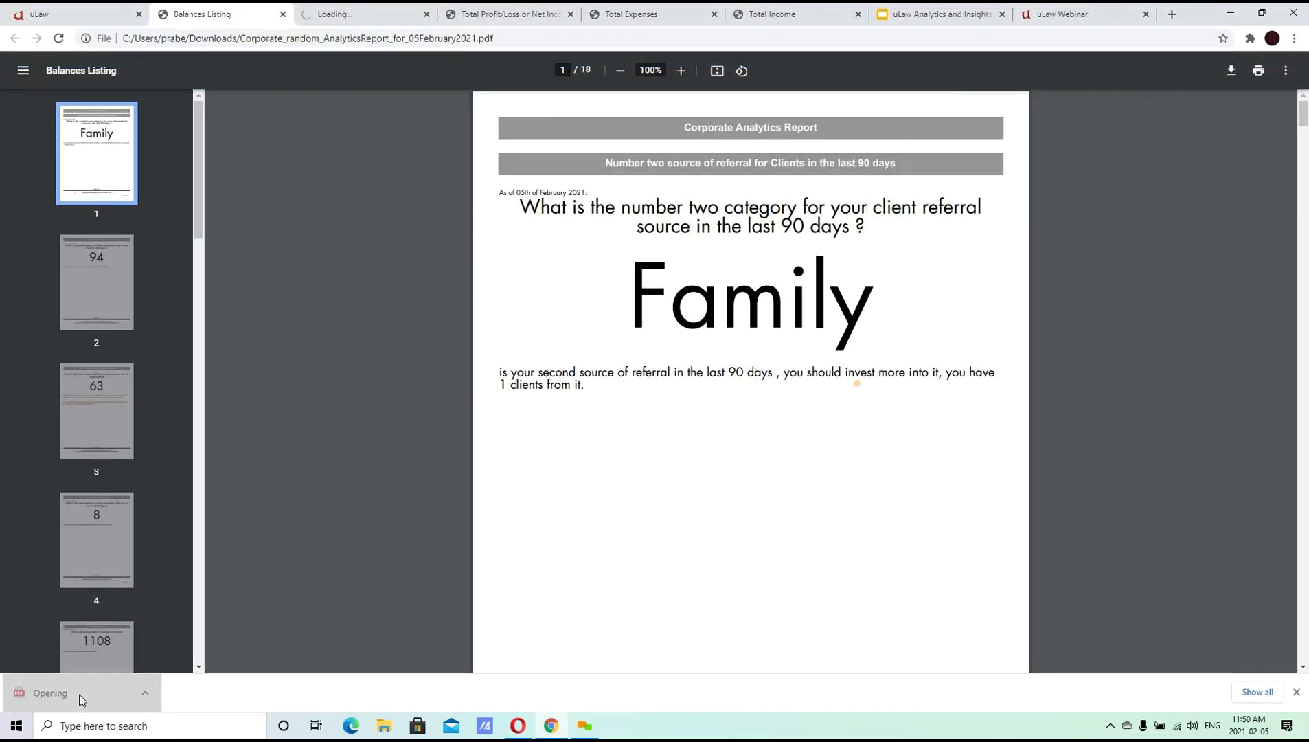
- Browse client and matter stats to the page-12 invoice balance list and select matter AC-867016
left_click(118, 300)
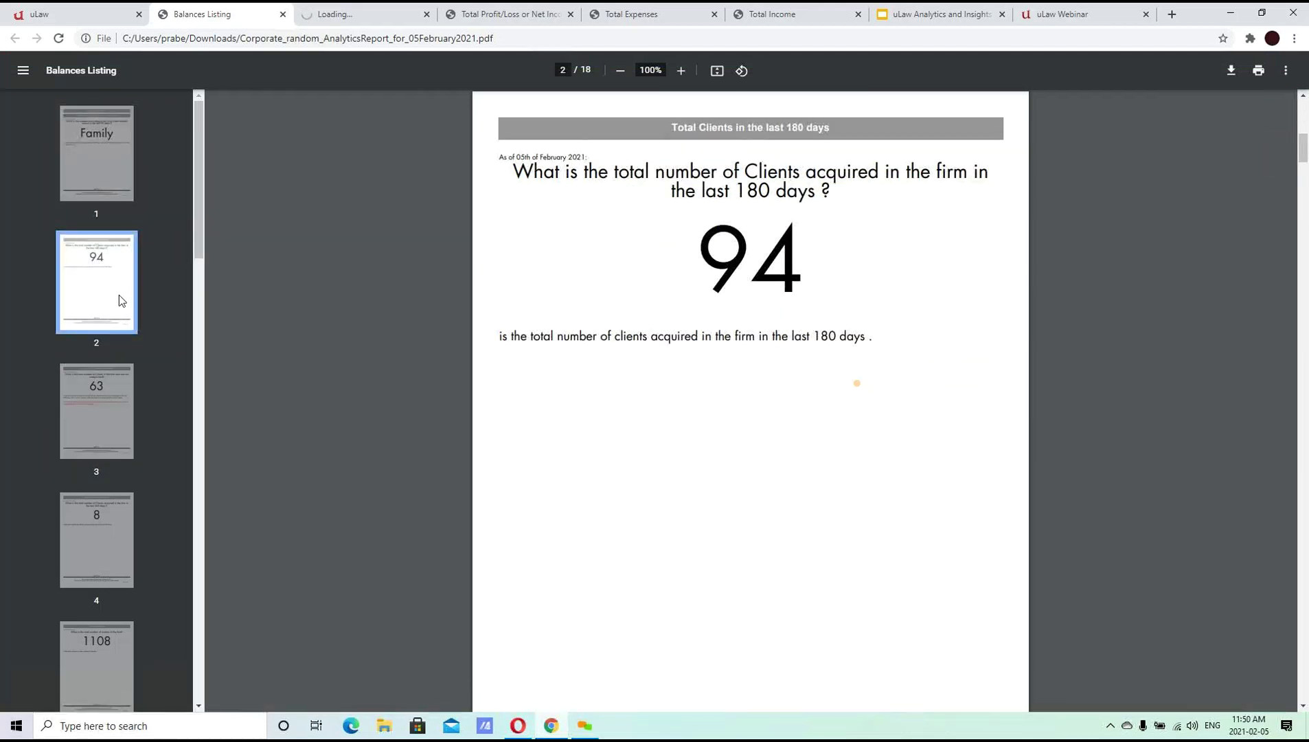
left_click(109, 413)
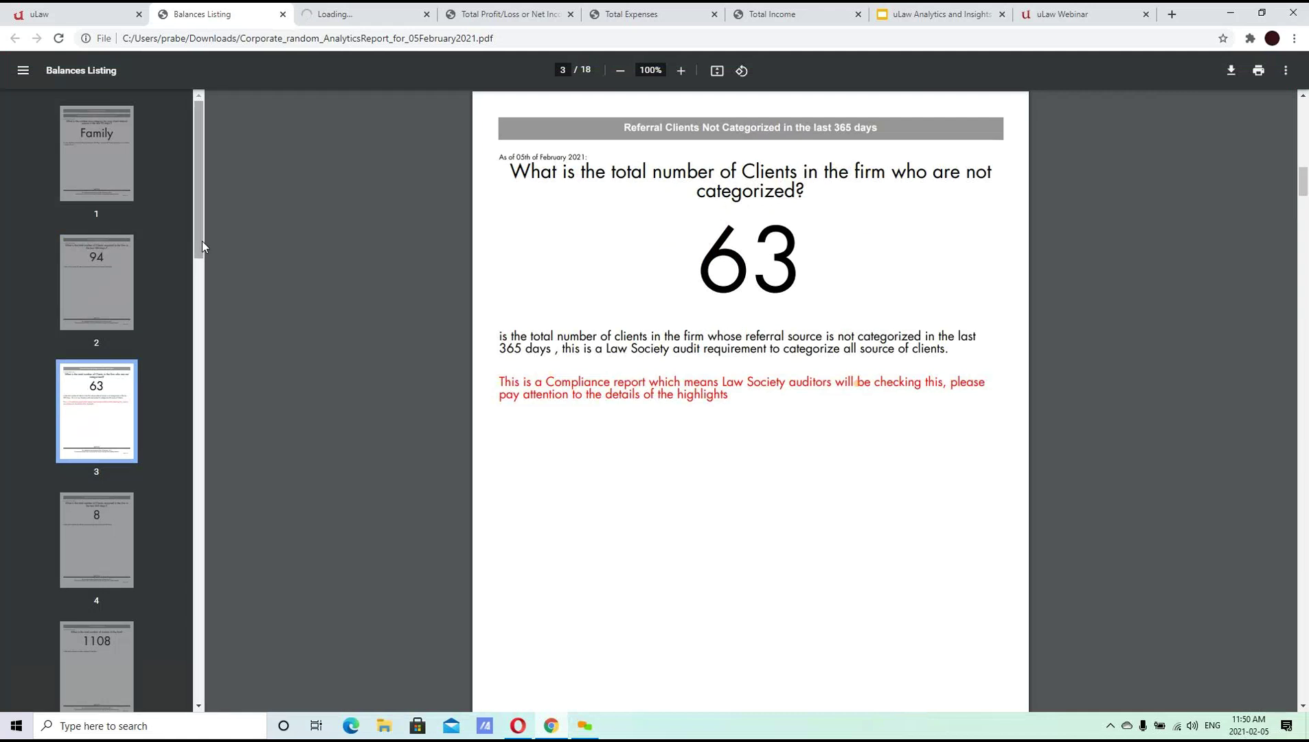
left_click_drag(201, 241, 171, 409)
left_click(117, 403)
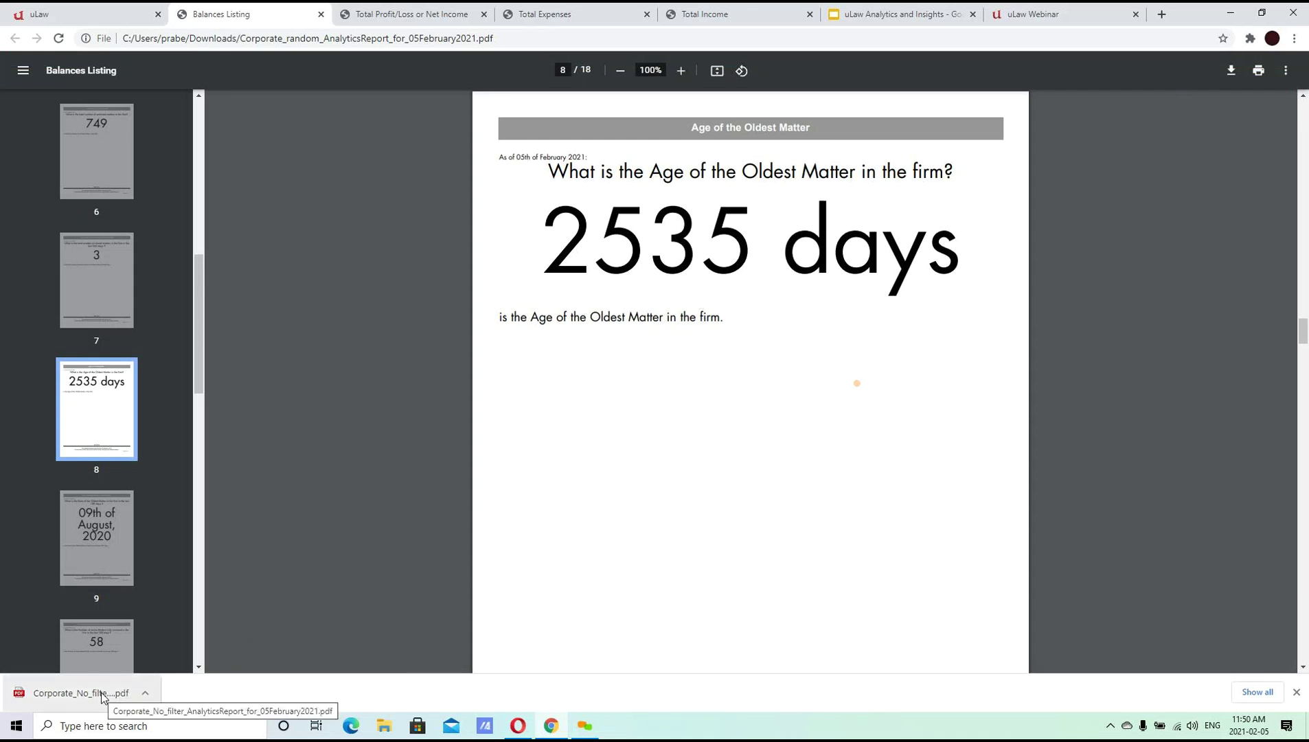
left_click(103, 536)
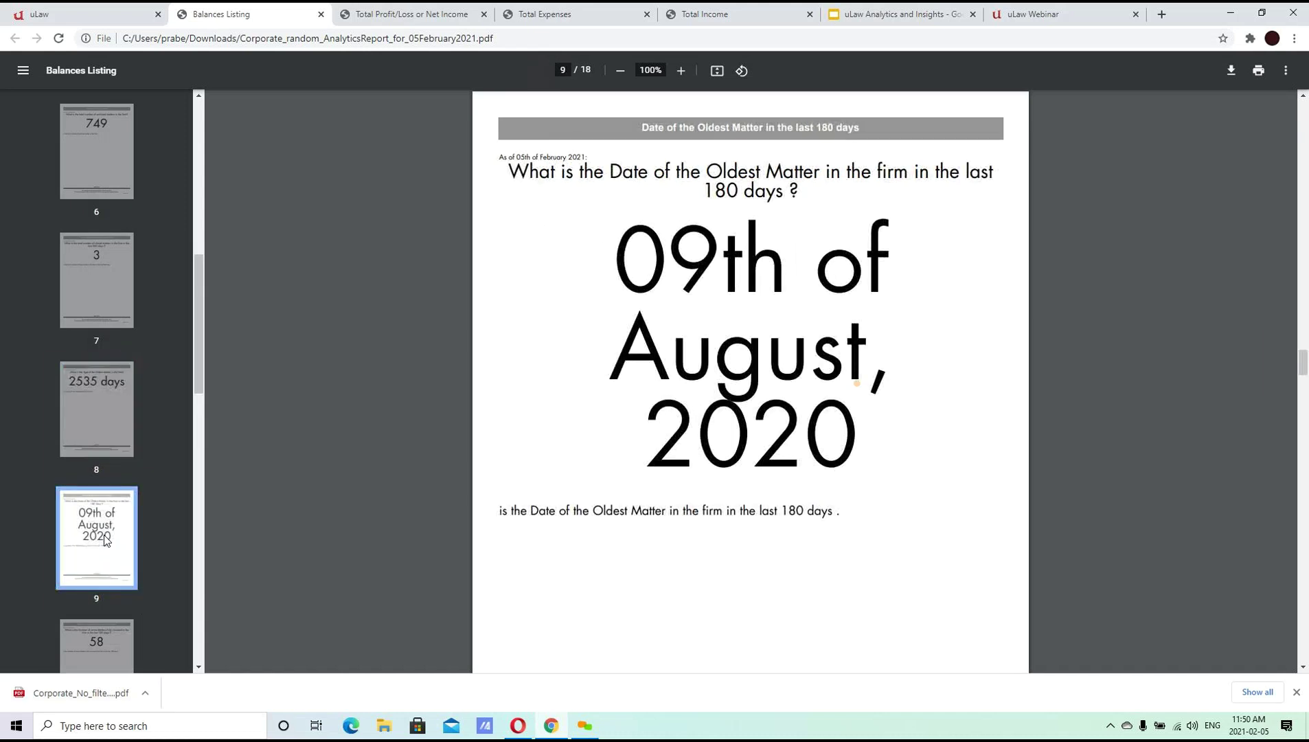
left_click(105, 642)
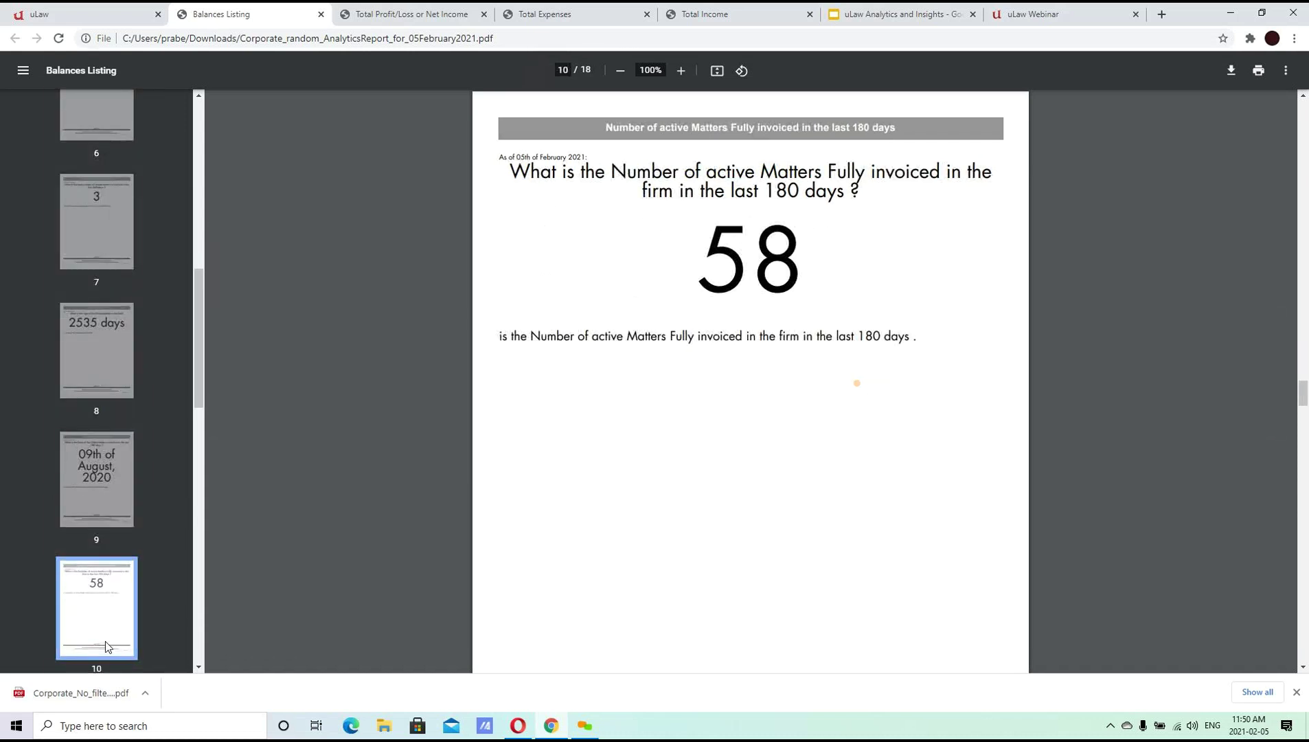
left_click_drag(199, 400, 179, 478)
left_click(97, 427)
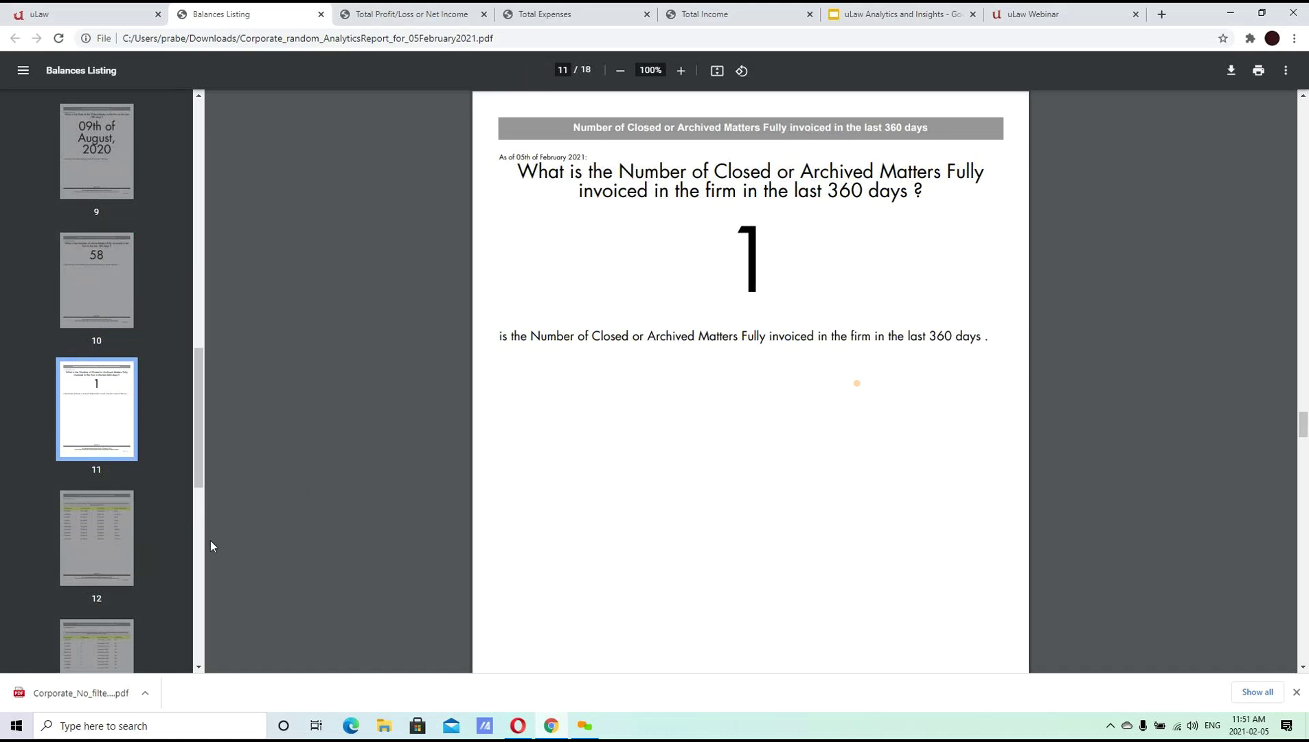
left_click(87, 527)
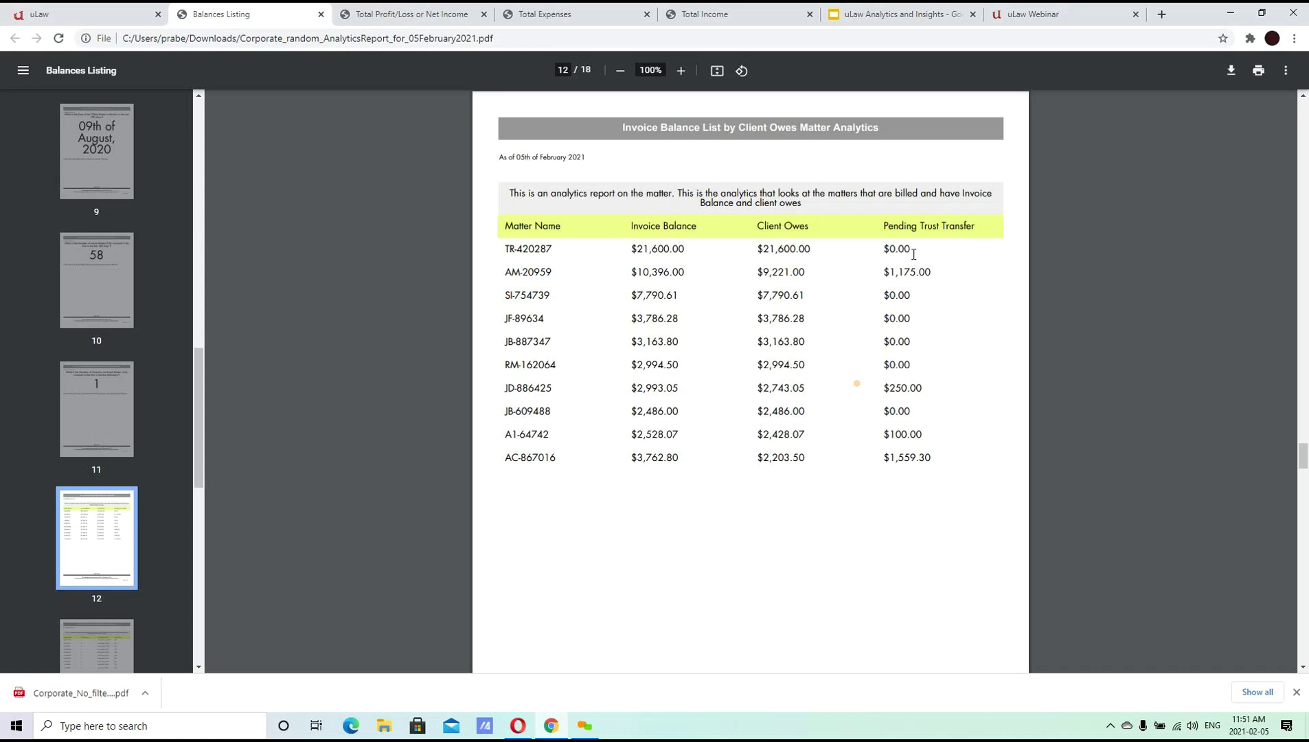
left_click_drag(884, 458, 959, 456)
left_click_drag(561, 462, 507, 460)
key("ctrl+c")
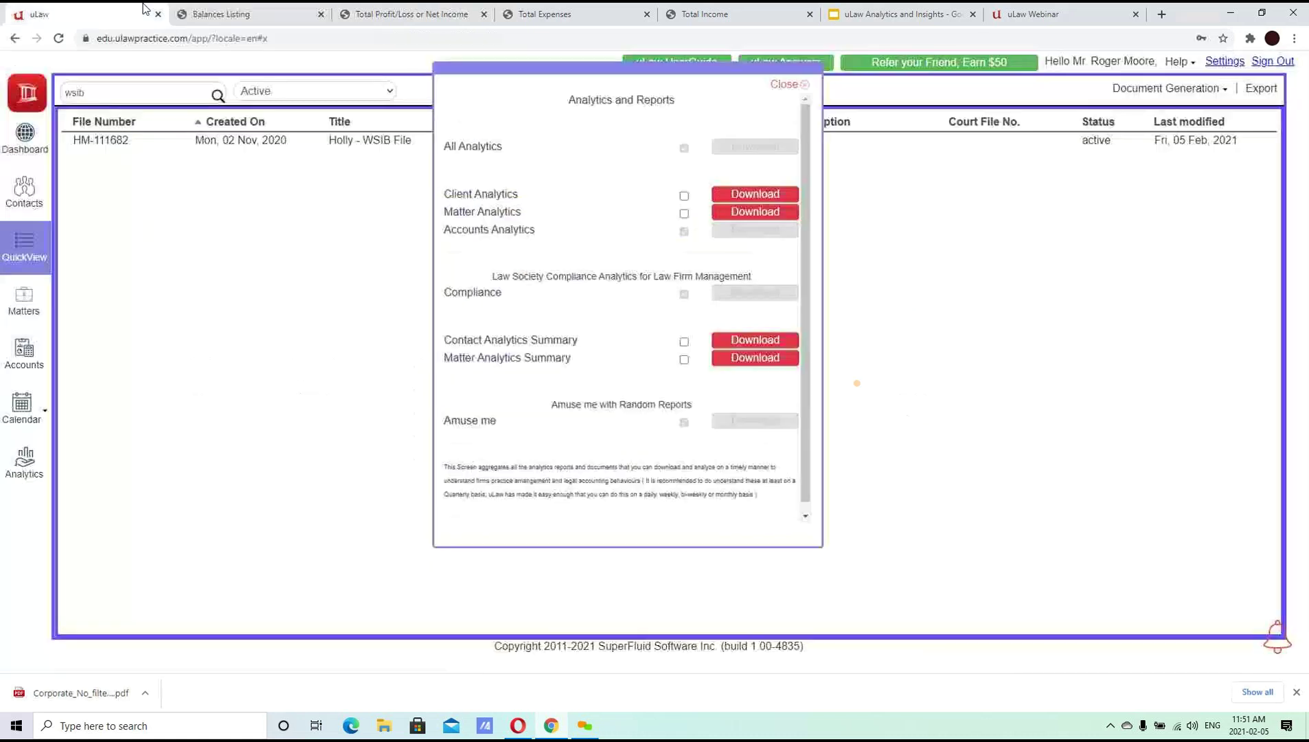
- Search uLaw's matters for the pasted number AC-867016 and open the result
left_click(143, 8)
left_click(785, 84)
left_click(112, 96)
key("BackSpace")
key("BackSpace")
key("BackSpace")
key("BackSpace")
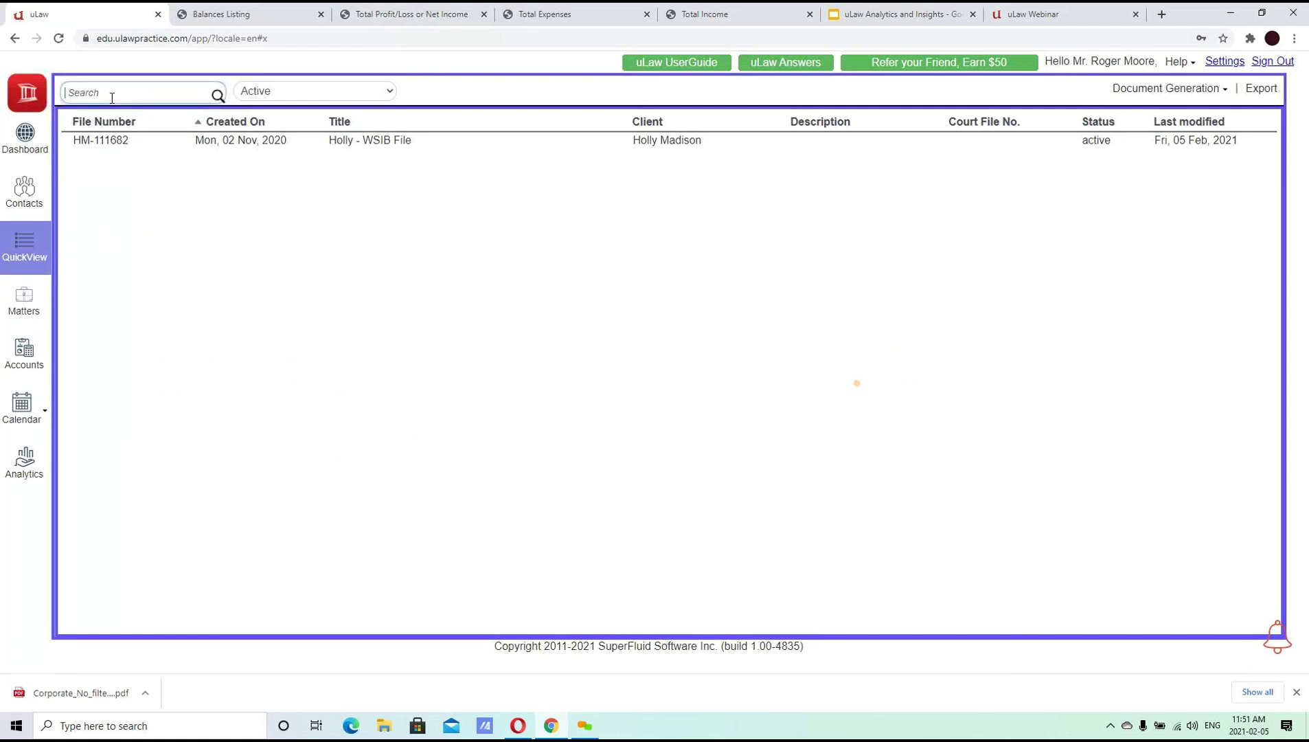
key("ctrl+v")
key("Return")
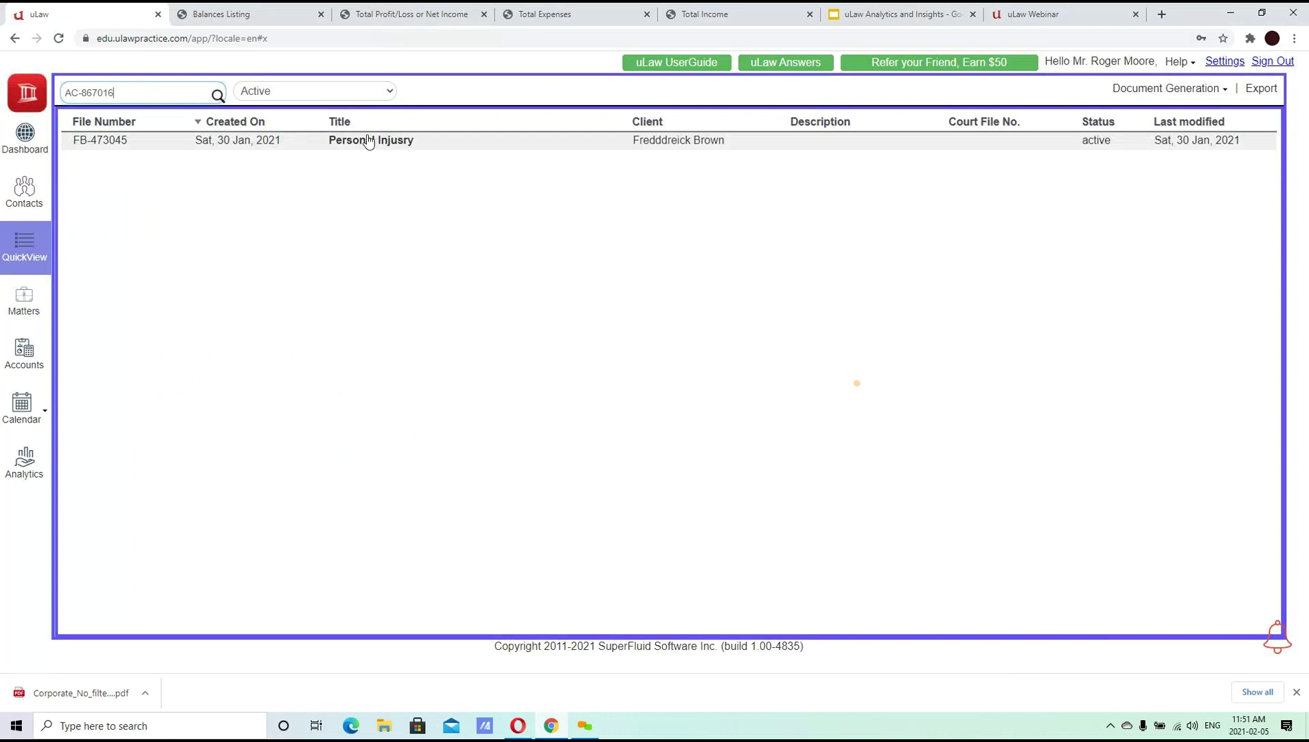
left_click(376, 151)
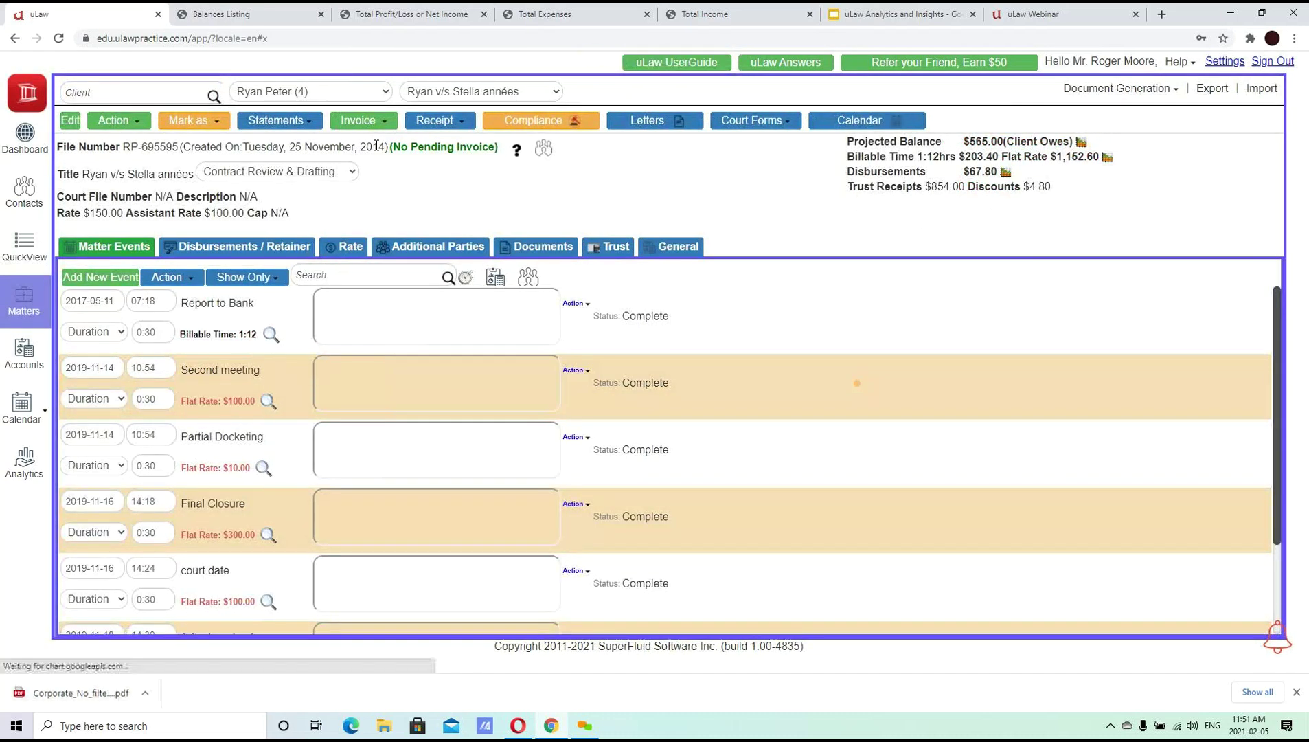
- Search for AC-867 across all statuses and open the archived Purchase of a house matter
left_click(25, 247)
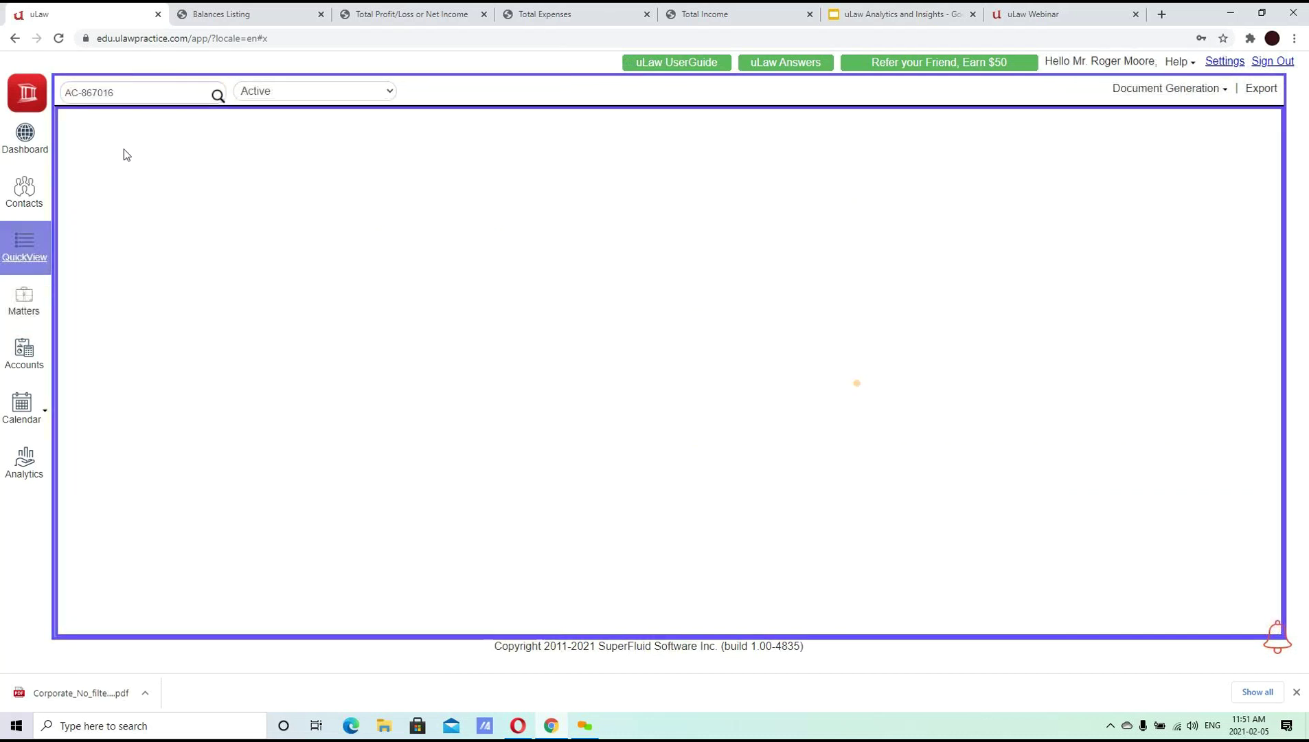
left_click(151, 94)
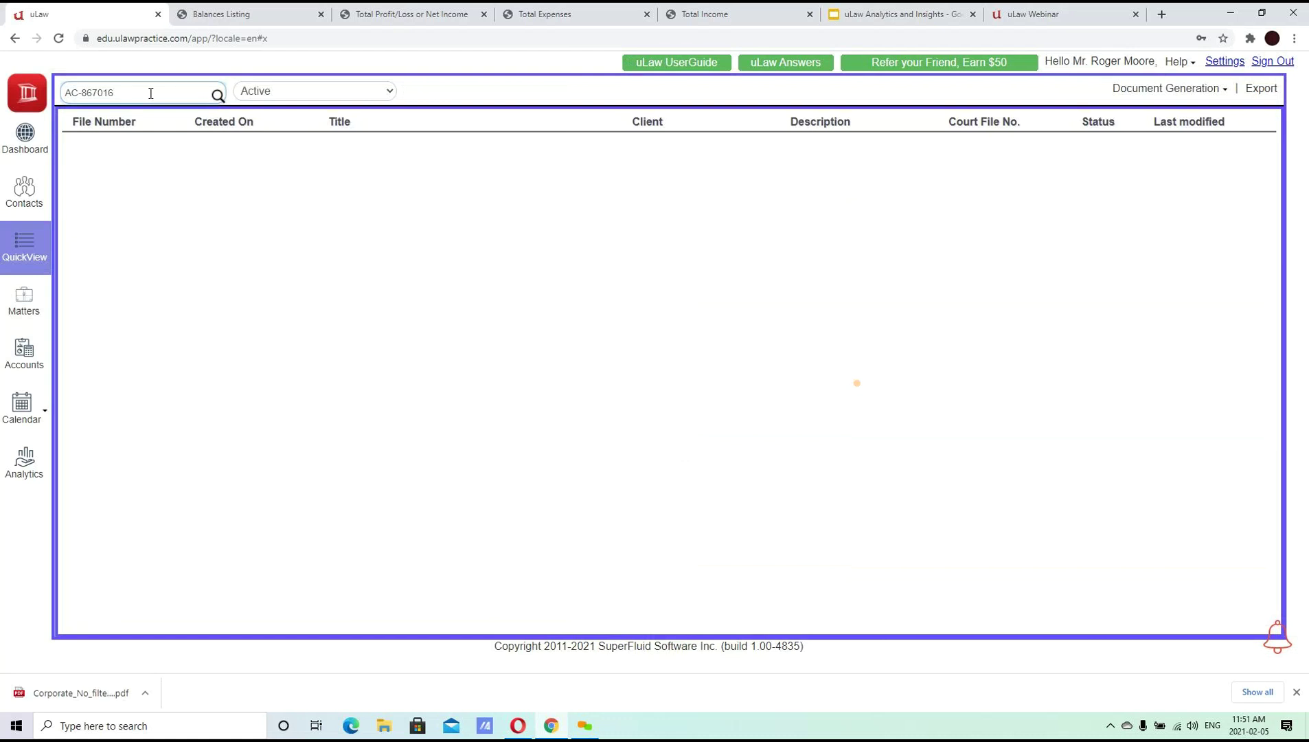
type("6")
key("BackSpace")
key("BackSpace")
key("BackSpace")
left_click(261, 94)
left_click(274, 150)
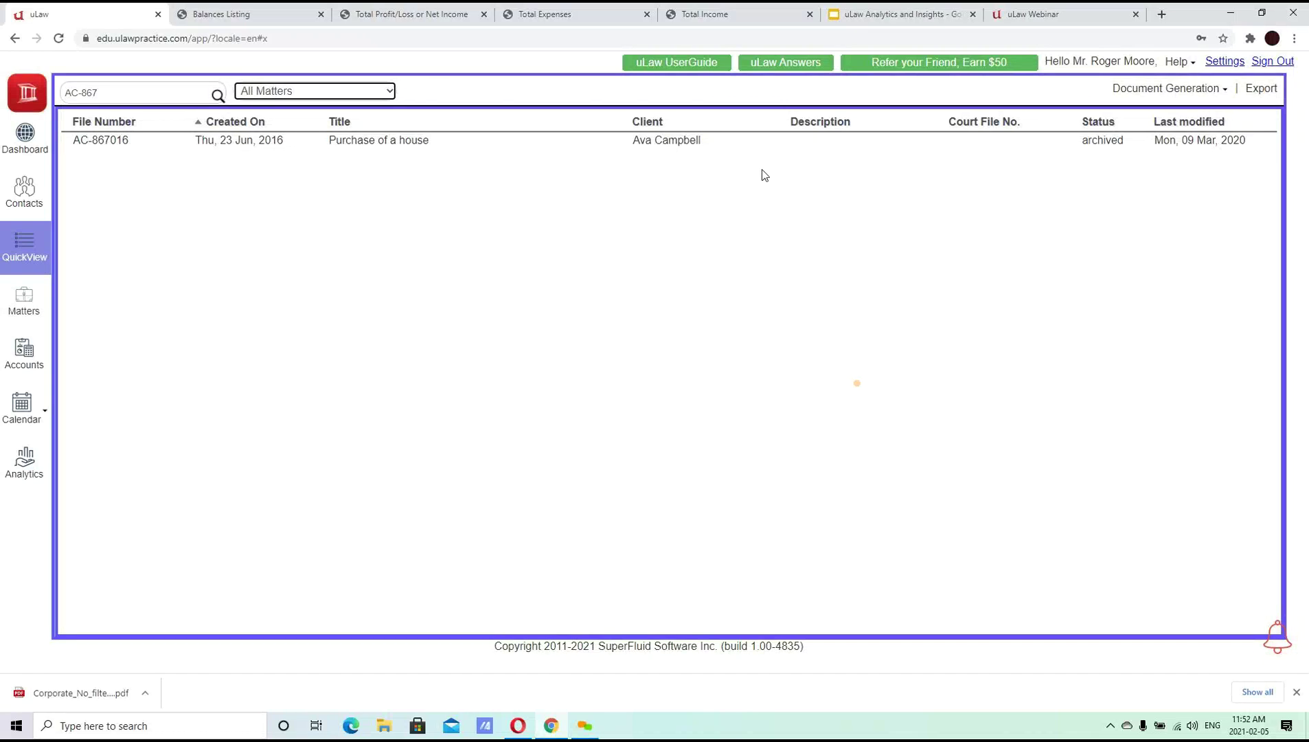
left_click(343, 146)
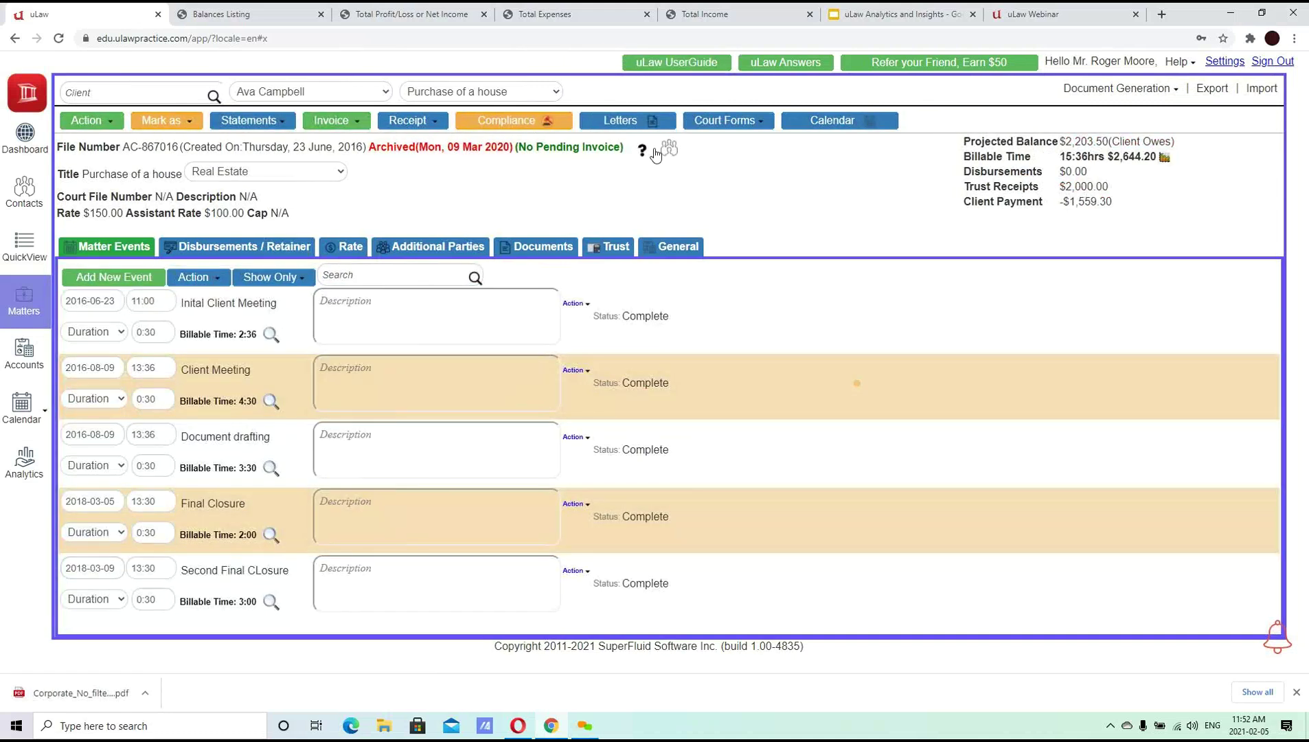
- Mark matter AC-867016 as Active, then go back to the Balances Listing report
left_click(642, 151)
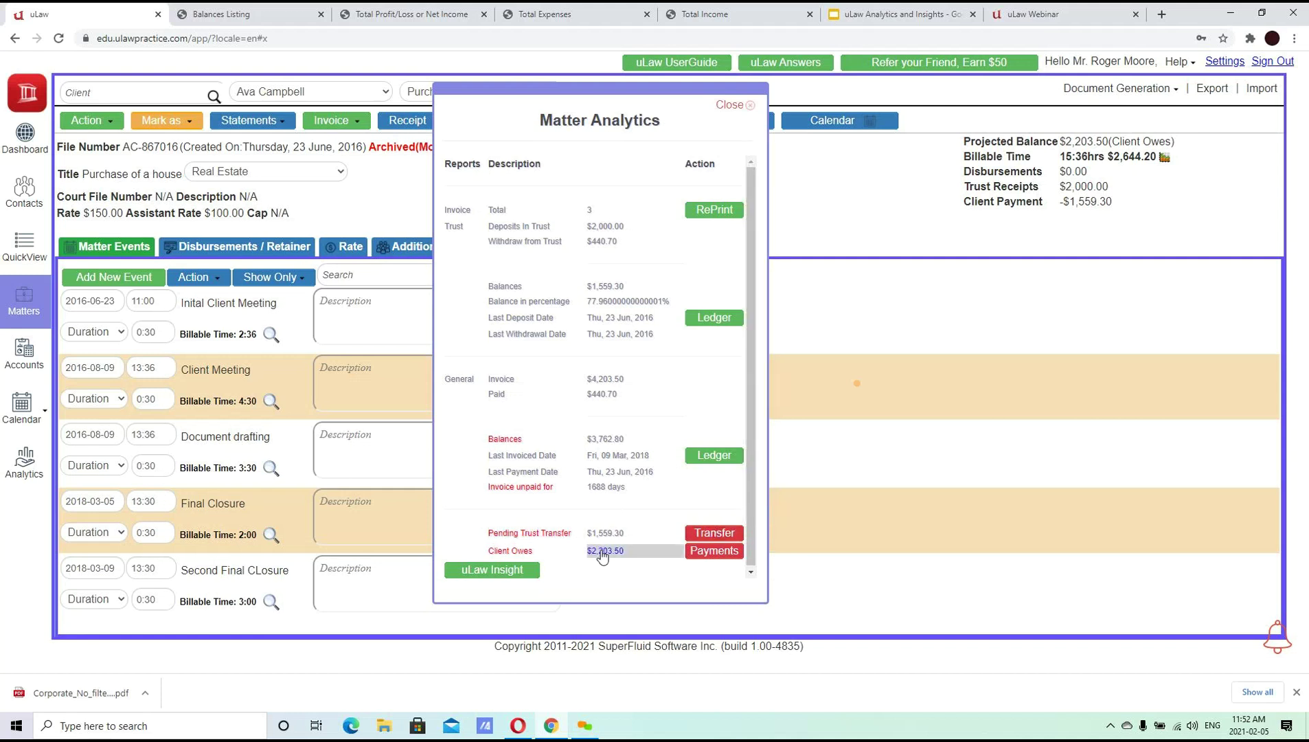
left_click(731, 105)
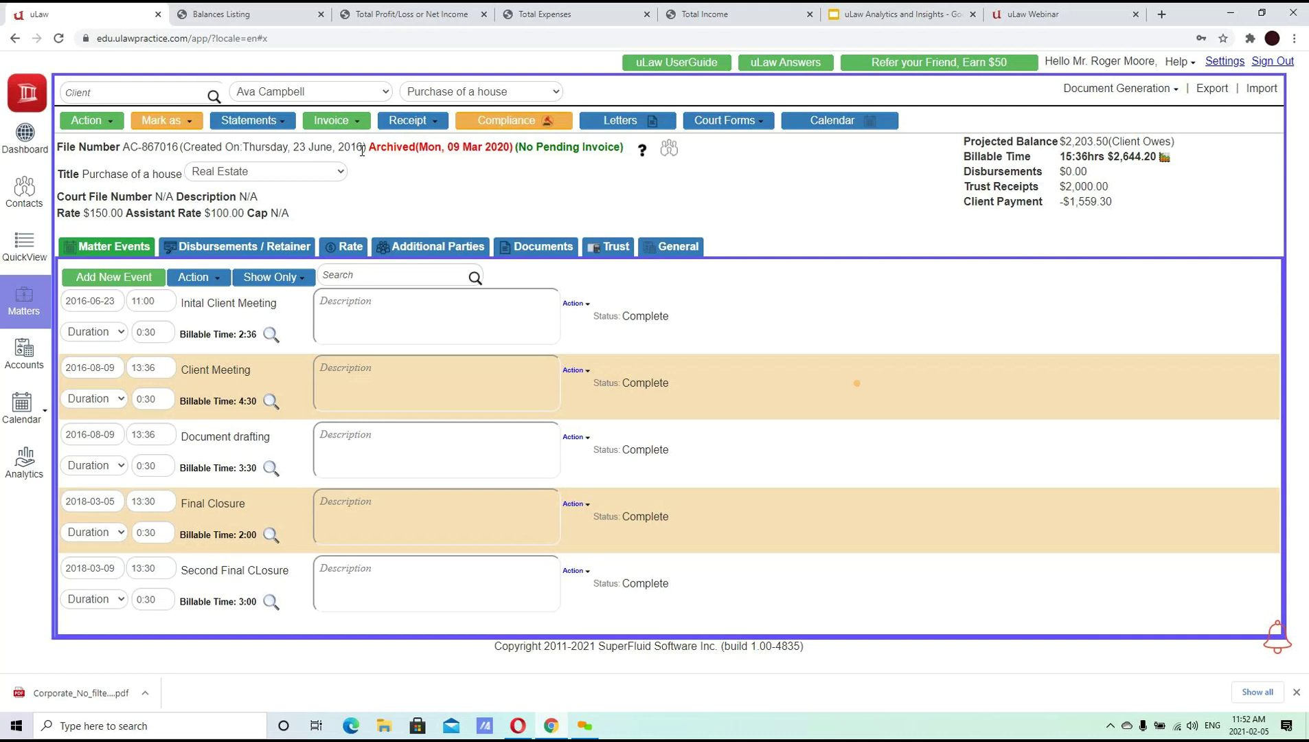
left_click(175, 122)
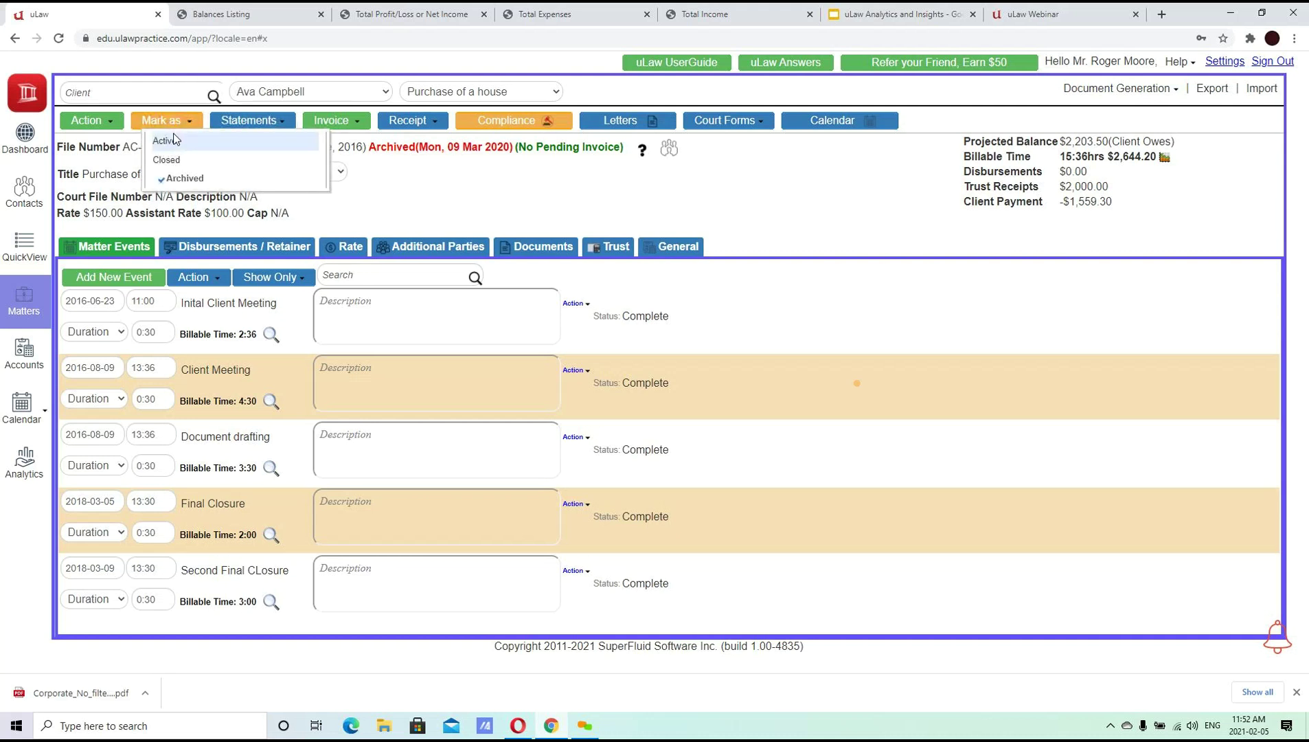
left_click(174, 140)
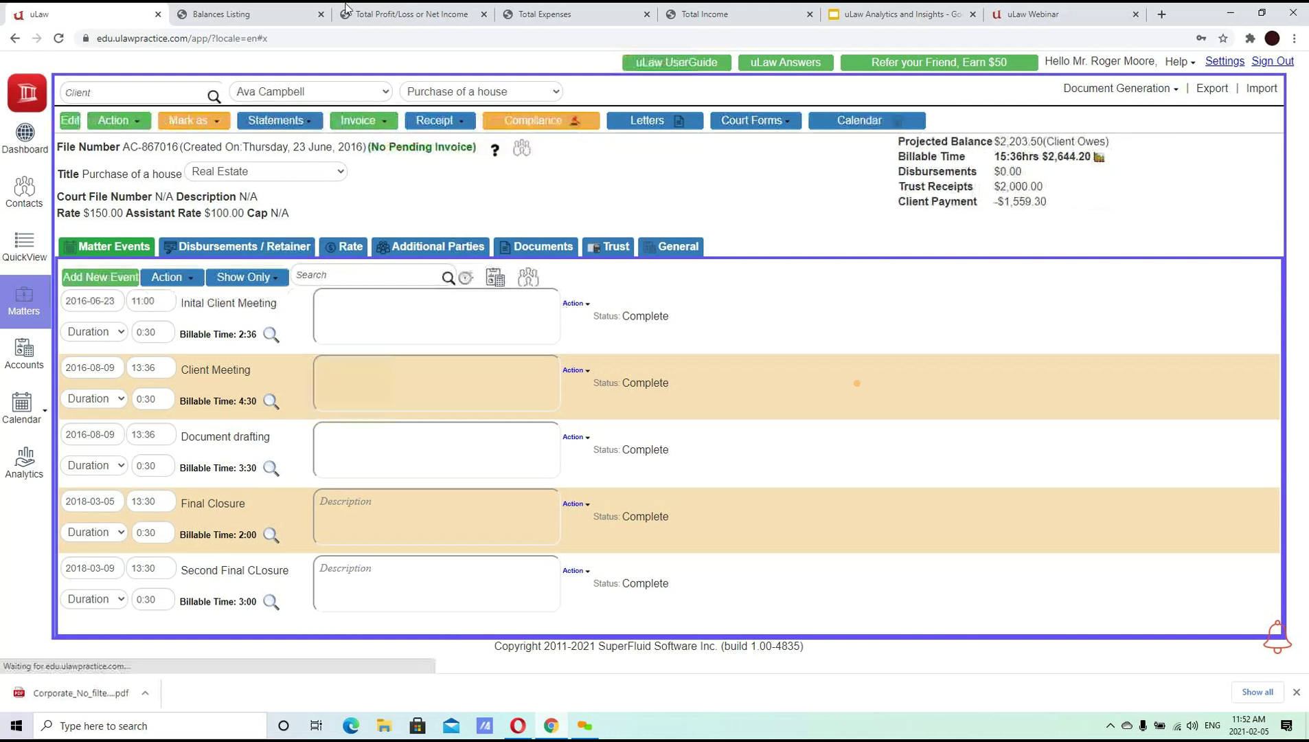
left_click(227, 14)
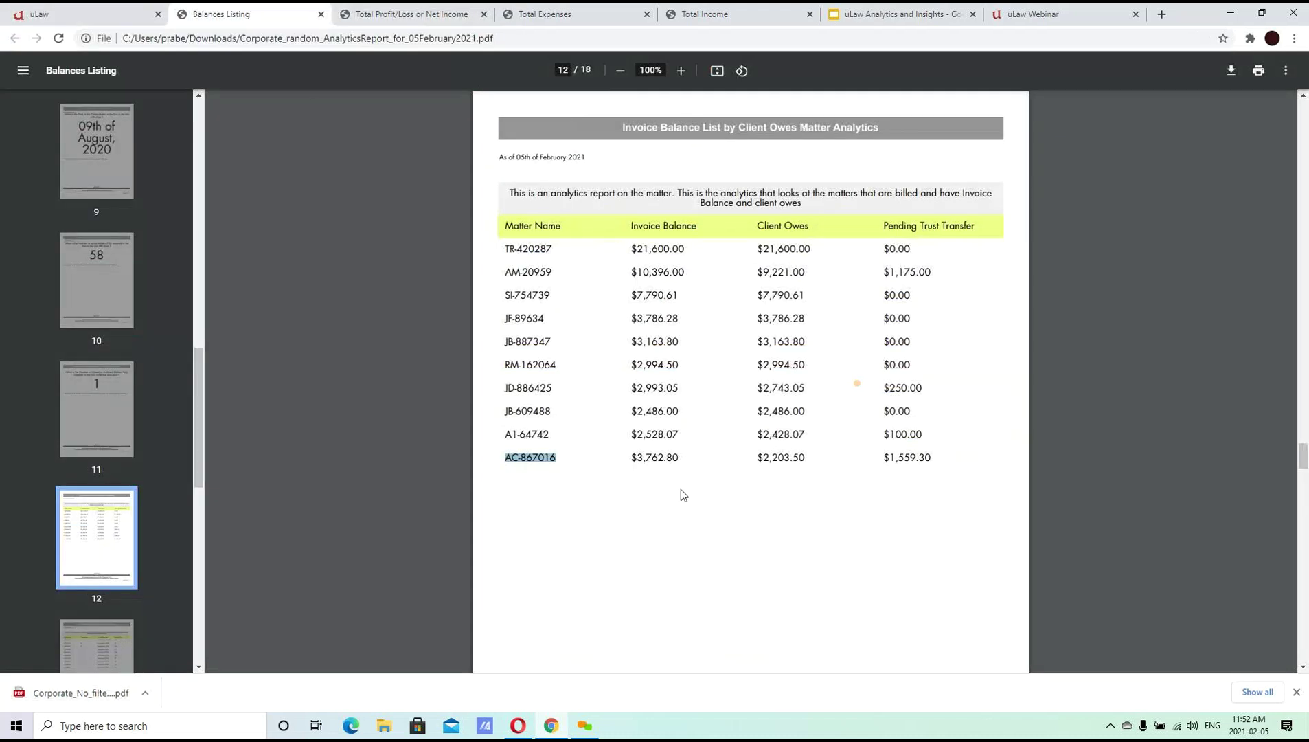
- Open the Corporate_No_filter report showing 404 uncategorized clients, then go back to the matter page
left_click(68, 693)
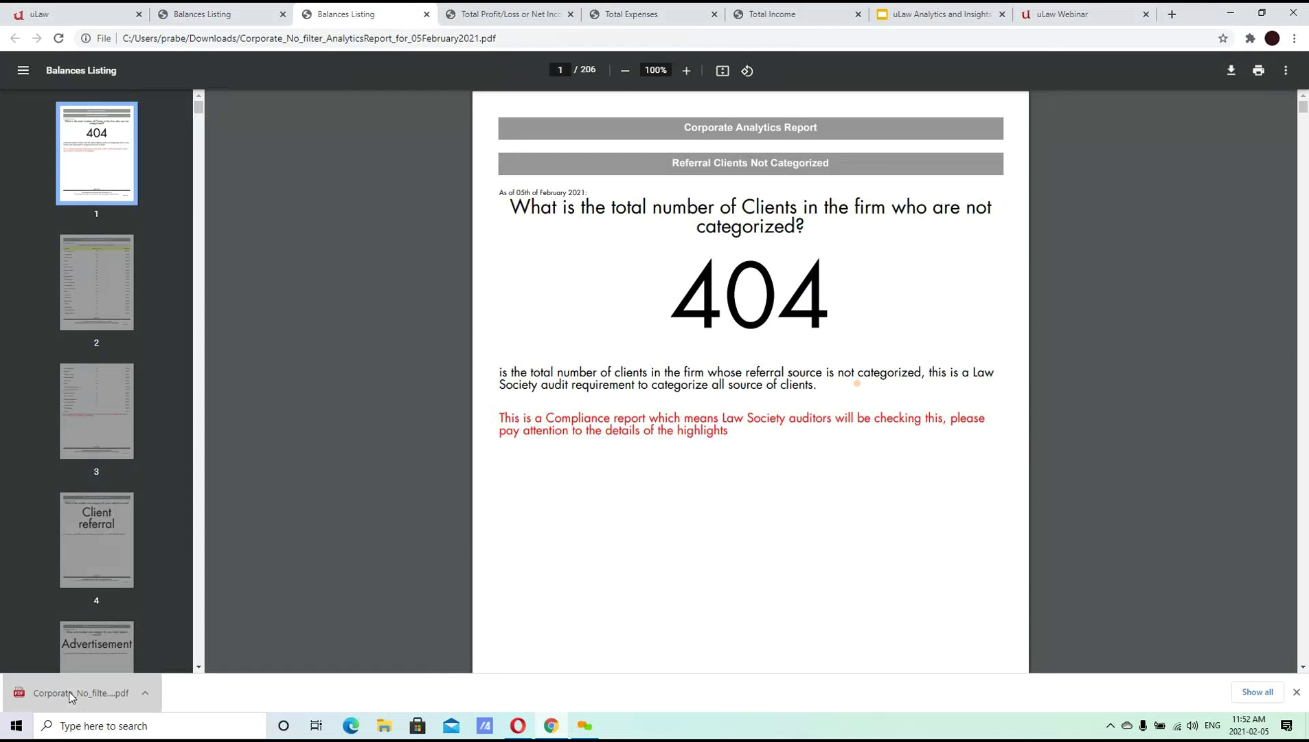
left_click(128, 10)
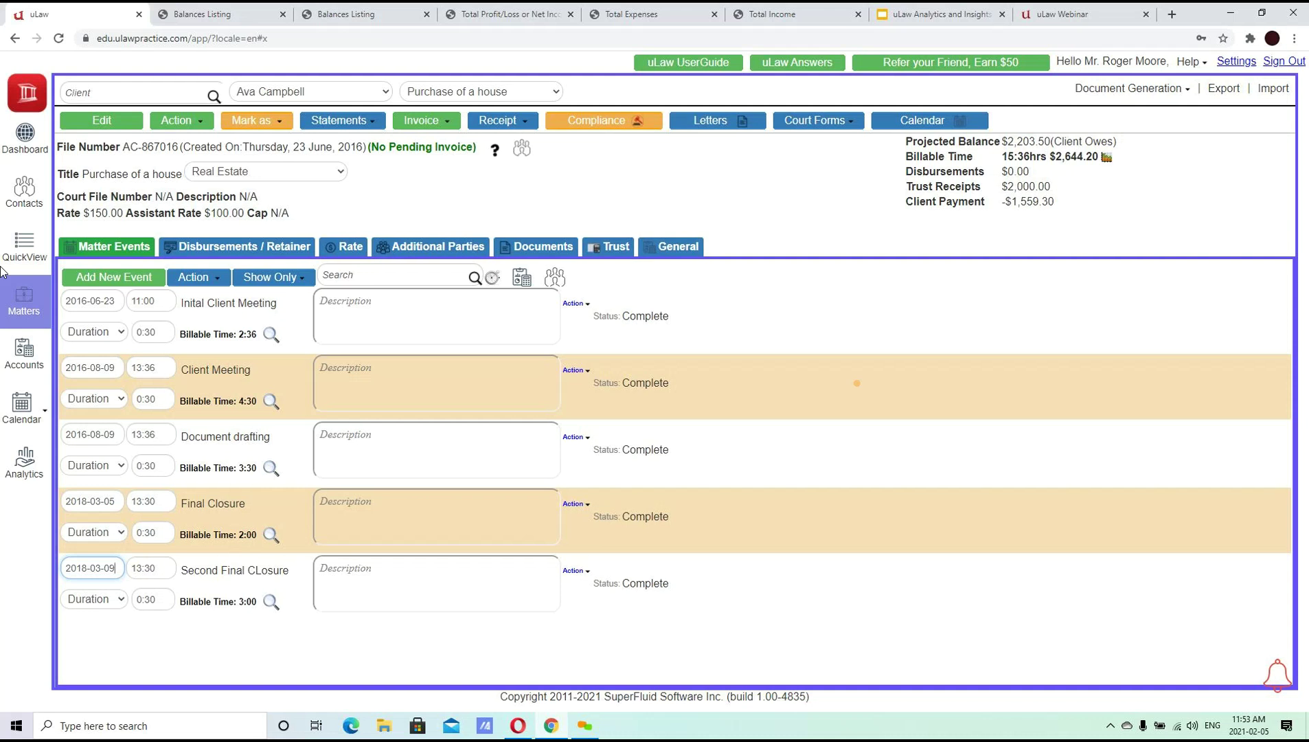
left_click(25, 353)
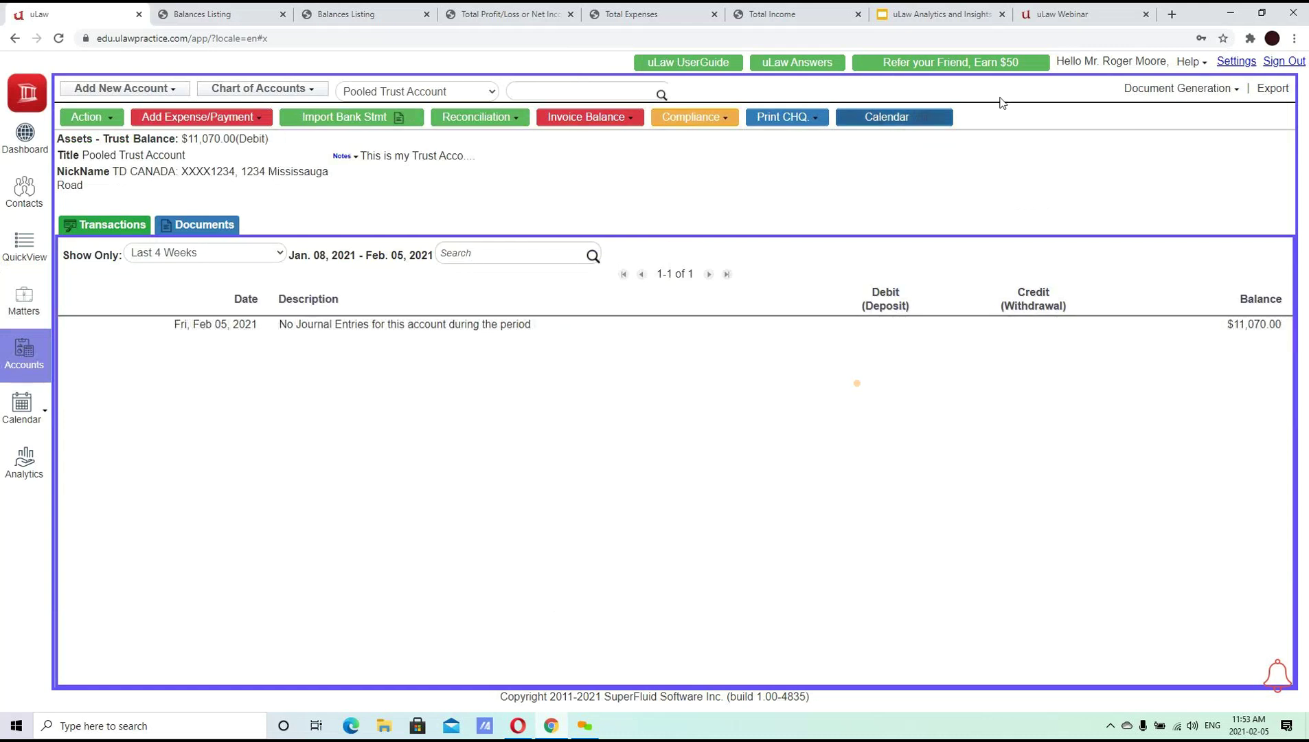
left_click(699, 118)
left_click(707, 150)
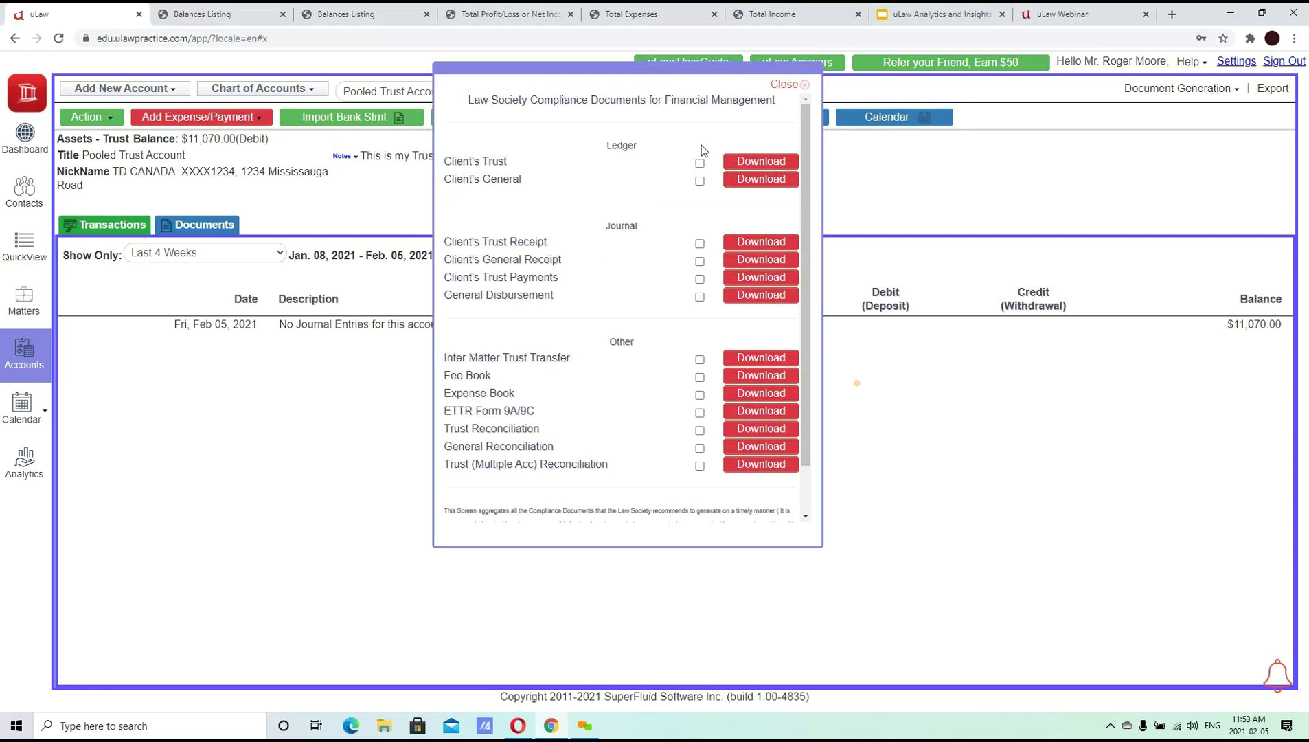
left_click(795, 85)
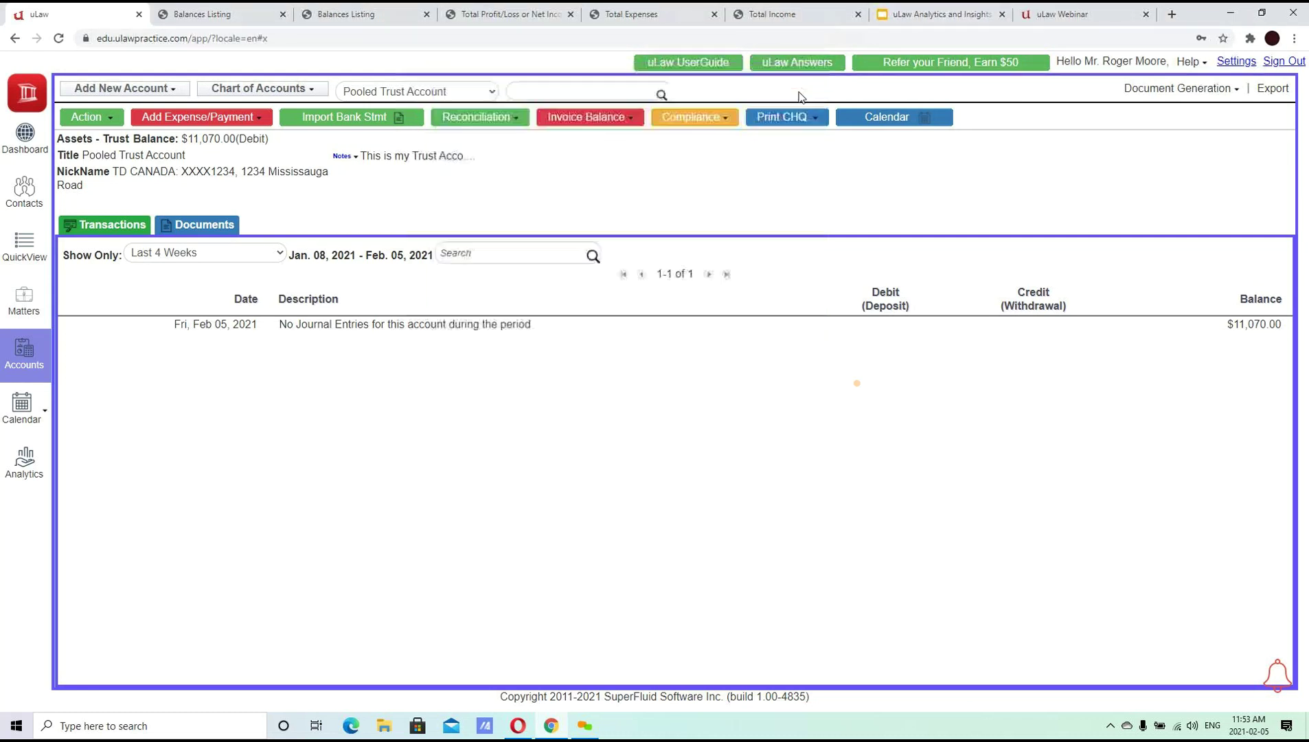
right_click(1148, 96)
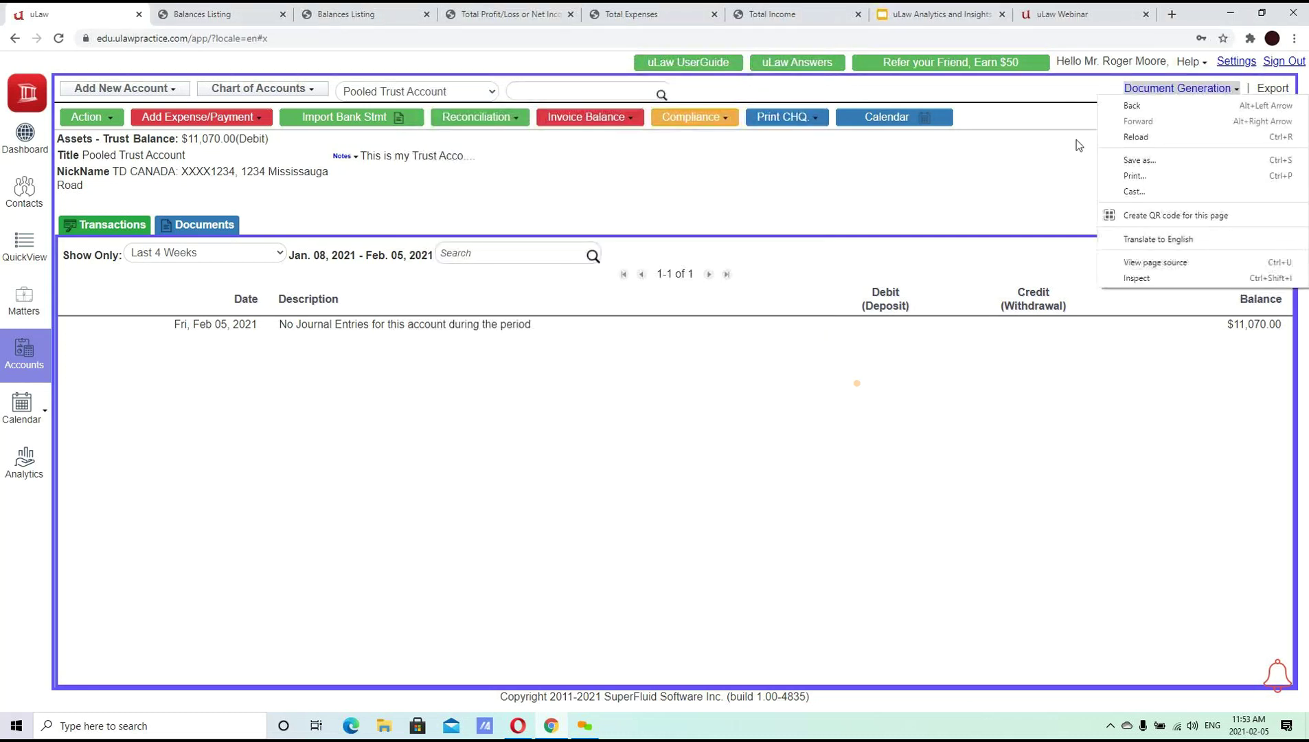
left_click(990, 156)
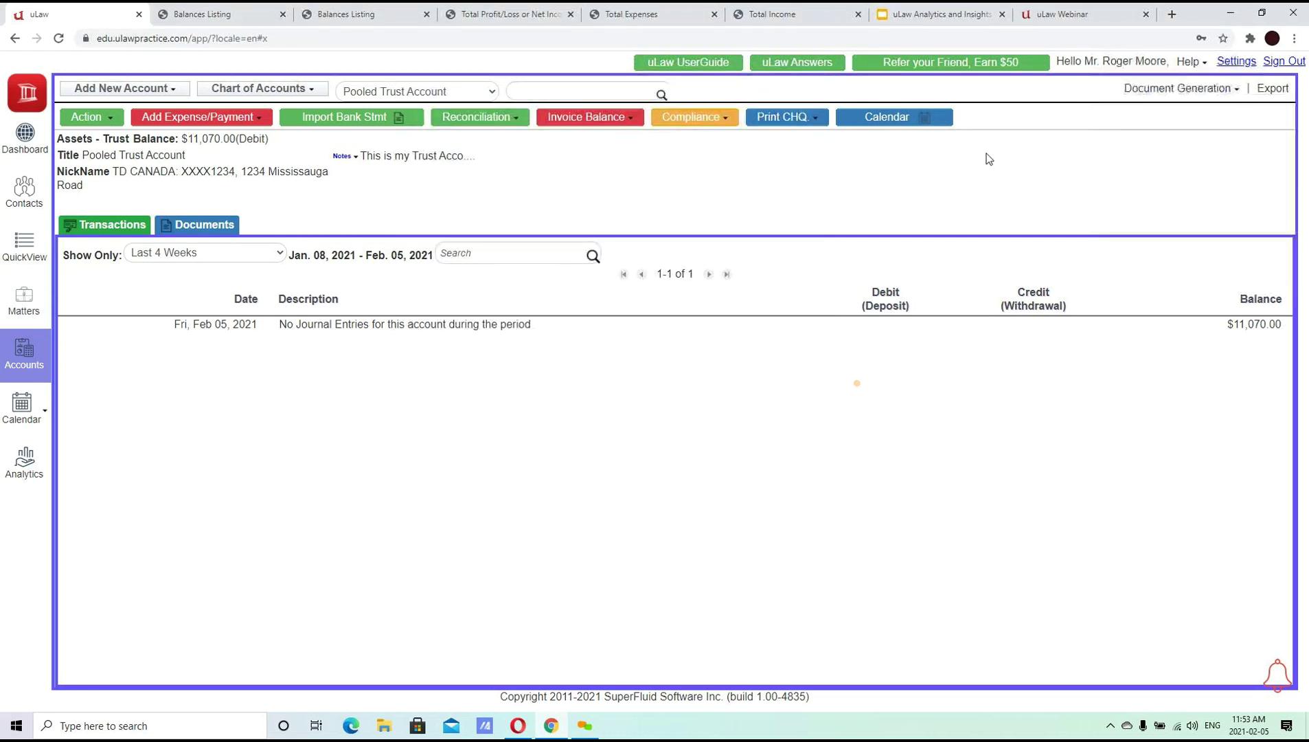
left_click(1137, 97)
mouse_move(1160, 343)
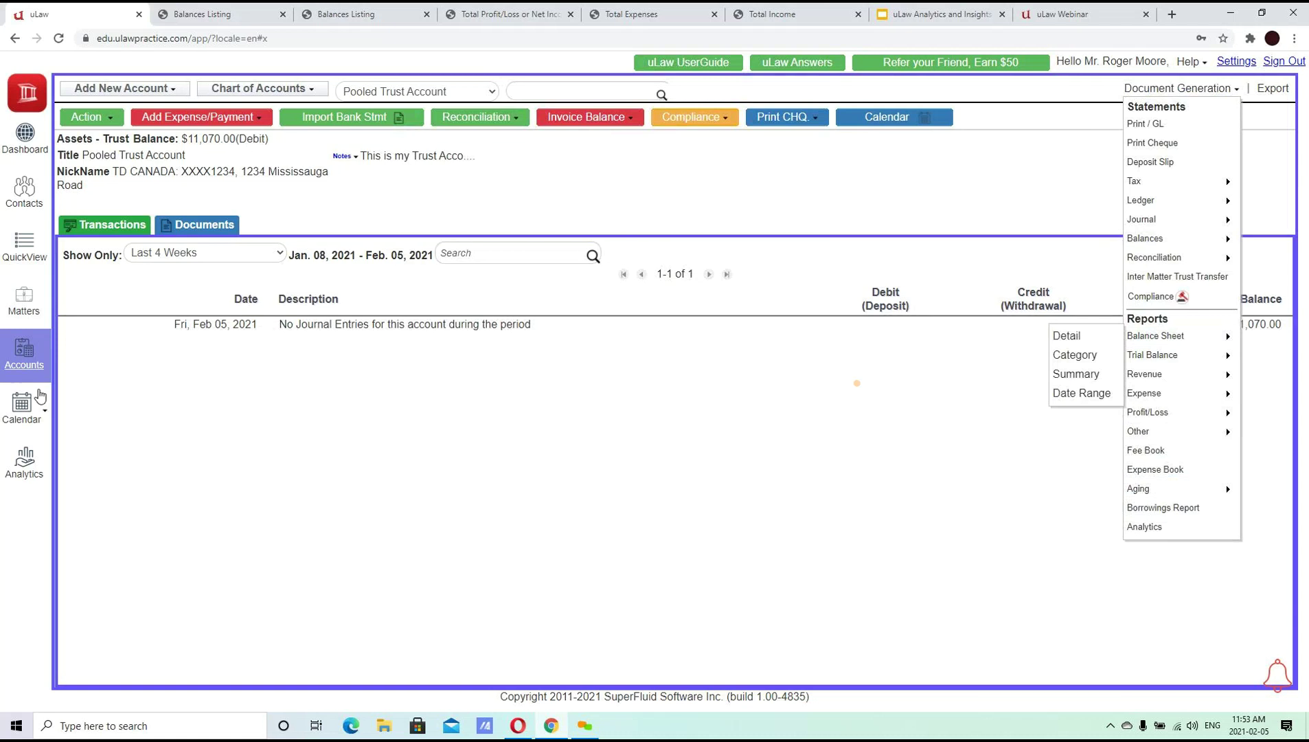
left_click(24, 303)
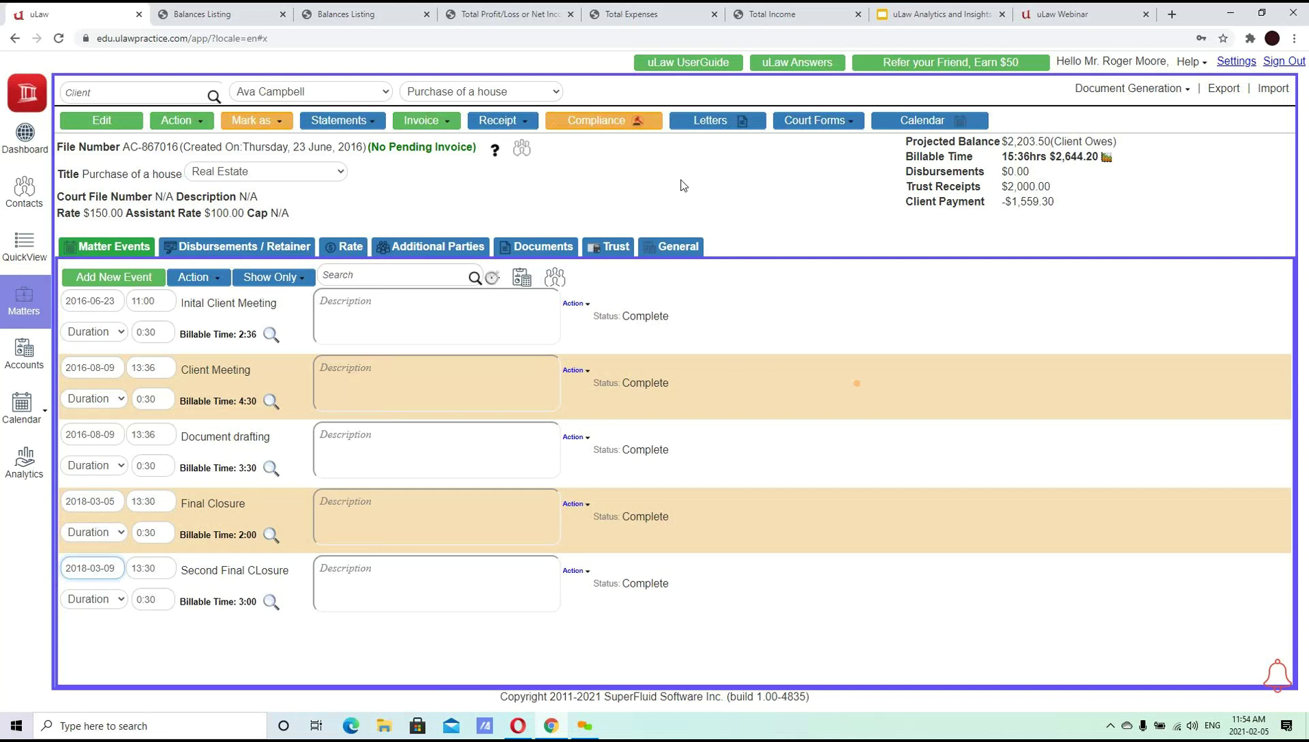
- Glance at the matter's compliance documents, then go via Analytics to the QuickView list filtered to AC-867
left_click(615, 122)
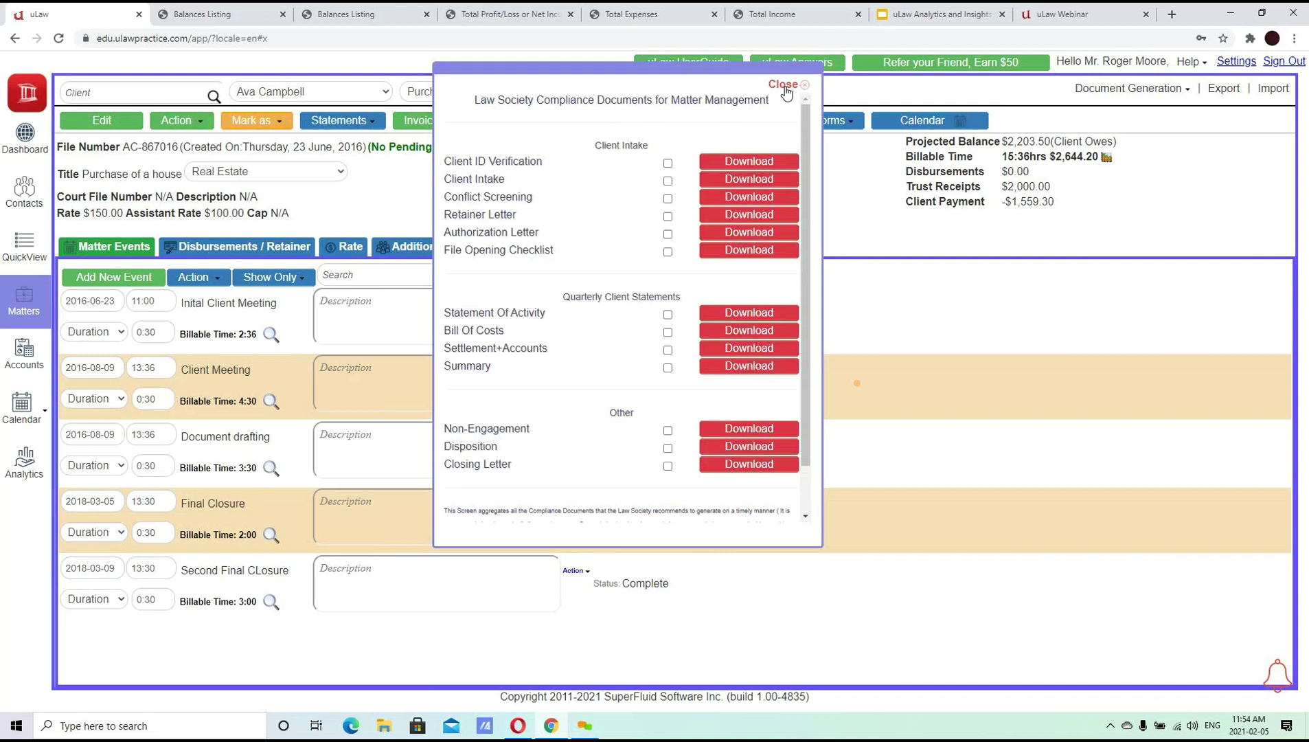
left_click(785, 86)
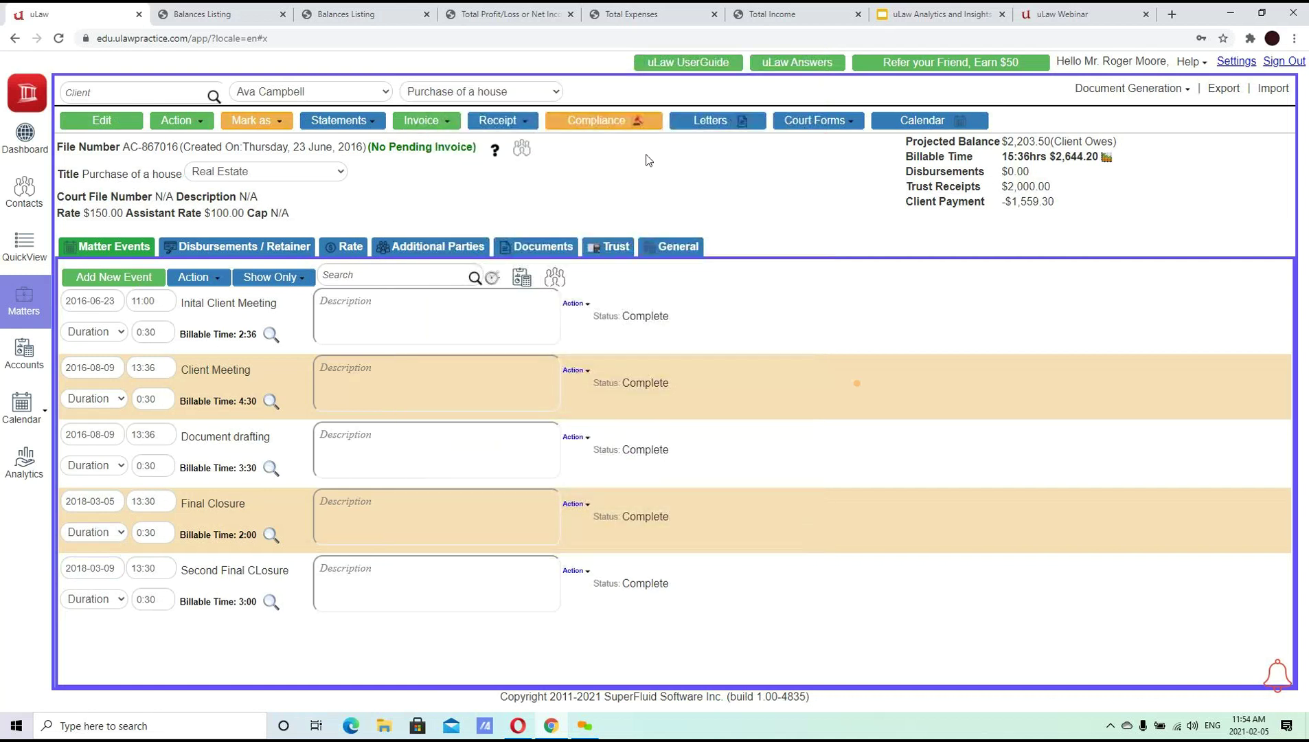
left_click(10, 461)
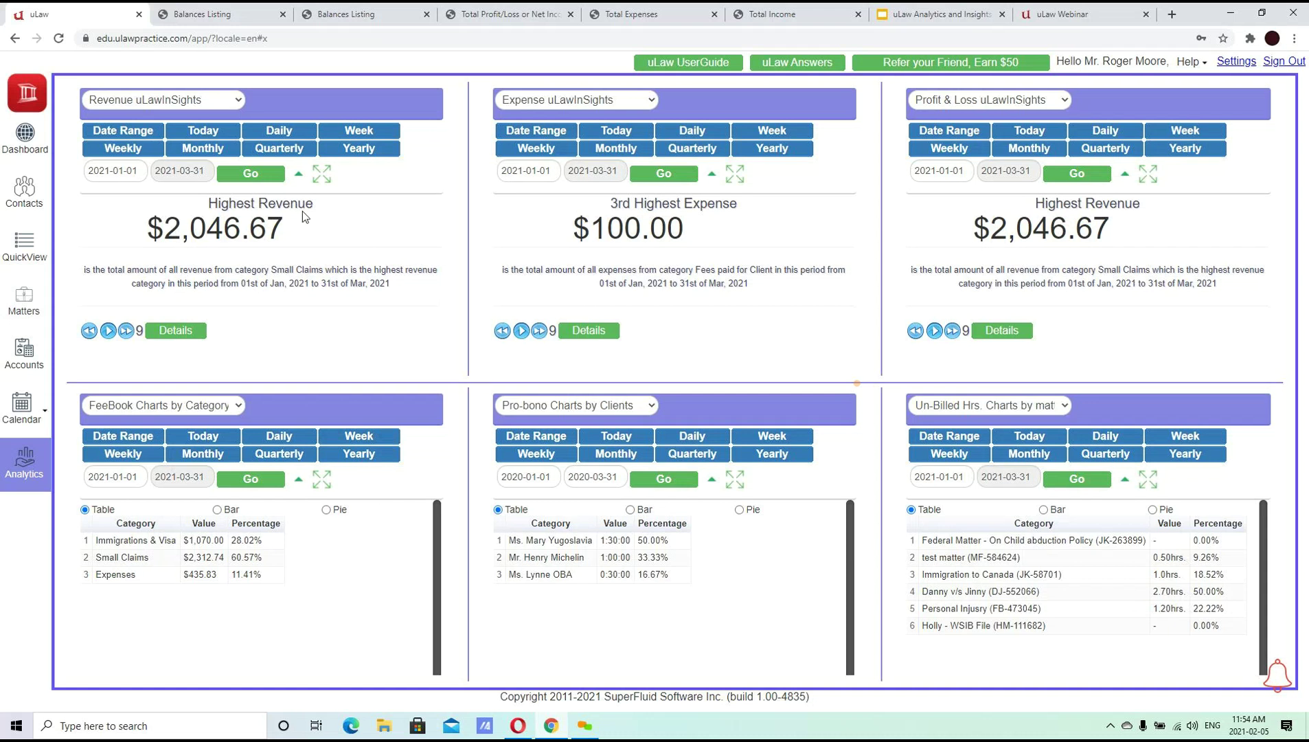
left_click(37, 234)
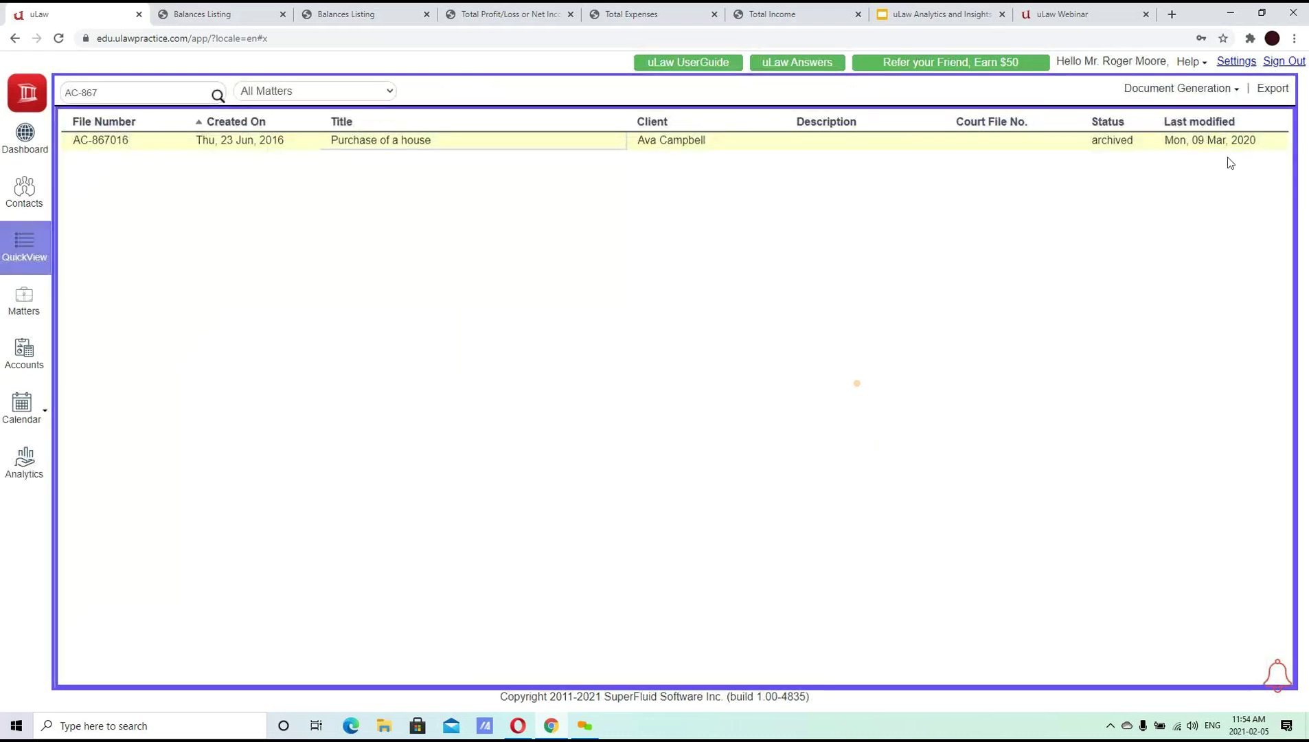
left_click(1143, 91)
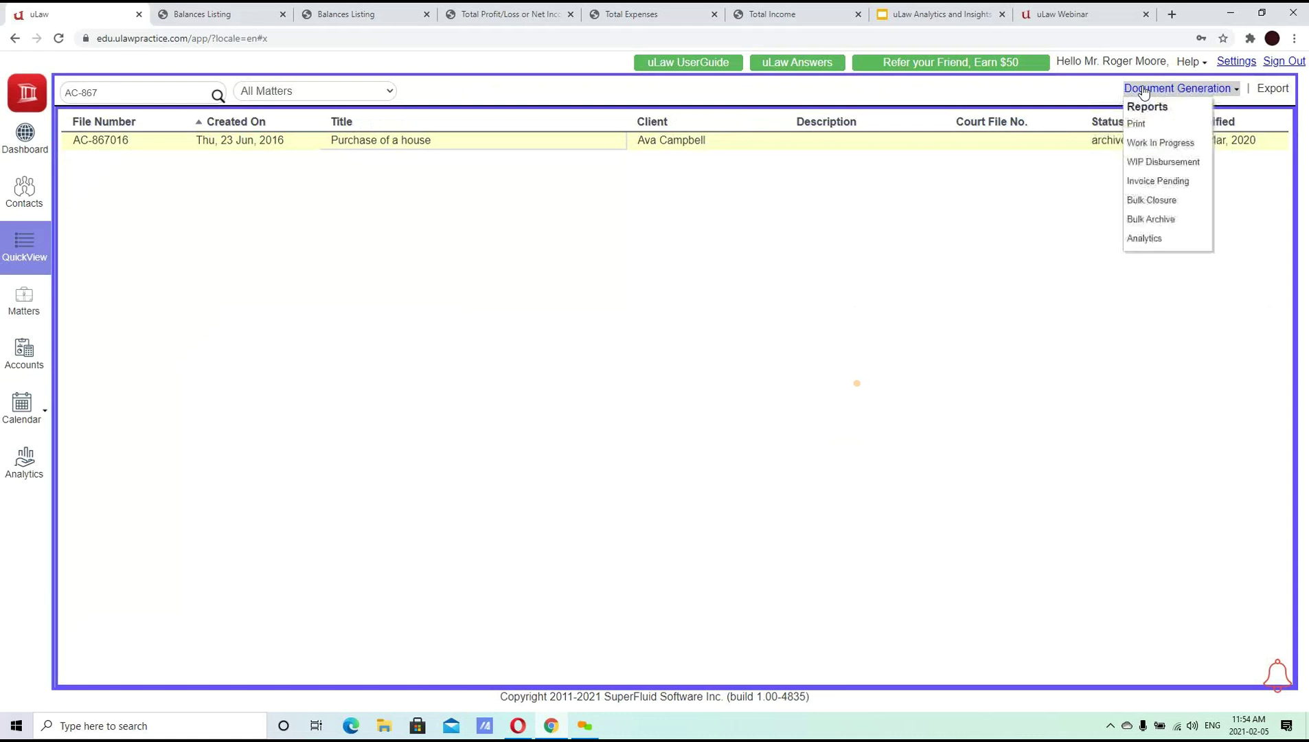
left_click(1152, 239)
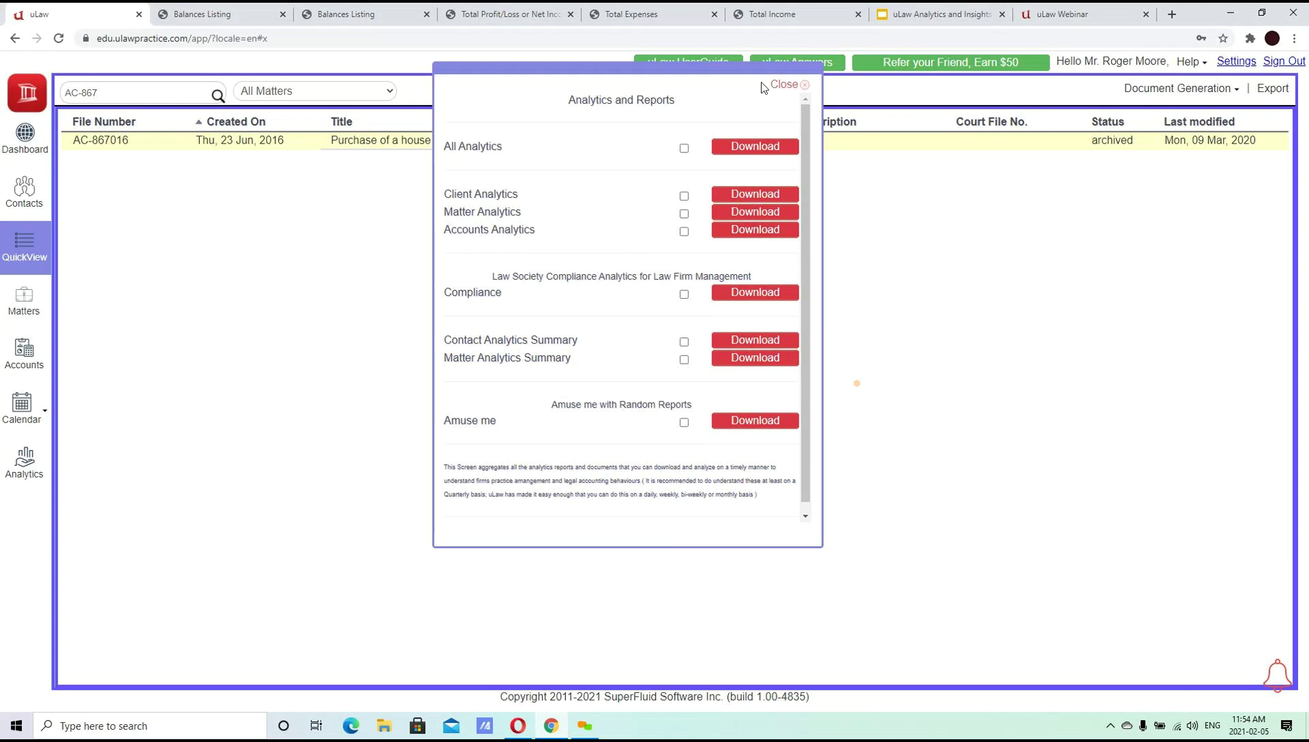
left_click(794, 85)
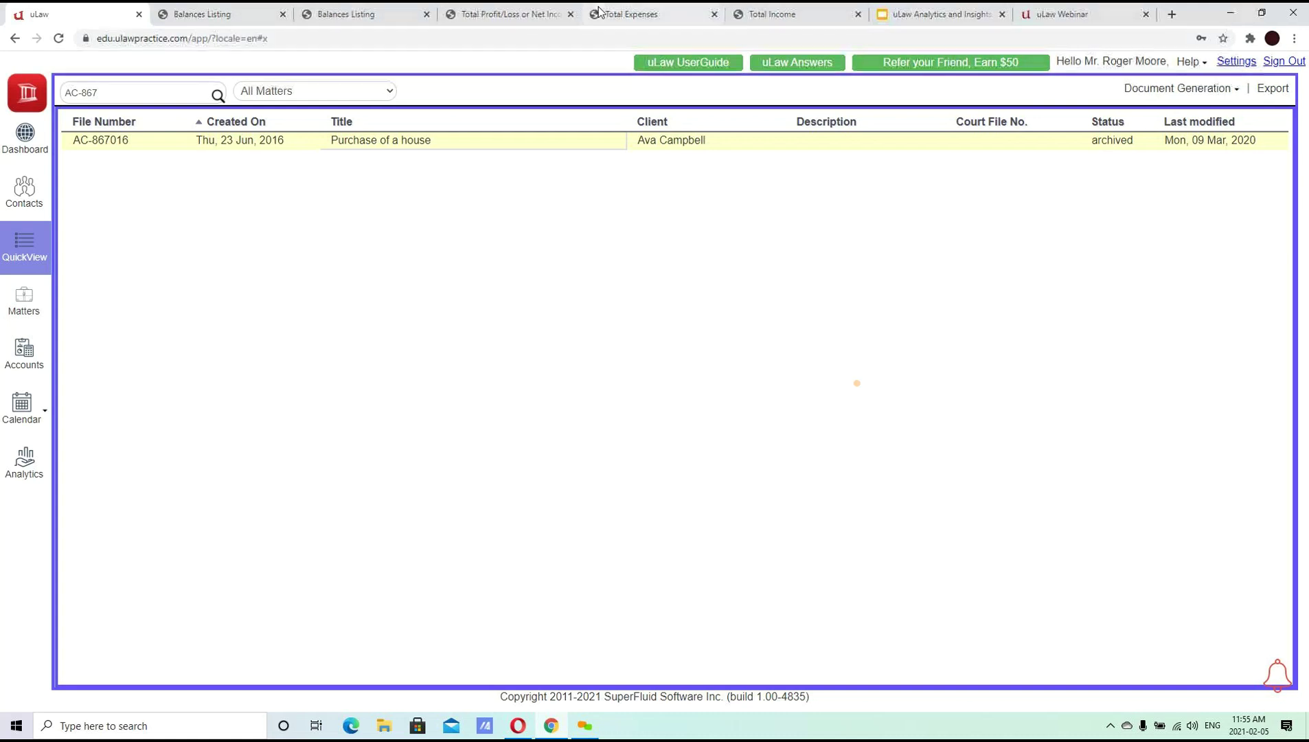
- Show the Contacts list of 920 clients, then switch to the uLaw Analytics and Insights slide deck
left_click(25, 197)
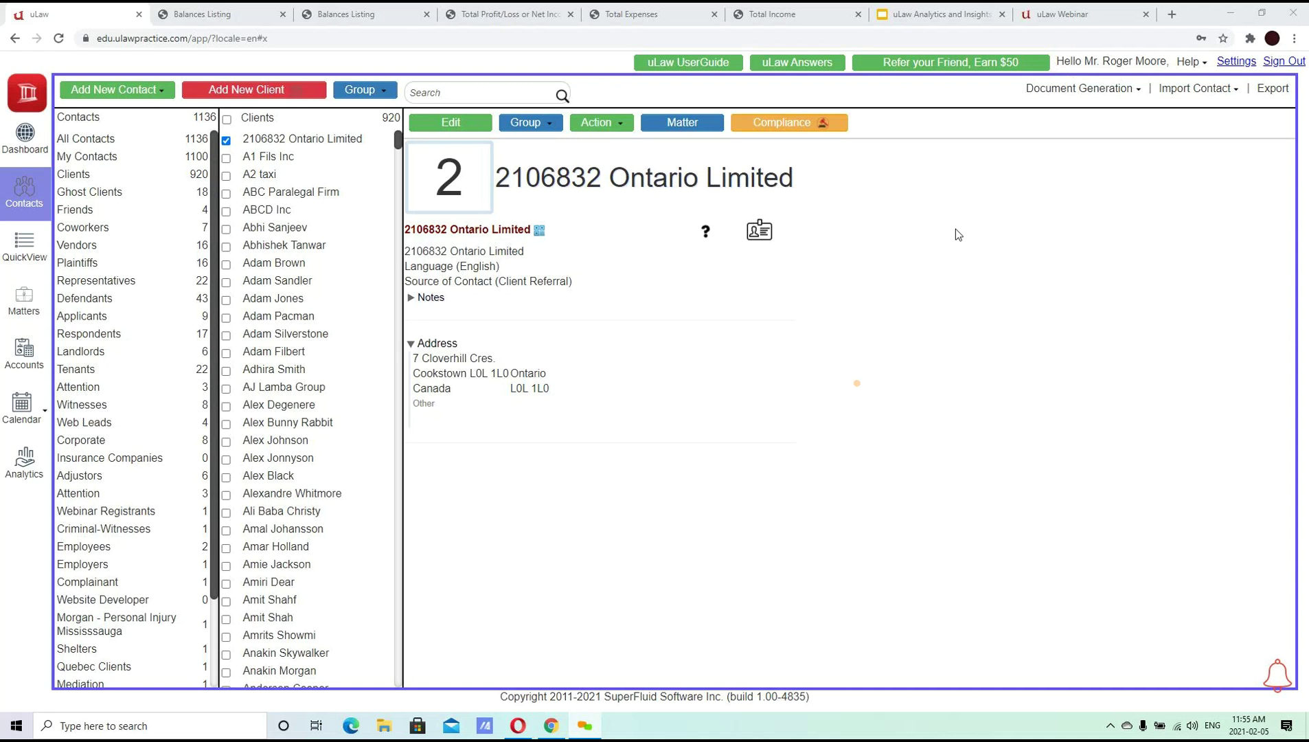
left_click(891, 15)
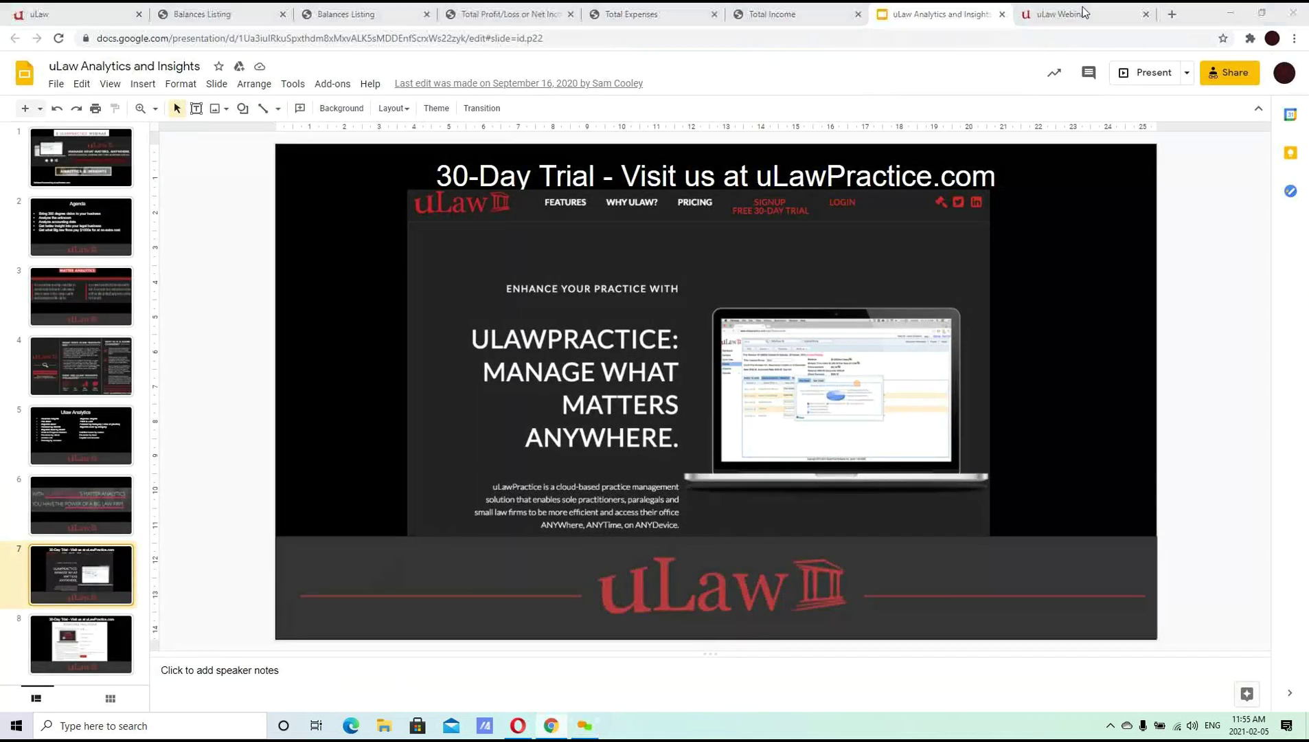
- Scroll through the uLaw Webinar schedule page, then return to the uLaw contacts tab
left_click(1059, 13)
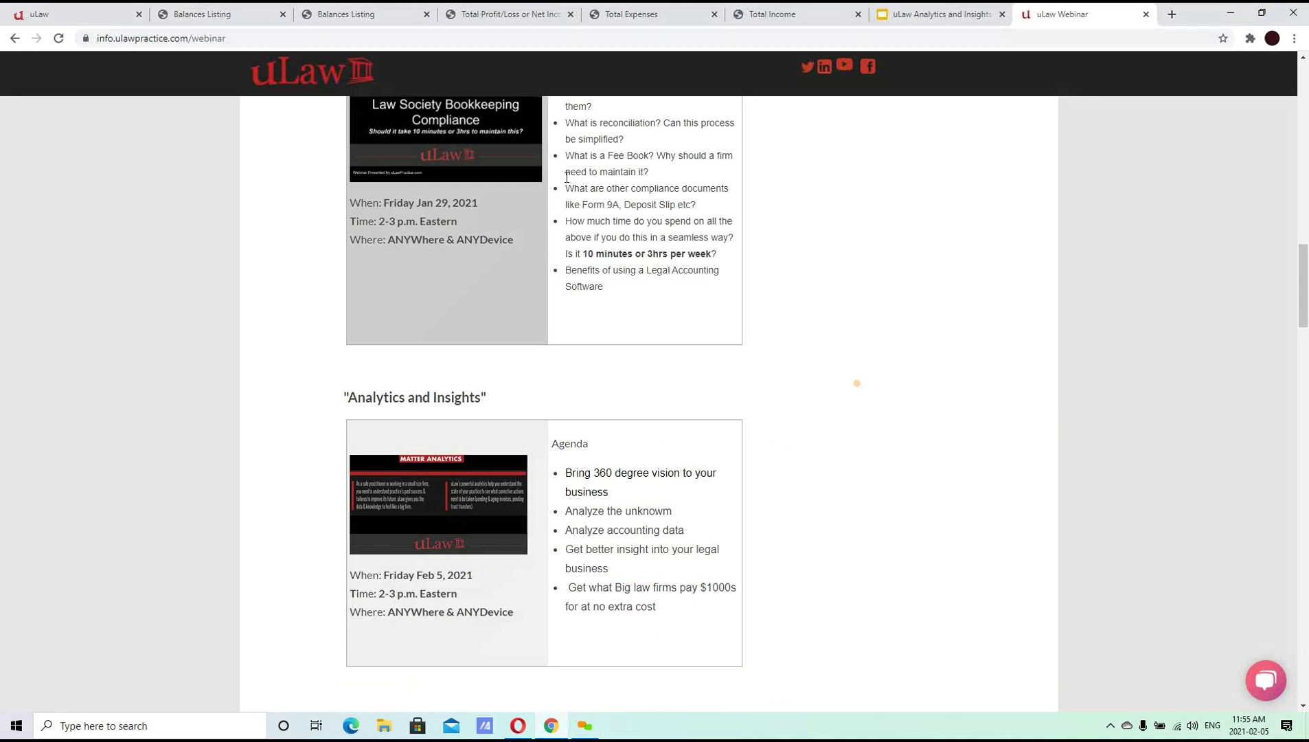
scroll(792, 423, "down", 3)
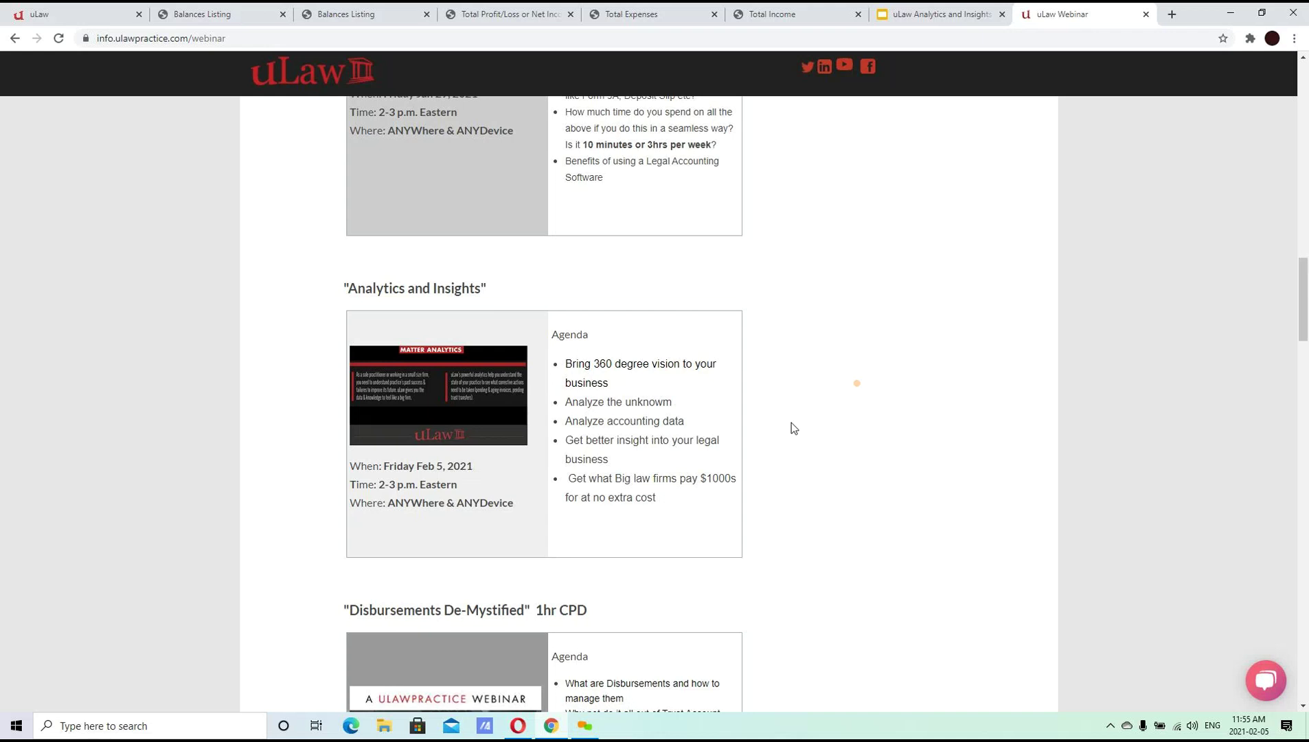
scroll(792, 423, "down", 2)
scroll(792, 422, "down", 2)
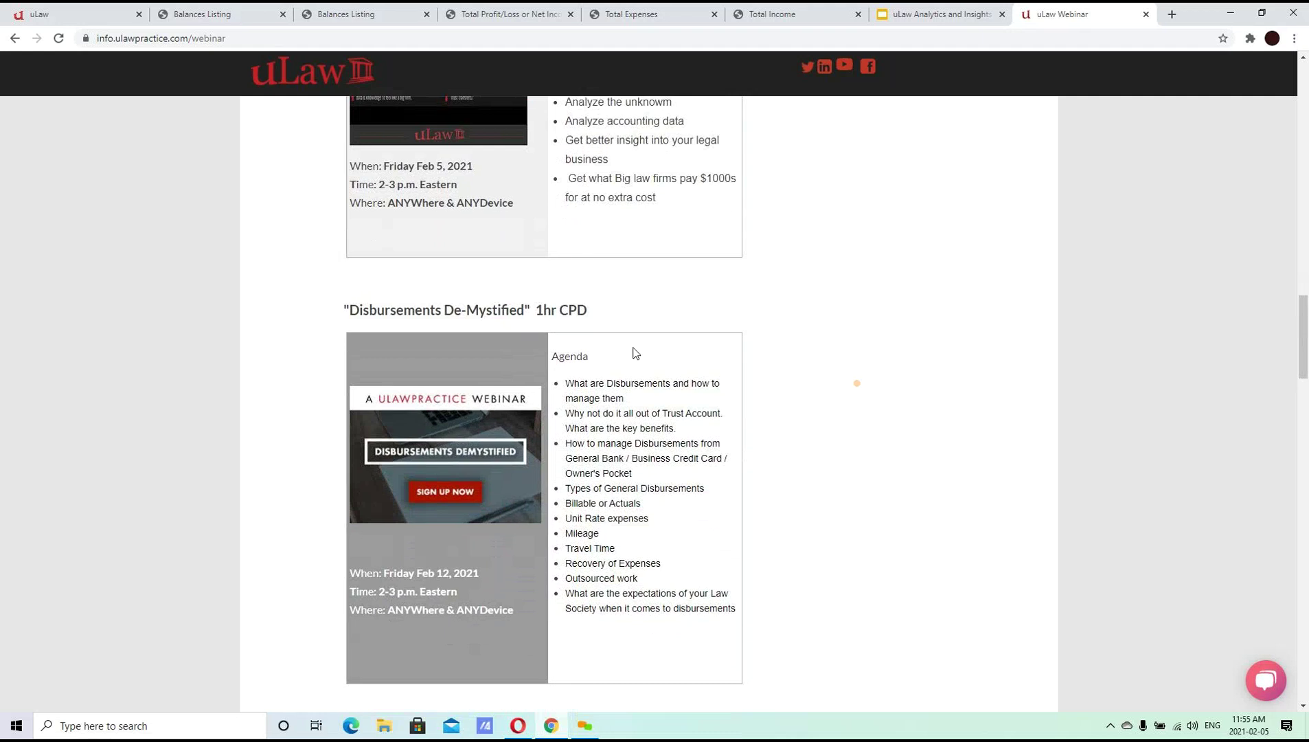
scroll(635, 353, "down", 2)
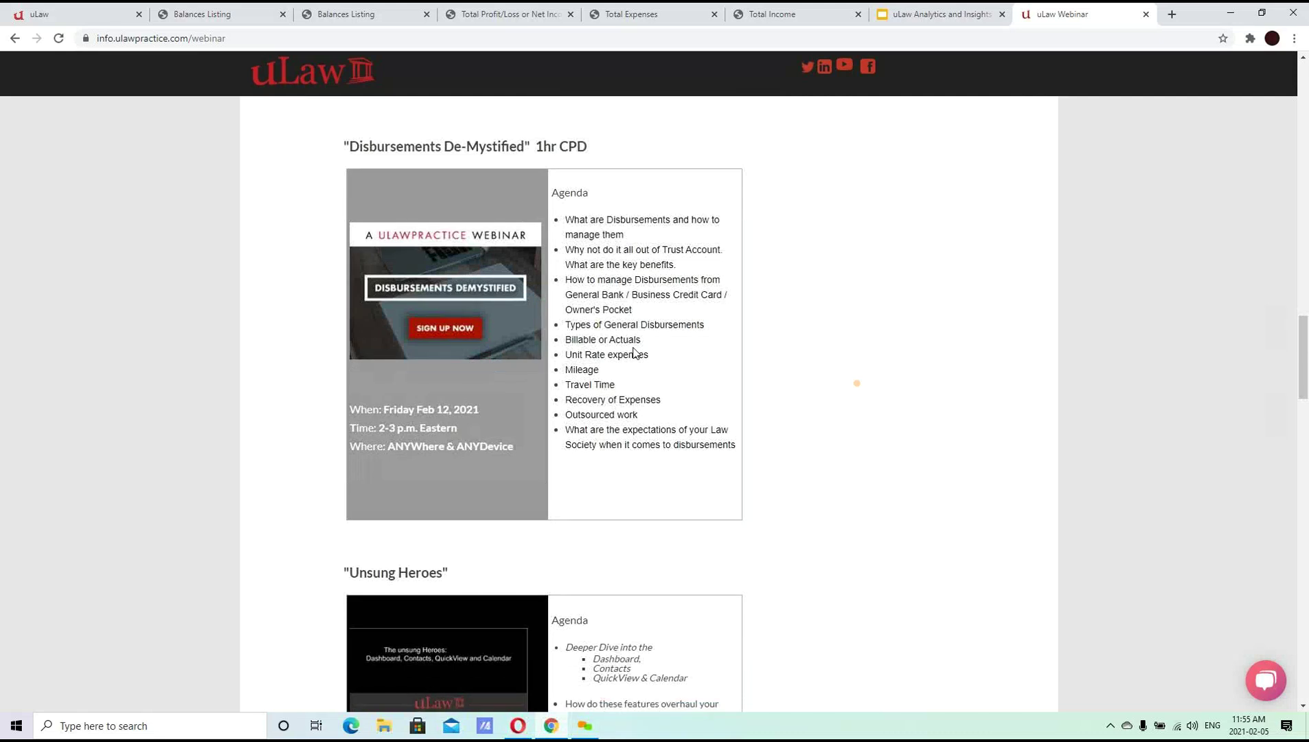
scroll(634, 352, "down", 2)
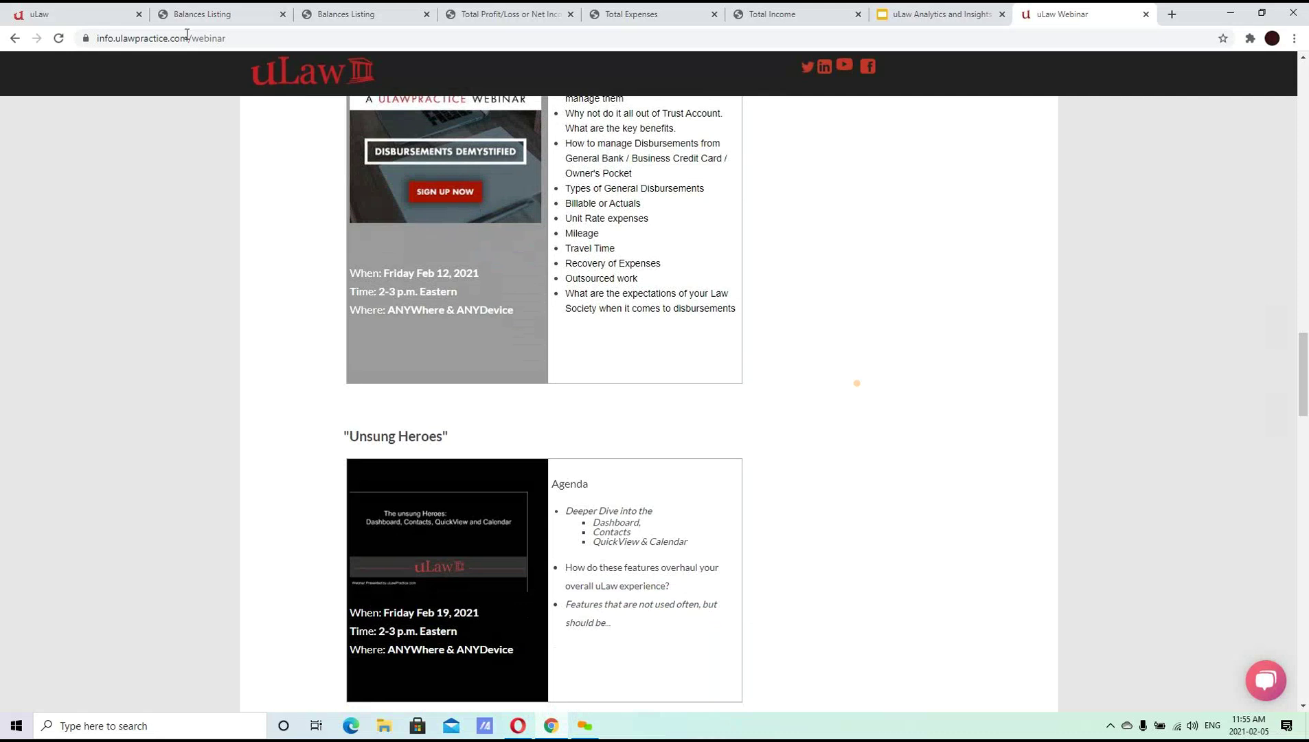
left_click(80, 8)
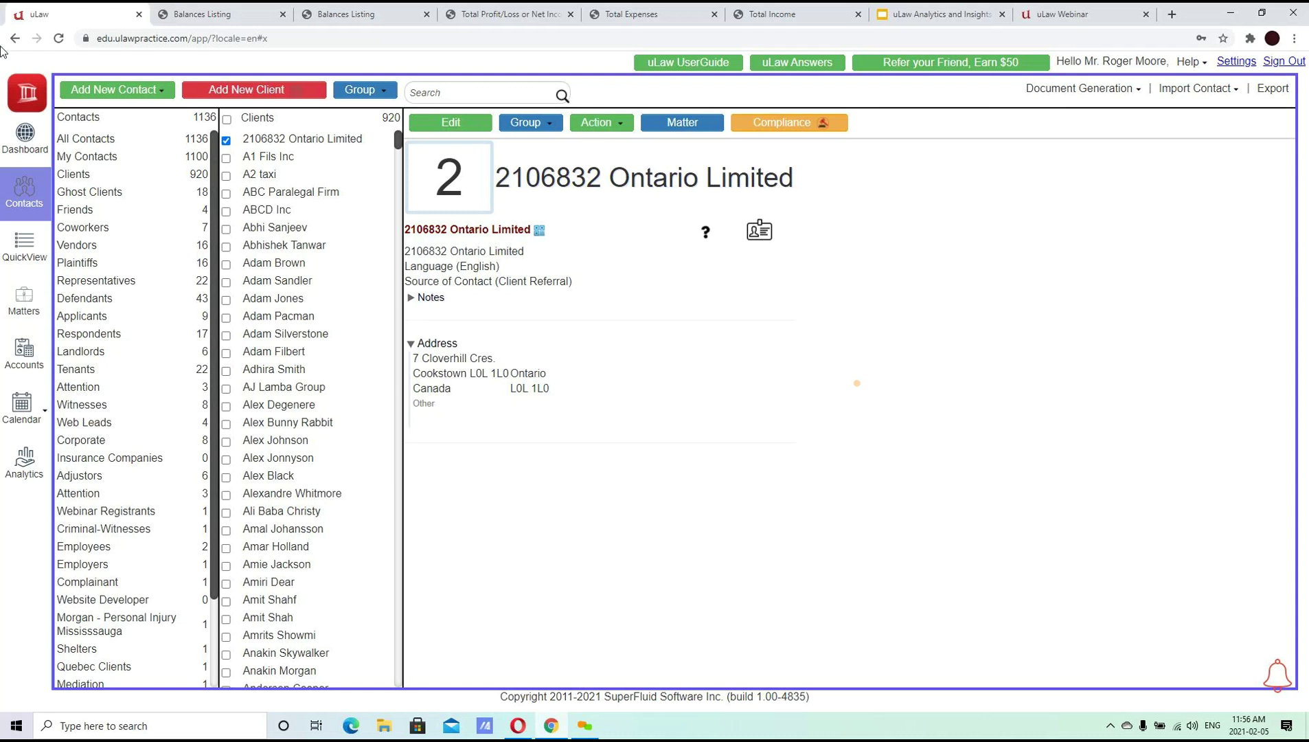
- Show the QuickView matter list, then preview and close the Document Generation Analytics reports
left_click(23, 239)
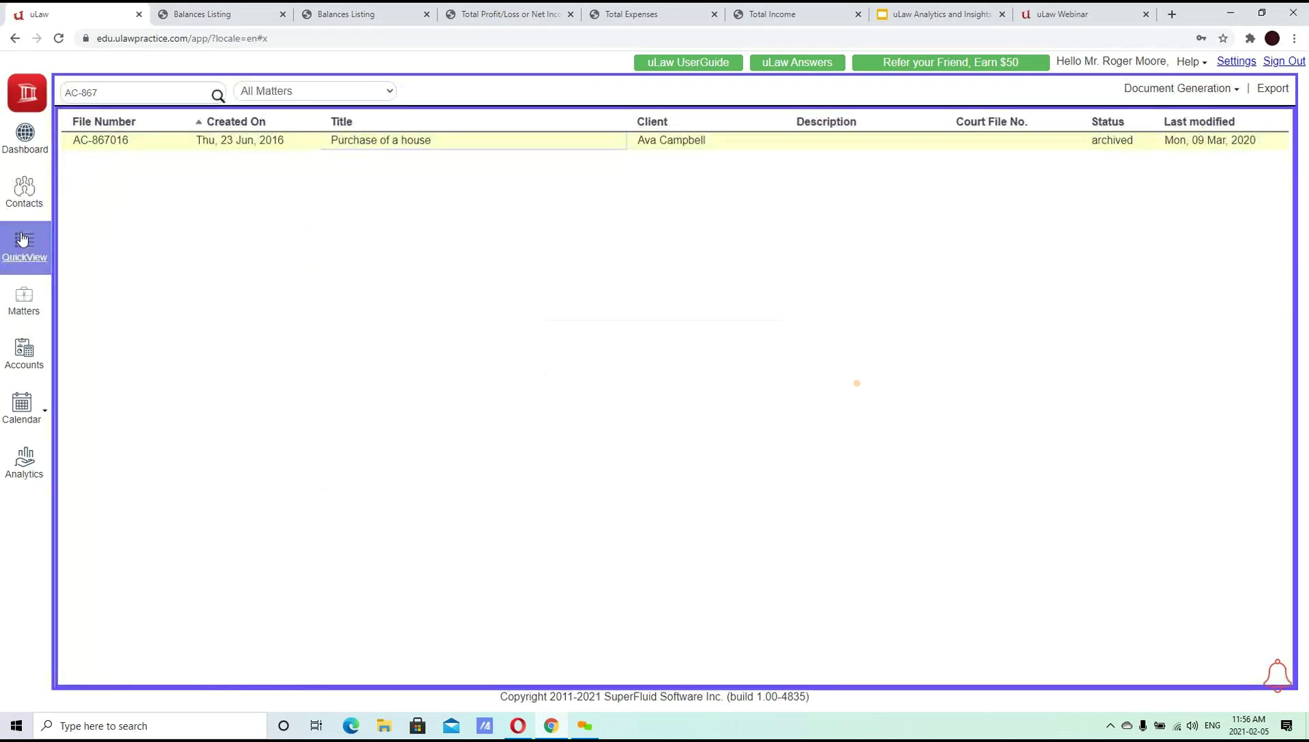
left_click(1147, 92)
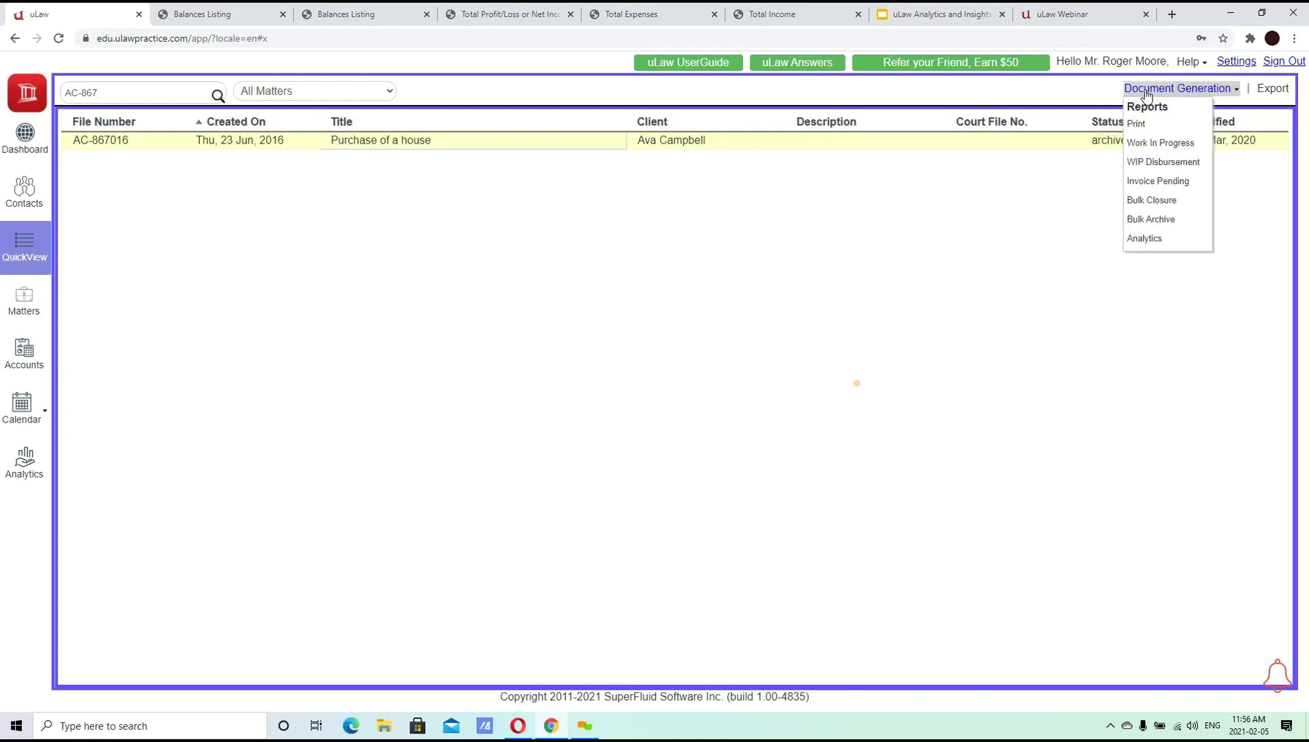
left_click(1155, 246)
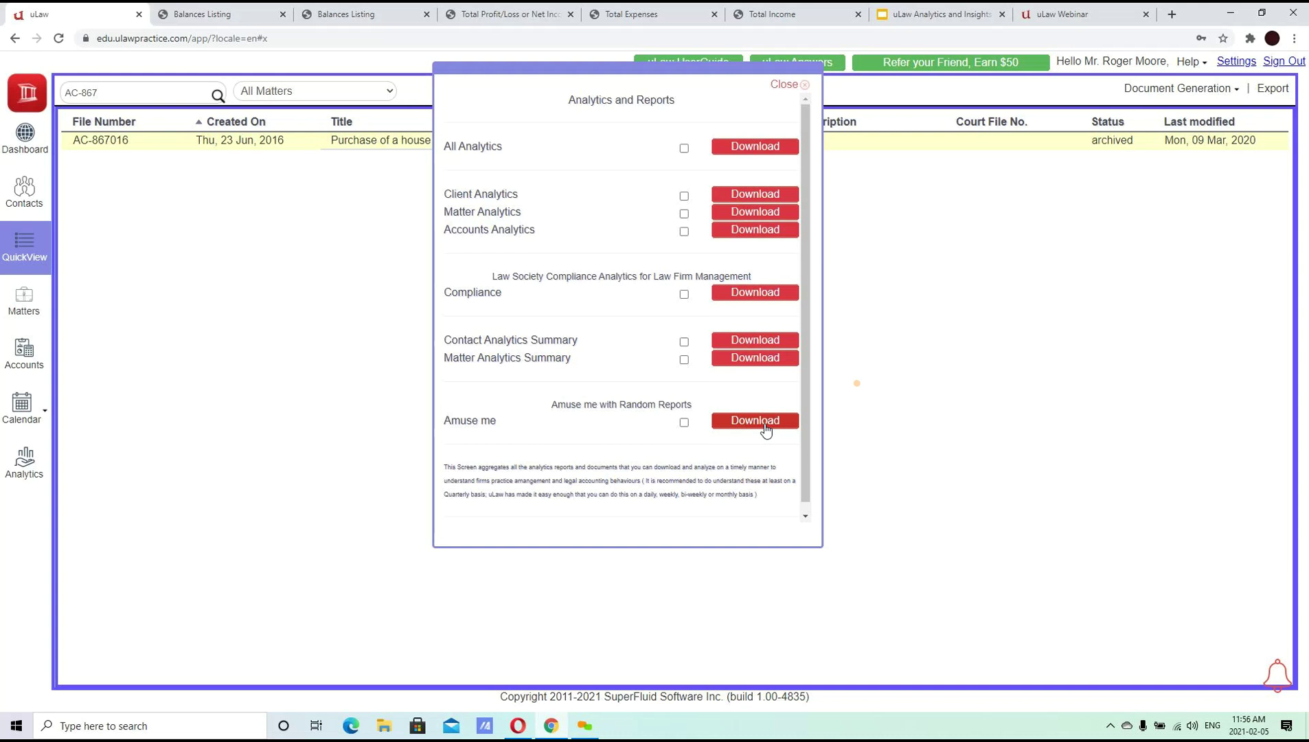
left_click(782, 85)
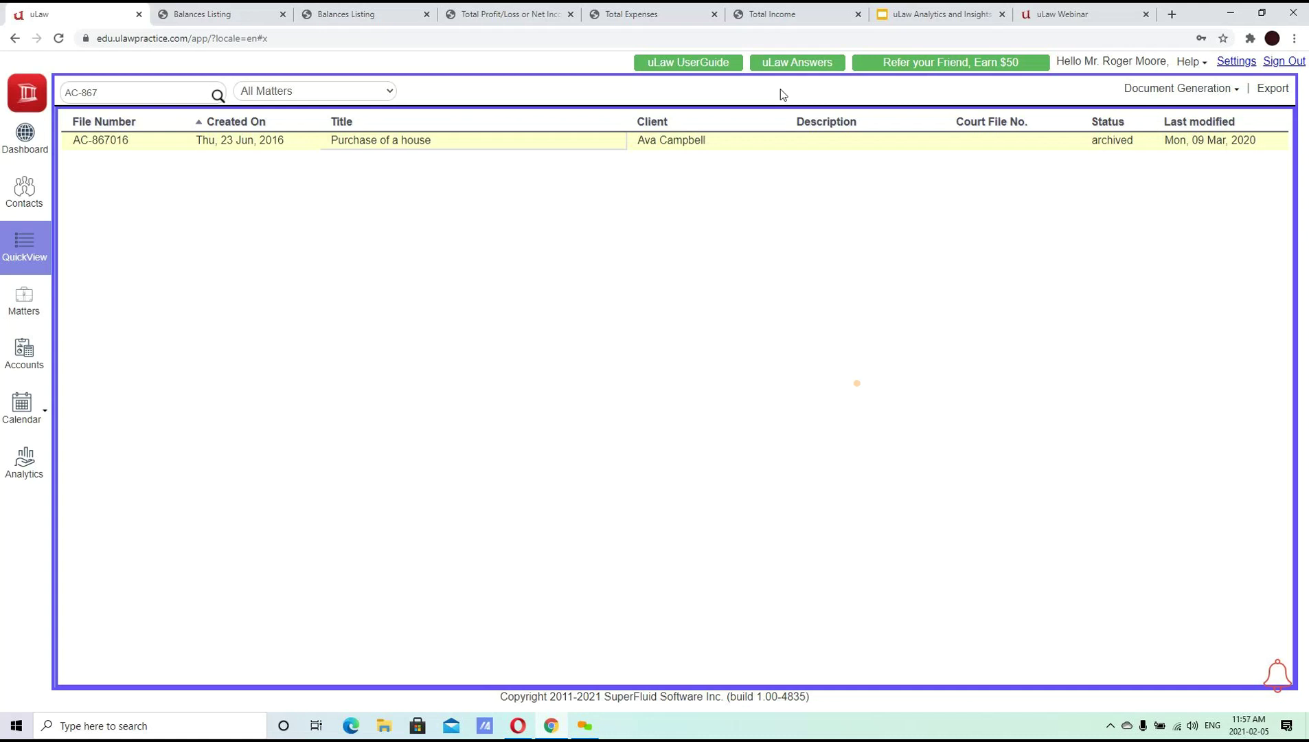
- Close the Balances Listing, Profit/Loss, Expenses and Income tabs, then open matter AC-867016
left_click(283, 14)
left_click(283, 15)
left_click(283, 14)
left_click(283, 14)
left_click(283, 14)
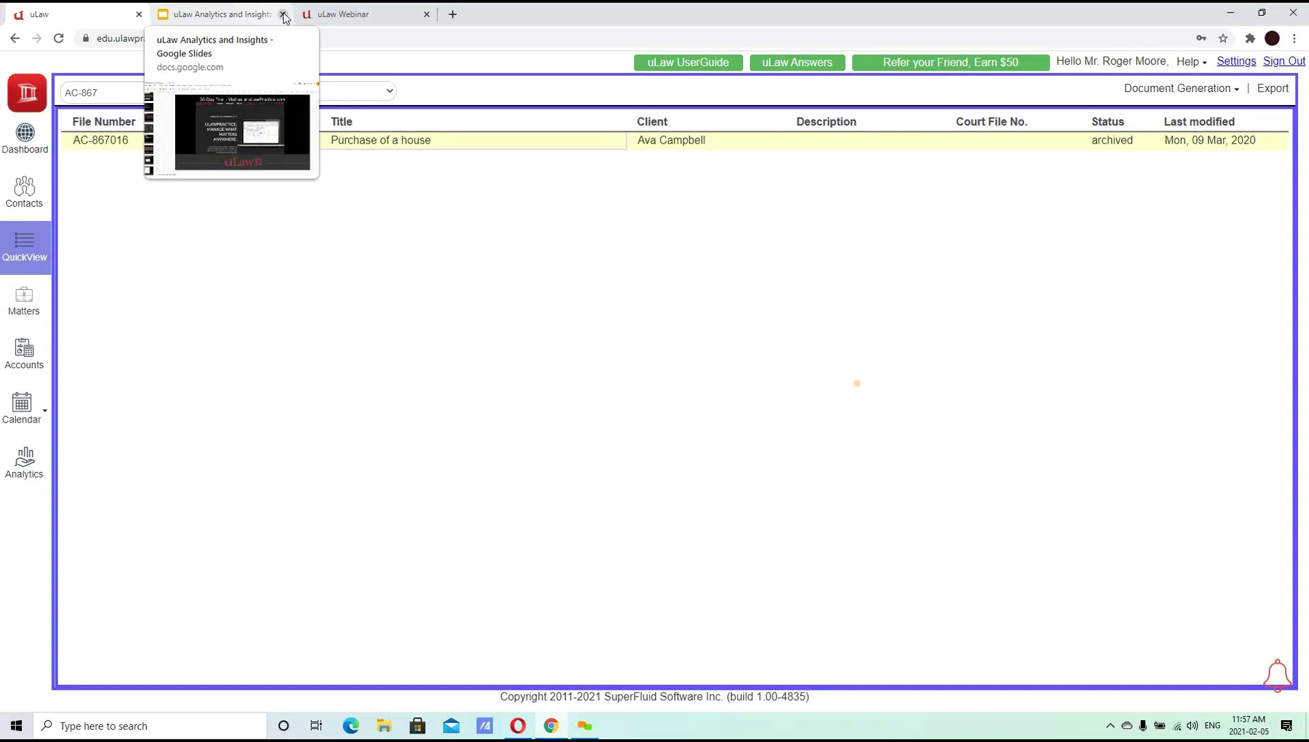
left_click(13, 303)
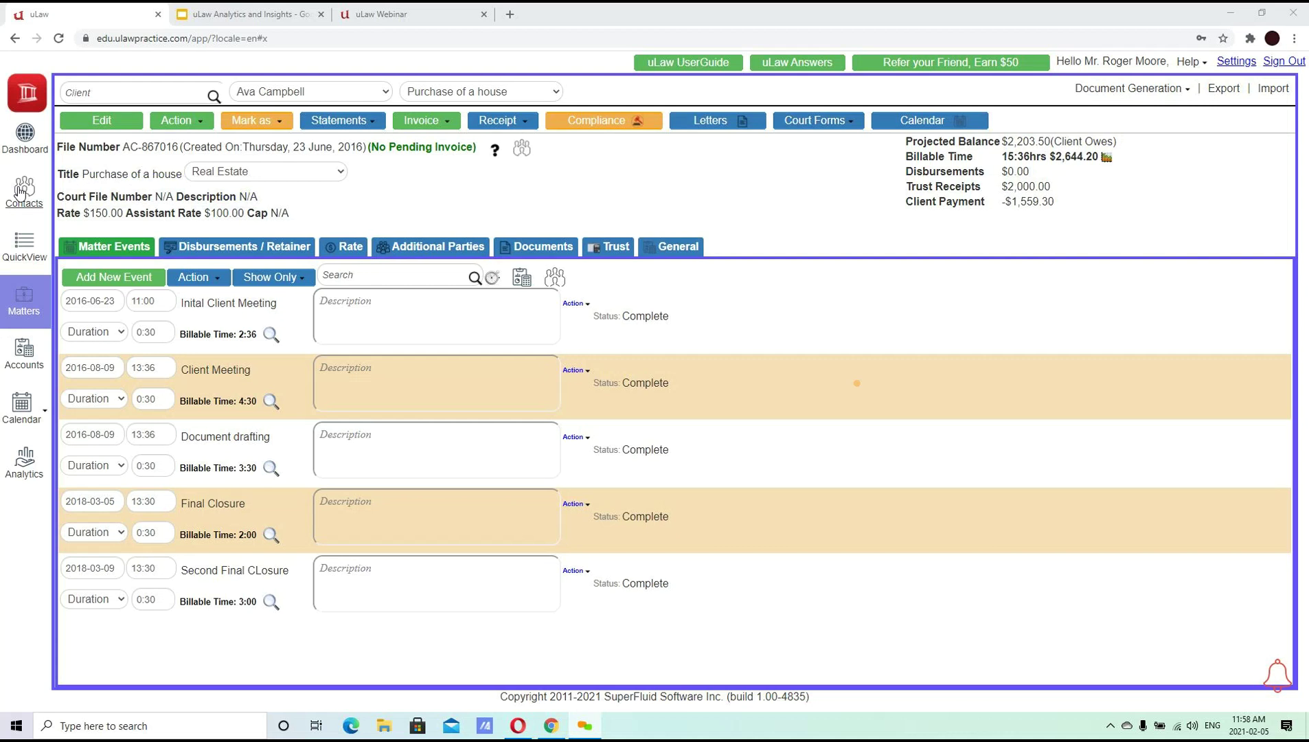
- Download the quarterly (2021-01-01 to 2021-03-31) Source of Contact compliance report PDF from Contacts
left_click(21, 192)
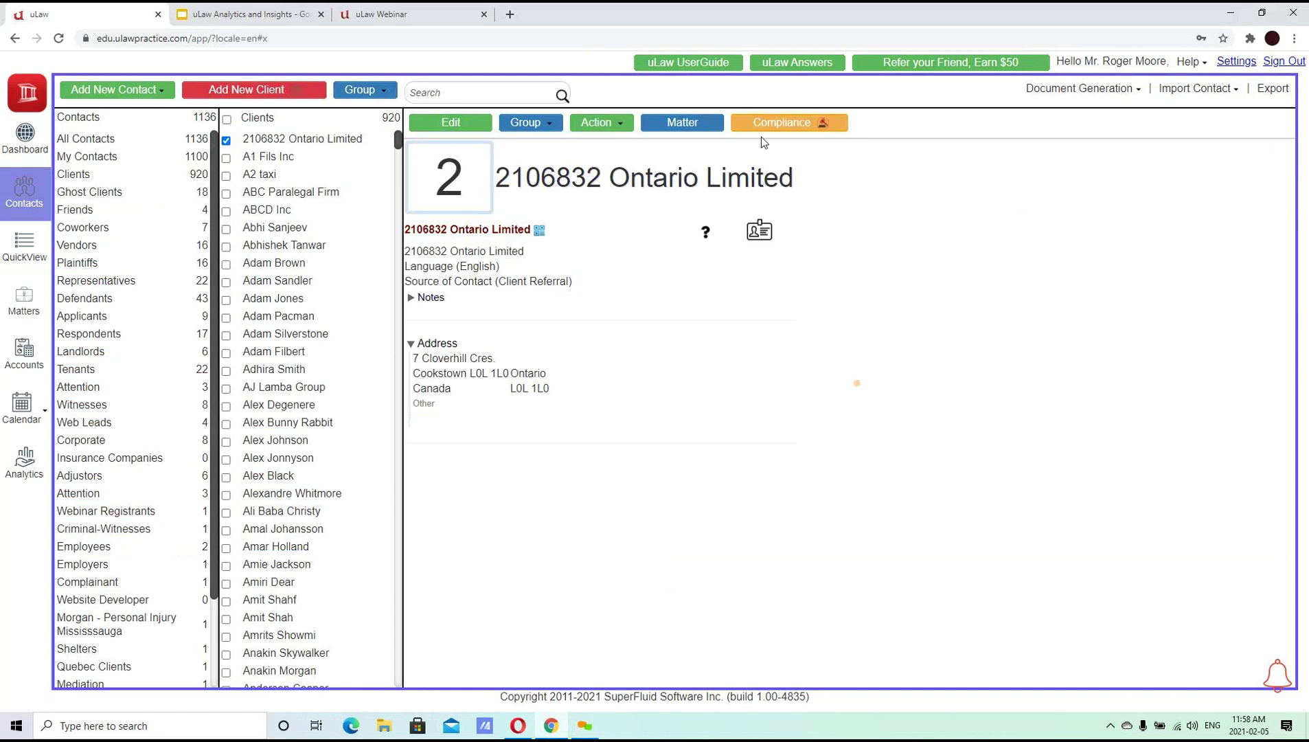
left_click(783, 130)
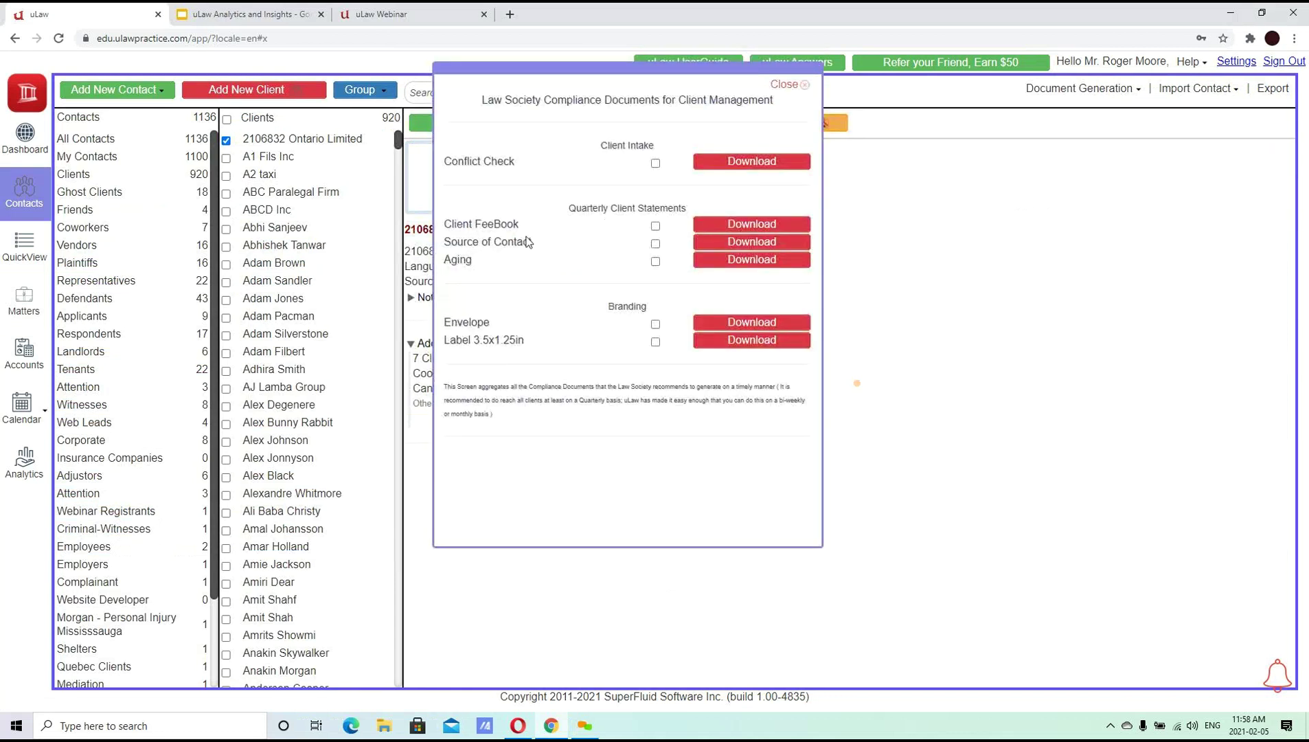
left_click(756, 243)
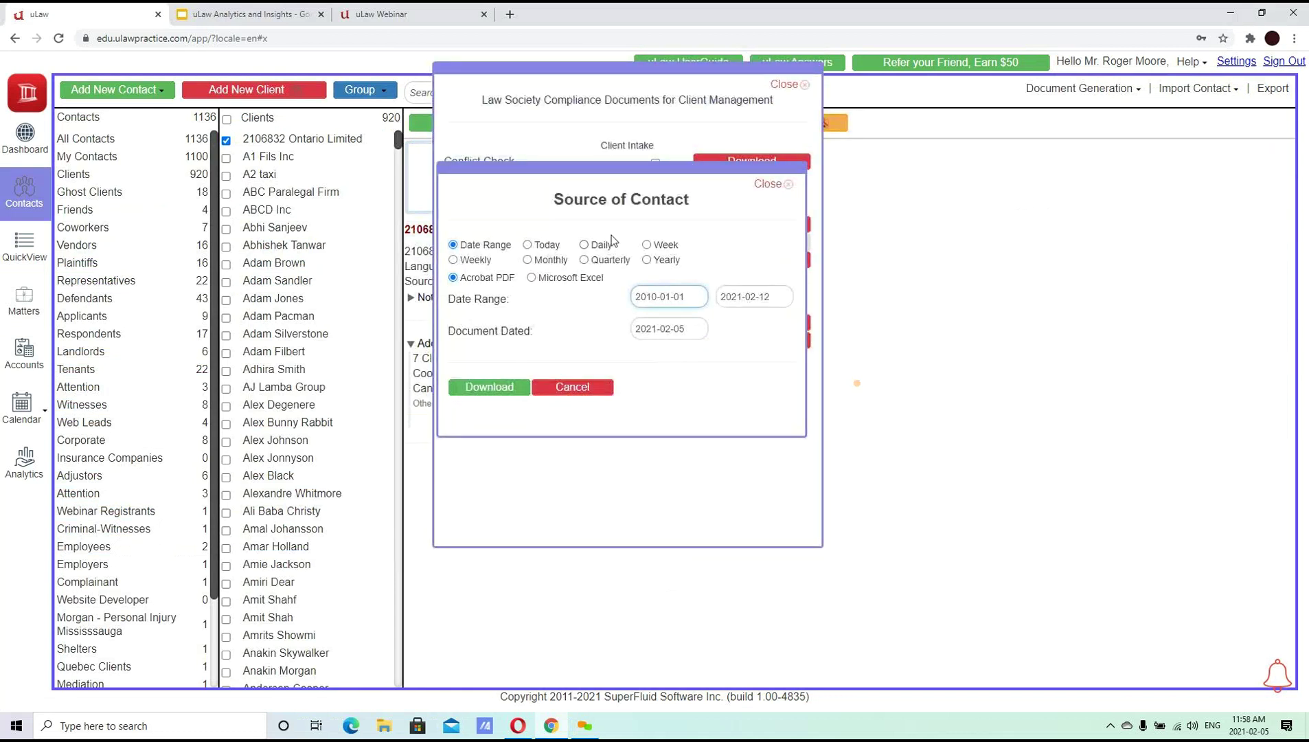
left_click(605, 261)
left_click(503, 388)
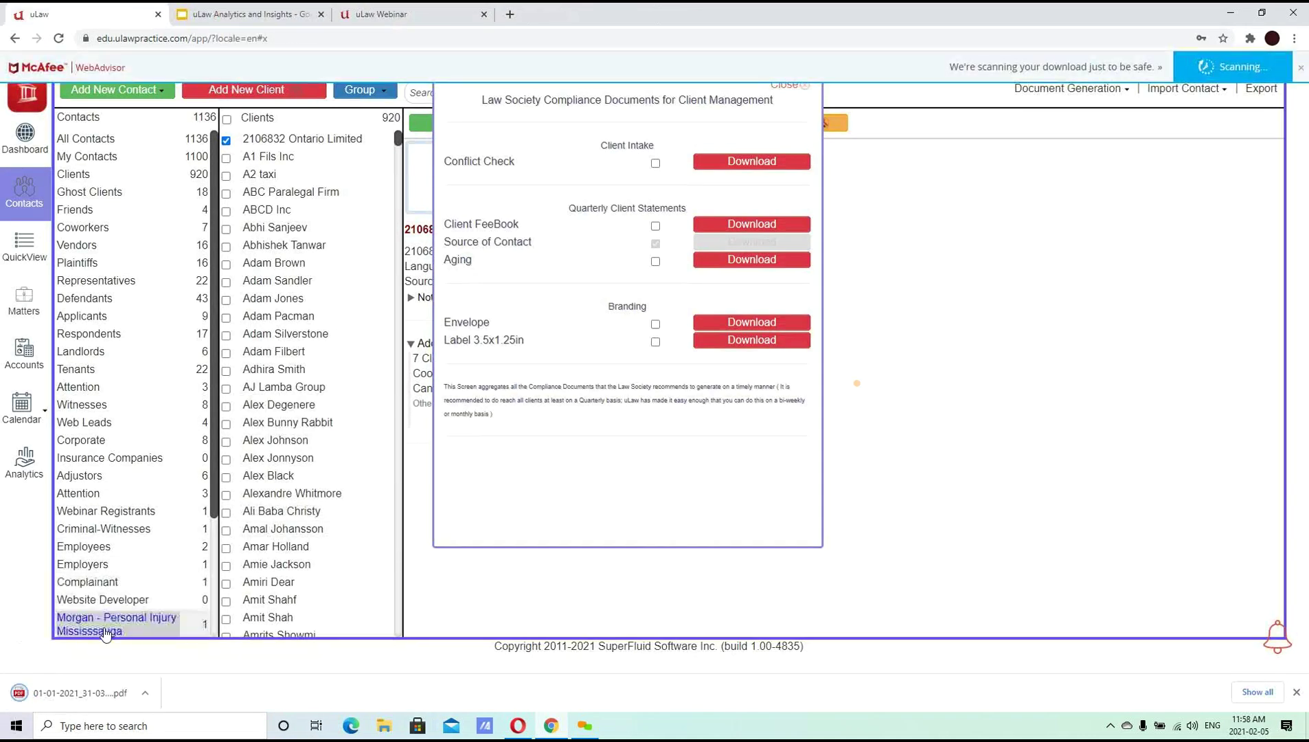
- Open the downloaded PDF, view page 2's not-categorized contacts, and return to uLaw
left_click(95, 694)
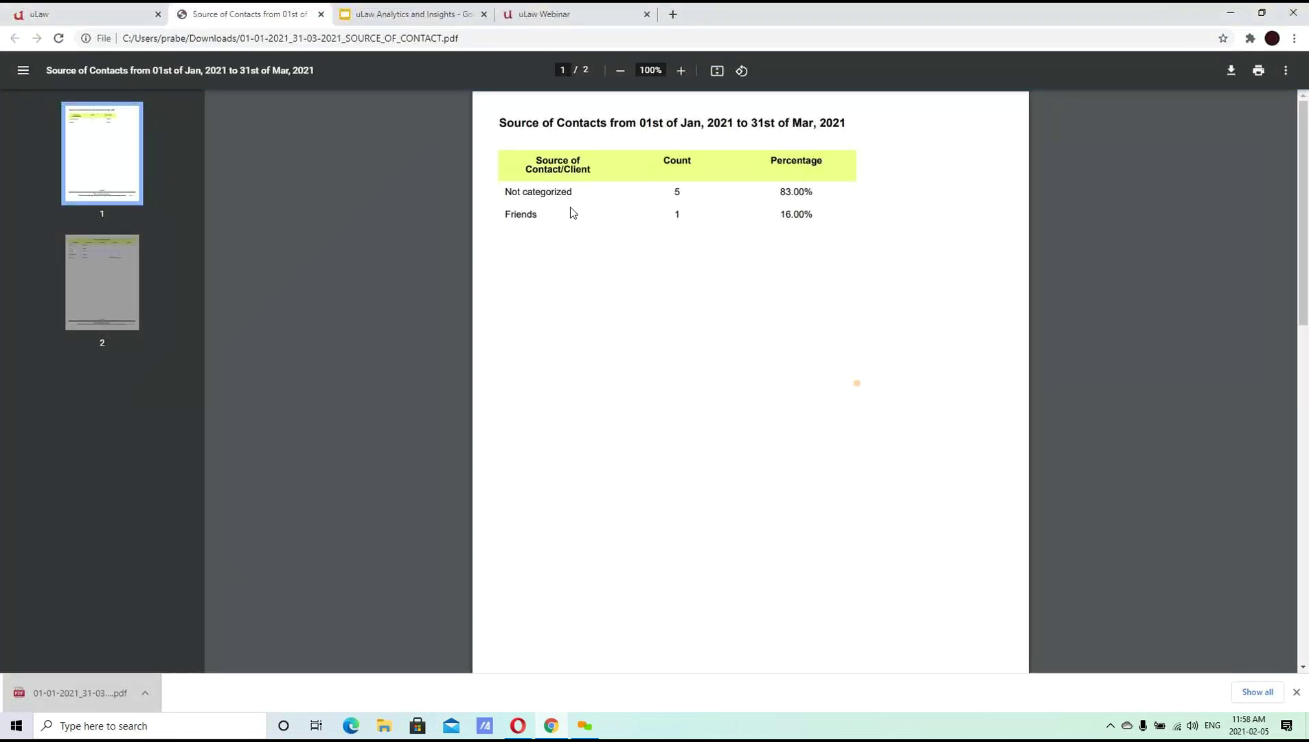
left_click(95, 276)
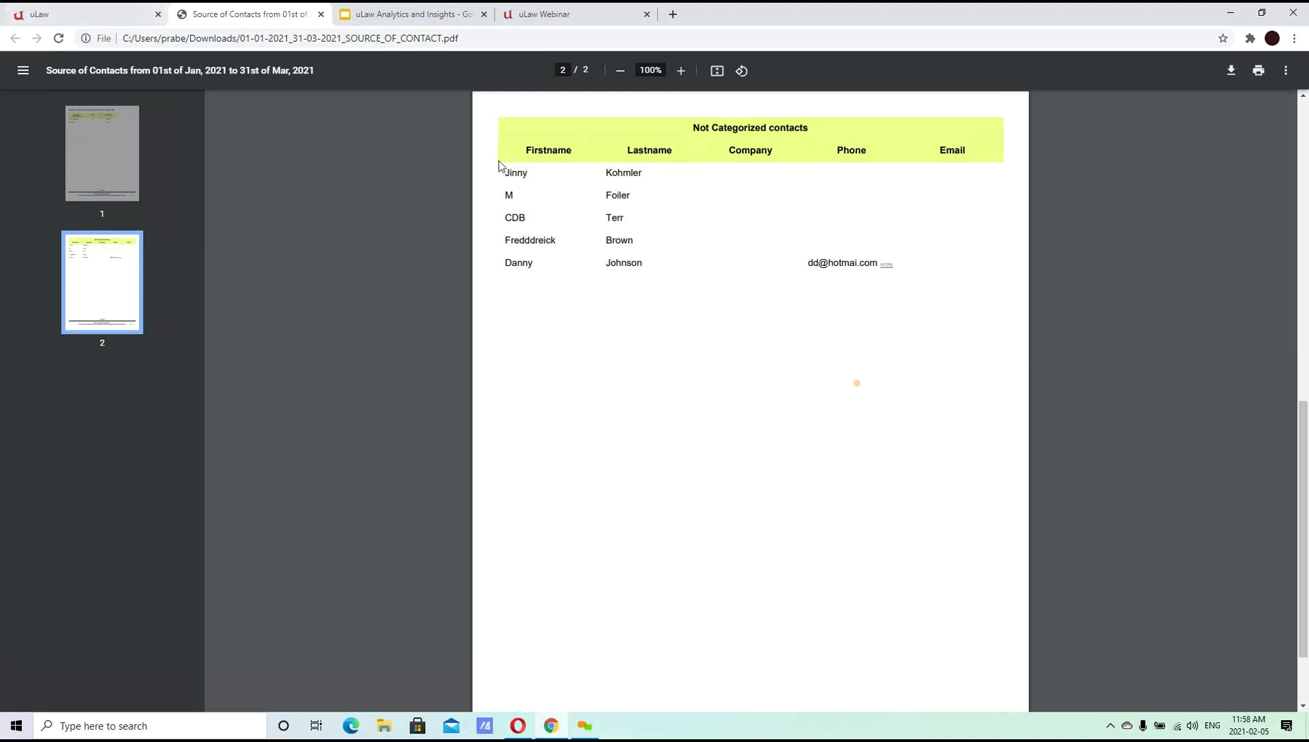
left_click(72, 12)
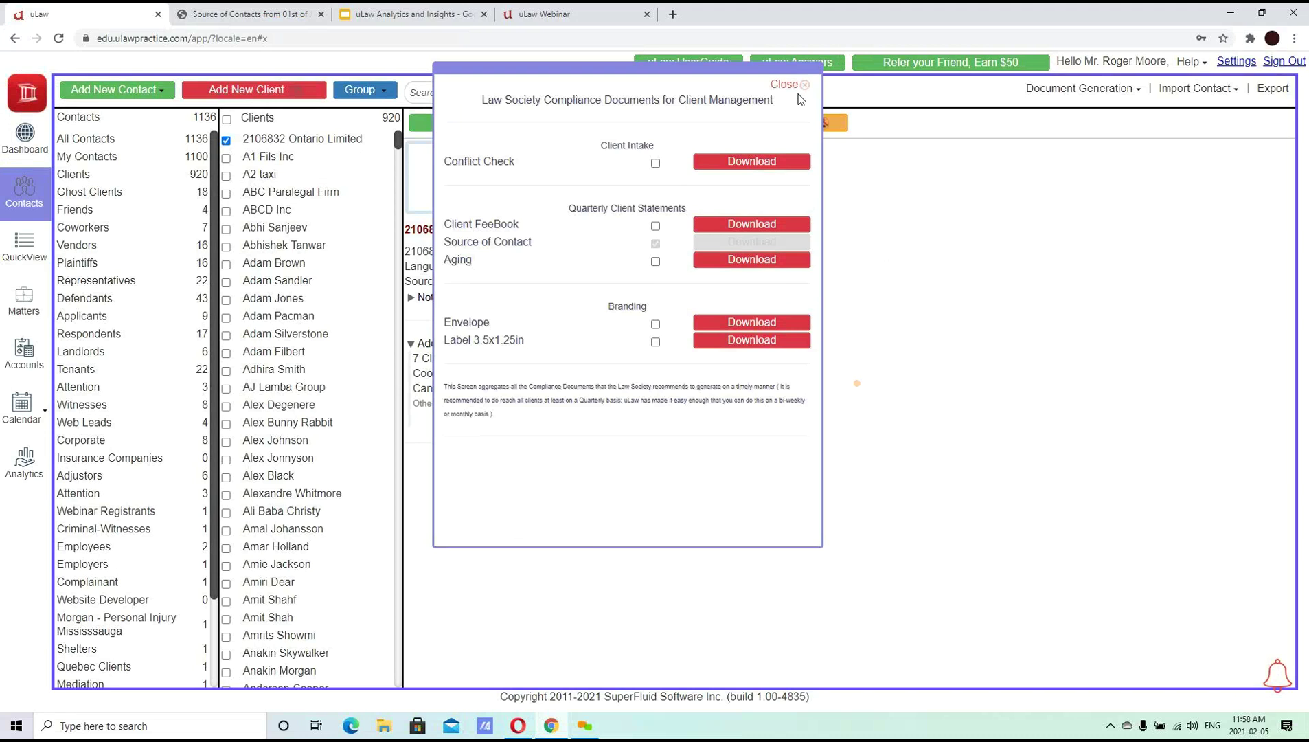
- Close the compliance list and search contacts by the uncategorized contact's surname
left_click(784, 85)
left_click(487, 90)
type("foiler")
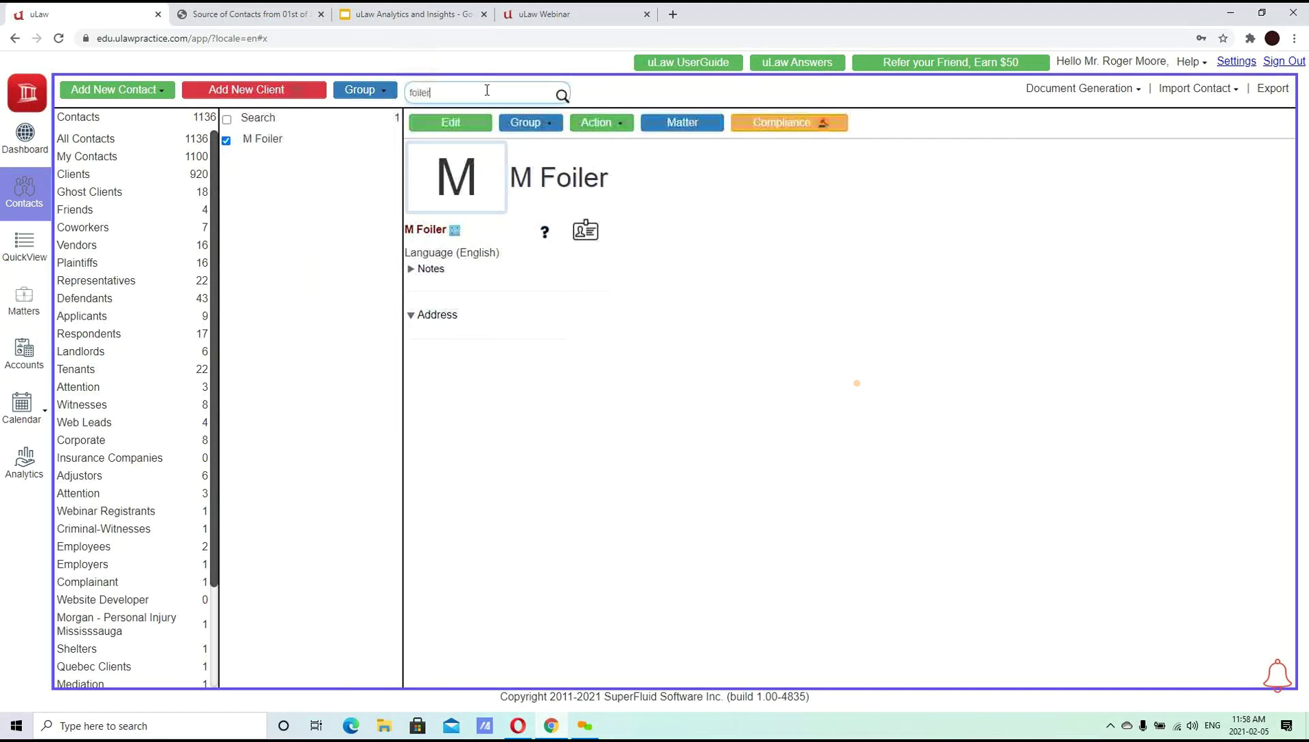
- Set the contact's Source of Contact to Family and save it
left_click(464, 125)
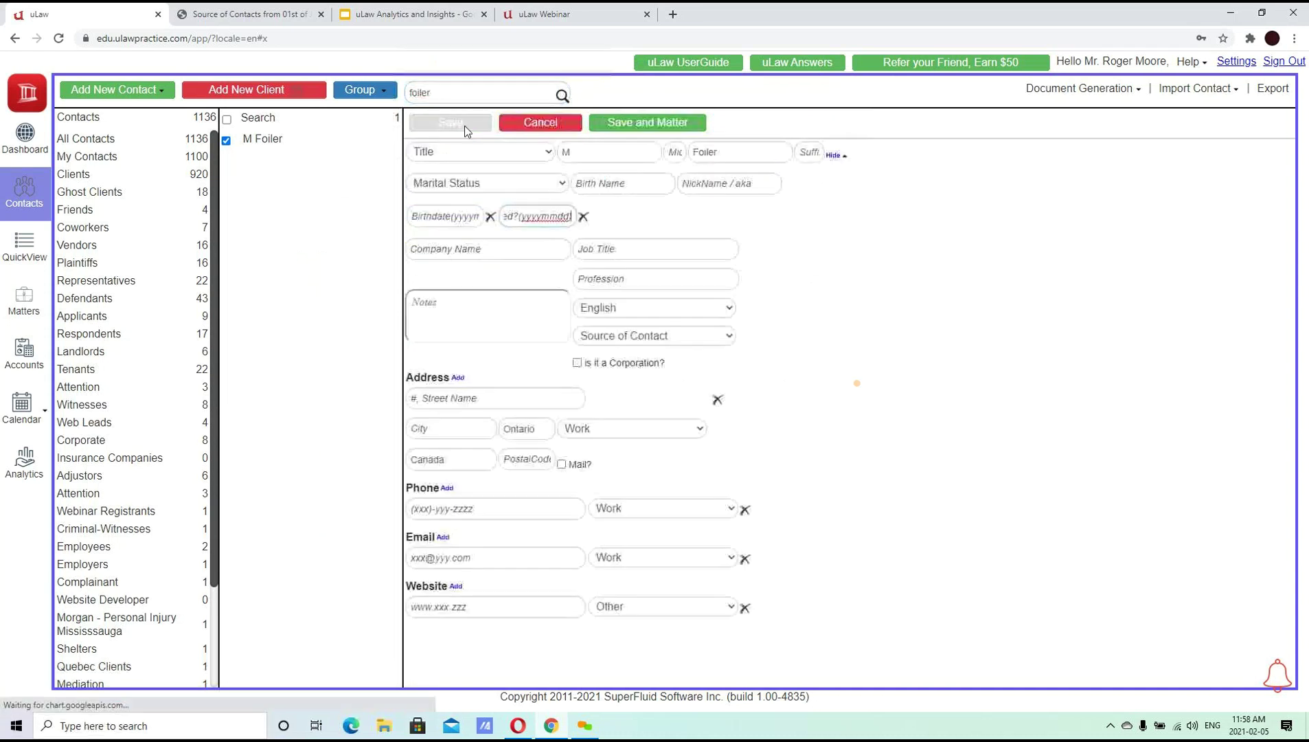
left_click(677, 335)
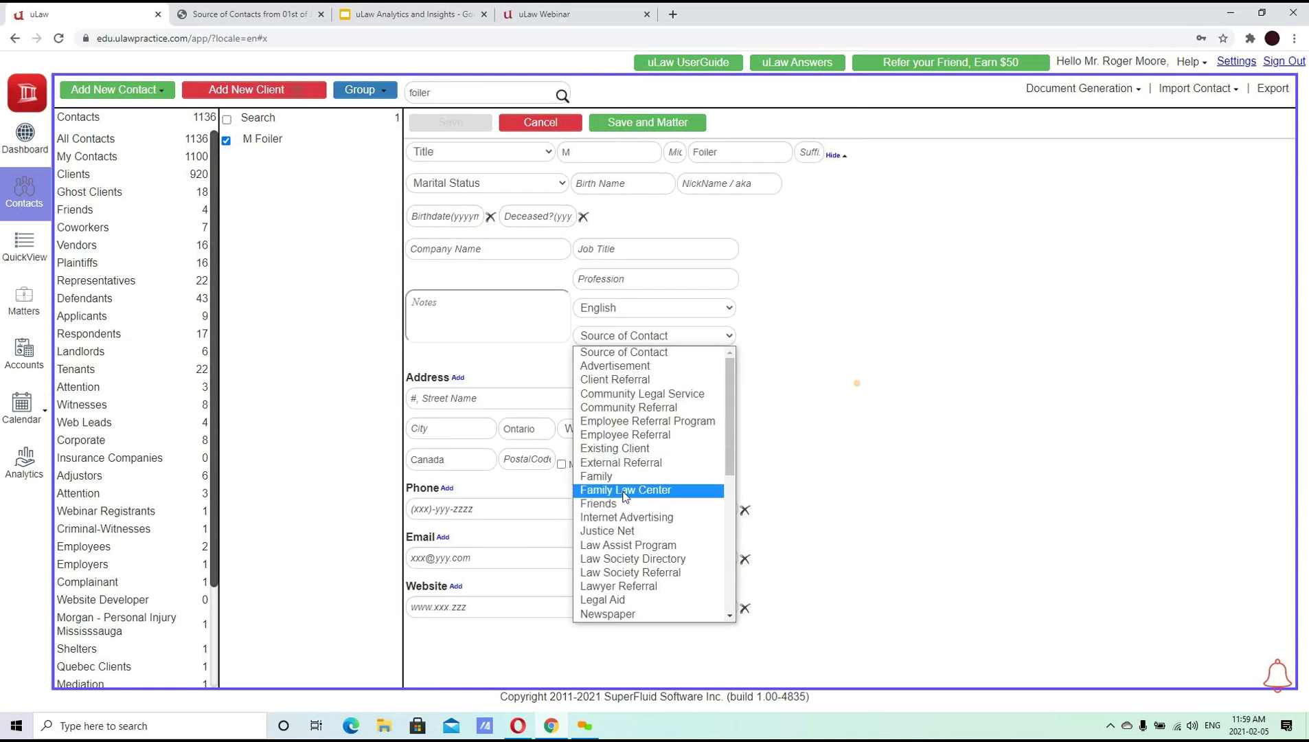
left_click(622, 478)
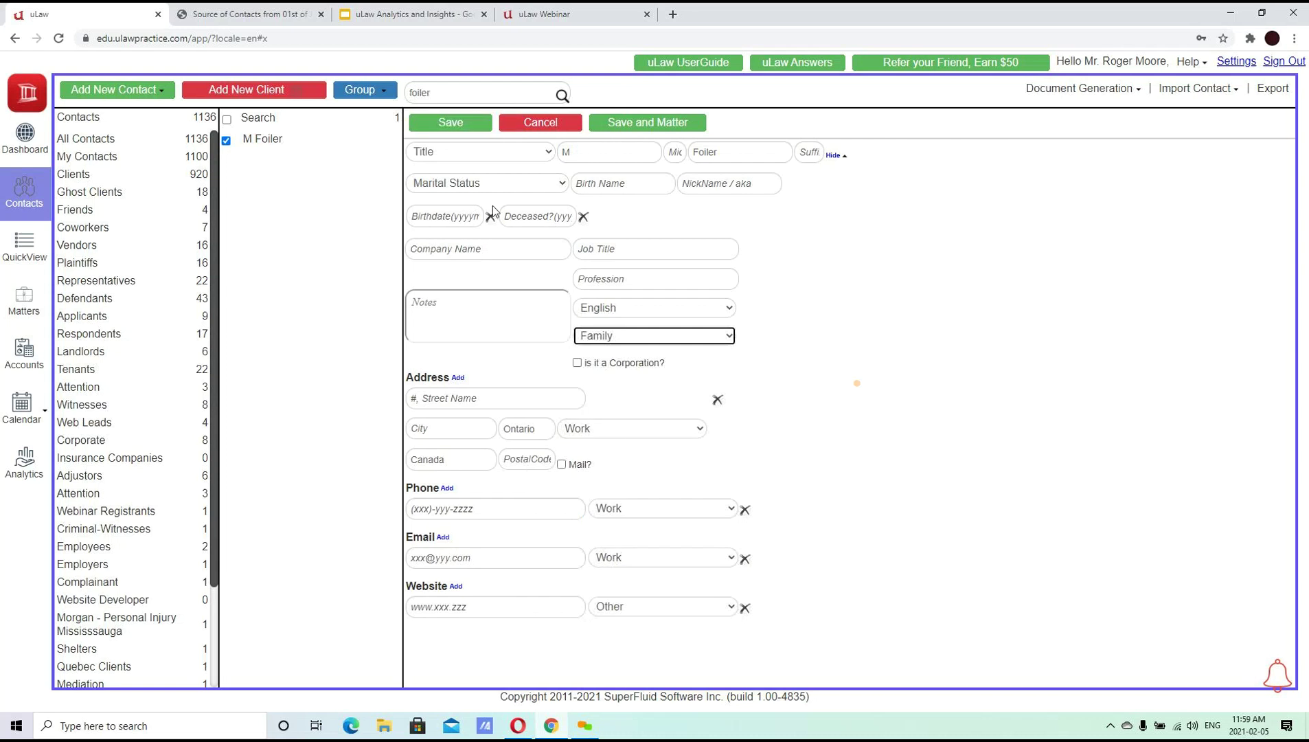
left_click(464, 128)
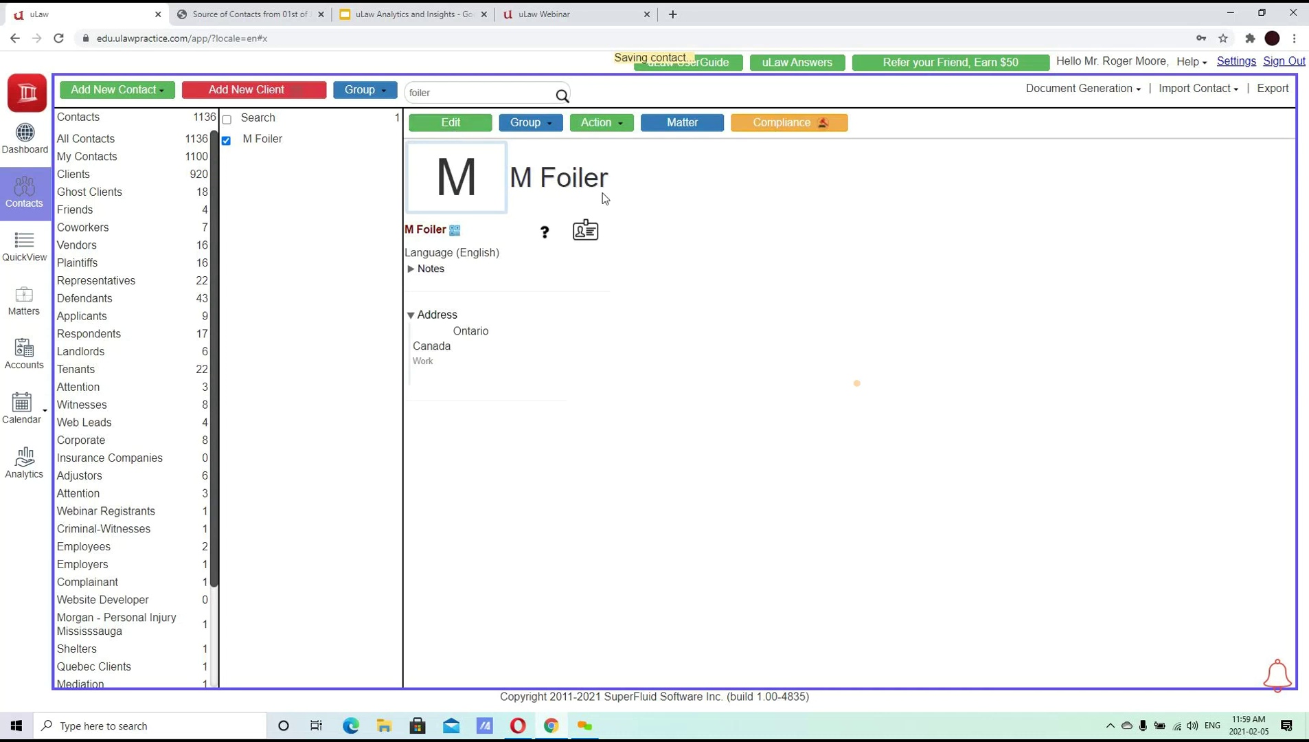
- Move the report PDF into its own window, then reopen uLaw's compliance documents list
left_click_drag(275, 13, 526, 139)
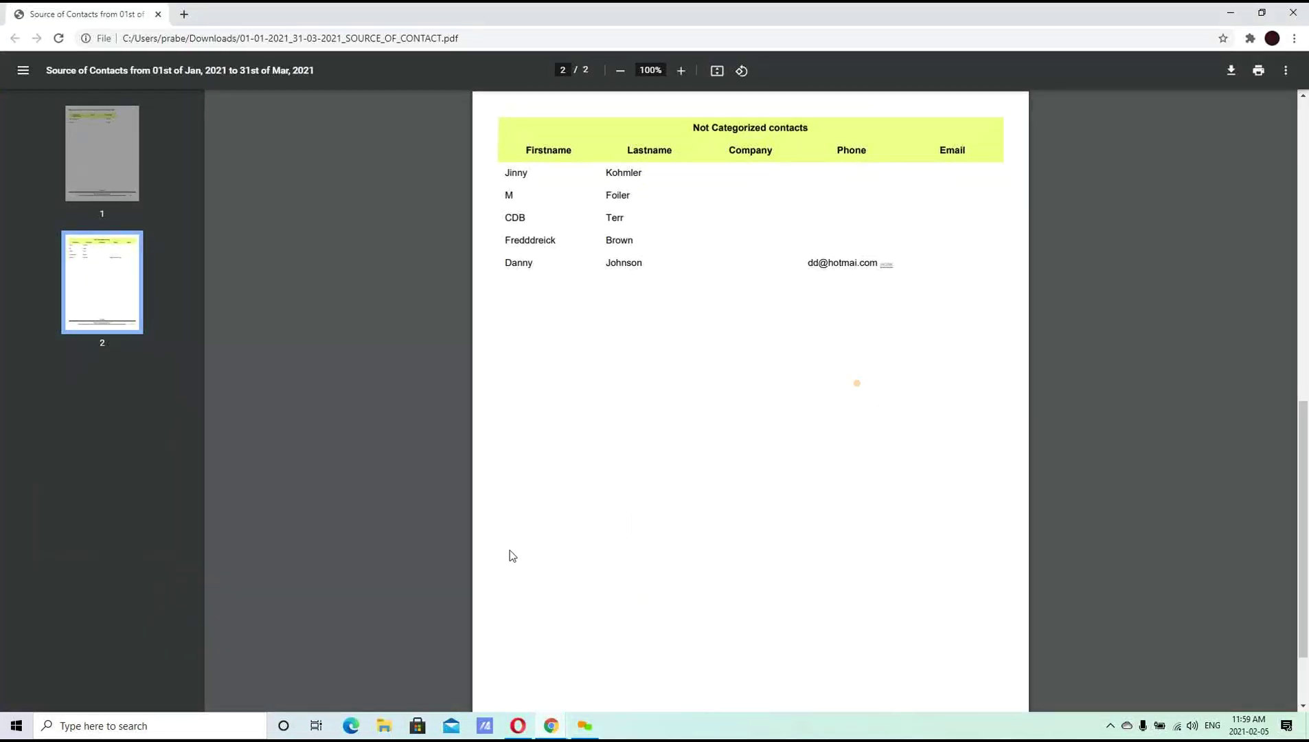
mouse_move(551, 726)
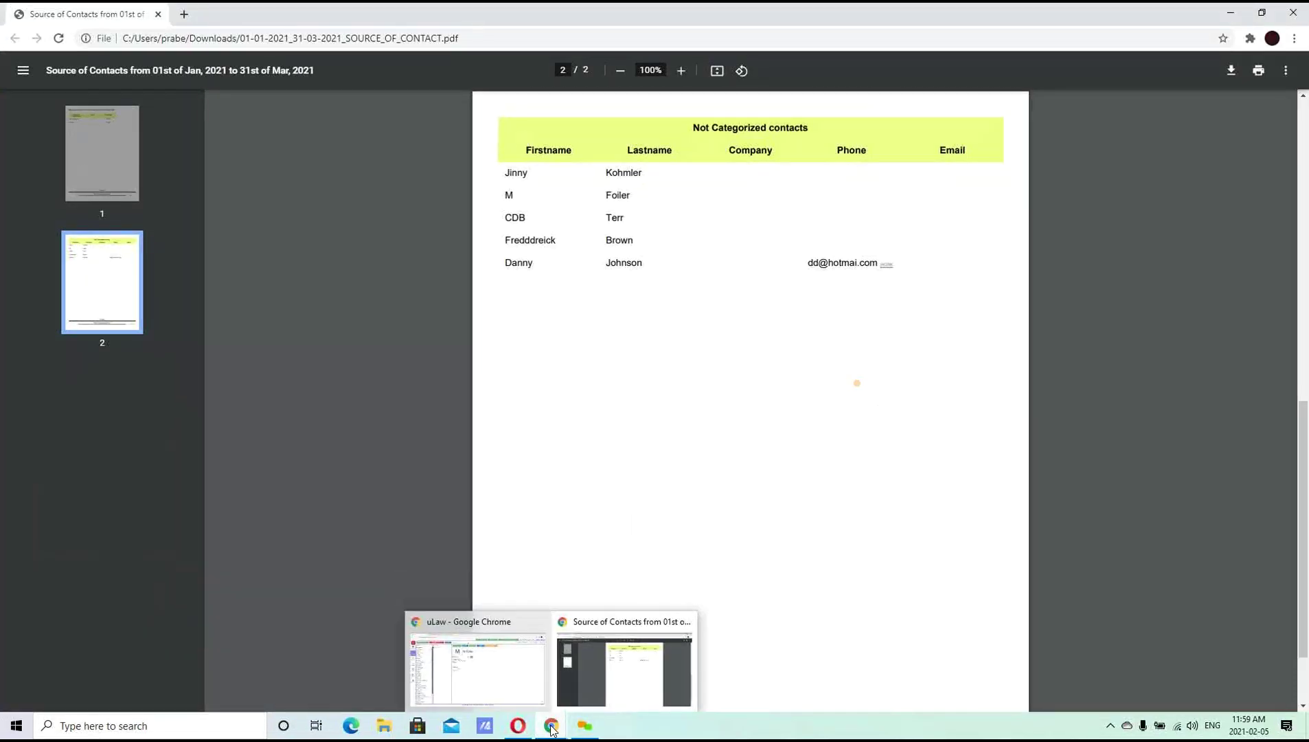
left_click(483, 637)
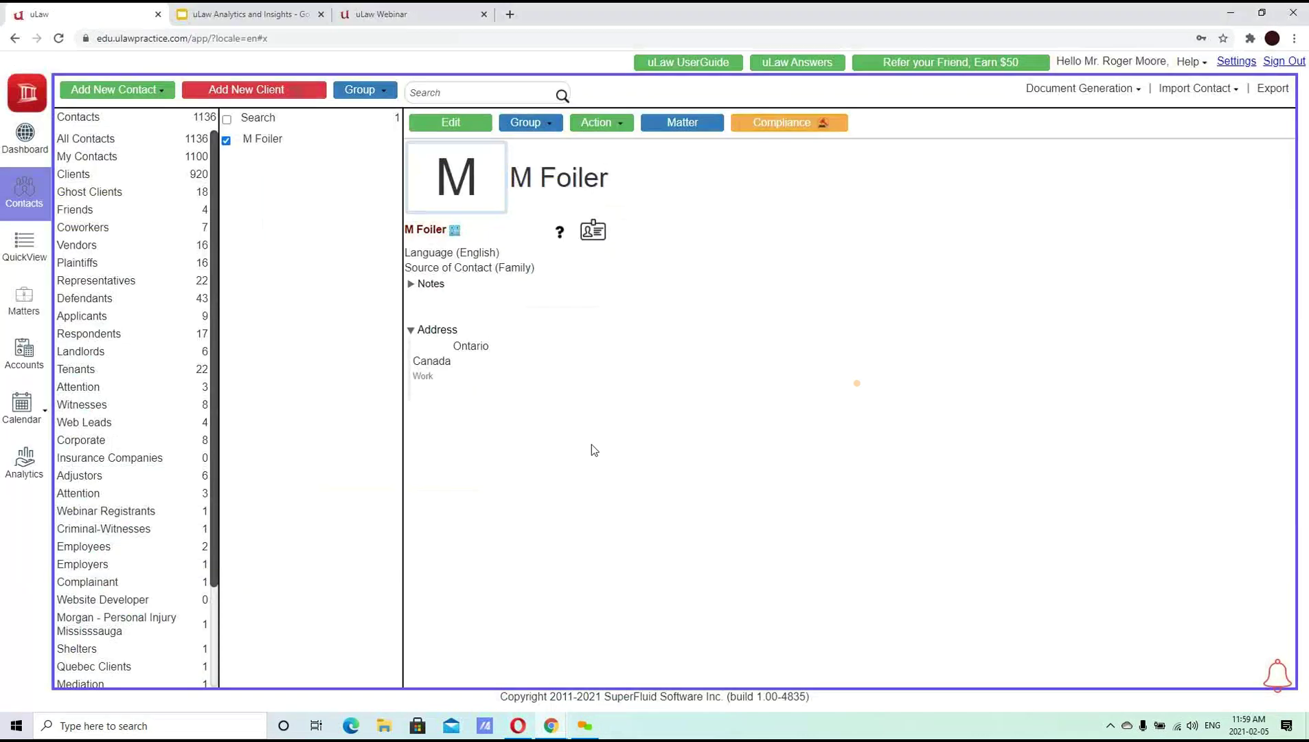
left_click(783, 125)
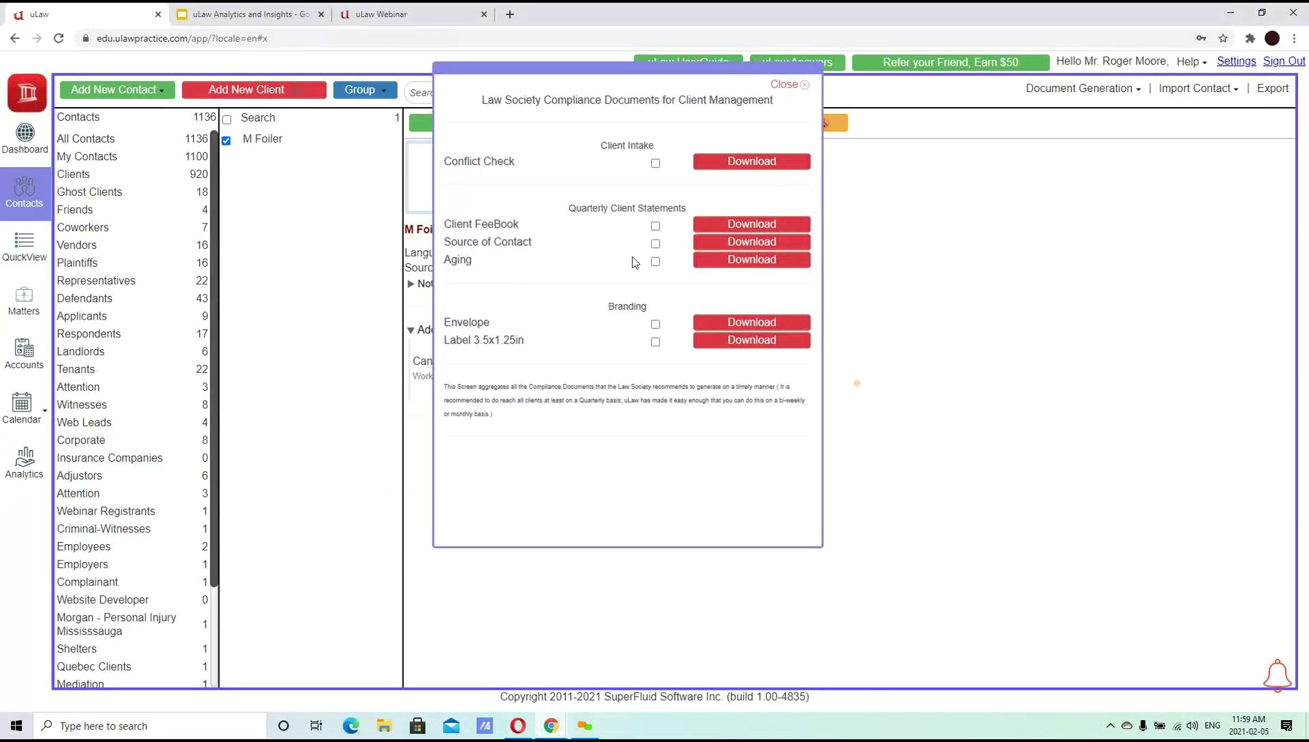